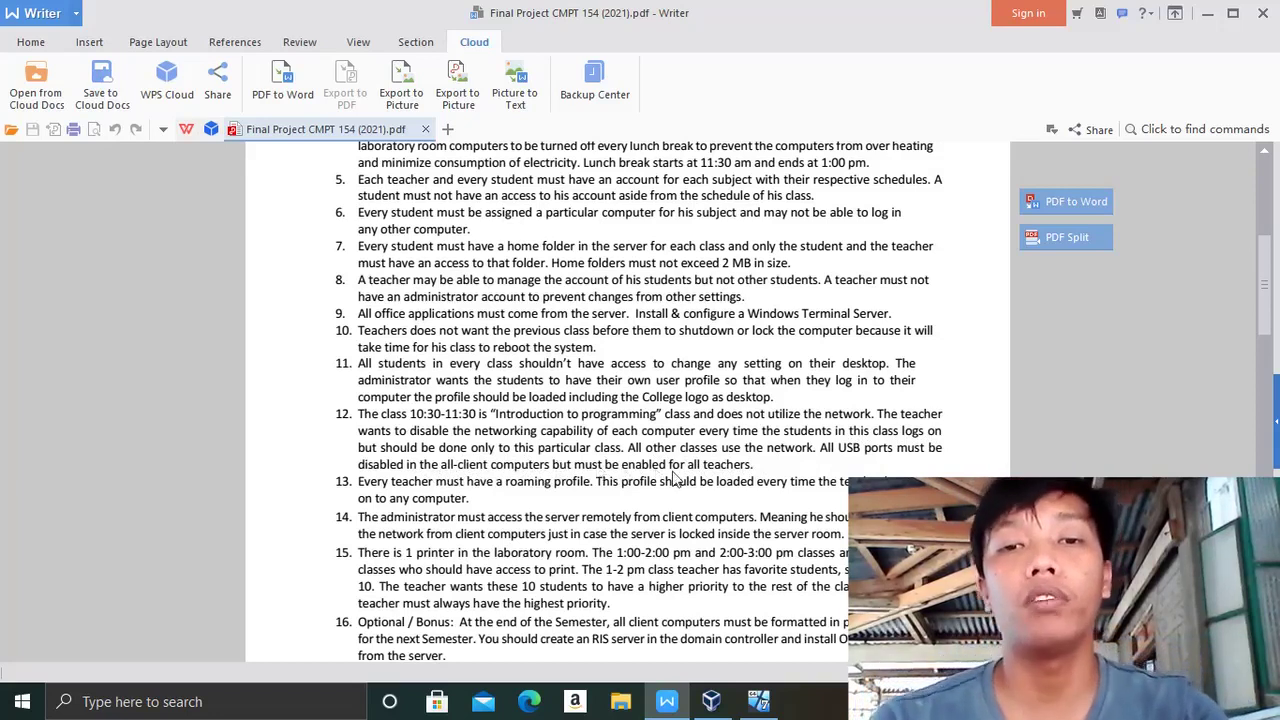
- Bring up the Windows Server 2008 R2 virtual machine and dismiss Initial Configuration Tasks
{"action": "left_click", "coordinate": [745, 708]}
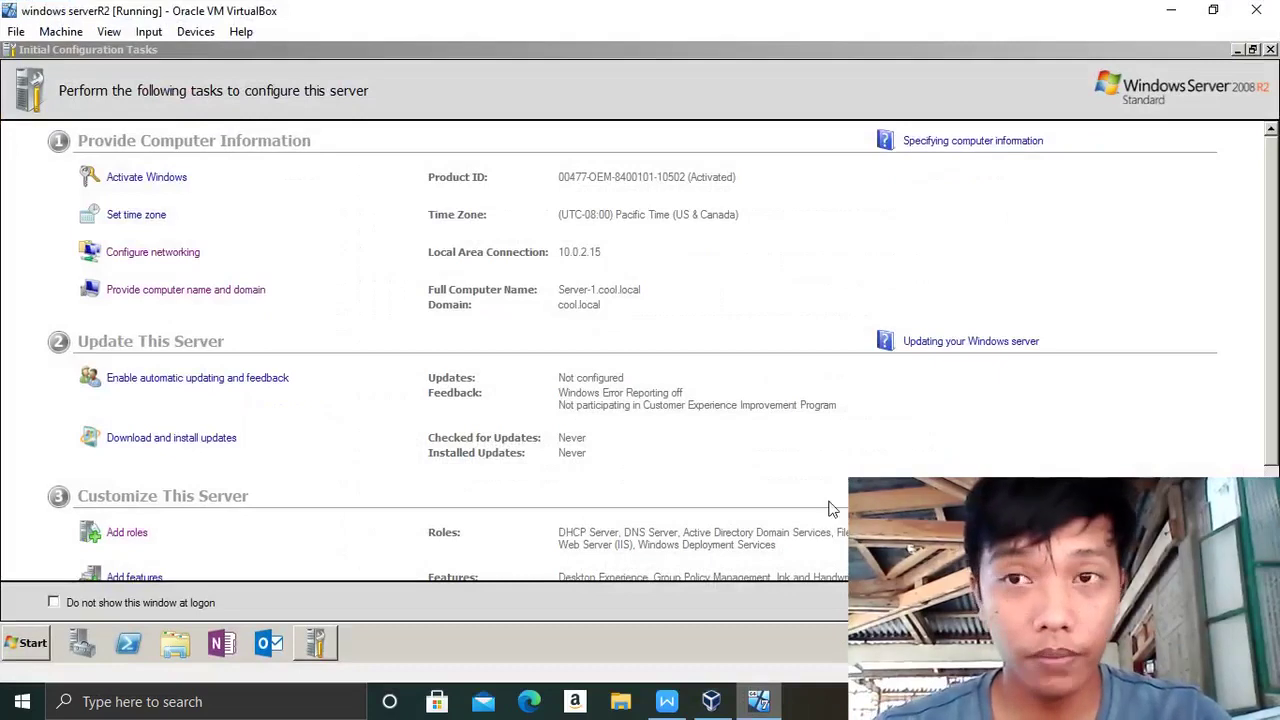
{"action": "left_click", "coordinate": [1270, 49]}
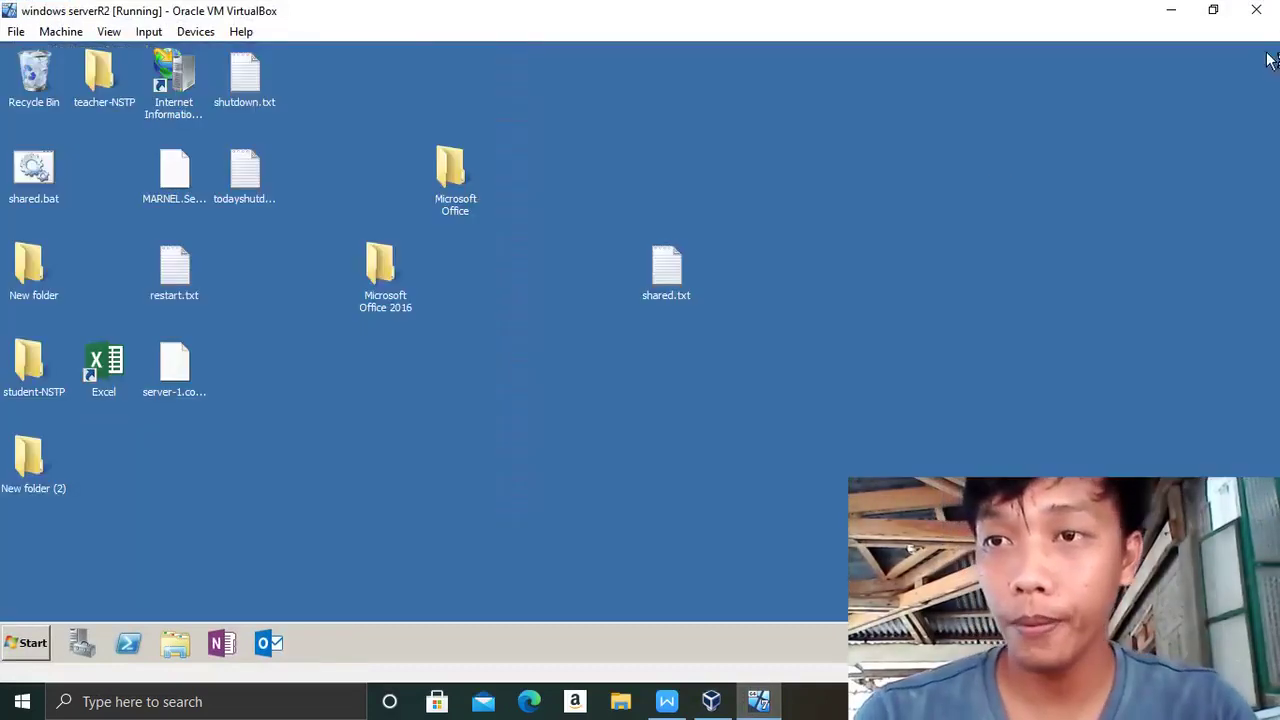
- Launch Active Directory Users and Computers from Administrative Tools to view the Programming OU's users
{"action": "left_click", "coordinate": [24, 647]}
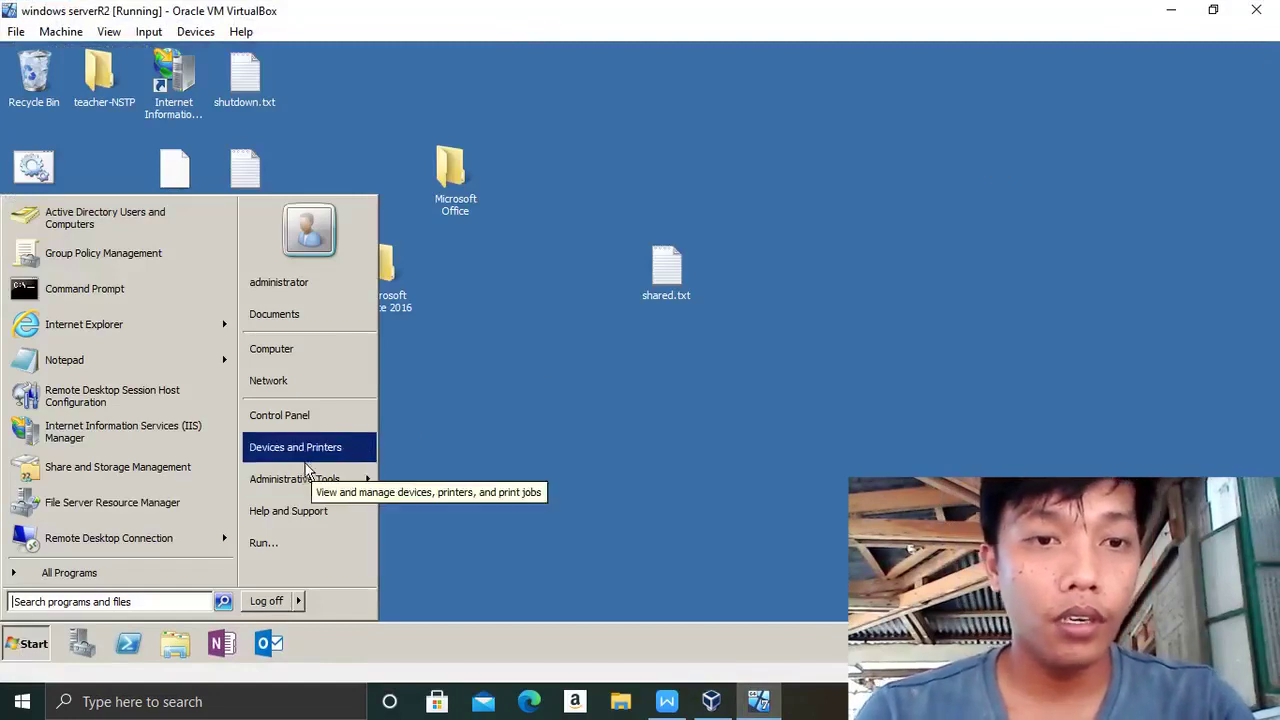
{"action": "mouse_move", "coordinate": [307, 484]}
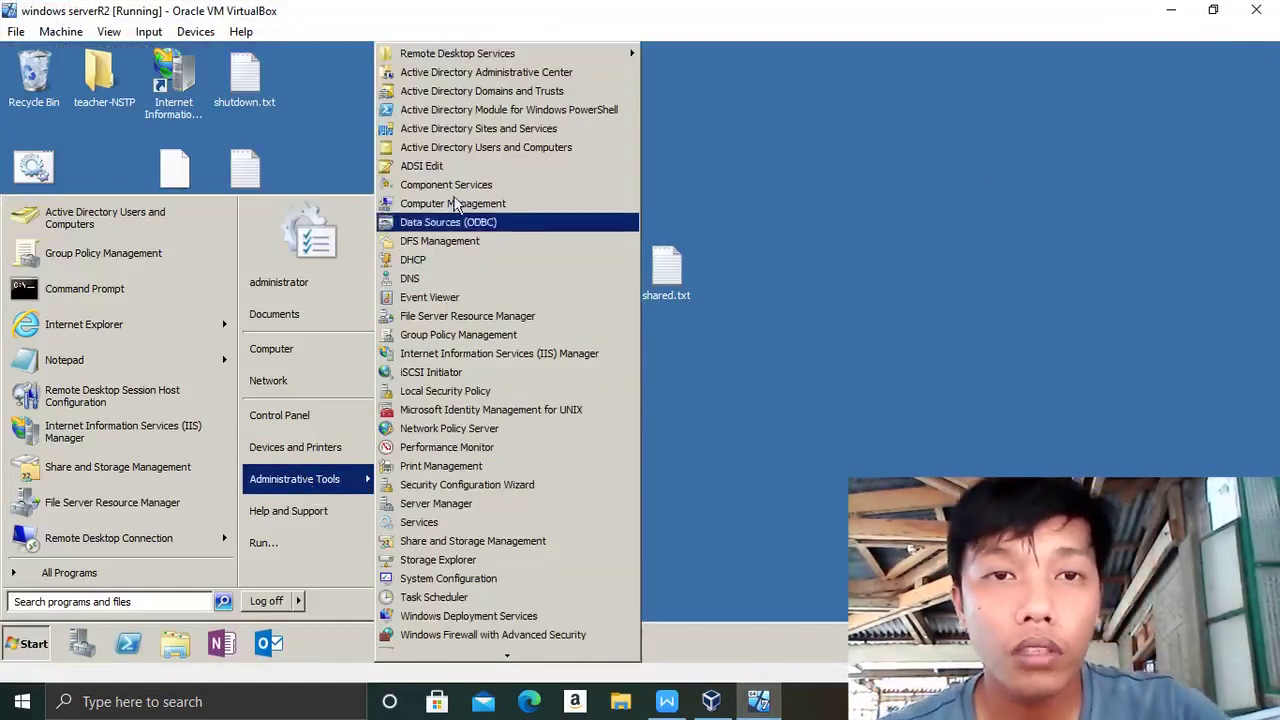
{"action": "left_click", "coordinate": [449, 150]}
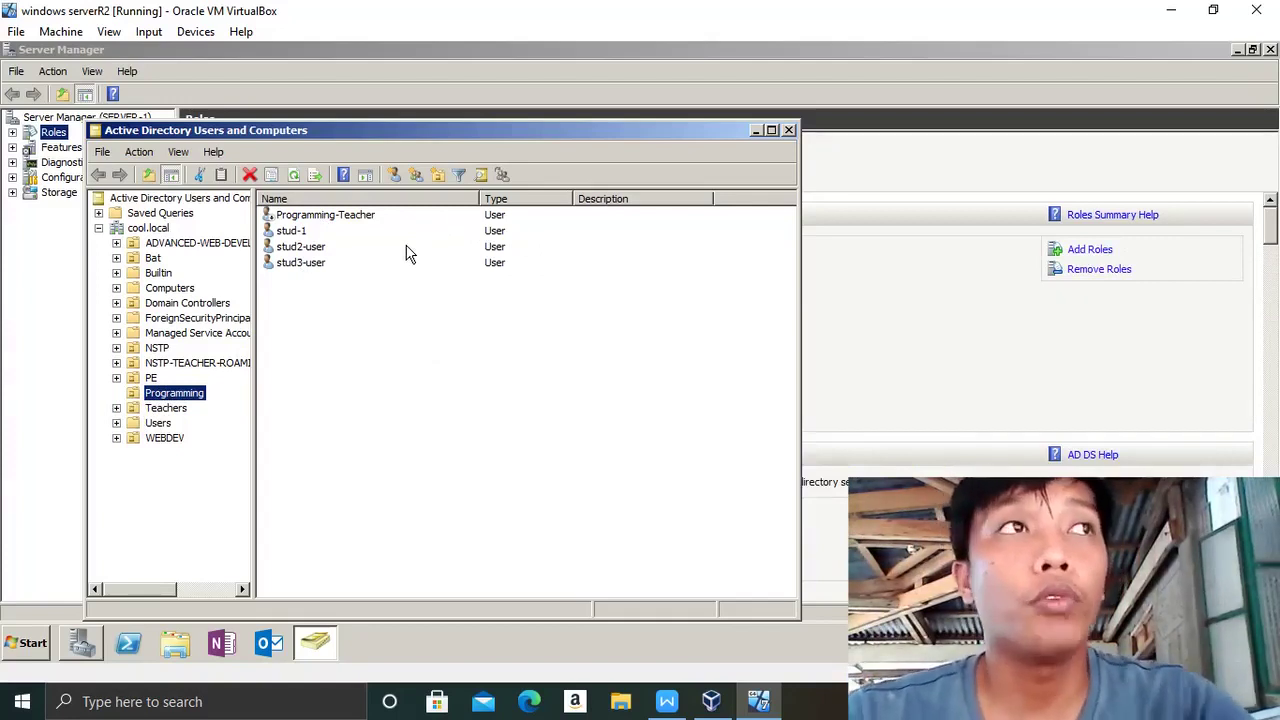
- Close Active Directory Users and Computers, launch Group Policy Management and bring up the Programming OU's actions
{"action": "left_click", "coordinate": [789, 131]}
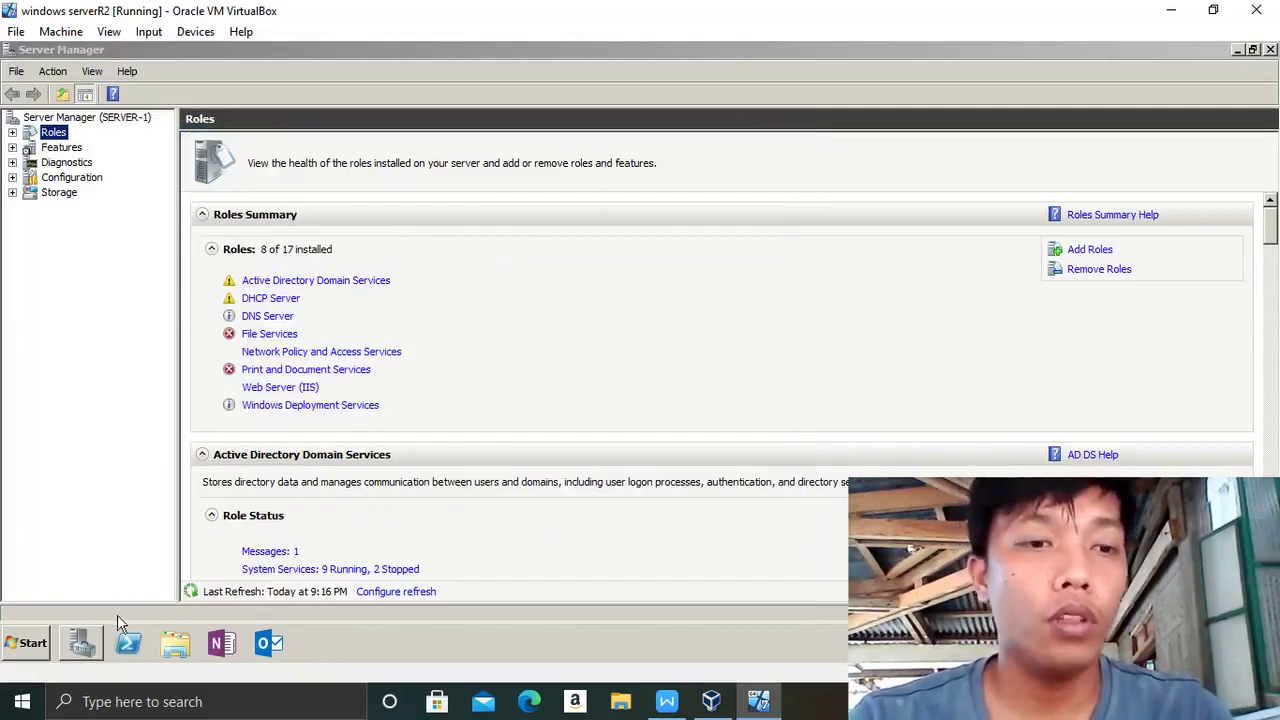
{"action": "left_click", "coordinate": [46, 636]}
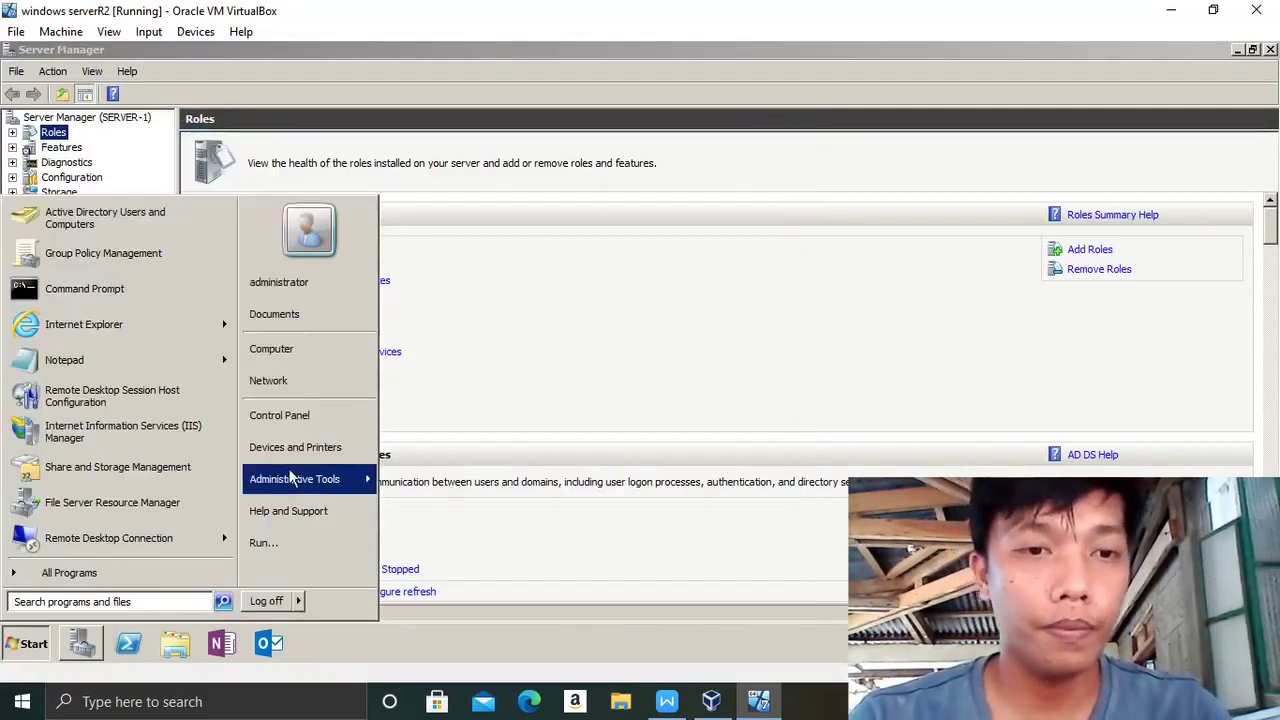
{"action": "mouse_move", "coordinate": [288, 493]}
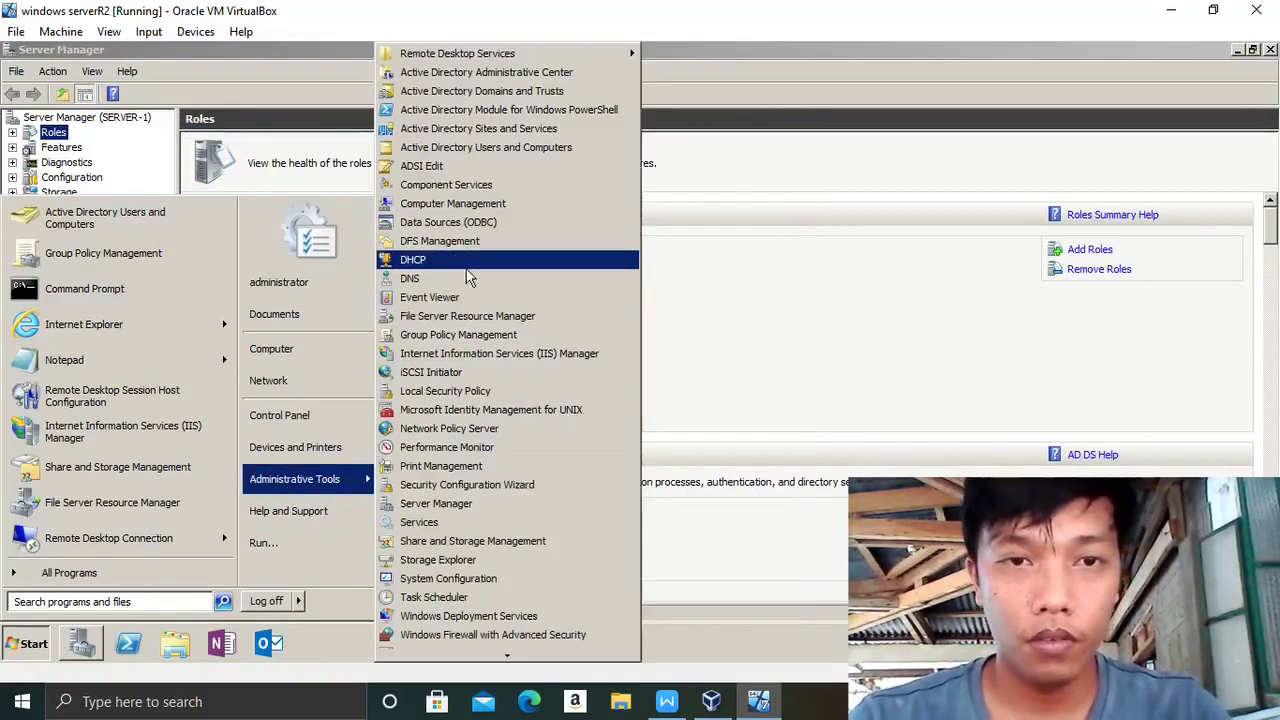
{"action": "left_click", "coordinate": [449, 347]}
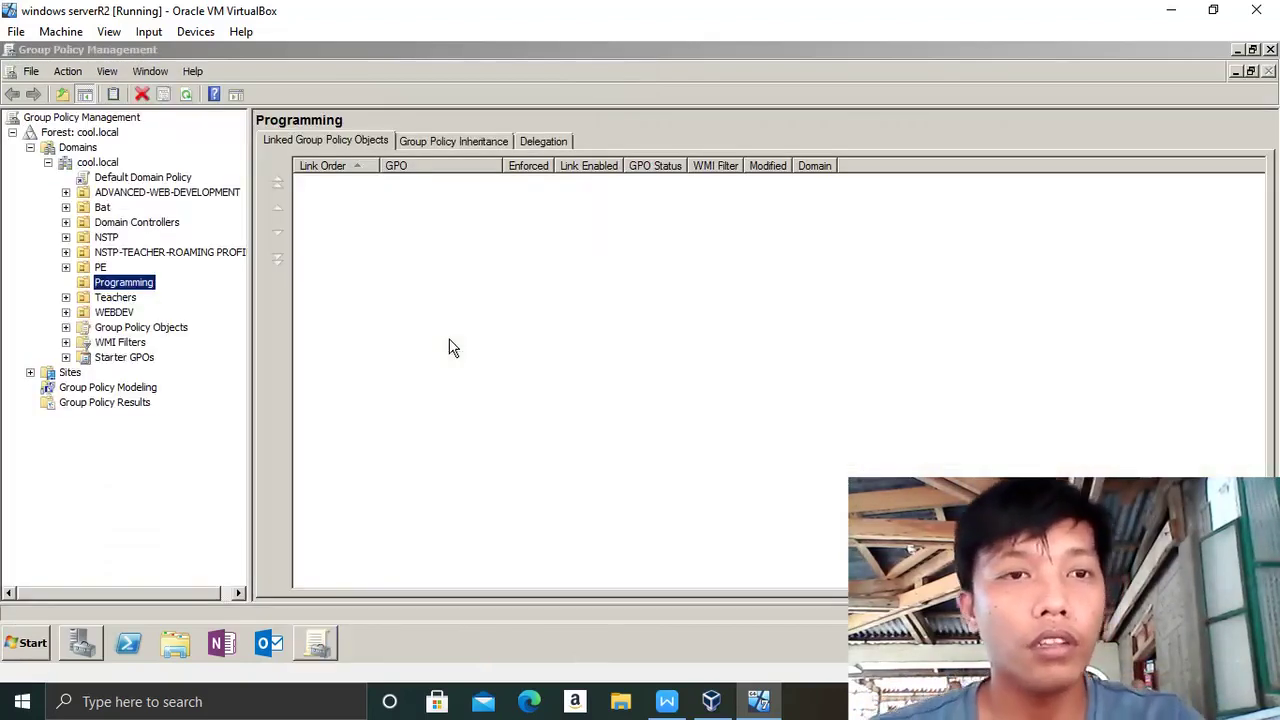
{"action": "right_click", "coordinate": [130, 291]}
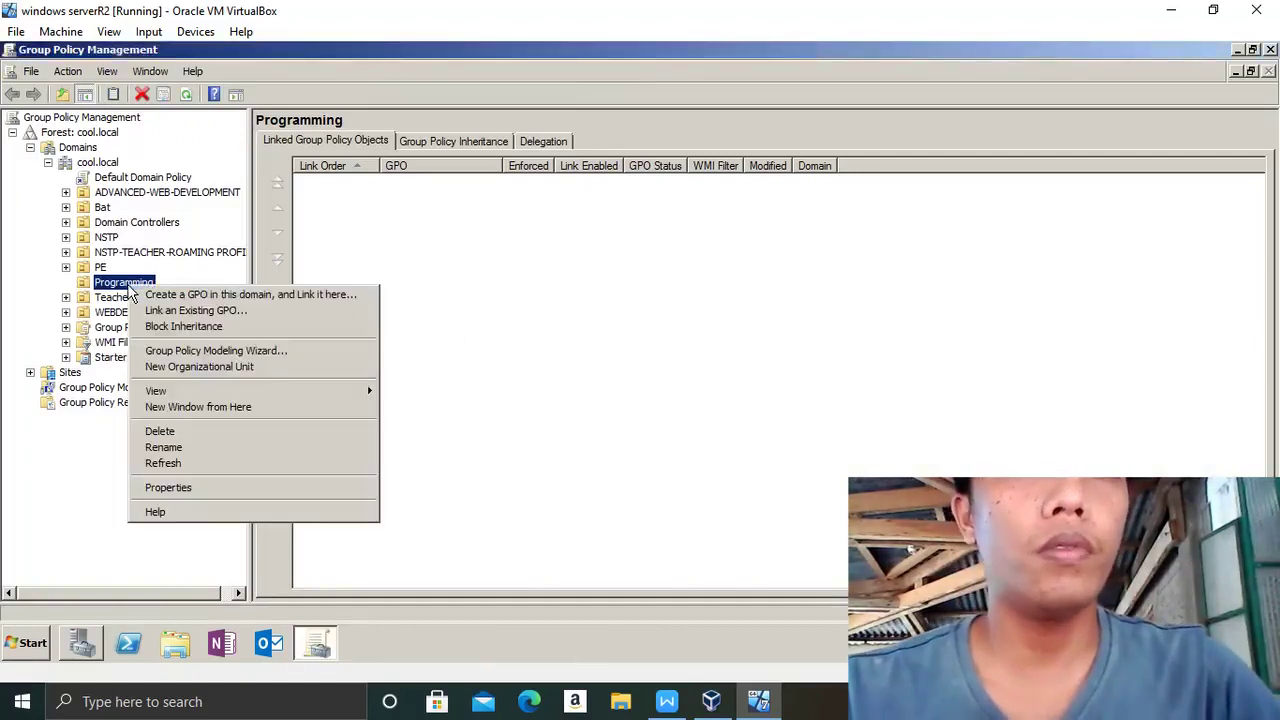
- Create a GPO linked to Programming named 'disabled web access'
{"action": "left_click", "coordinate": [196, 296]}
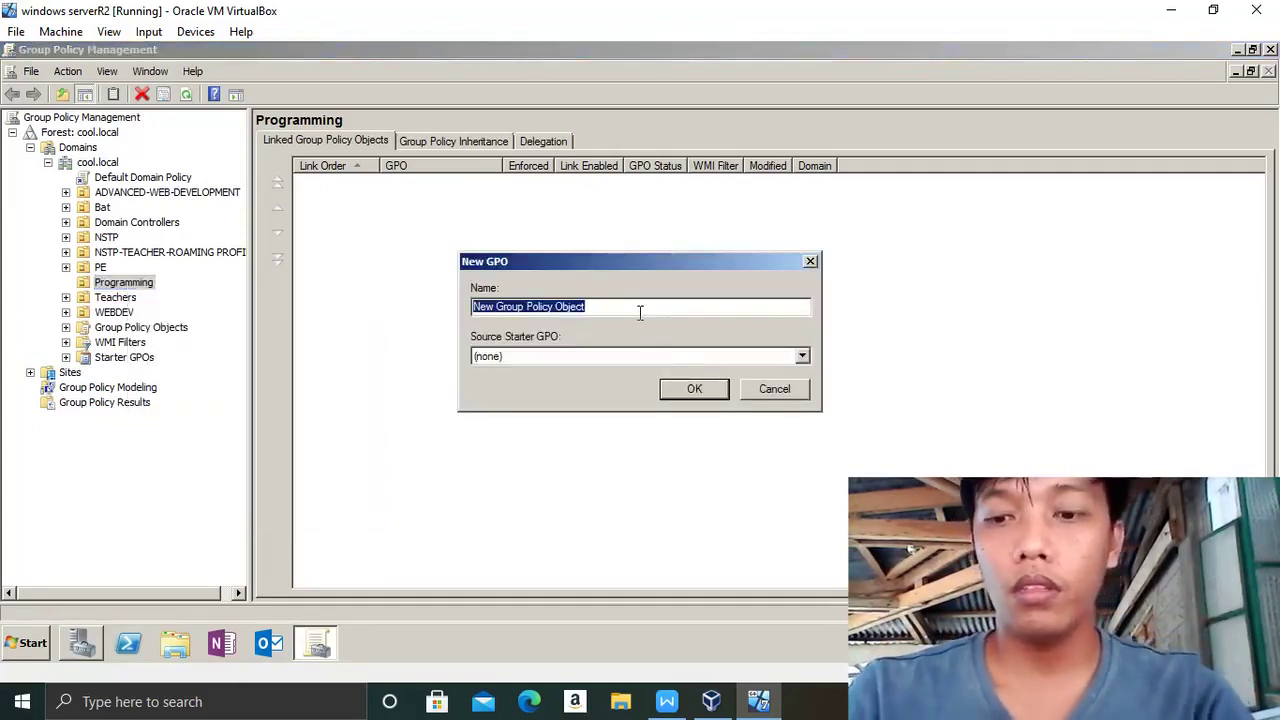
{"action": "key", "text": "BackSpace"}
{"action": "key", "text": "Caps_Lock"}
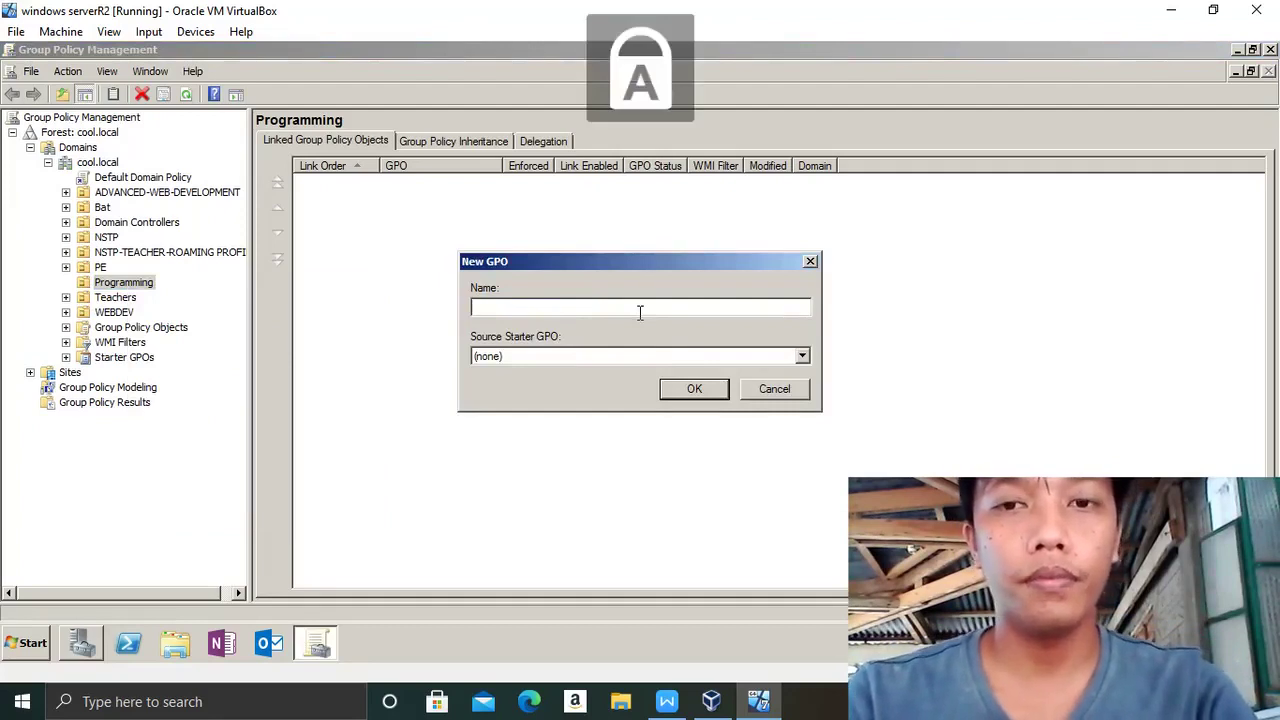
{"action": "key", "text": "Caps_Lock"}
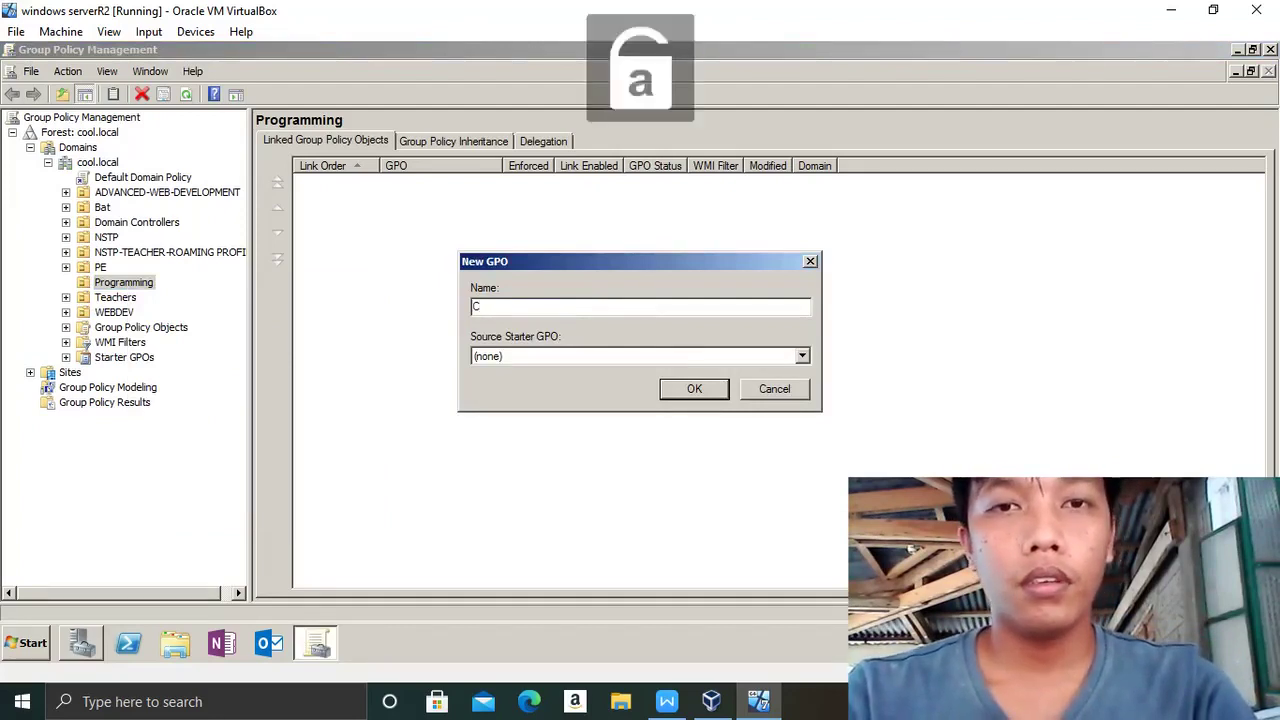
{"action": "type", "text": "cel i"}
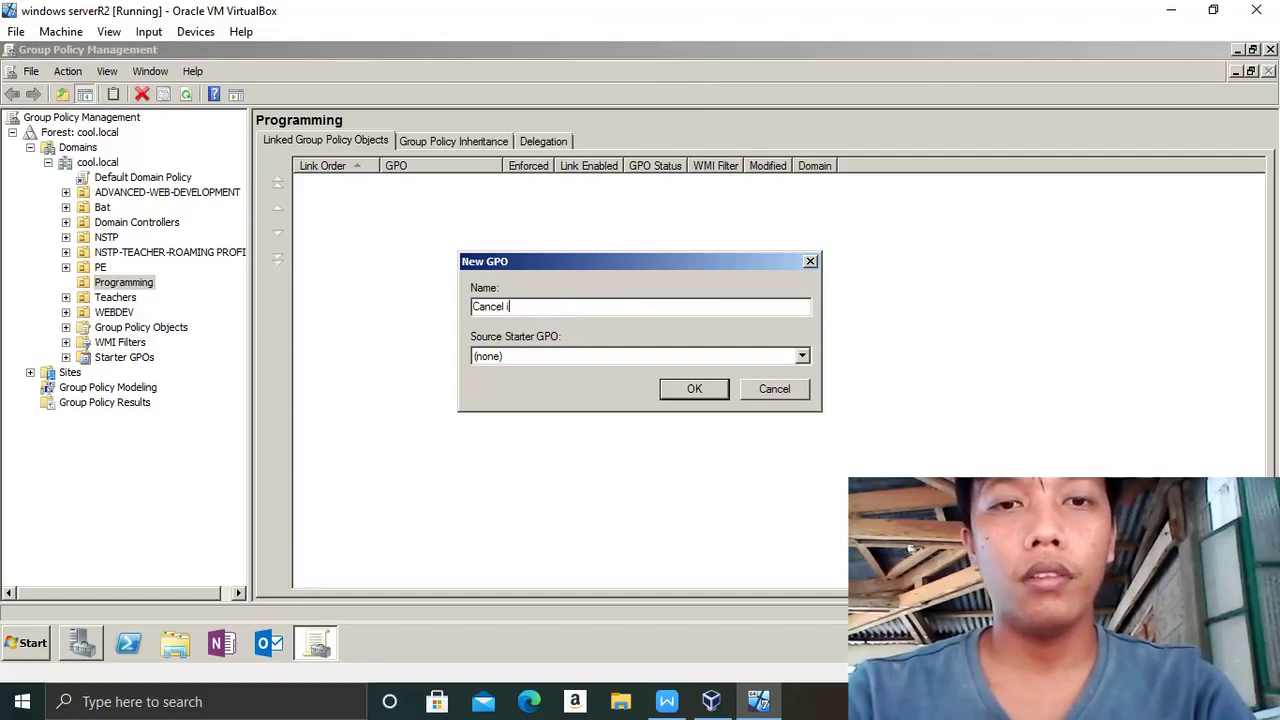
{"action": "key", "text": "Caps_Lock"}
{"action": "type", "text": "I"}
{"action": "key", "text": "Caps_Lock"}
{"action": "type", "text": "nter"}
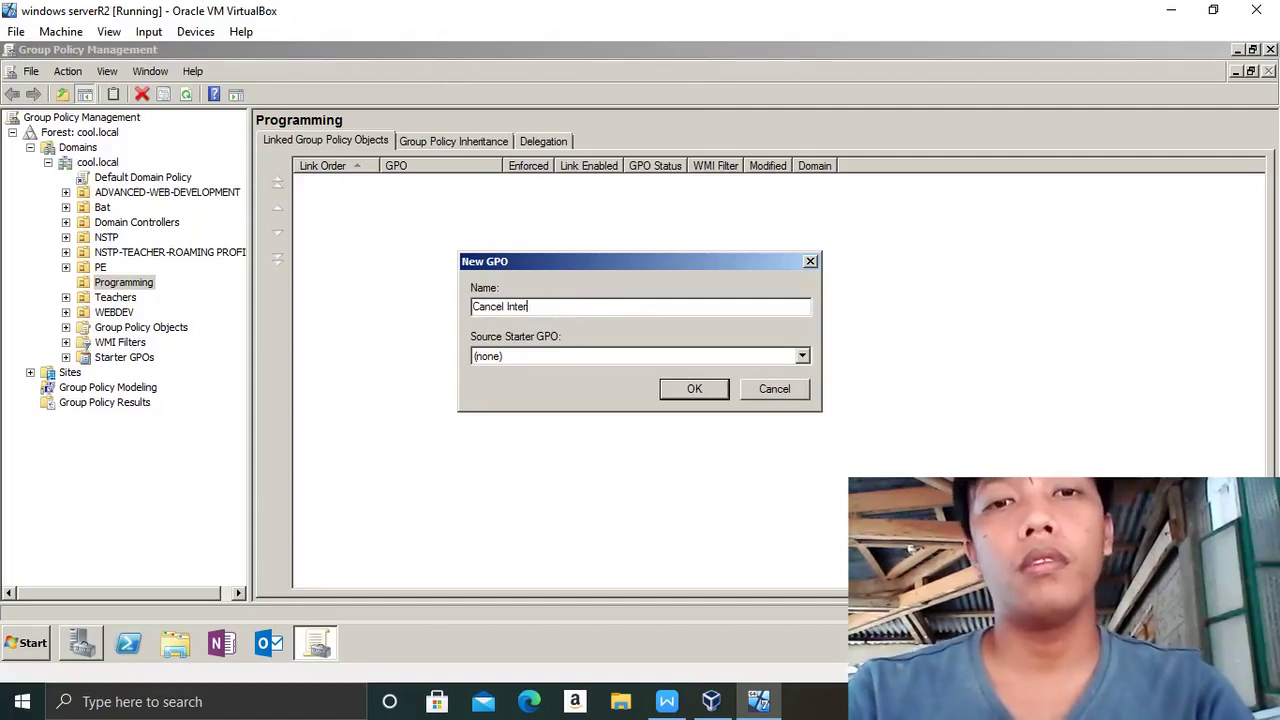
{"action": "key", "text": "BackSpace"}
{"action": "key", "text": "BackSpace"}
{"action": "key", "text": "BackSpace"}
{"action": "key", "text": "BackSpace"}
{"action": "key", "text": "BackSpace"}
{"action": "key", "text": "BackSpace"}
{"action": "type", "text": "disabled web a"}
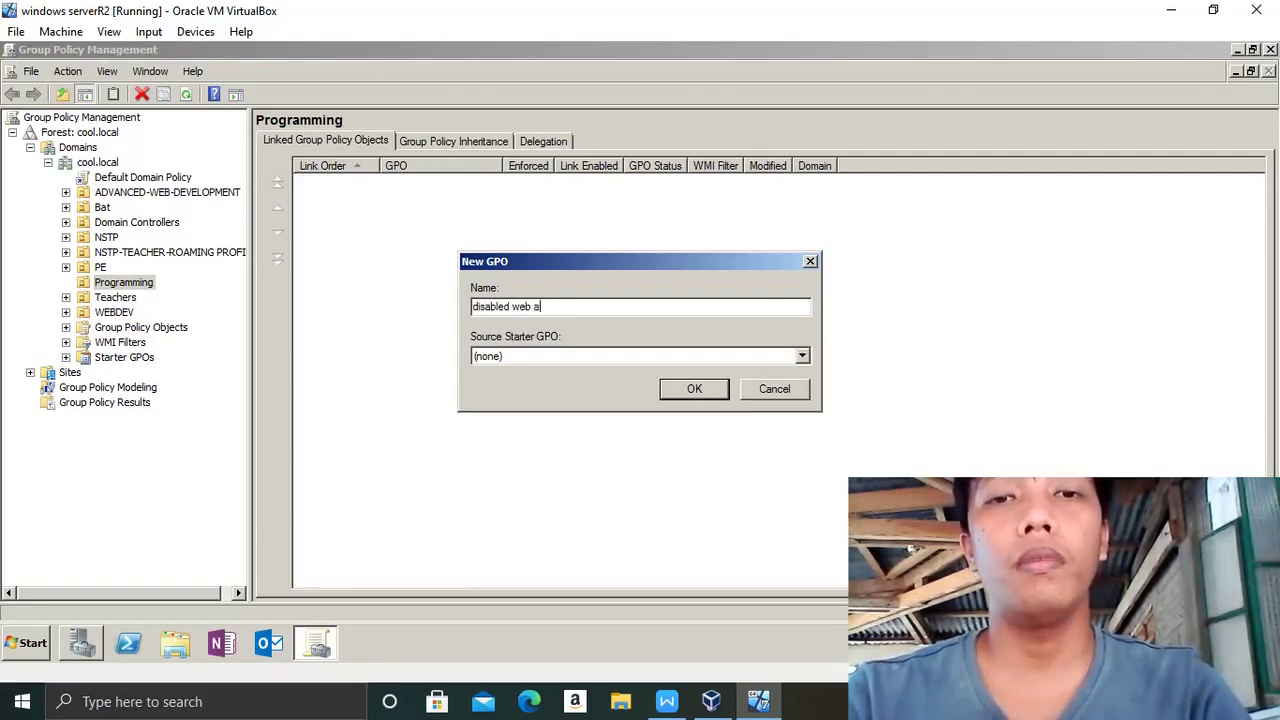
{"action": "type", "text": "ss"}
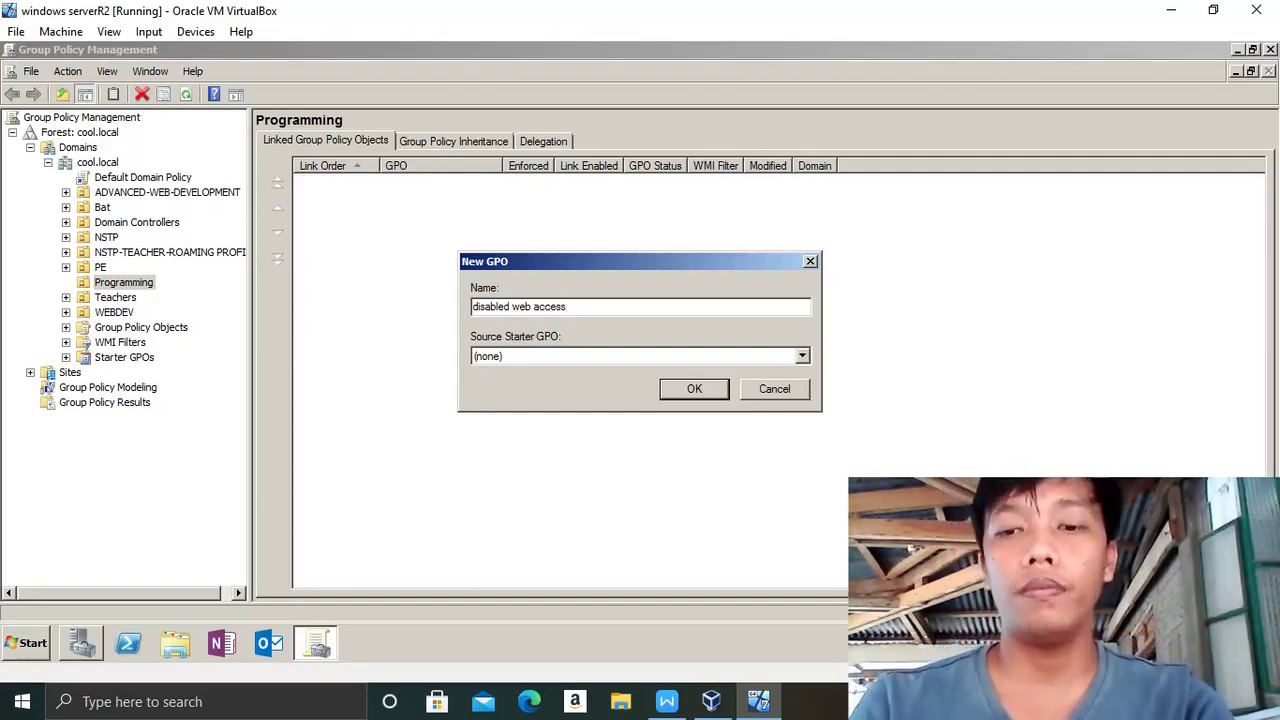
{"action": "key", "text": "Return"}
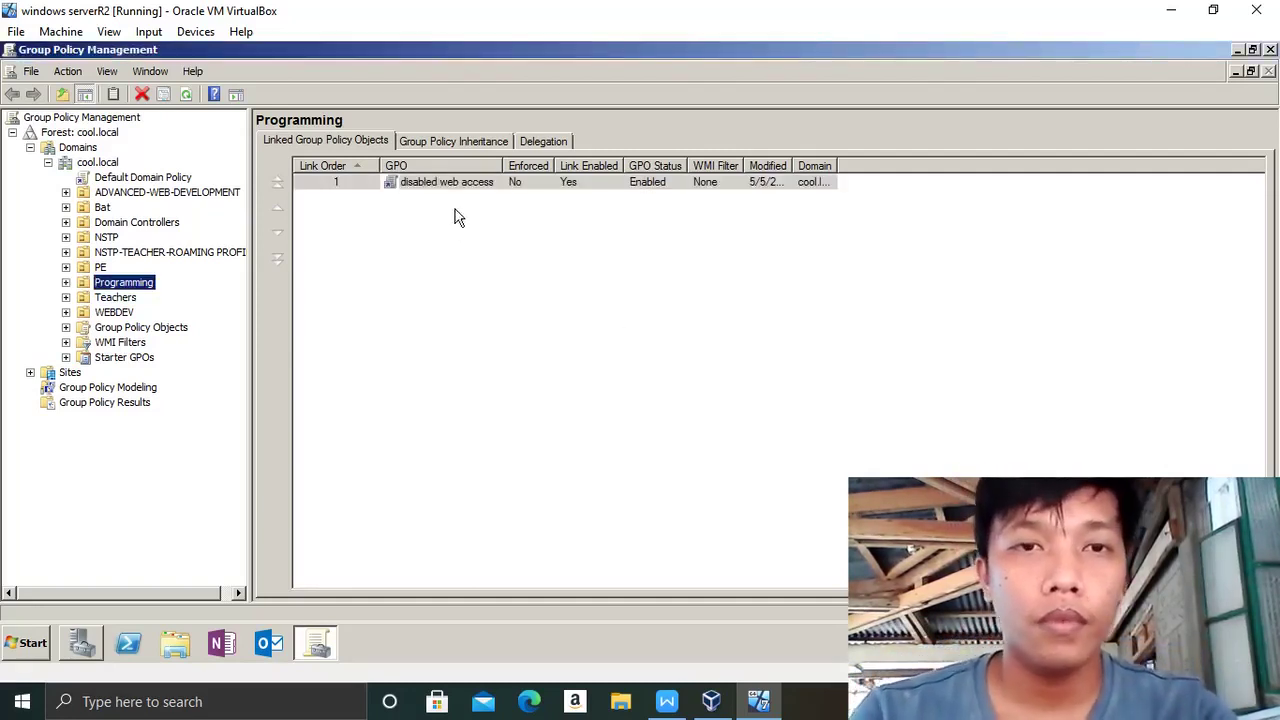
- Edit the disabled web access GPO and go to User Configuration > Preferences > Windows Settings > Registry
{"action": "right_click", "coordinate": [434, 183]}
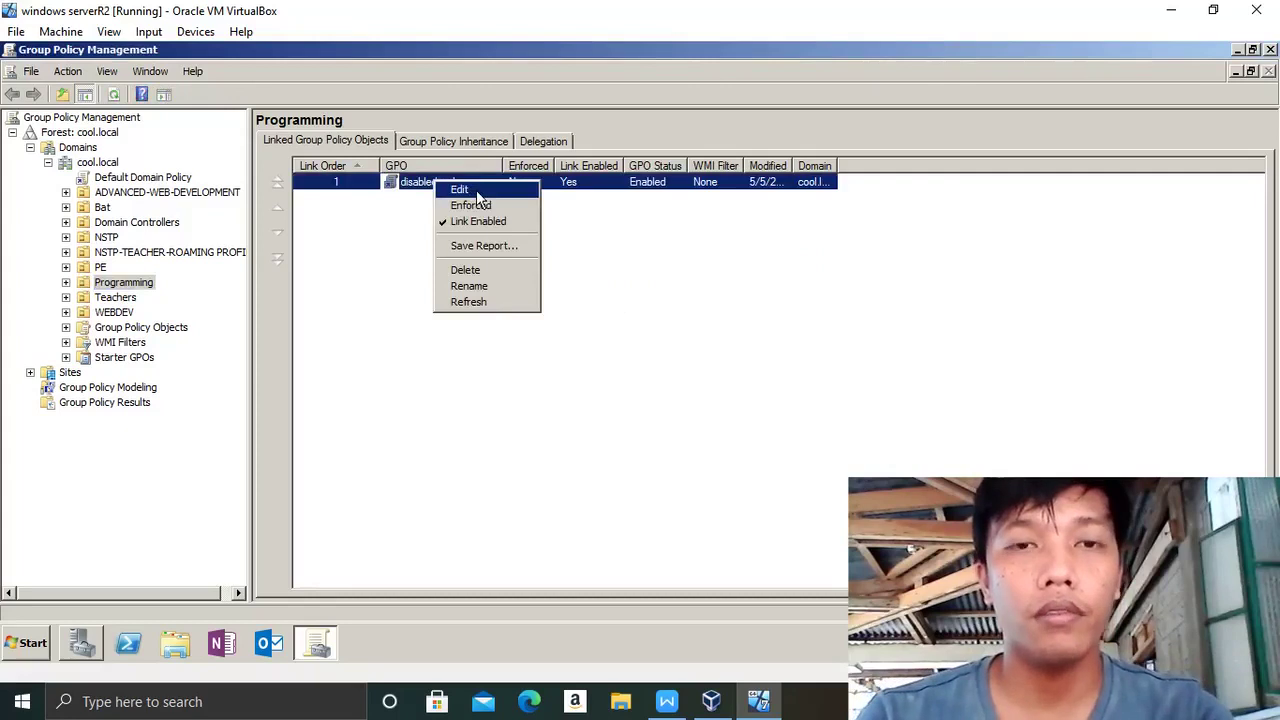
{"action": "left_click", "coordinate": [476, 190]}
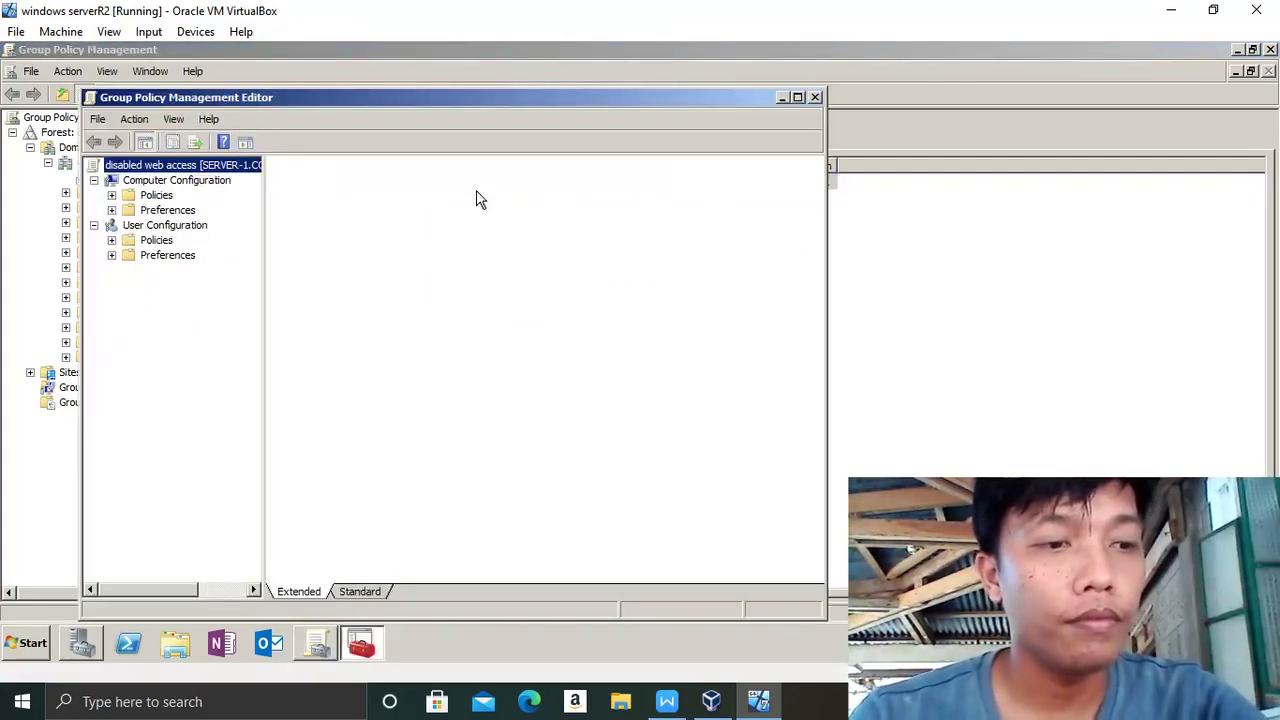
{"action": "left_click", "coordinate": [111, 255]}
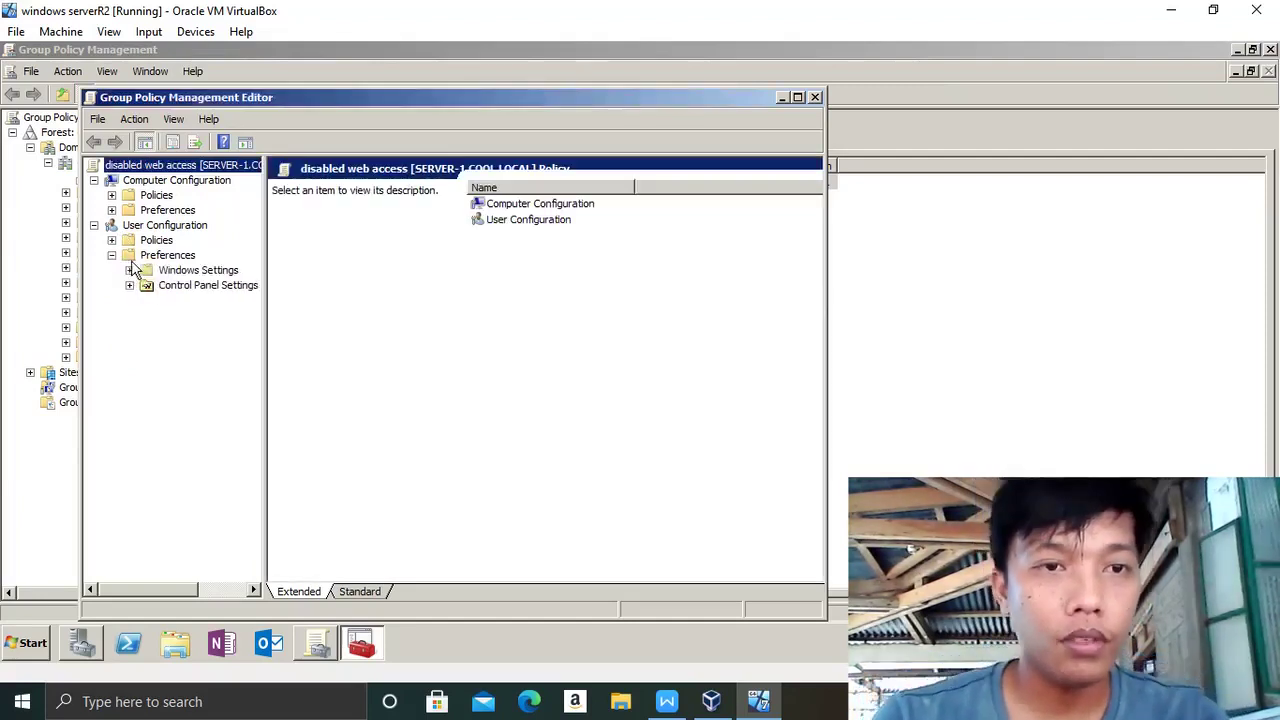
{"action": "left_click", "coordinate": [129, 270]}
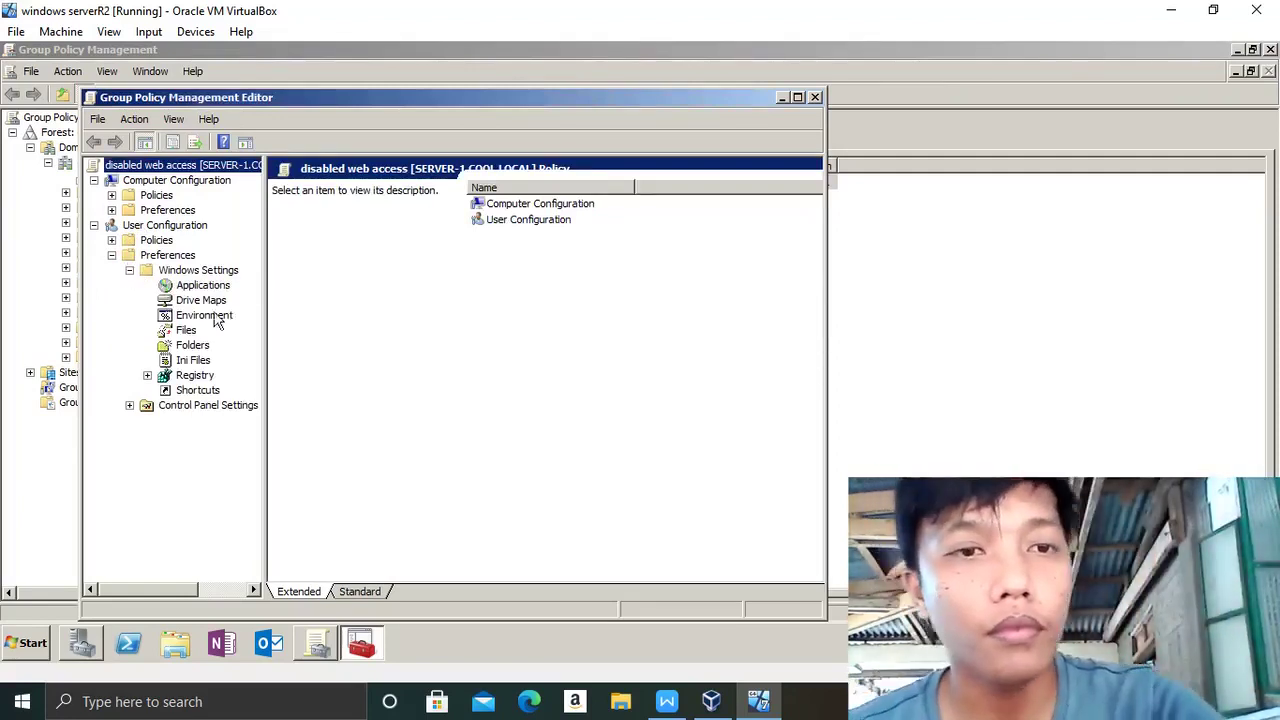
{"action": "left_click", "coordinate": [193, 377]}
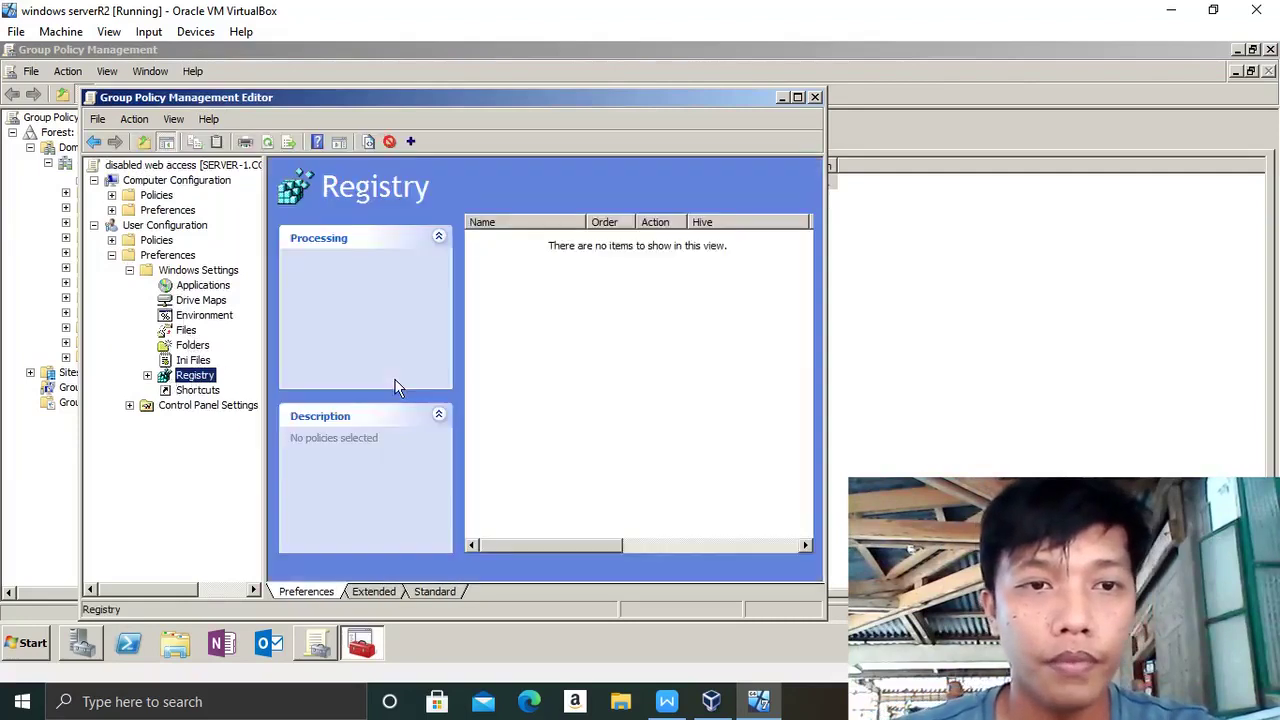
- Add a new Registry Item preference and browse for its key path
{"action": "right_click", "coordinate": [599, 323]}
{"action": "mouse_move", "coordinate": [621, 337]}
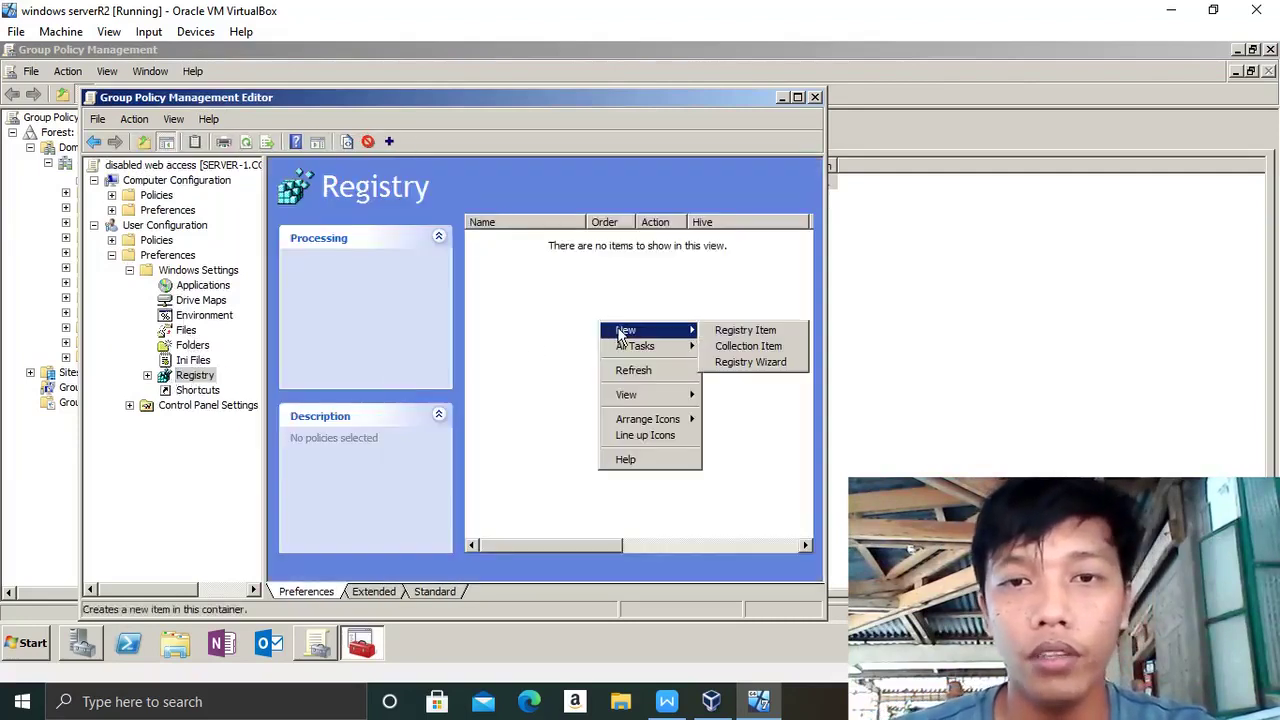
{"action": "left_click", "coordinate": [768, 338]}
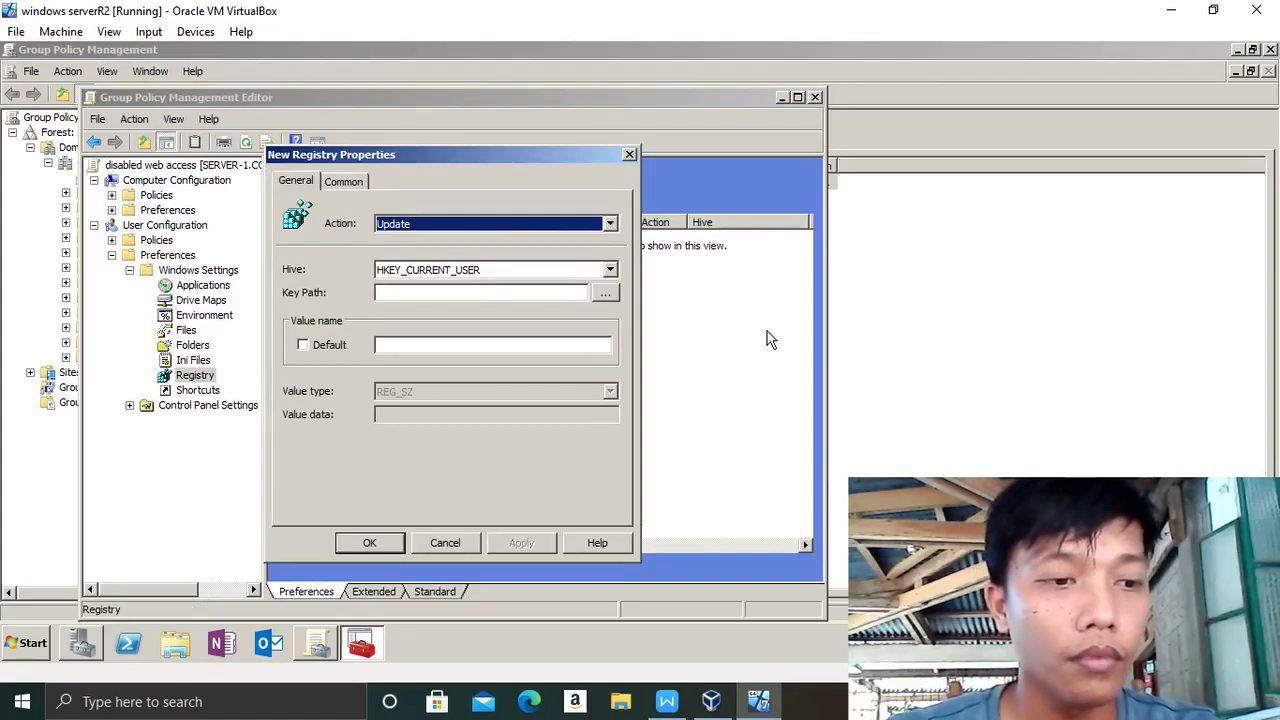
{"action": "left_click", "coordinate": [605, 295]}
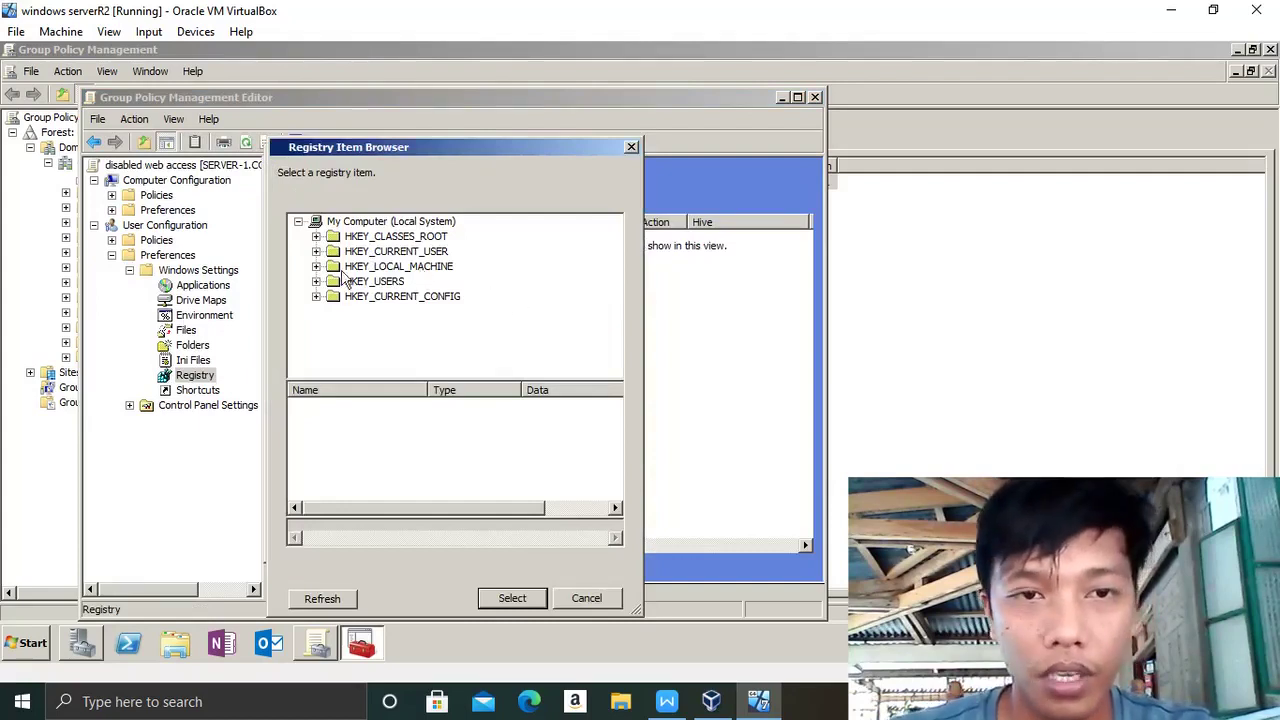
- Expand HKEY_CURRENT_USER > Software > Microsoft in the Registry Item Browser
{"action": "left_click", "coordinate": [316, 251]}
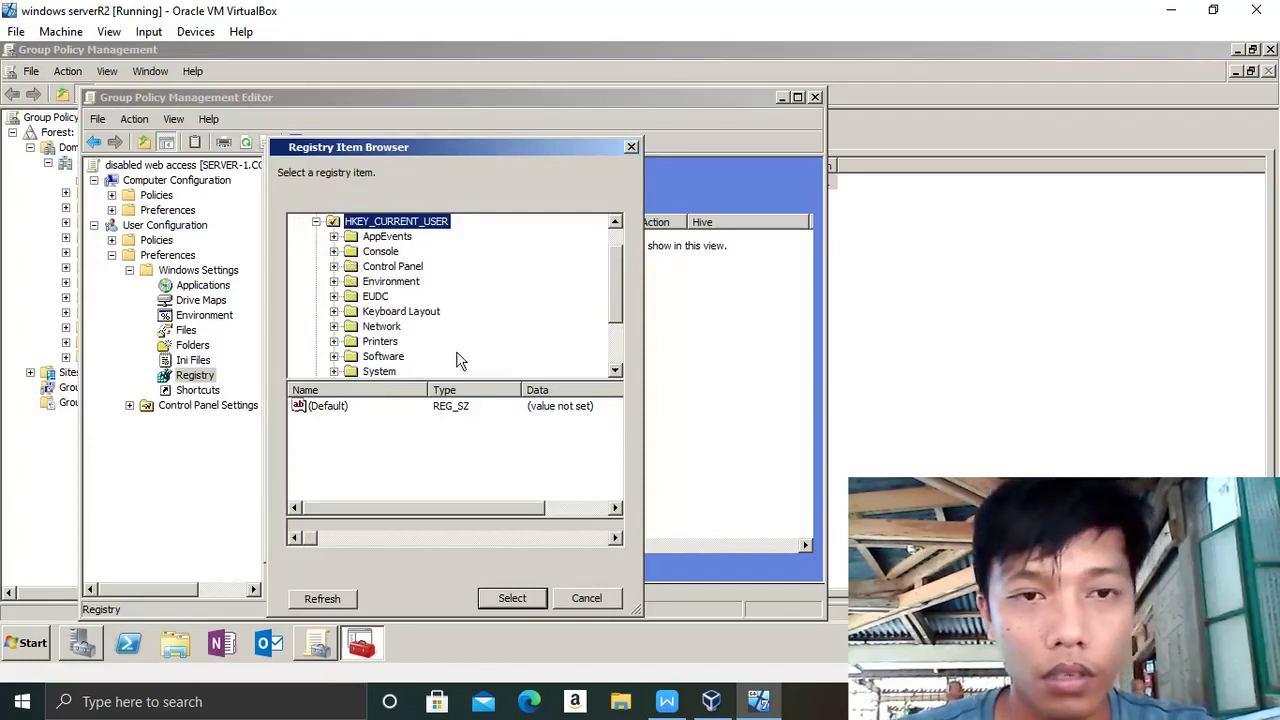
{"action": "left_click", "coordinate": [334, 357]}
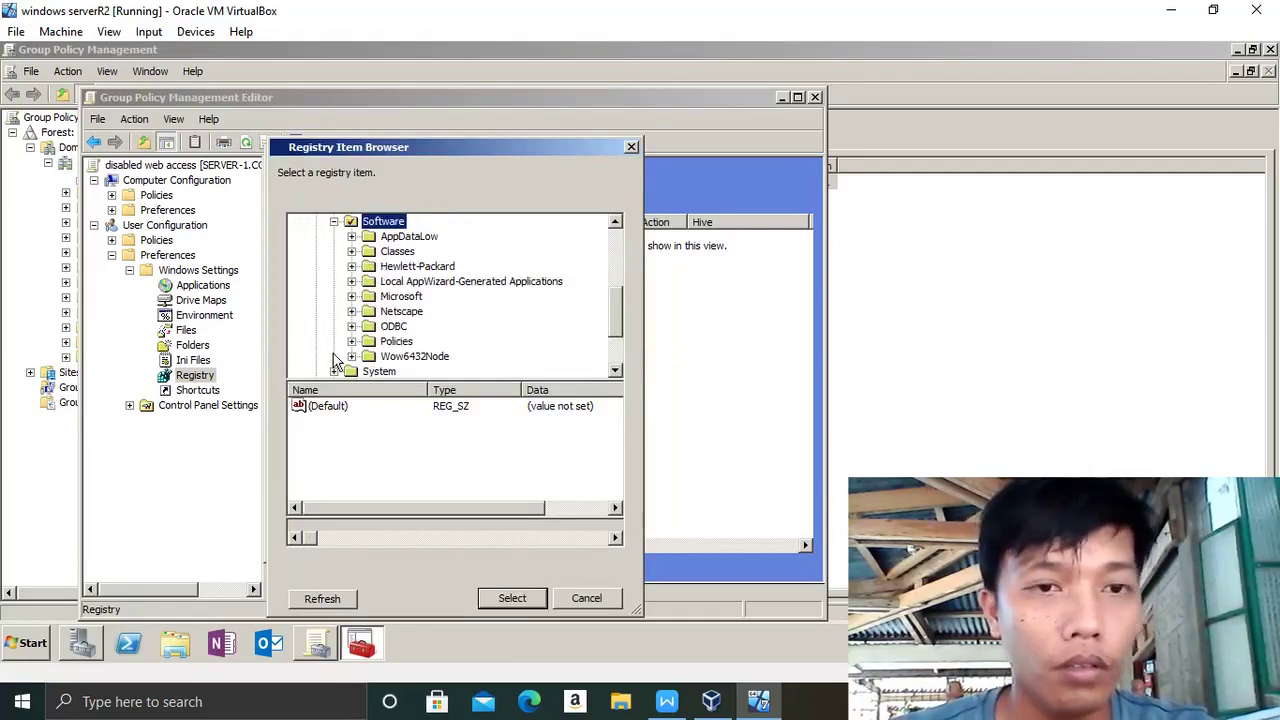
{"action": "left_click", "coordinate": [351, 297]}
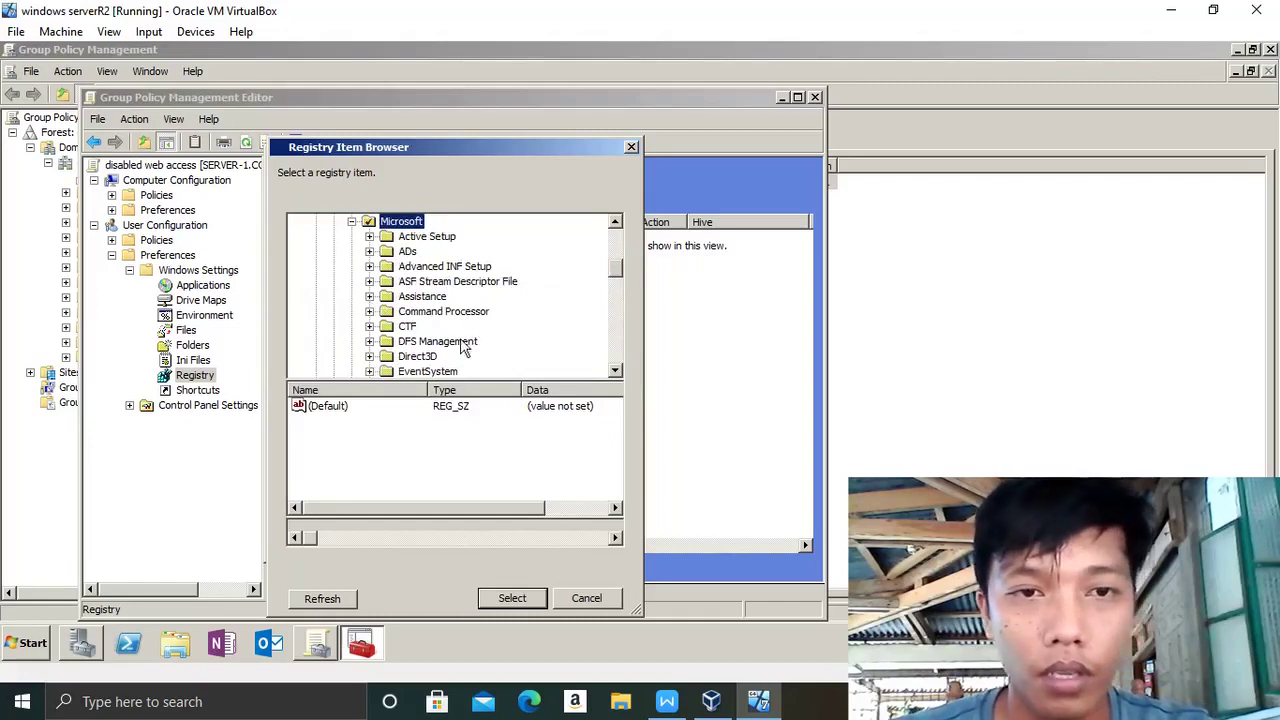
{"action": "left_click", "coordinate": [615, 371]}
{"action": "left_click", "coordinate": [615, 371]}
{"action": "left_click", "coordinate": [615, 371]}
{"action": "left_click", "coordinate": [615, 371]}
{"action": "left_click", "coordinate": [615, 371]}
{"action": "left_click", "coordinate": [615, 371]}
{"action": "left_click", "coordinate": [615, 371]}
{"action": "left_click", "coordinate": [615, 371]}
{"action": "left_click", "coordinate": [615, 371]}
{"action": "left_click", "coordinate": [615, 371]}
{"action": "left_click", "coordinate": [615, 371]}
{"action": "left_click", "coordinate": [615, 371]}
{"action": "left_click", "coordinate": [615, 371]}
{"action": "left_click", "coordinate": [615, 371]}
{"action": "left_click", "coordinate": [615, 371]}
{"action": "left_click", "coordinate": [615, 371]}
{"action": "left_click", "coordinate": [615, 371]}
{"action": "double_click", "coordinate": [615, 371]}
{"action": "left_click", "coordinate": [615, 371]}
{"action": "double_click", "coordinate": [615, 371]}
{"action": "left_click", "coordinate": [615, 371]}
{"action": "double_click", "coordinate": [615, 371]}
{"action": "double_click", "coordinate": [615, 371]}
{"action": "double_click", "coordinate": [615, 371]}
{"action": "left_click", "coordinate": [615, 371]}
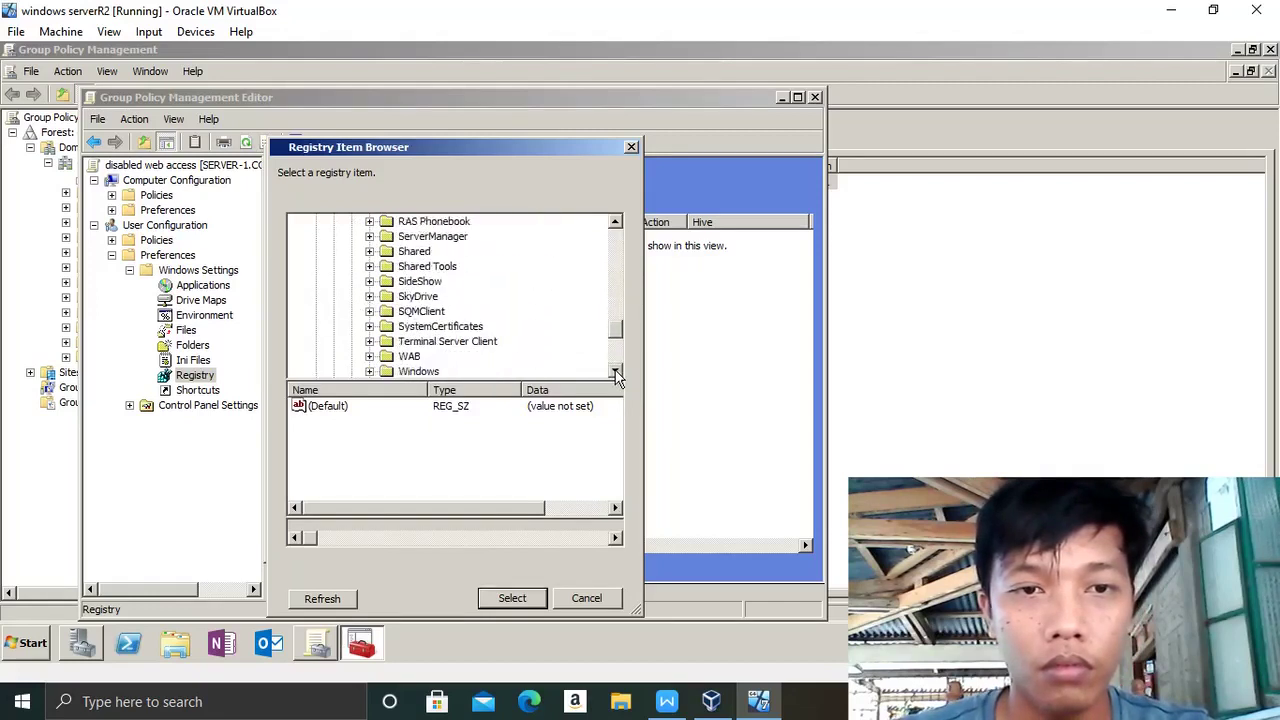
- Select Microsoft\Windows\CurrentVersion\Internet Settings as the registry item's key path
{"action": "left_click", "coordinate": [370, 371]}
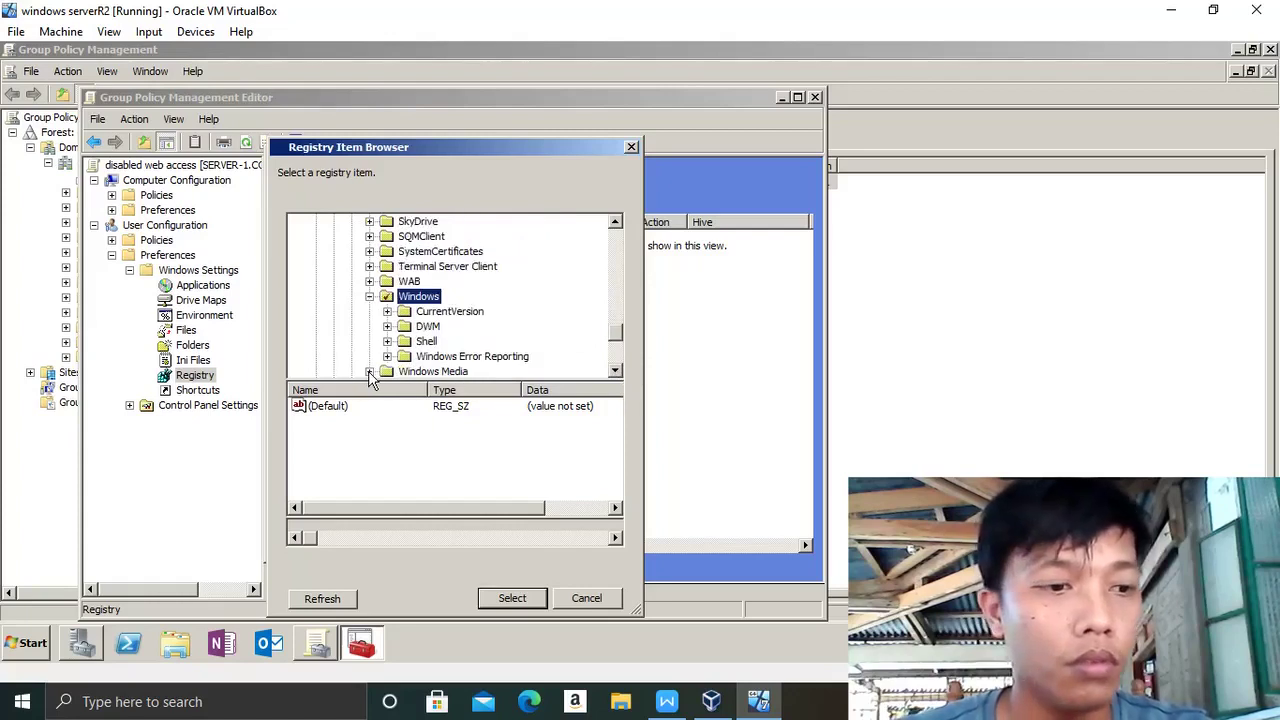
{"action": "left_click", "coordinate": [388, 312]}
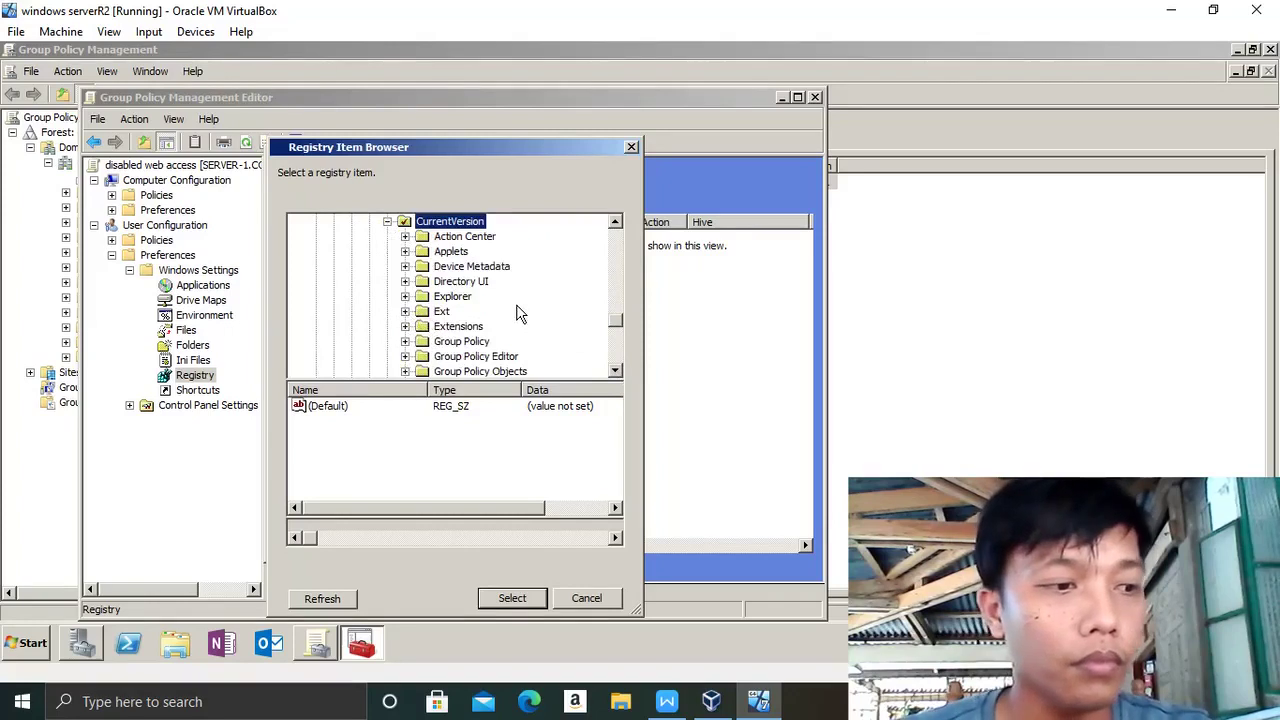
{"action": "left_click", "coordinate": [617, 371]}
{"action": "left_click", "coordinate": [617, 371]}
{"action": "left_click", "coordinate": [617, 371]}
{"action": "left_click", "coordinate": [617, 371]}
{"action": "left_click", "coordinate": [472, 342]}
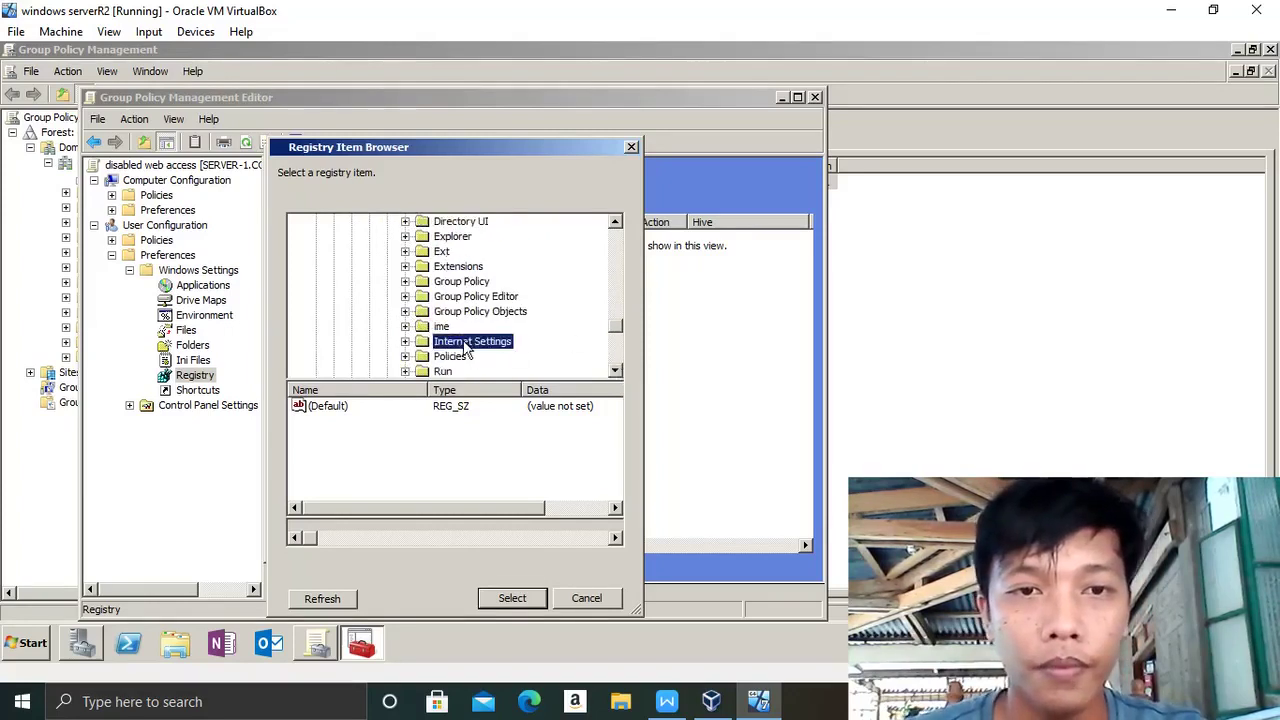
{"action": "left_click", "coordinate": [512, 599]}
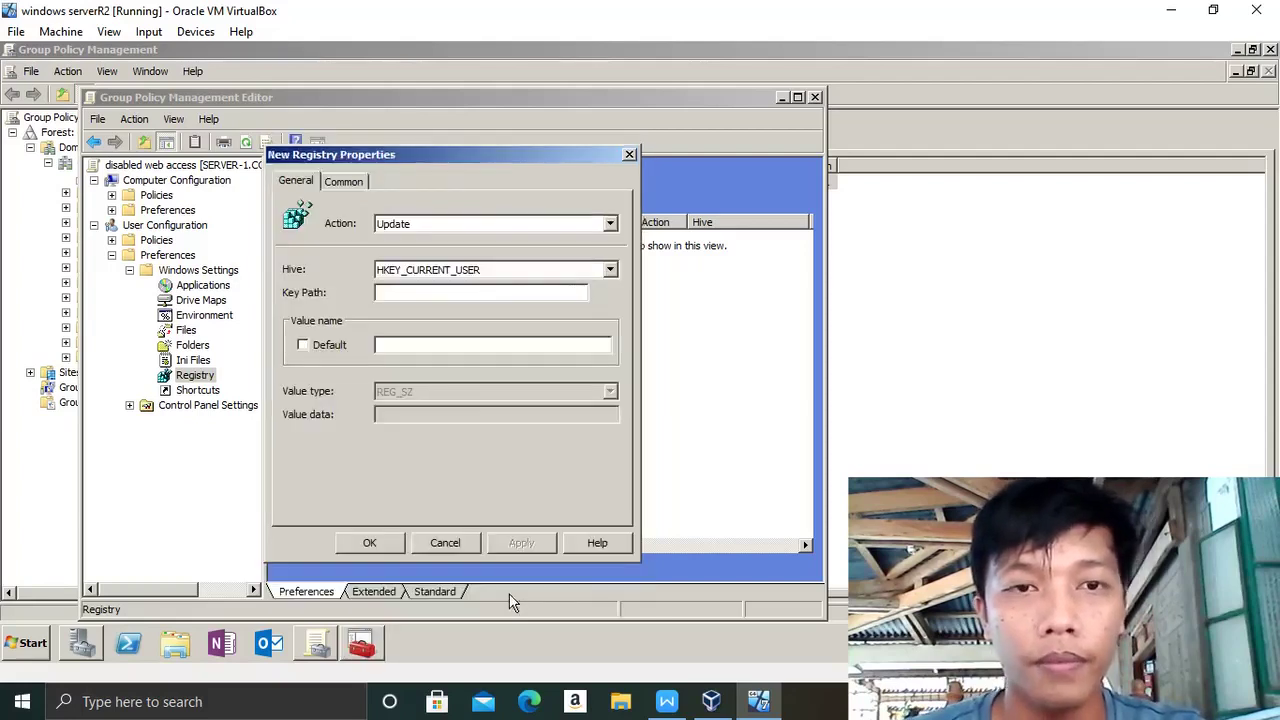
- Enter 'ProxyEnable' as the registry value name
{"action": "left_click", "coordinate": [405, 344]}
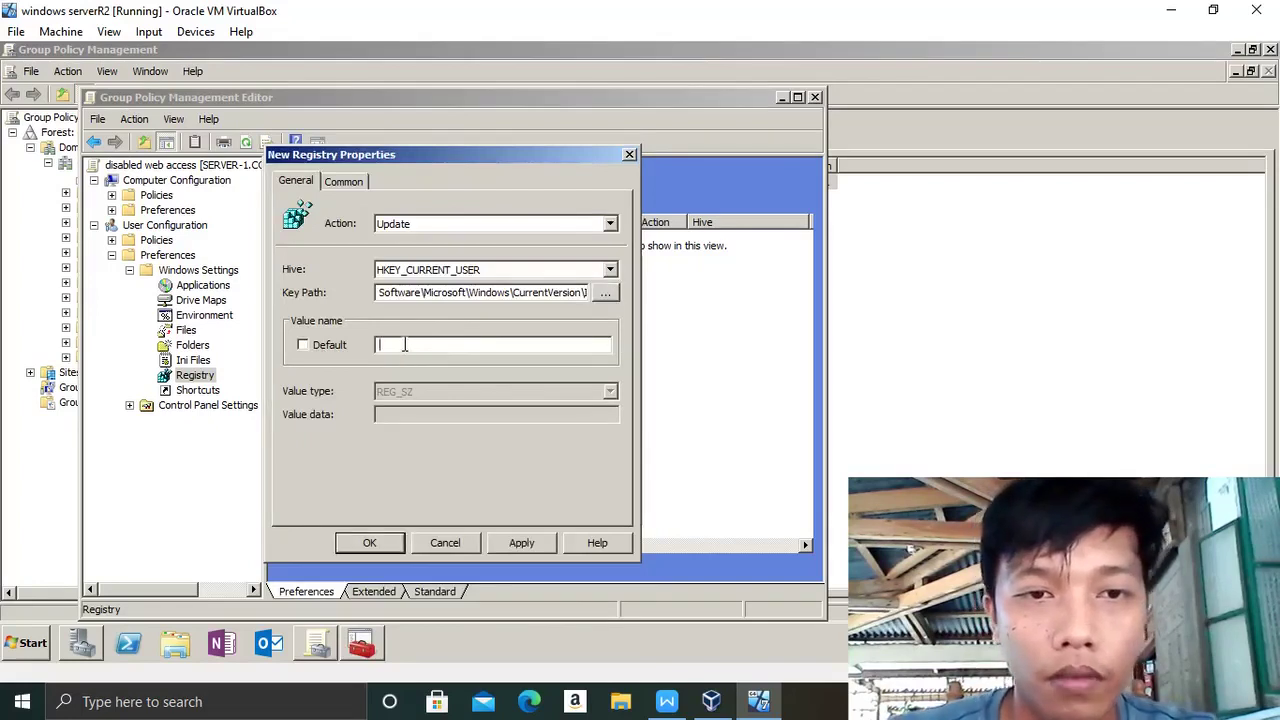
{"action": "key", "text": "Caps_Lock"}
{"action": "type", "text": "P"}
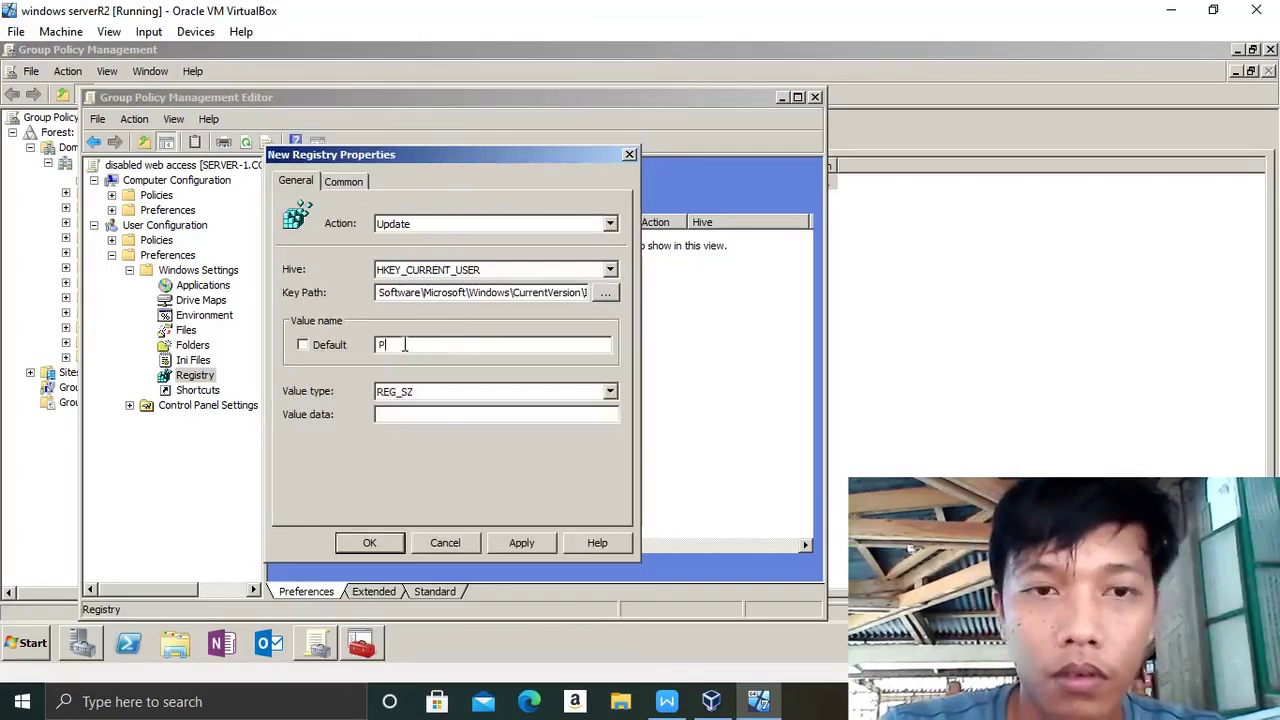
{"action": "key", "text": "Caps_Lock"}
{"action": "type", "text": "roxy"}
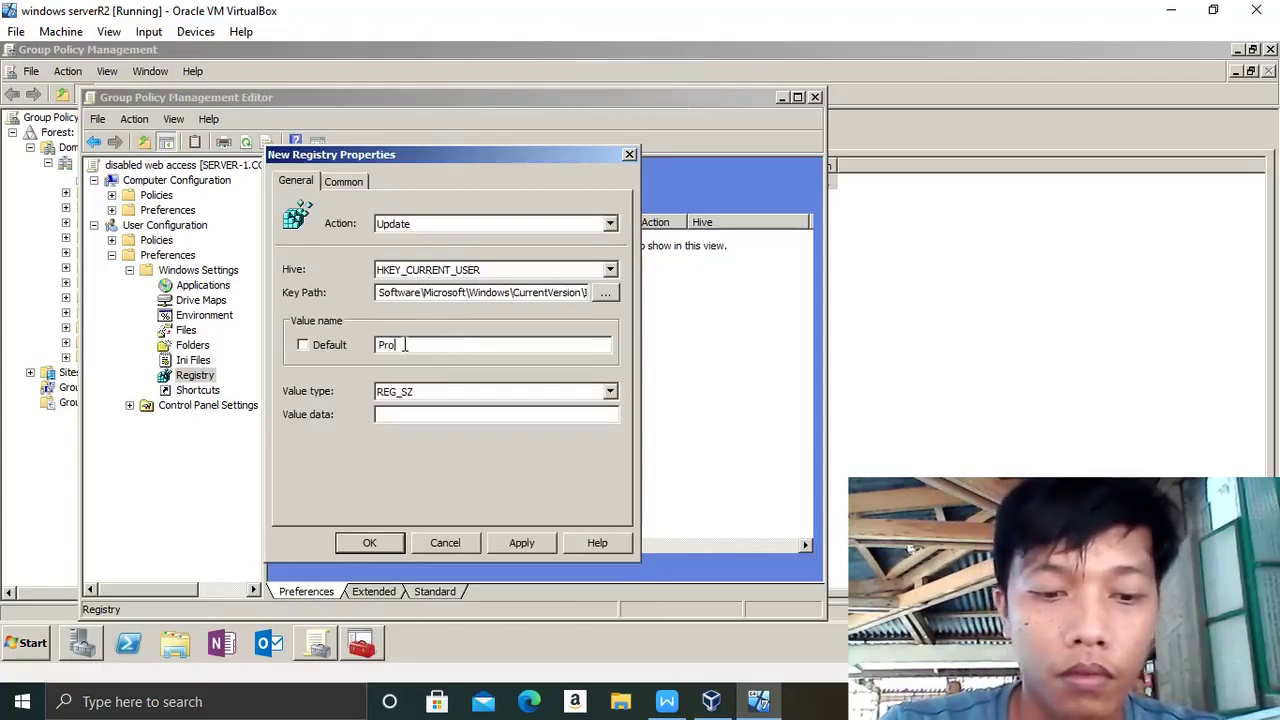
{"action": "key", "text": "Caps_Lock"}
{"action": "type", "text": "E"}
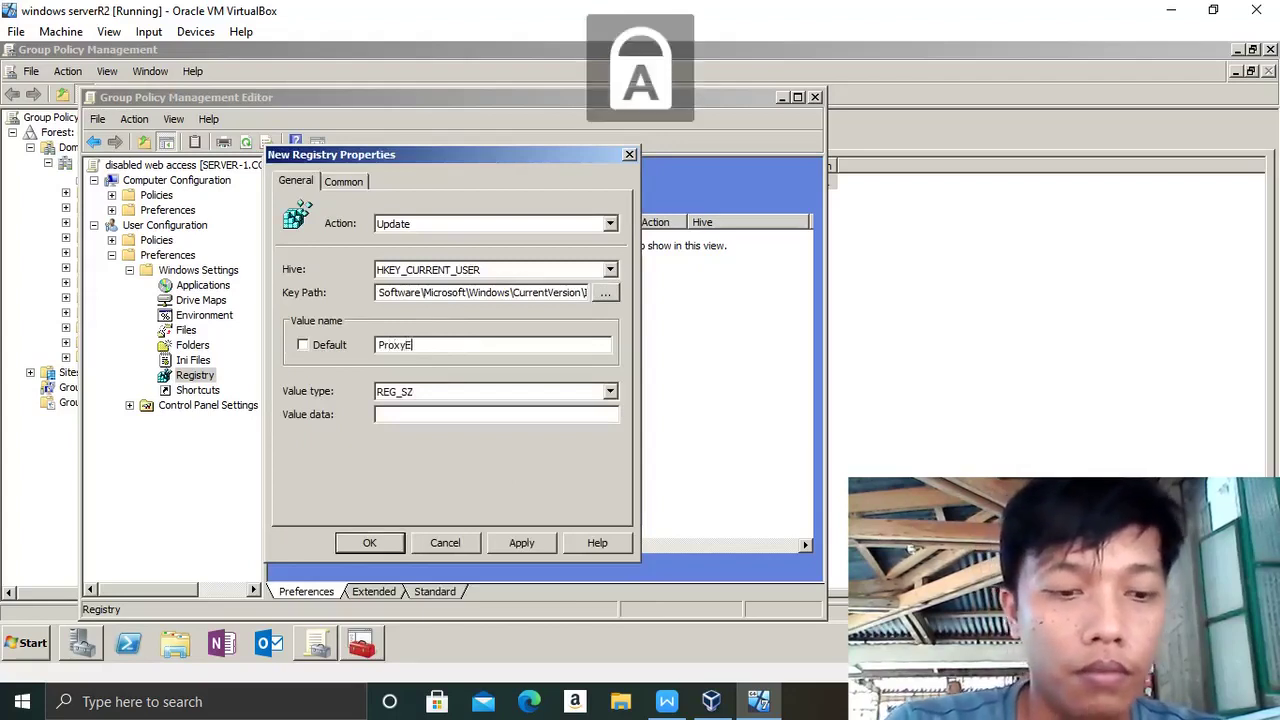
{"action": "key", "text": "Caps_Lock"}
{"action": "type", "text": "nable"}
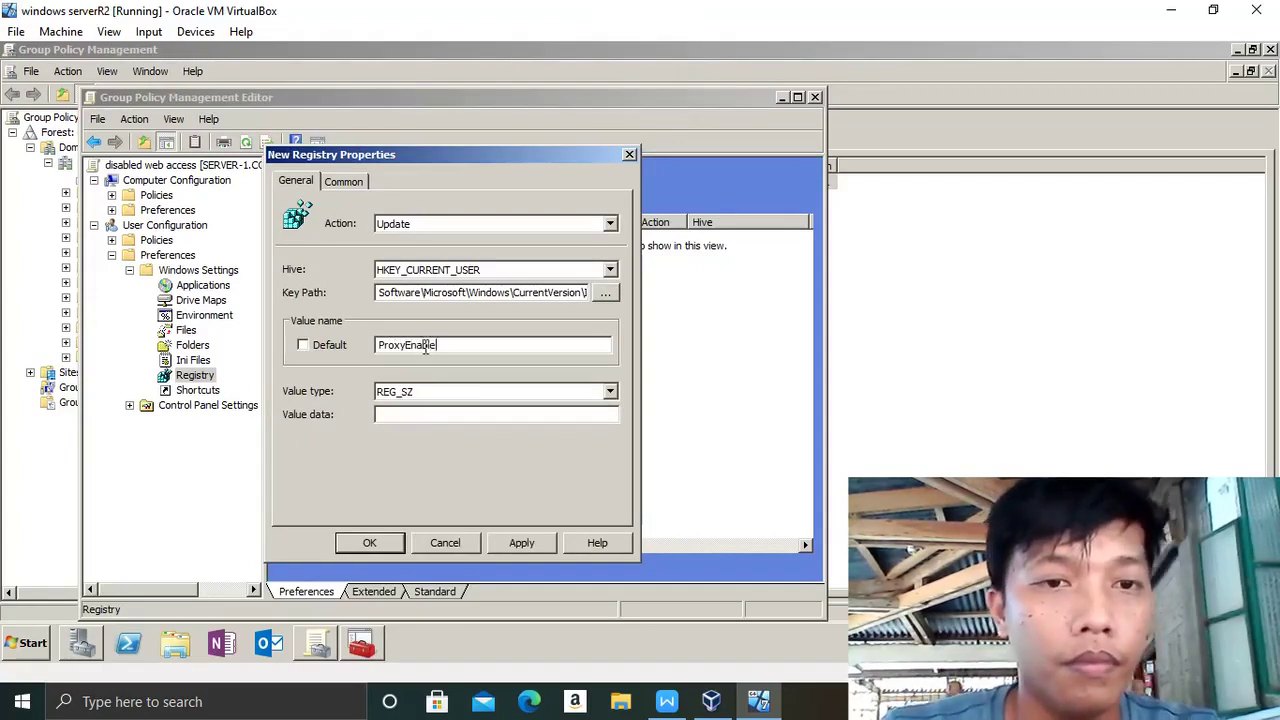
- Set the value type to REG_DWORD with data 1 in hexadecimal, then apply and close
{"action": "left_click", "coordinate": [610, 393]}
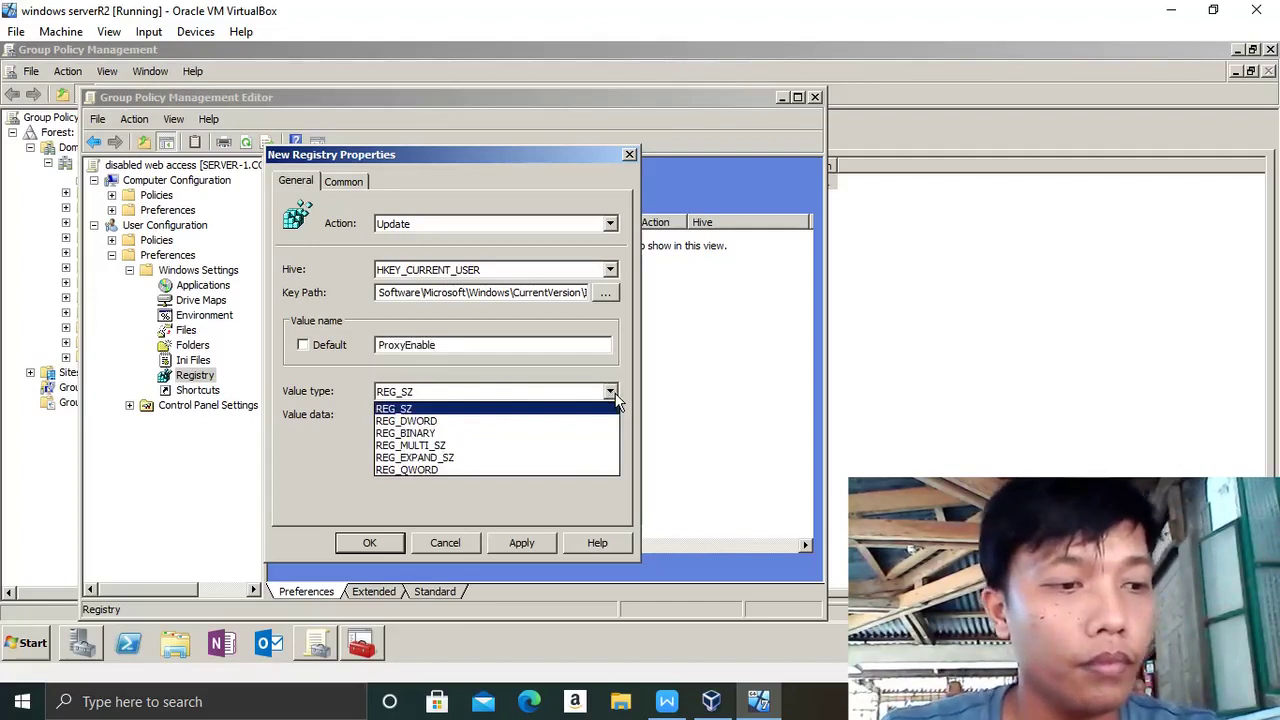
{"action": "left_click", "coordinate": [437, 420]}
{"action": "left_click", "coordinate": [394, 418]}
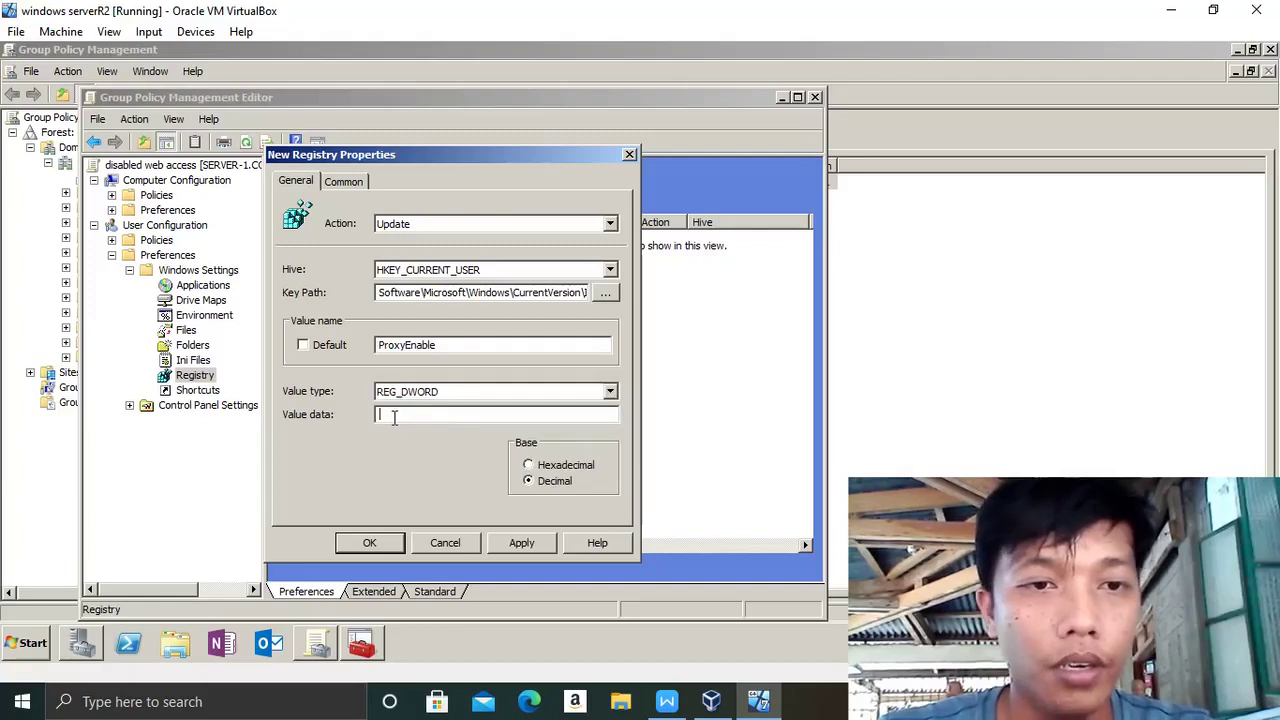
{"action": "type", "text": "1"}
{"action": "left_click", "coordinate": [528, 465]}
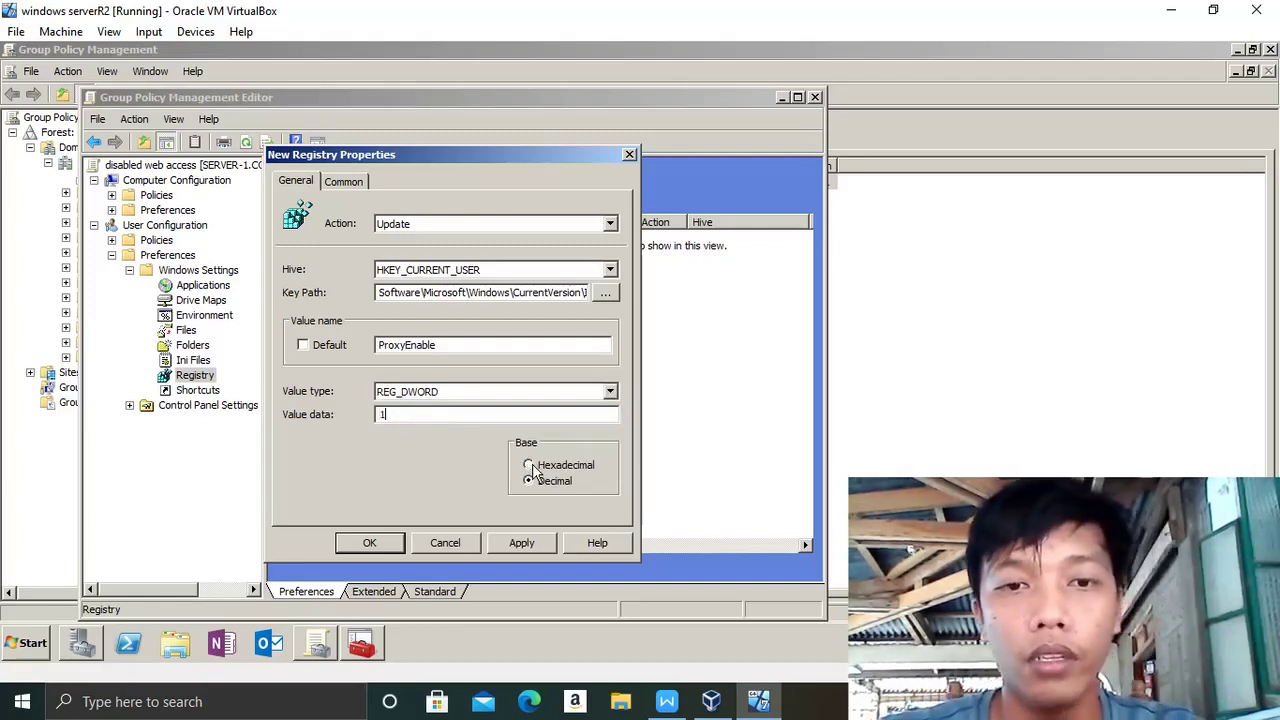
{"action": "left_click", "coordinate": [540, 538]}
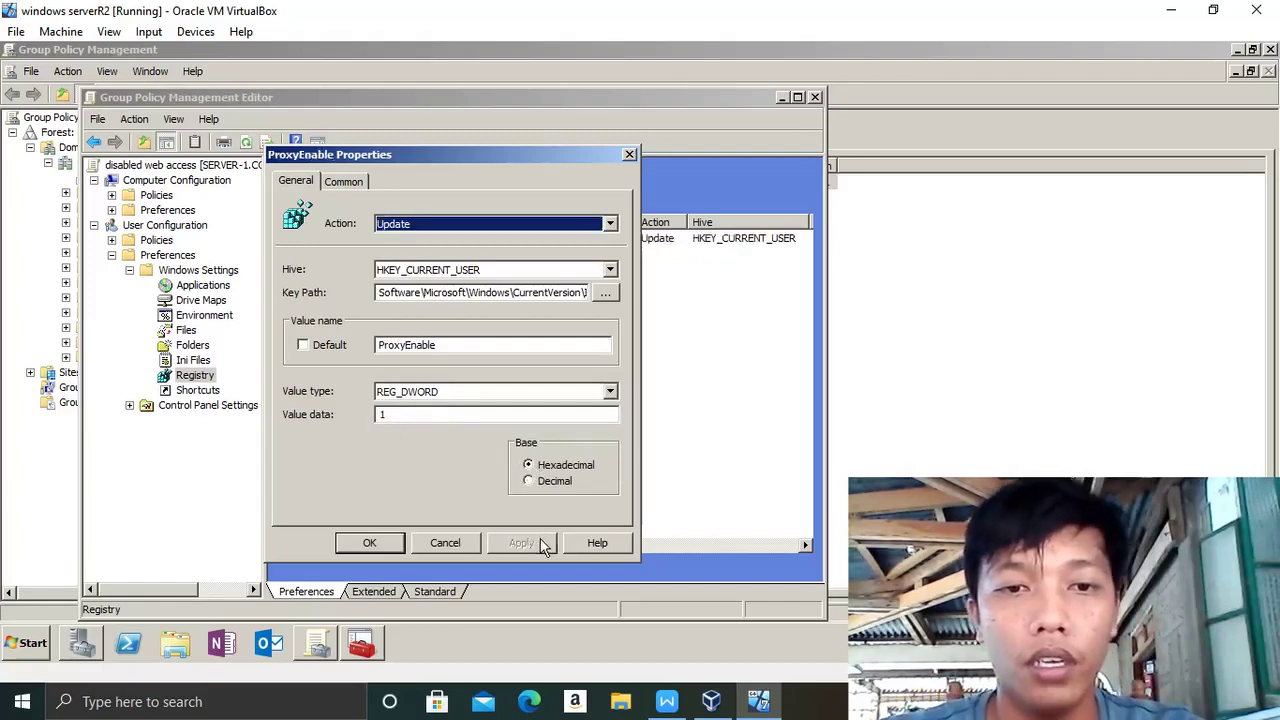
{"action": "left_click", "coordinate": [370, 543]}
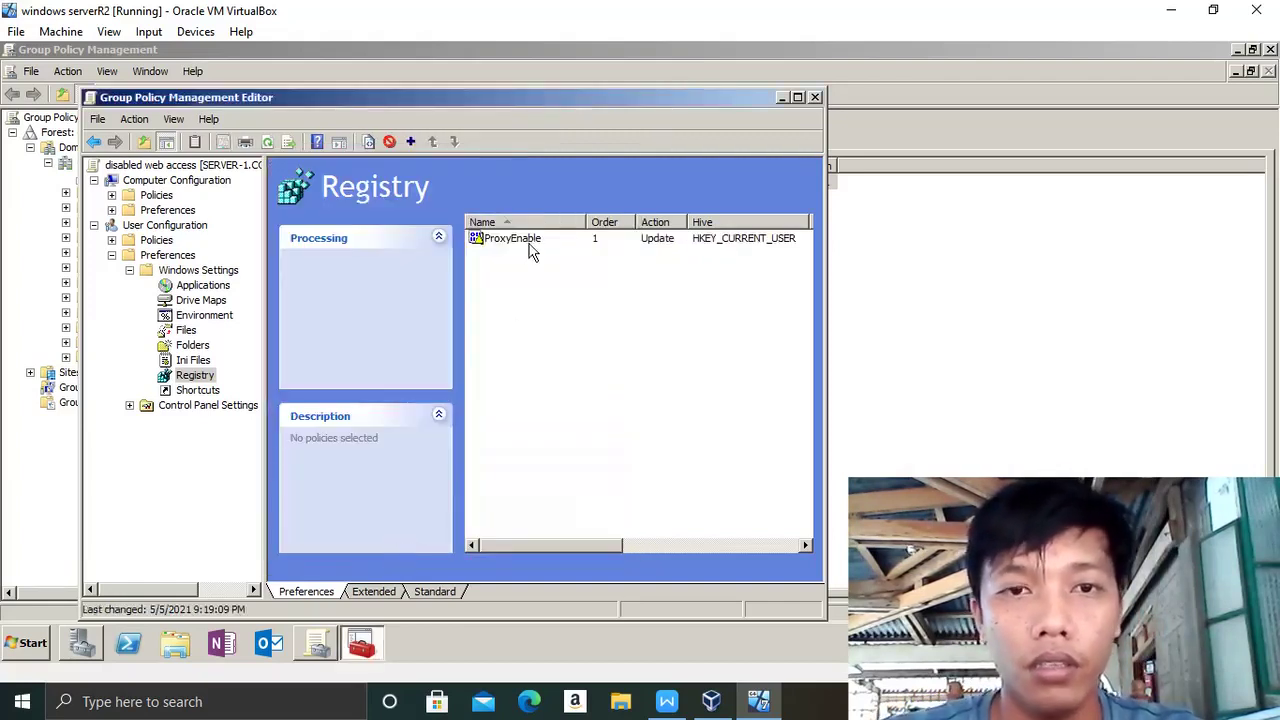
- Copy the ProxyEnable item and paste a second copy into the Registry list
{"action": "right_click", "coordinate": [530, 243]}
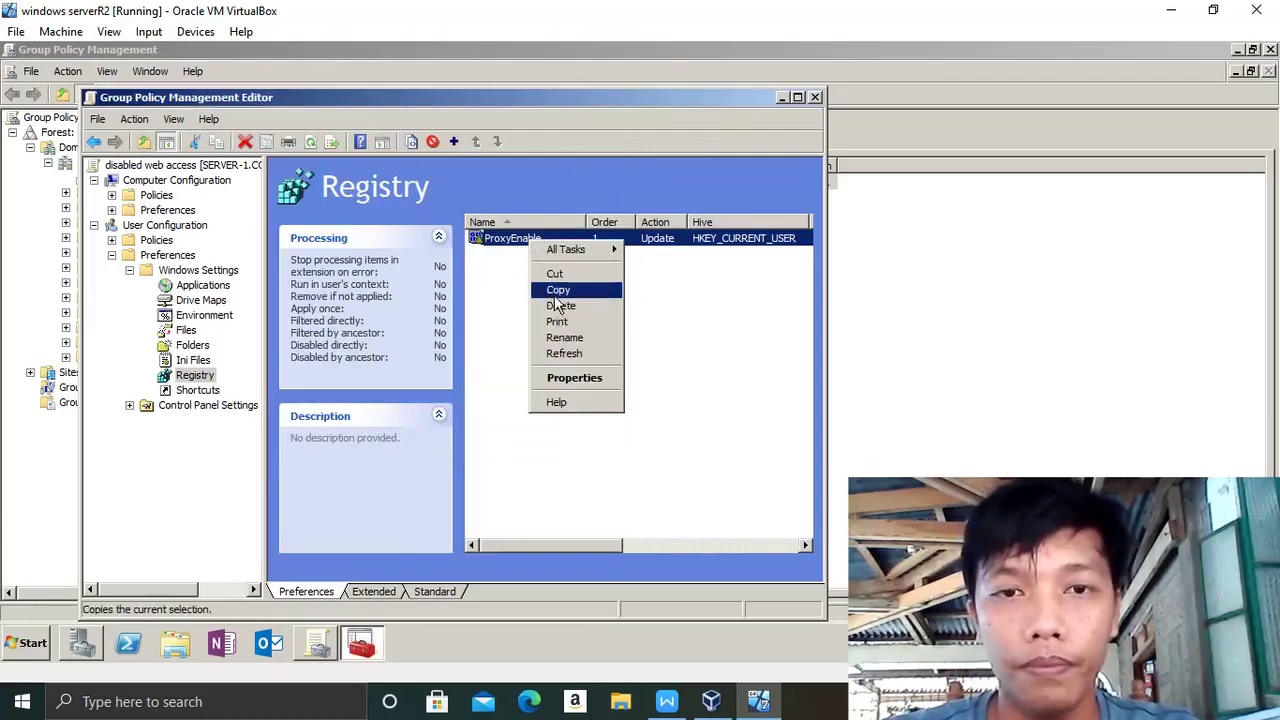
{"action": "left_click", "coordinate": [552, 291]}
{"action": "right_click", "coordinate": [531, 293]}
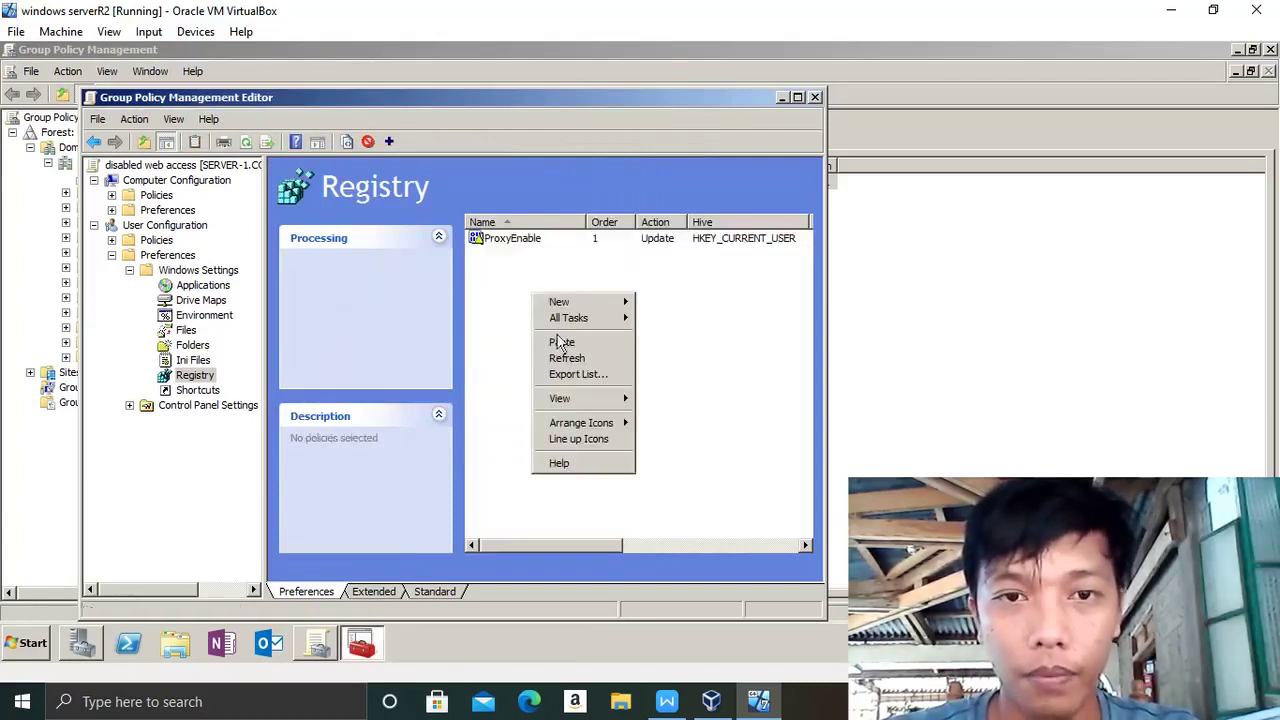
{"action": "left_click", "coordinate": [563, 344]}
{"action": "left_click", "coordinate": [539, 256]}
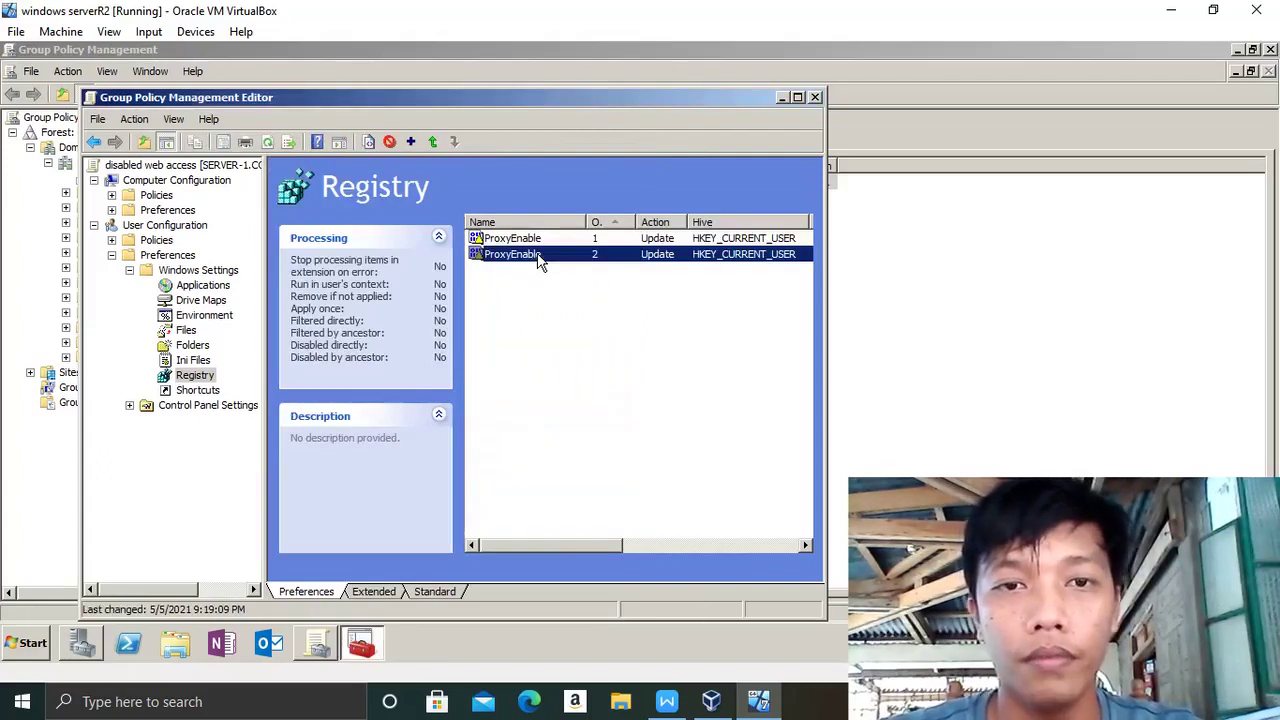
- Rename the second registry item's value from ProxyEnable to 'ProxyServer'
{"action": "double_click", "coordinate": [591, 260]}
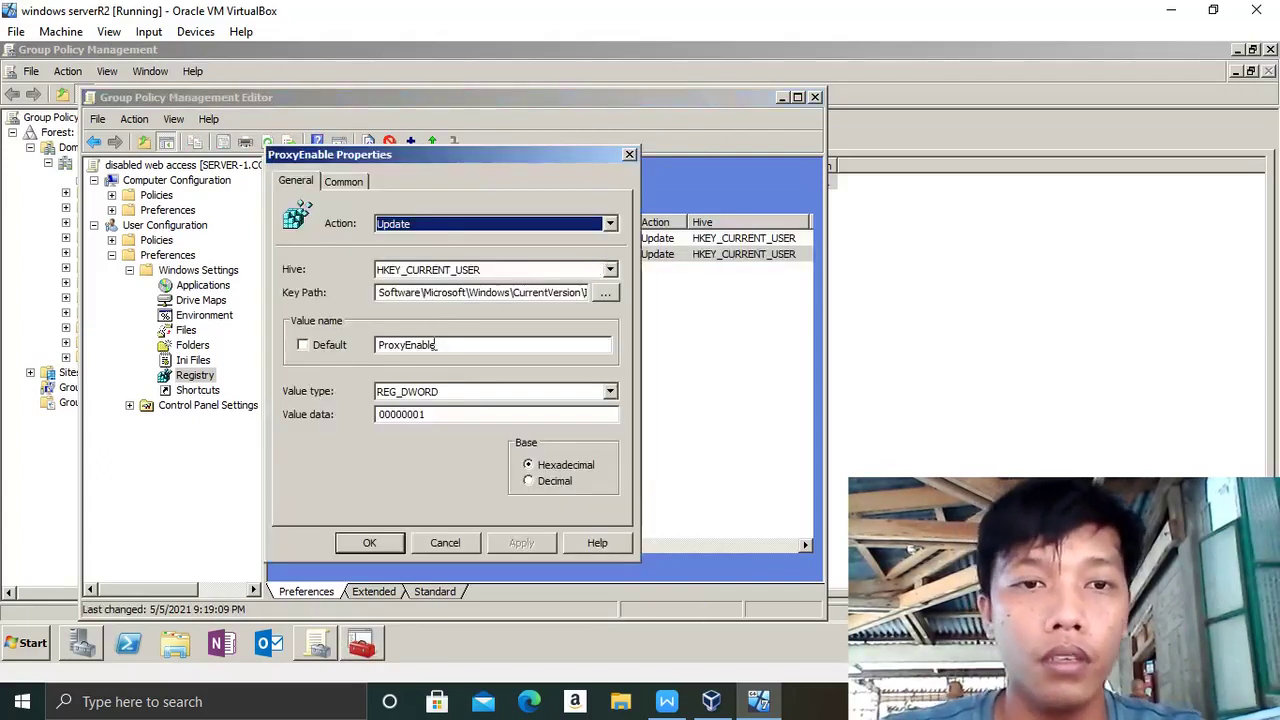
{"action": "left_click", "coordinate": [440, 346]}
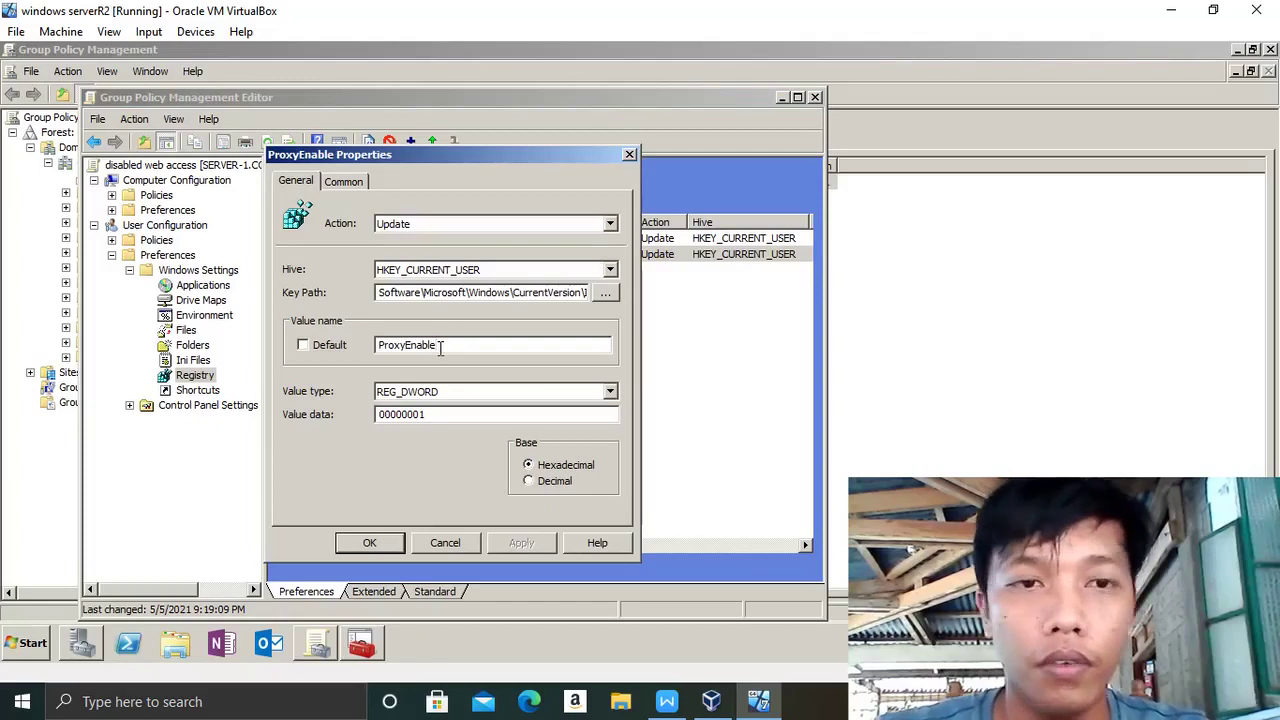
{"action": "key", "text": "BackSpace"}
{"action": "key", "text": "BackSpace"}
{"action": "key", "text": "BackSpace"}
{"action": "key", "text": "BackSpace"}
{"action": "key", "text": "BackSpace"}
{"action": "key", "text": "BackSpace"}
{"action": "key", "text": "BackSpace"}
{"action": "key", "text": "BackSpace"}
{"action": "key", "text": "BackSpace"}
{"action": "key", "text": "BackSpace"}
{"action": "key", "text": "BackSpace"}
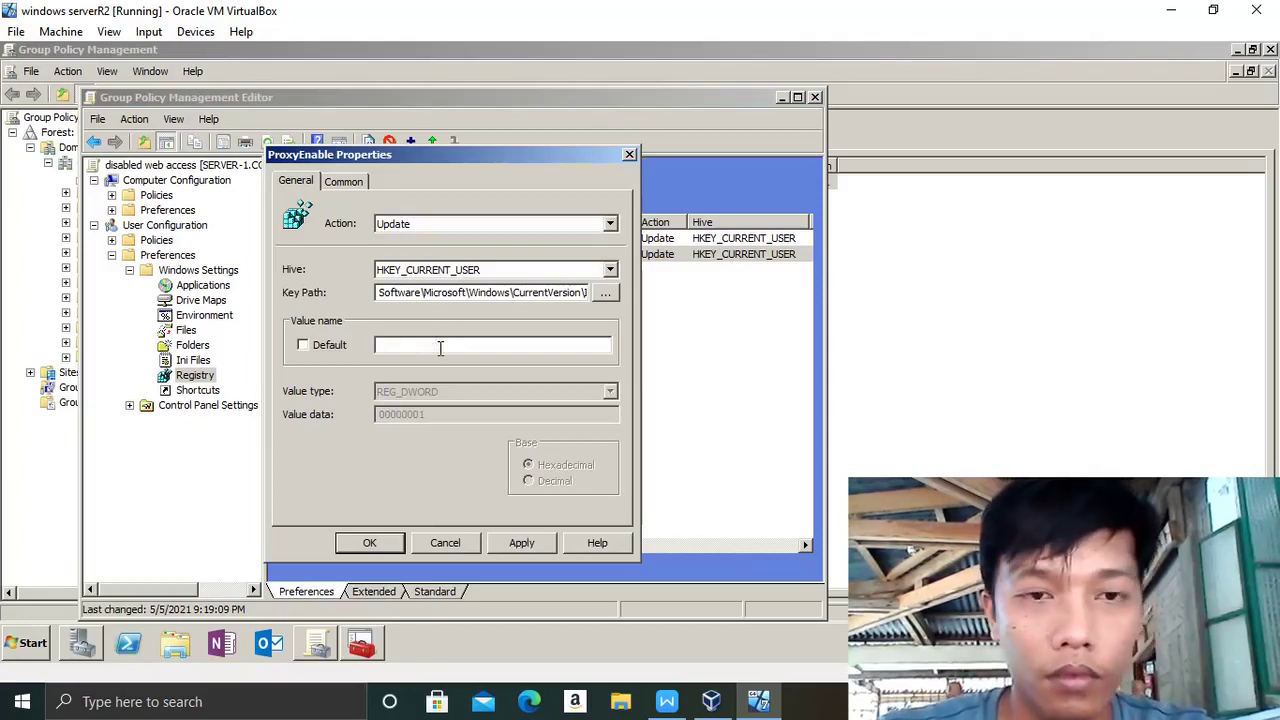
{"action": "key", "text": "Caps_Lock"}
{"action": "type", "text": "P"}
{"action": "key", "text": "Caps_Lock"}
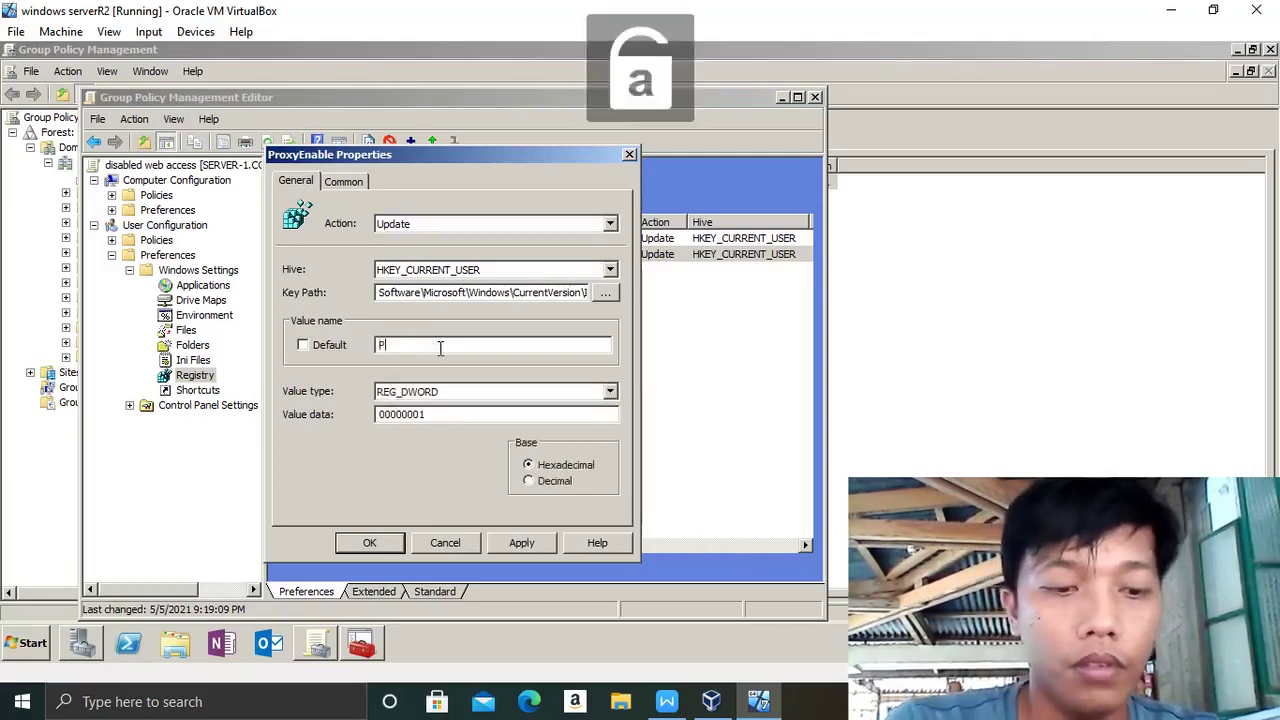
{"action": "type", "text": "rox"}
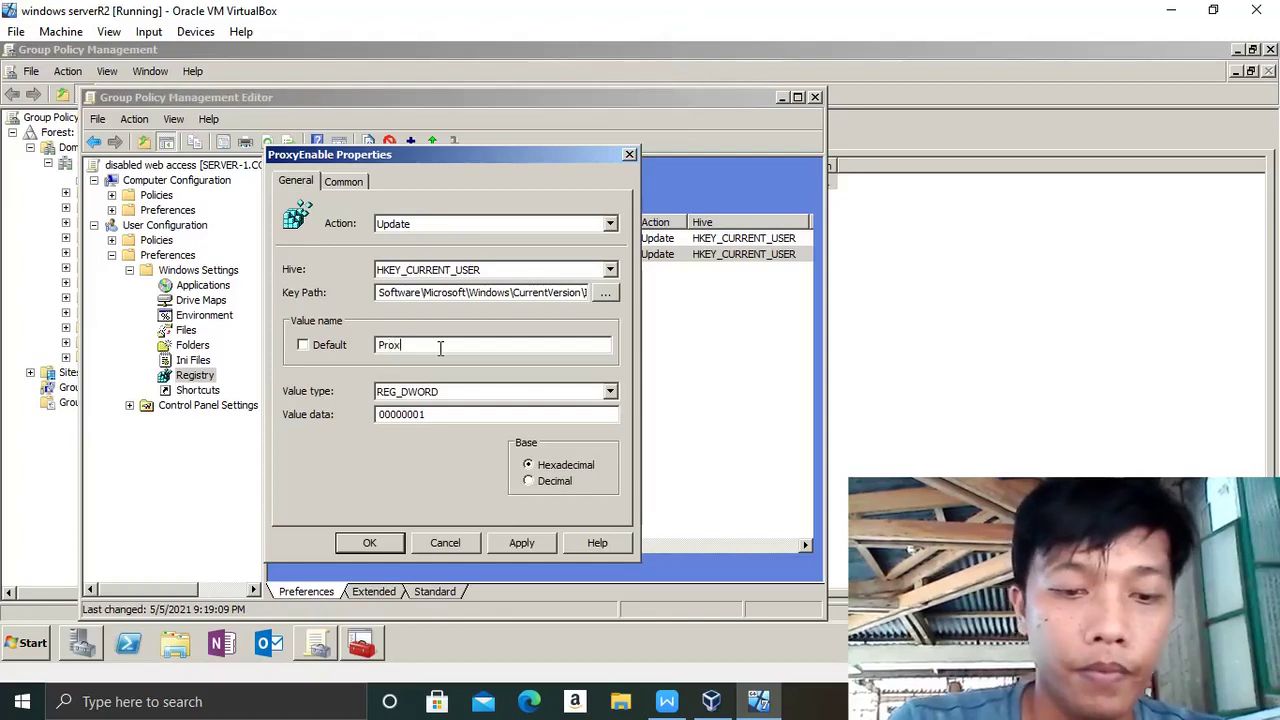
{"action": "type", "text": "y"}
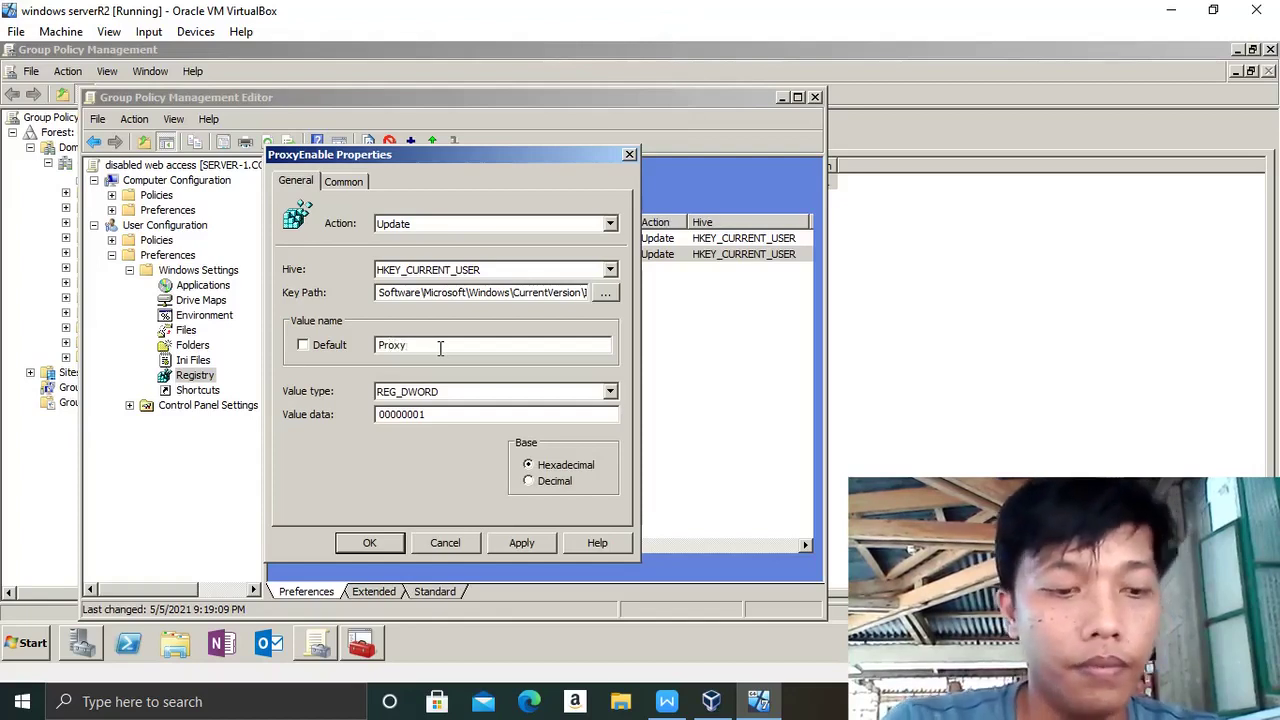
{"action": "key", "text": "Caps_Lock"}
{"action": "type", "text": "S"}
{"action": "key", "text": "Caps_Lock"}
{"action": "type", "text": "er"}
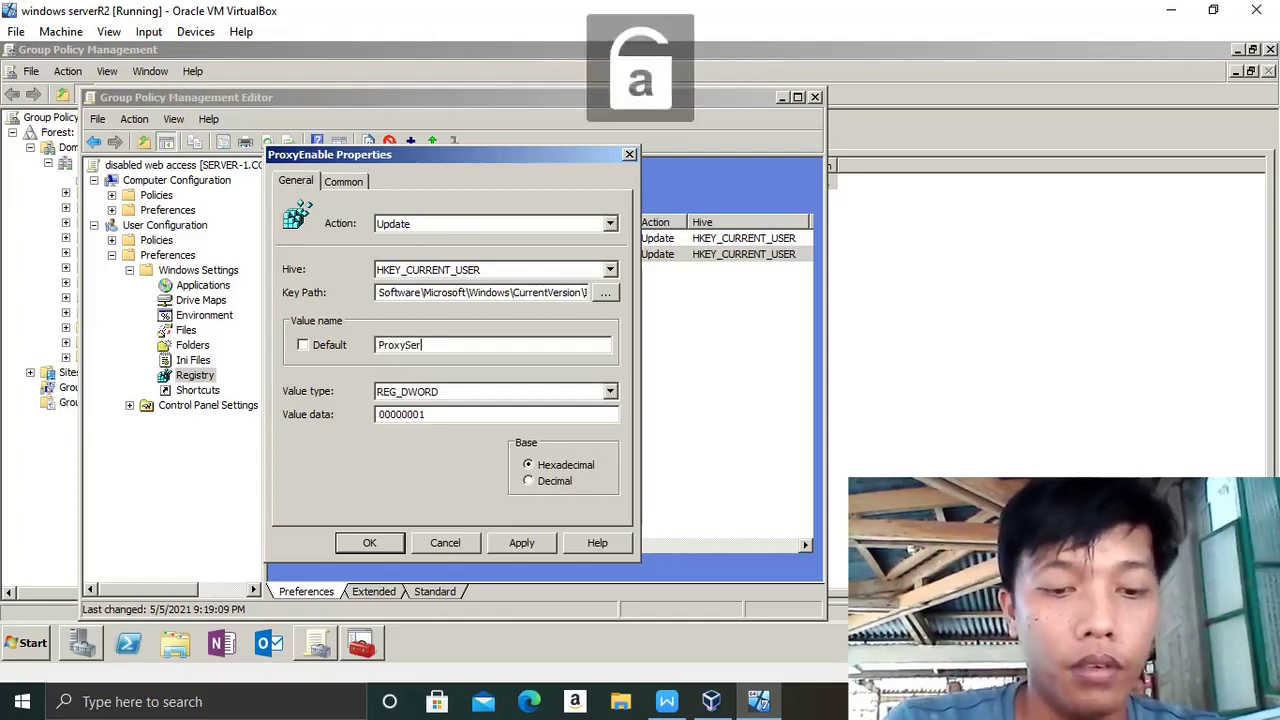
{"action": "type", "text": "ver"}
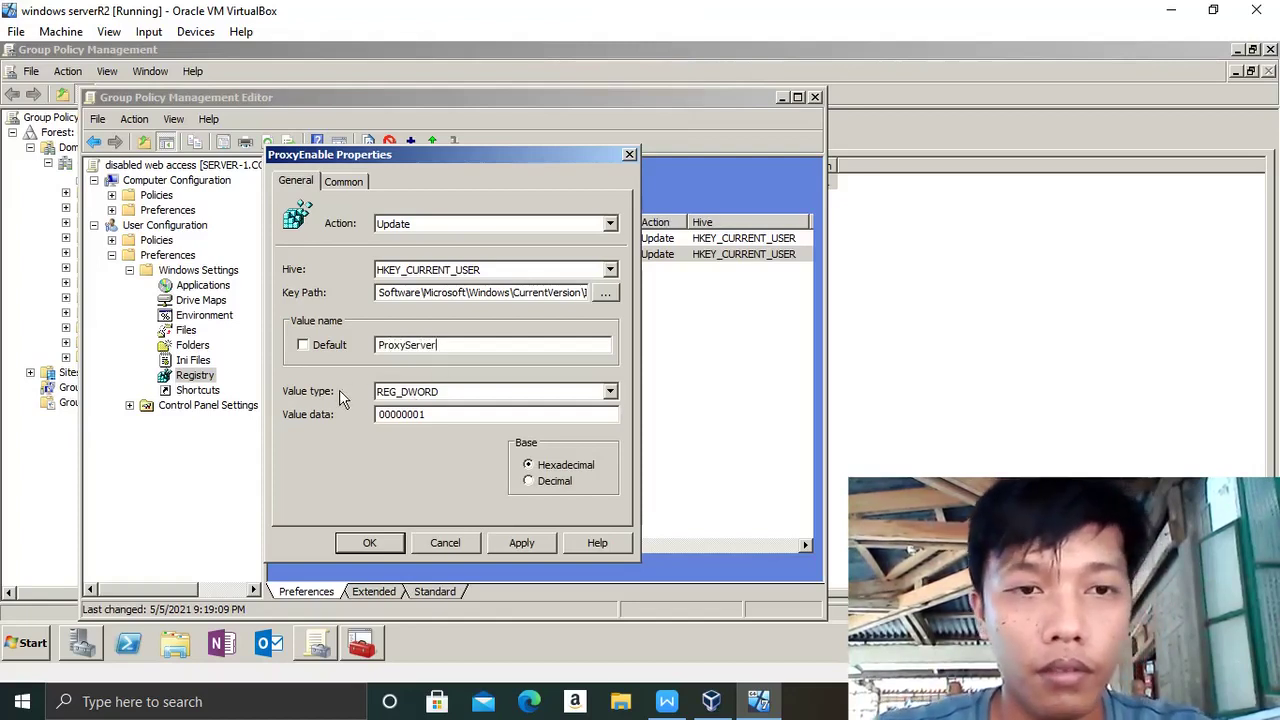
- Set ProxyServer to type REG_SZ with data 127.0.0.1:80, then apply and close
{"action": "left_click", "coordinate": [611, 392]}
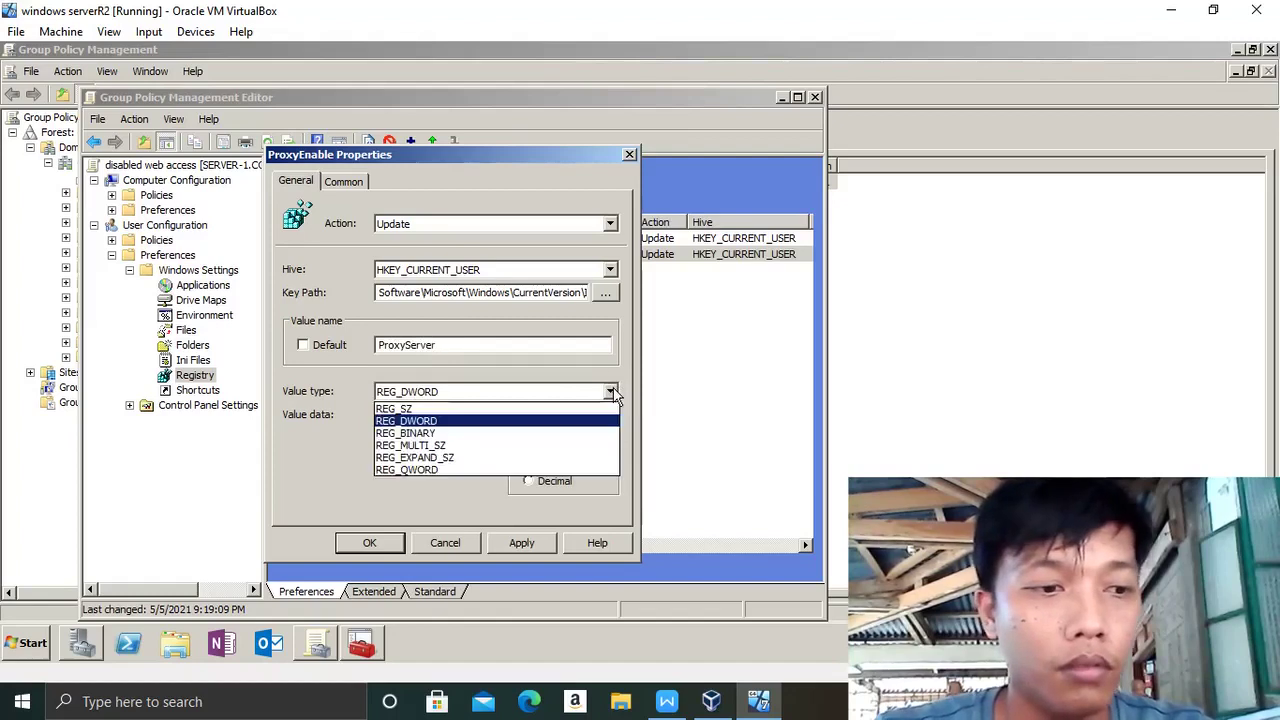
{"action": "left_click", "coordinate": [434, 408]}
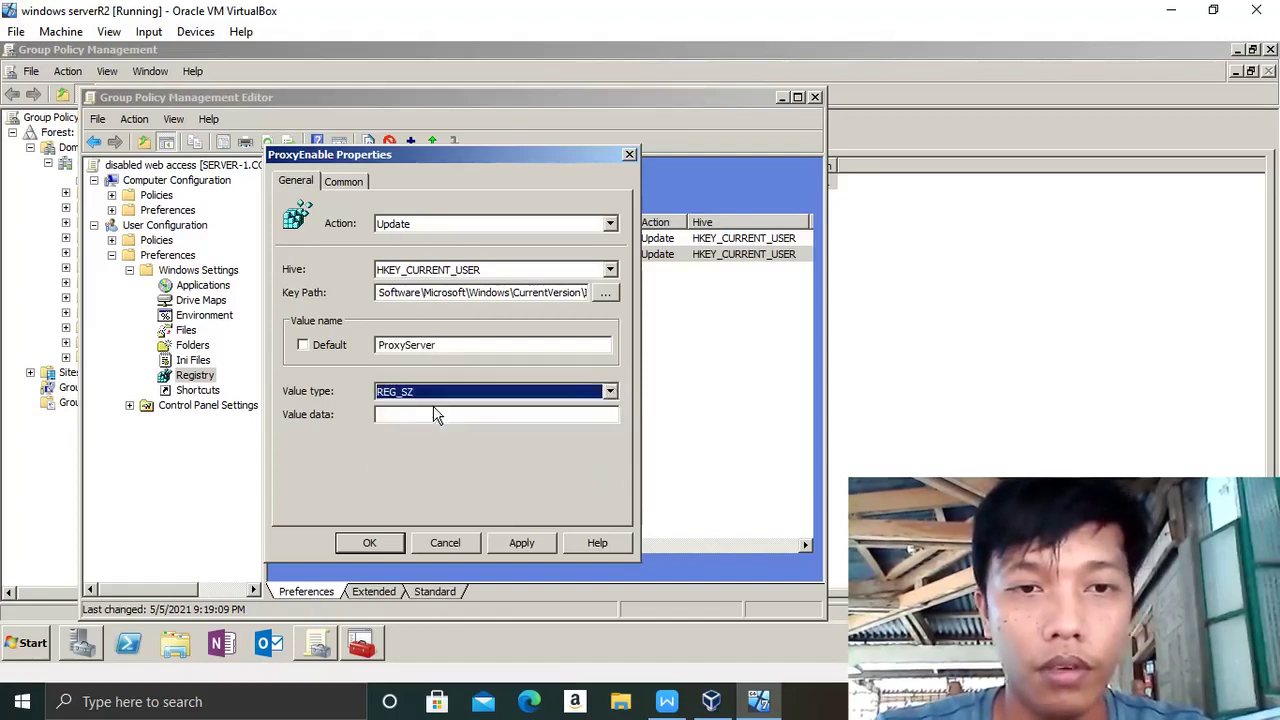
{"action": "left_click", "coordinate": [444, 416]}
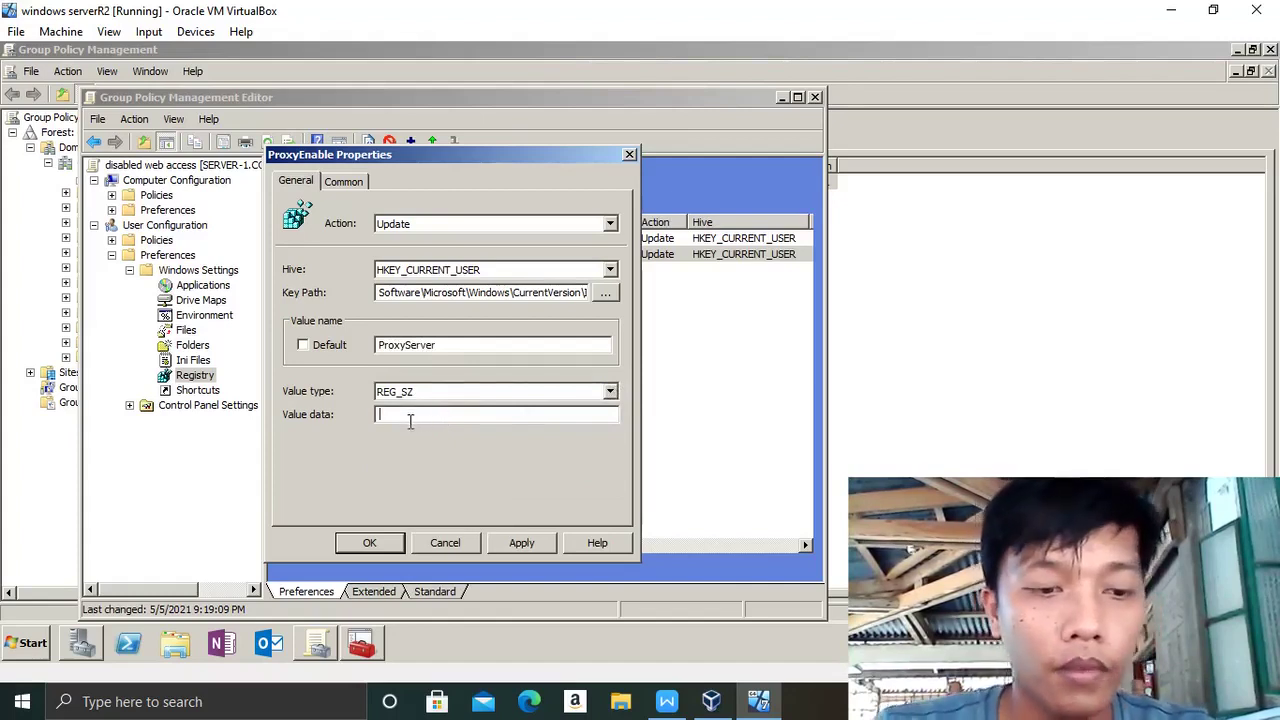
{"action": "type", "text": "127"}
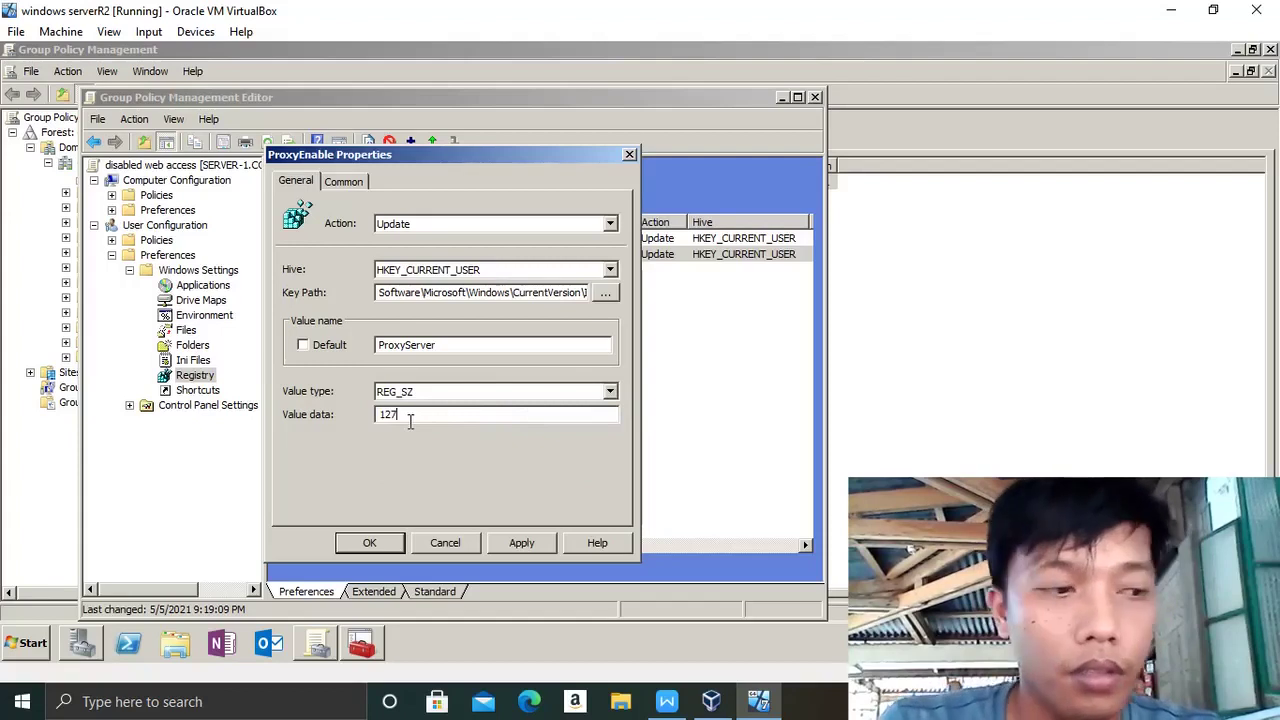
{"action": "type", "text": ".0.0"}
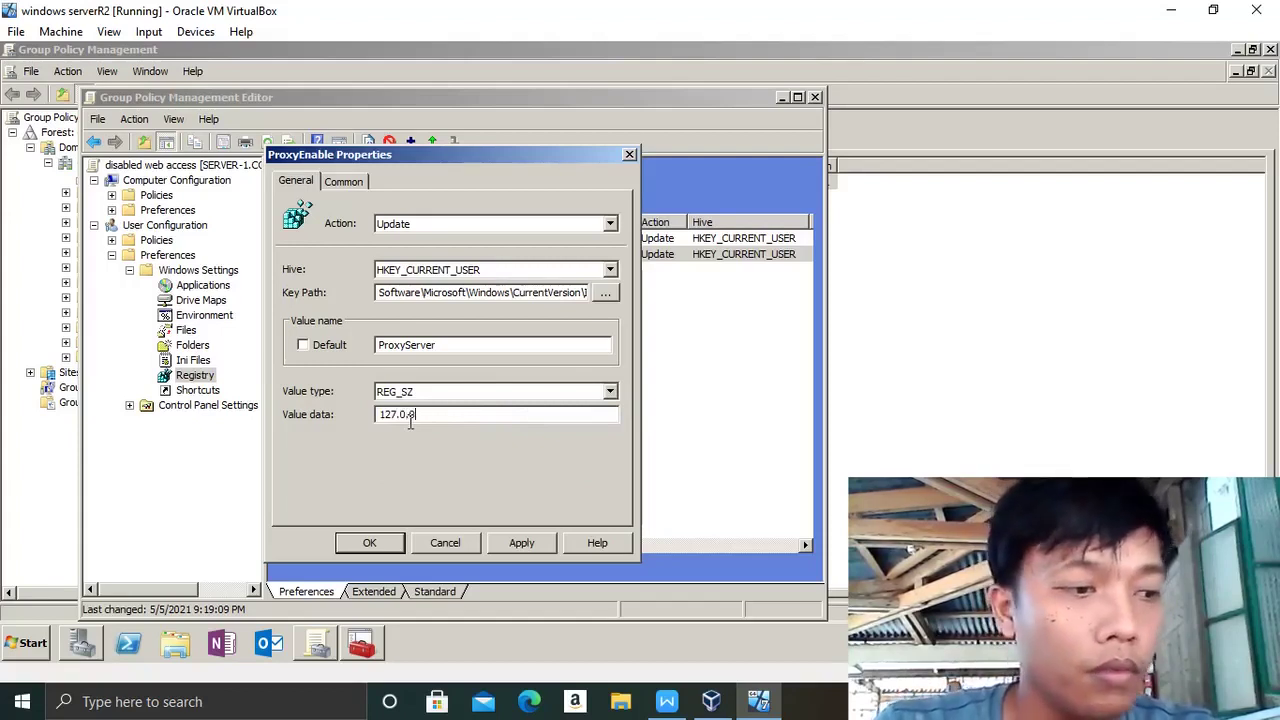
{"action": "type", "text": ".1:"}
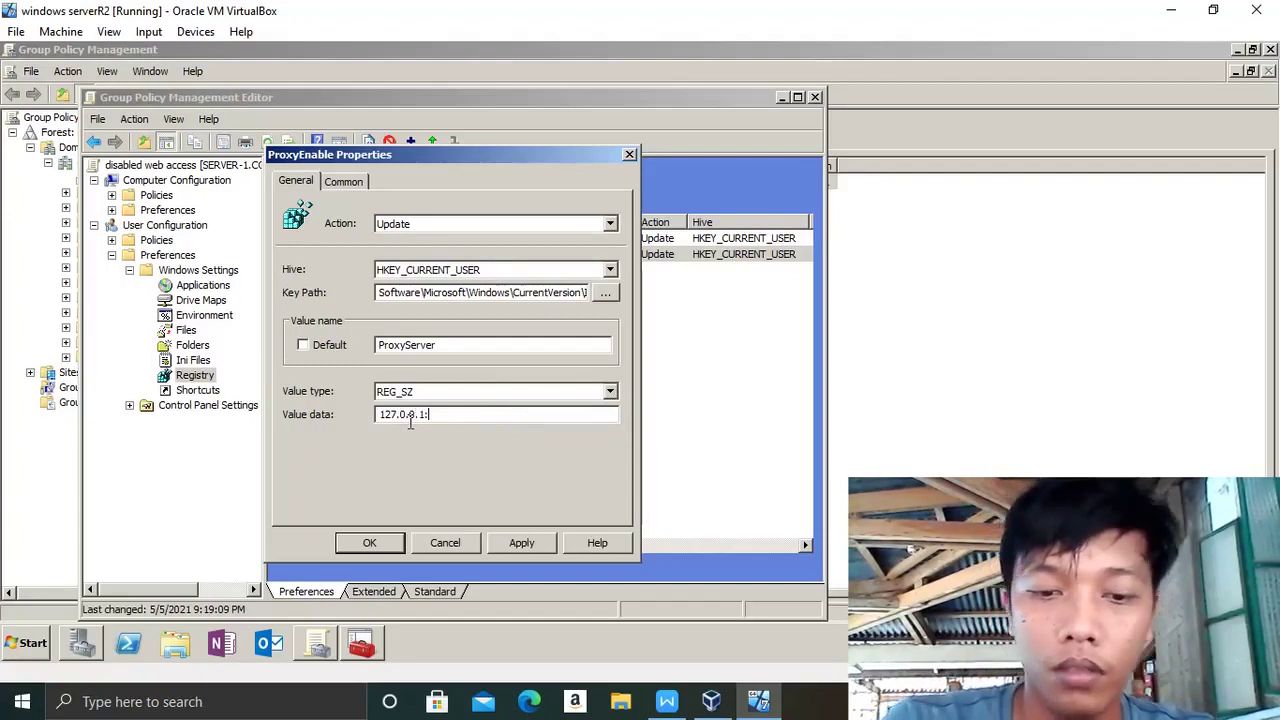
{"action": "type", "text": "80"}
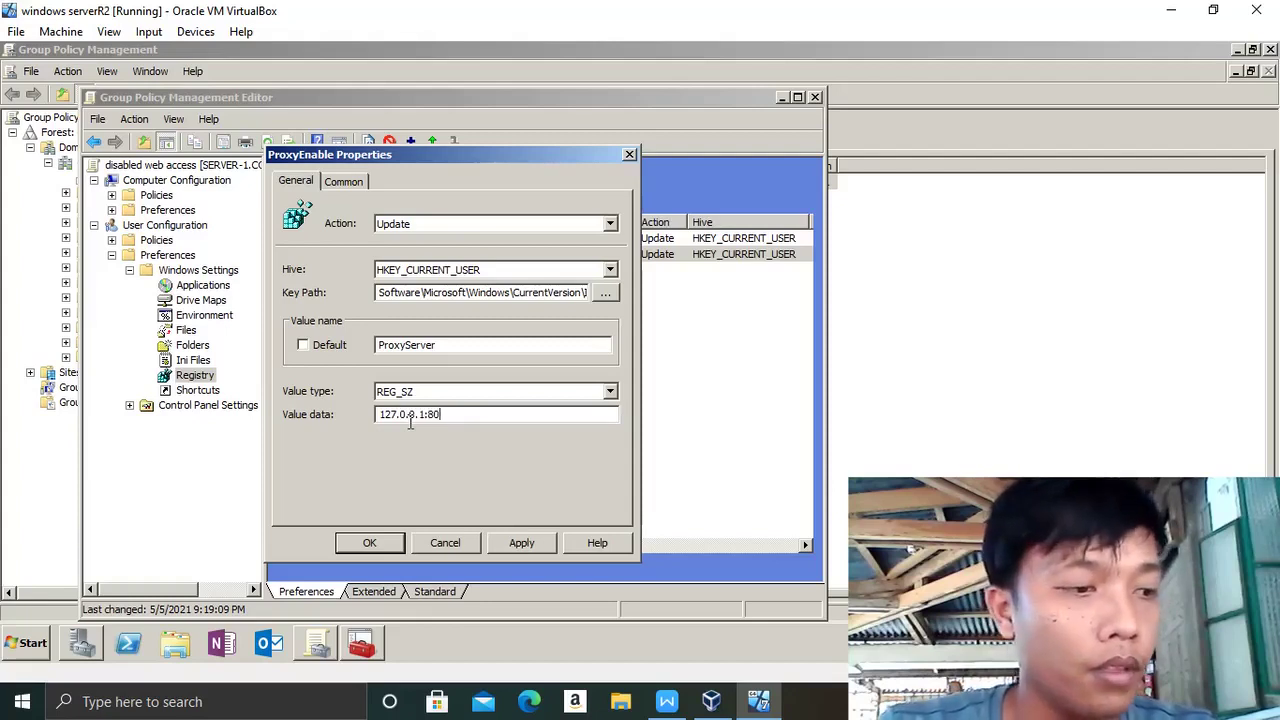
{"action": "left_click", "coordinate": [524, 548]}
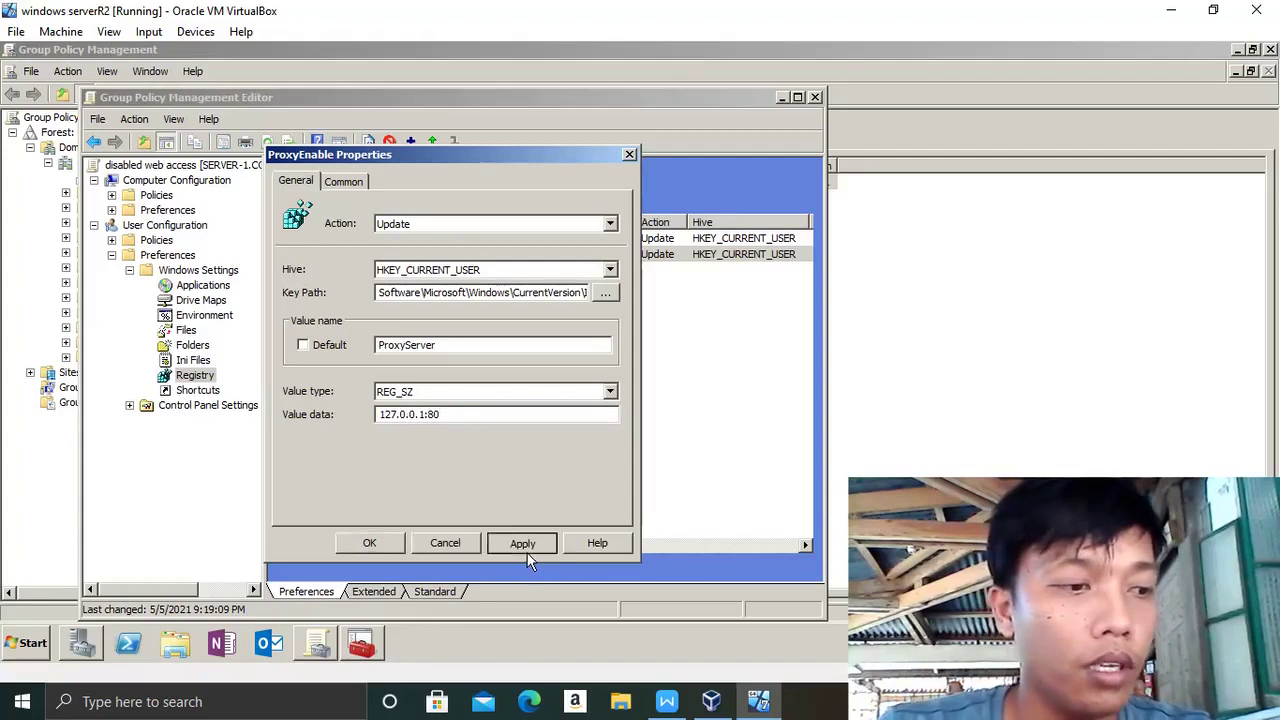
{"action": "left_click", "coordinate": [370, 543]}
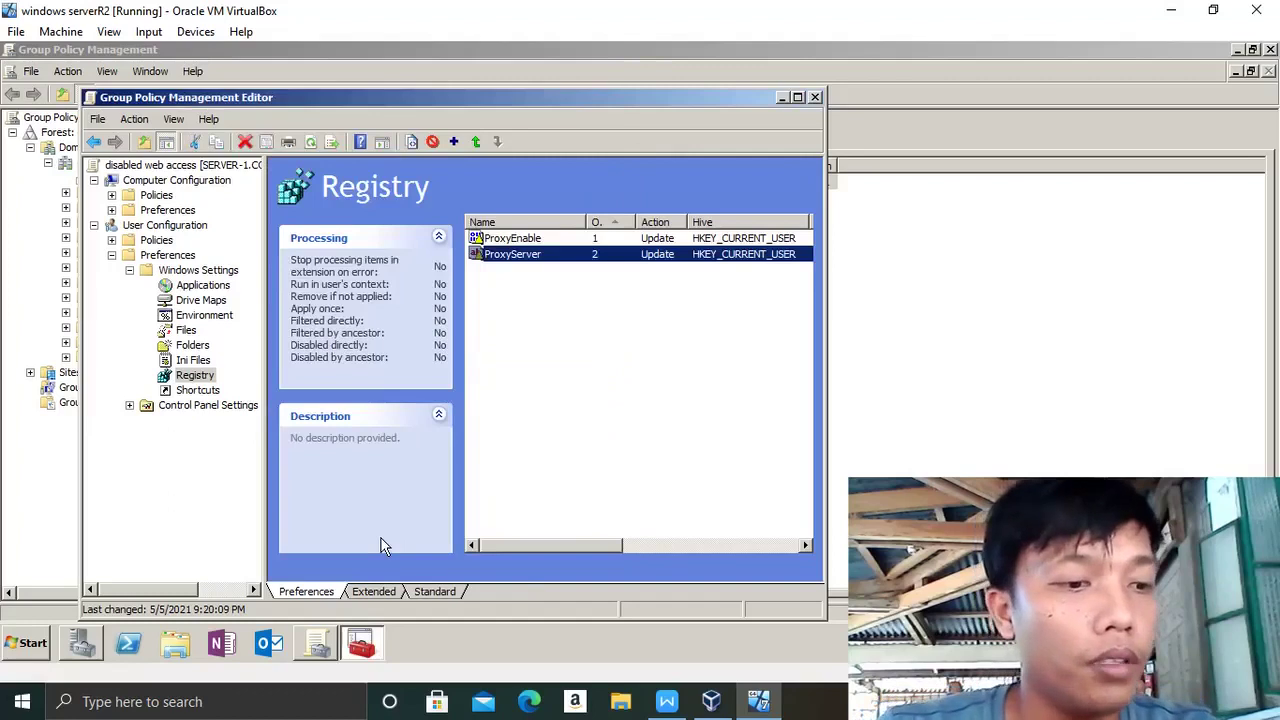
- Copy and paste ProxyServer to make an order-3 copy, then open its properties
{"action": "right_click", "coordinate": [531, 256]}
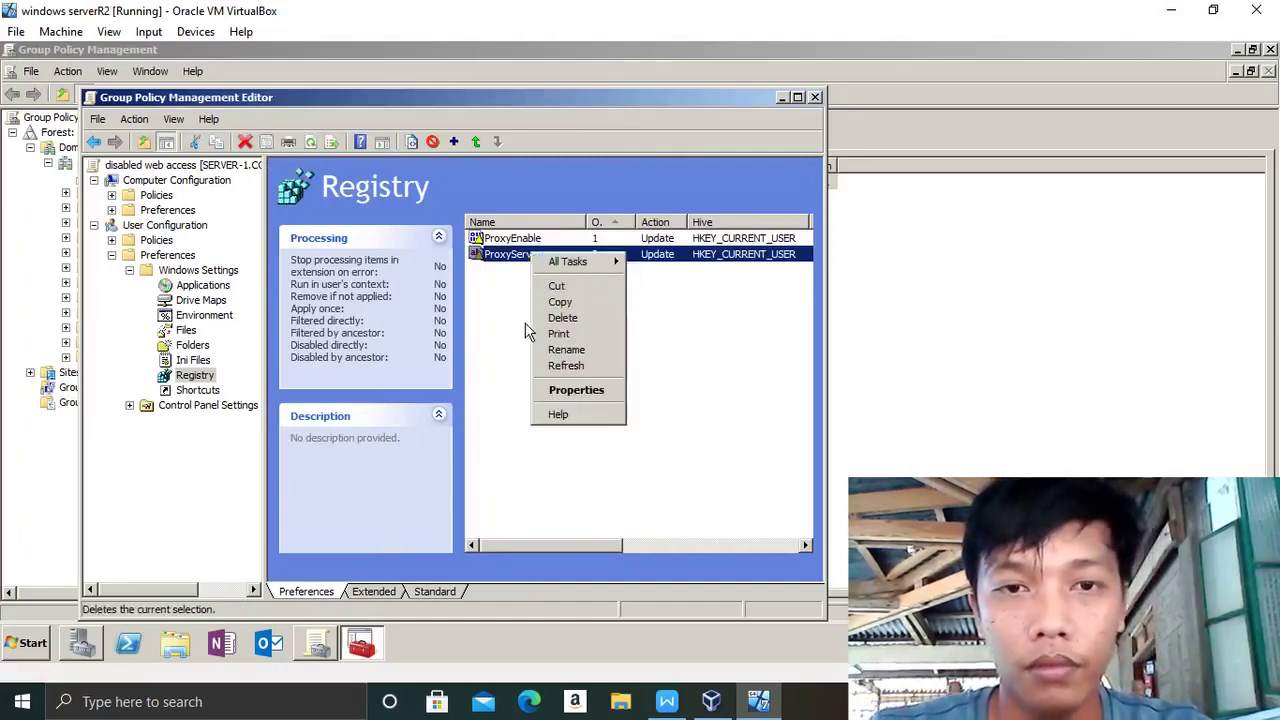
{"action": "left_click", "coordinate": [560, 302]}
{"action": "left_click", "coordinate": [575, 310]}
{"action": "right_click", "coordinate": [567, 302]}
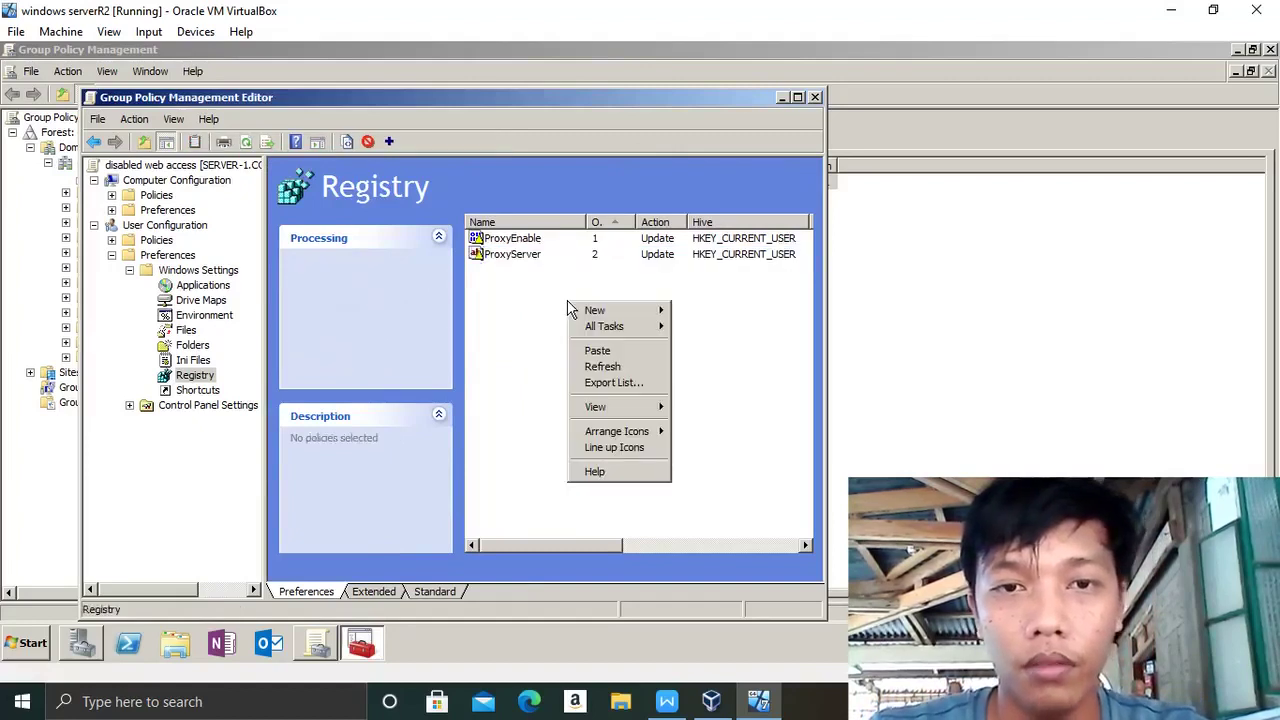
{"action": "left_click", "coordinate": [598, 351]}
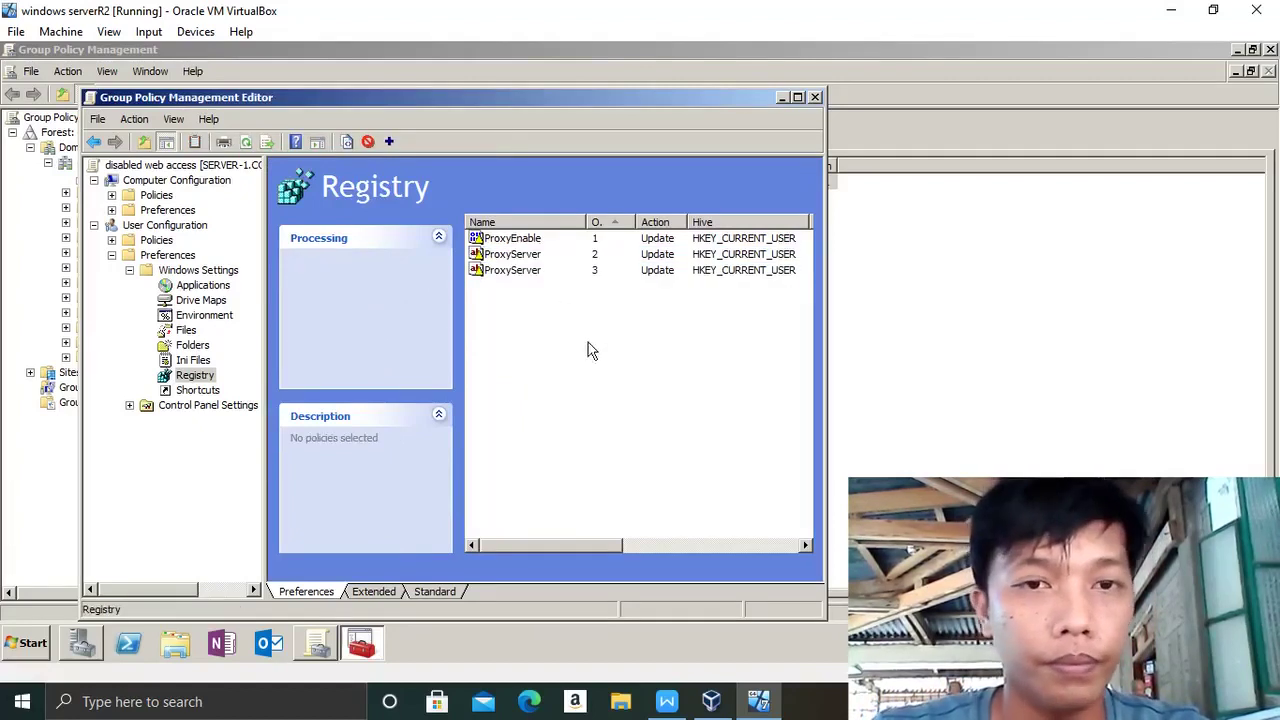
{"action": "left_click", "coordinate": [522, 272]}
{"action": "double_click", "coordinate": [522, 273]}
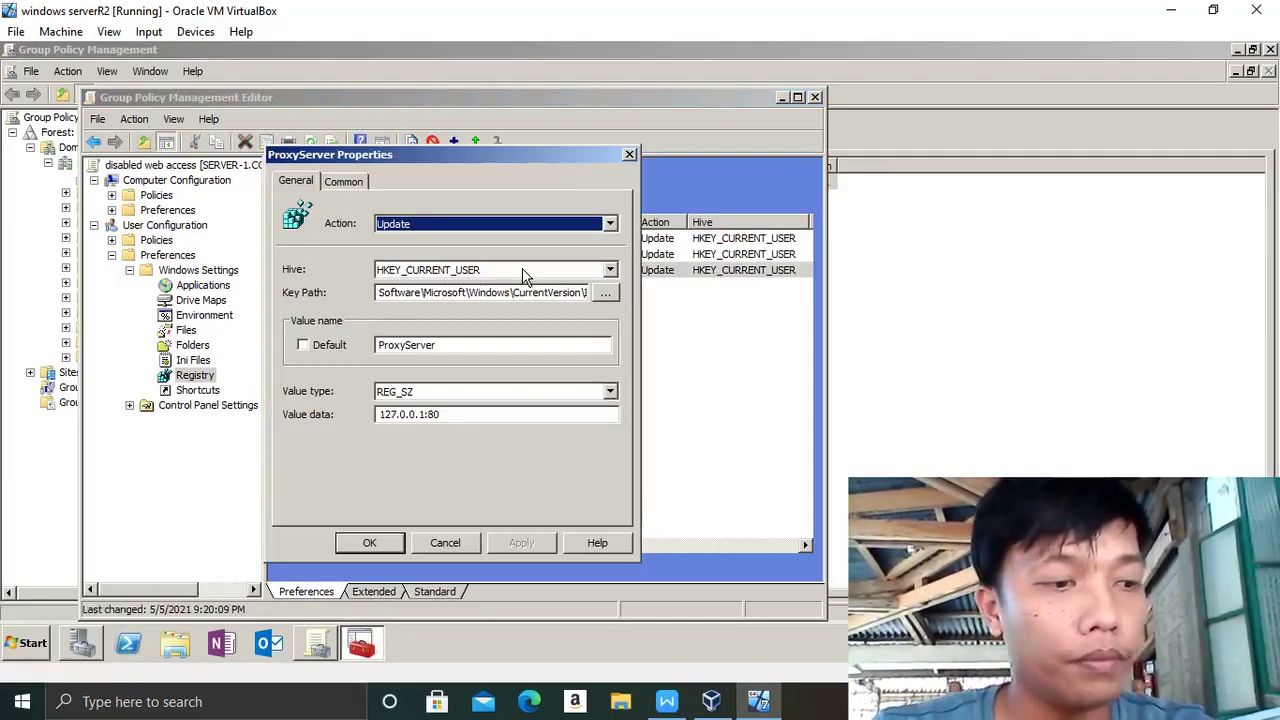
- Rename the copied registry value to ProxyOverride, keeping the REG_SZ type
{"action": "left_click", "coordinate": [436, 345]}
{"action": "key", "text": "BackSpace"}
{"action": "key", "text": "BackSpace"}
{"action": "key", "text": "BackSpace"}
{"action": "key", "text": "BackSpace"}
{"action": "key", "text": "BackSpace"}
{"action": "key", "text": "BackSpace"}
{"action": "key", "text": "Caps_Lock"}
{"action": "type", "text": "O"}
{"action": "key", "text": "Caps_Lock"}
{"action": "type", "text": "ve"}
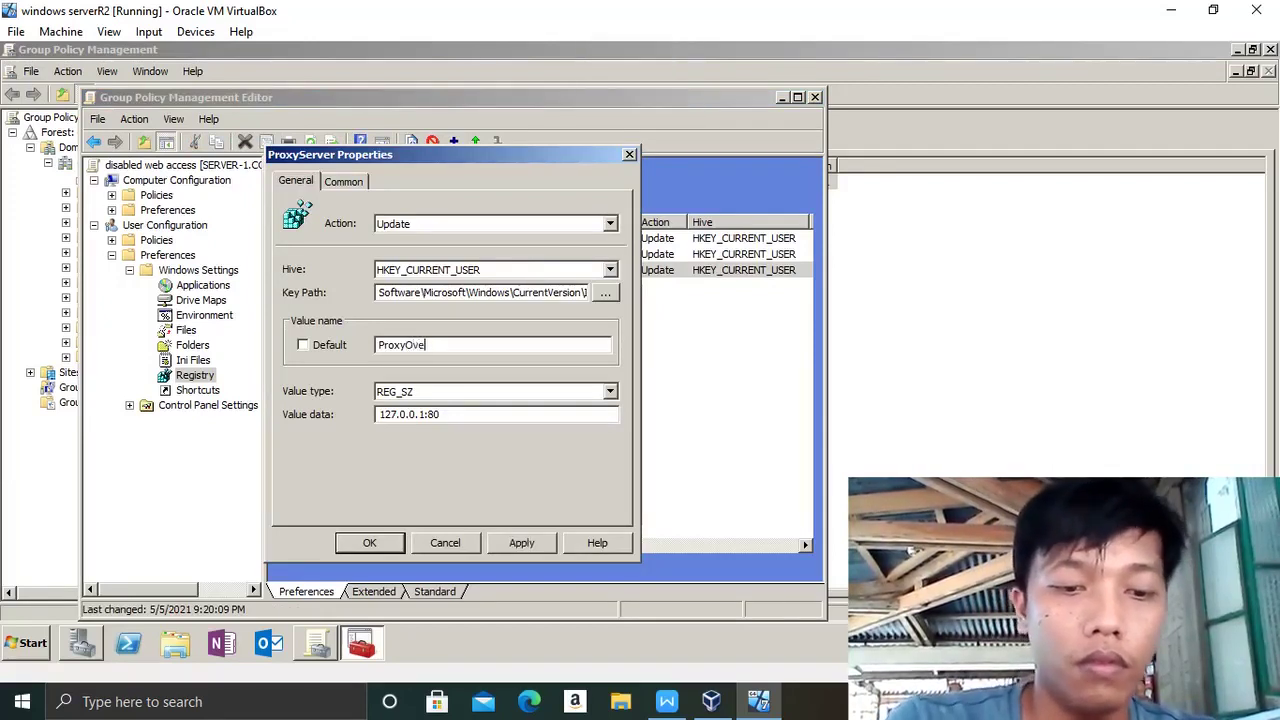
{"action": "type", "text": "rride"}
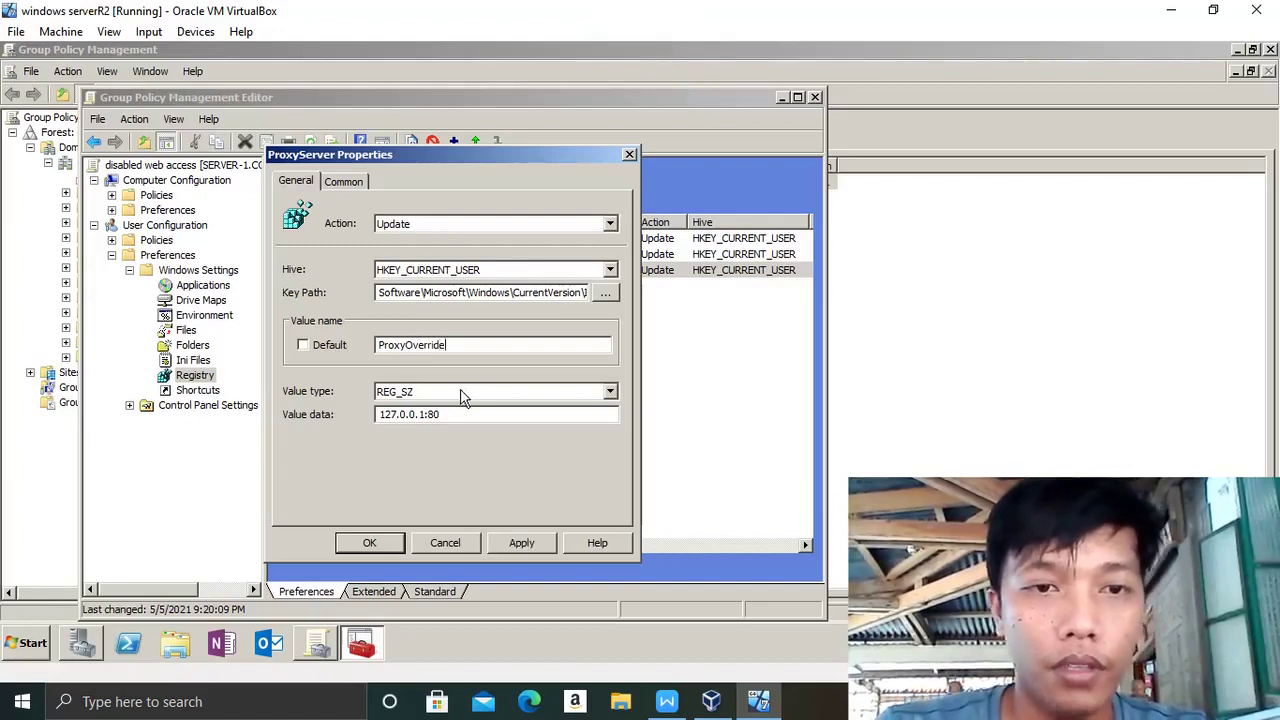
{"action": "left_click", "coordinate": [610, 393]}
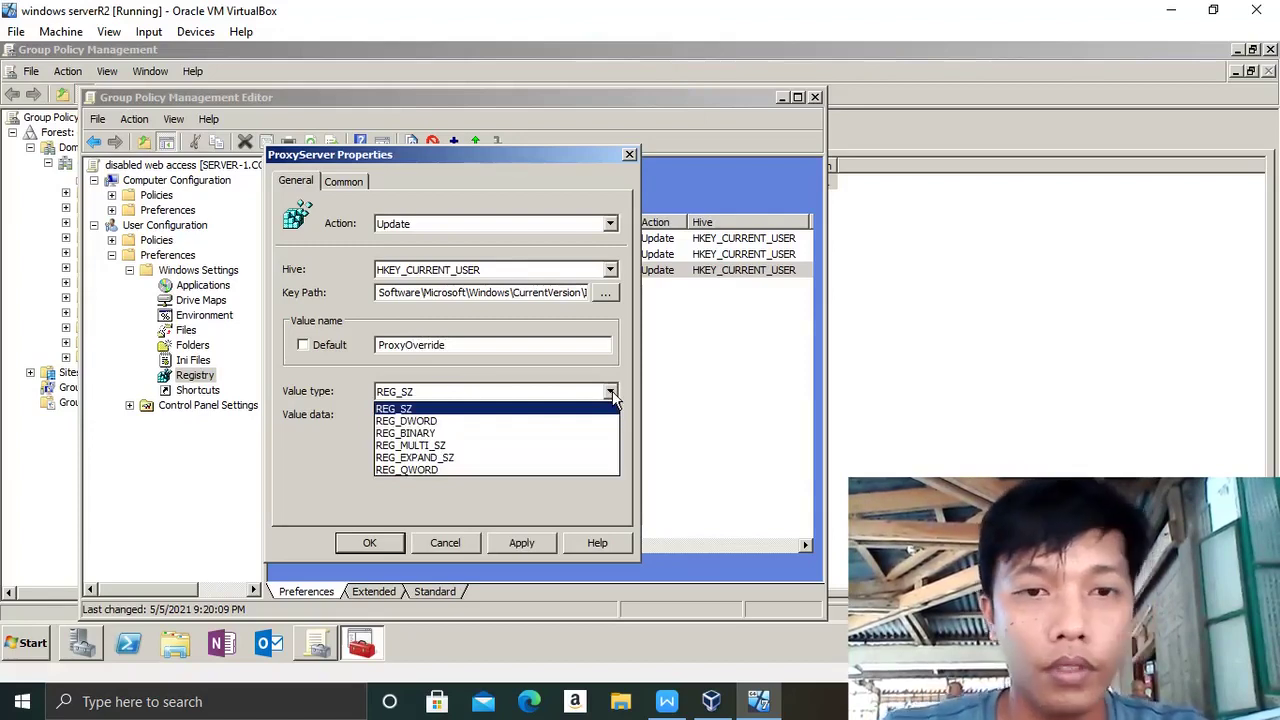
{"action": "left_click", "coordinate": [530, 410]}
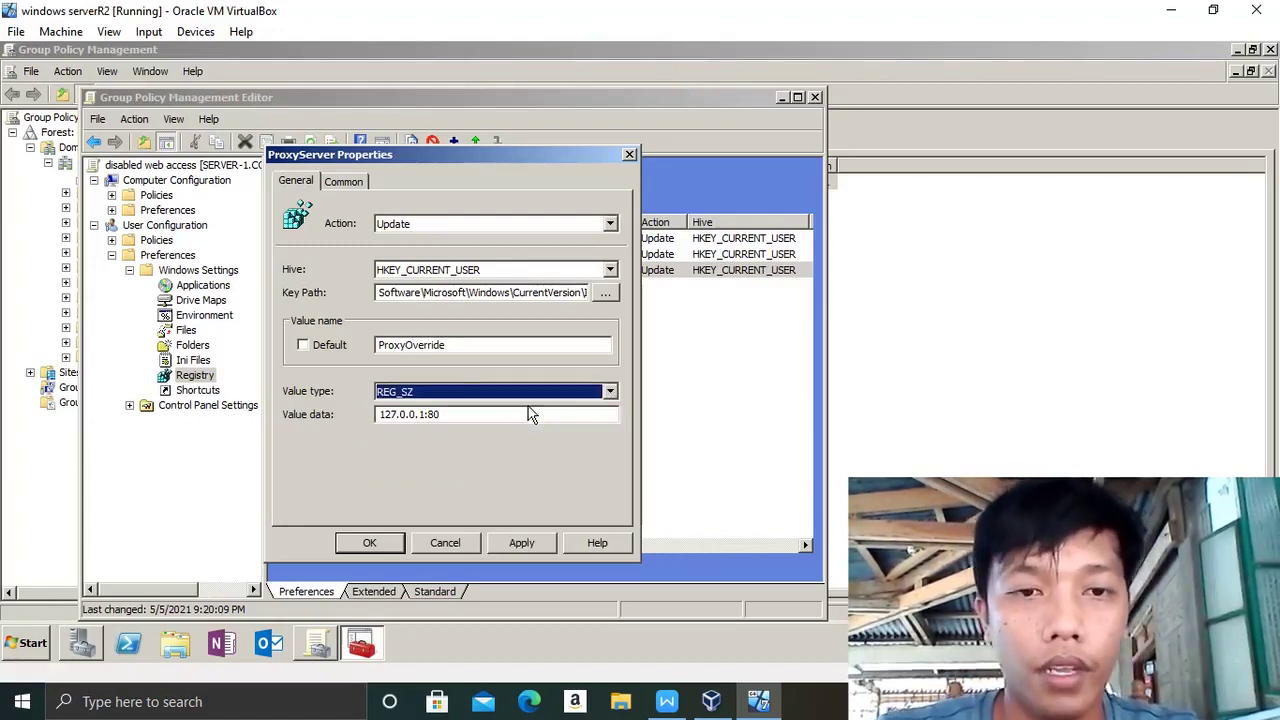
- Set its value data to *theSysadminChannel.com;<local> and apply the change
{"action": "left_click", "coordinate": [482, 410]}
{"action": "key", "text": "BackSpace"}
{"action": "key", "text": "BackSpace"}
{"action": "key", "text": "BackSpace"}
{"action": "key", "text": "BackSpace"}
{"action": "key", "text": "BackSpace"}
{"action": "key", "text": "BackSpace"}
{"action": "key", "text": "BackSpace"}
{"action": "key", "text": "BackSpace"}
{"action": "key", "text": "BackSpace"}
{"action": "key", "text": "BackSpace"}
{"action": "key", "text": "BackSpace"}
{"action": "key", "text": "BackSpace"}
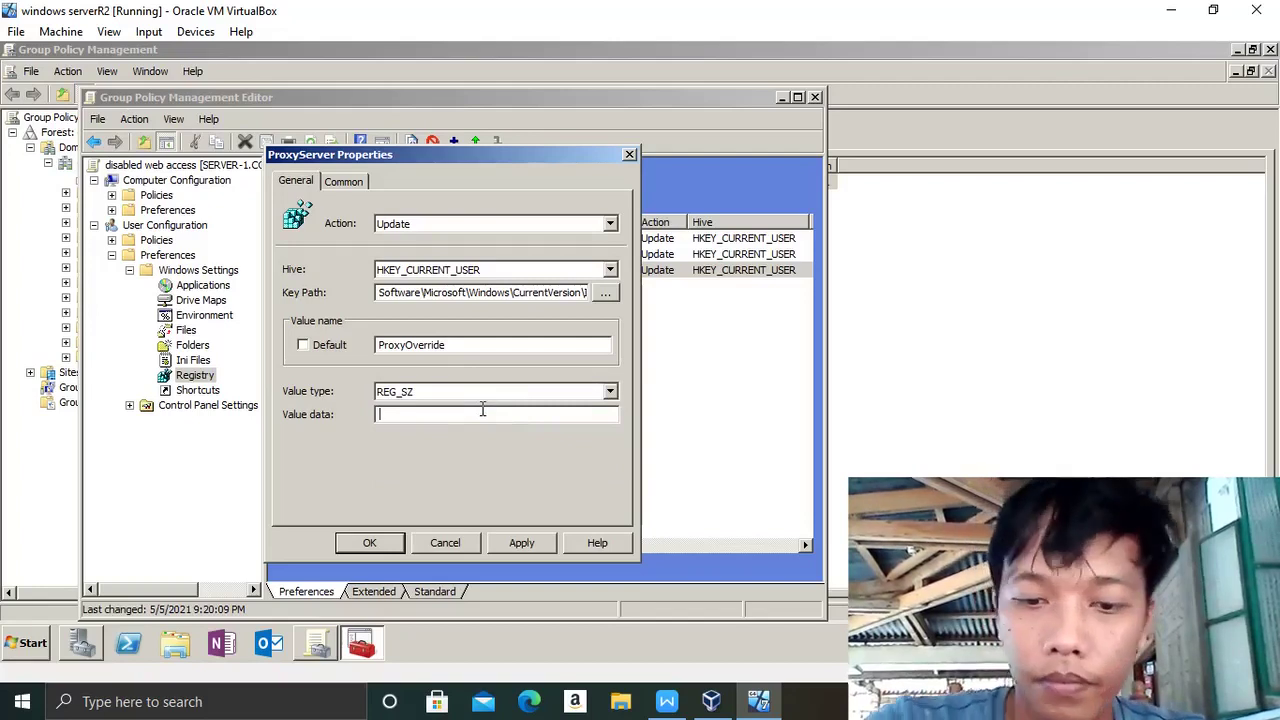
{"action": "type", "text": "*"}
{"action": "type", "text": ";"}
{"action": "key", "text": "BackSpace"}
{"action": "type", "text": "the"}
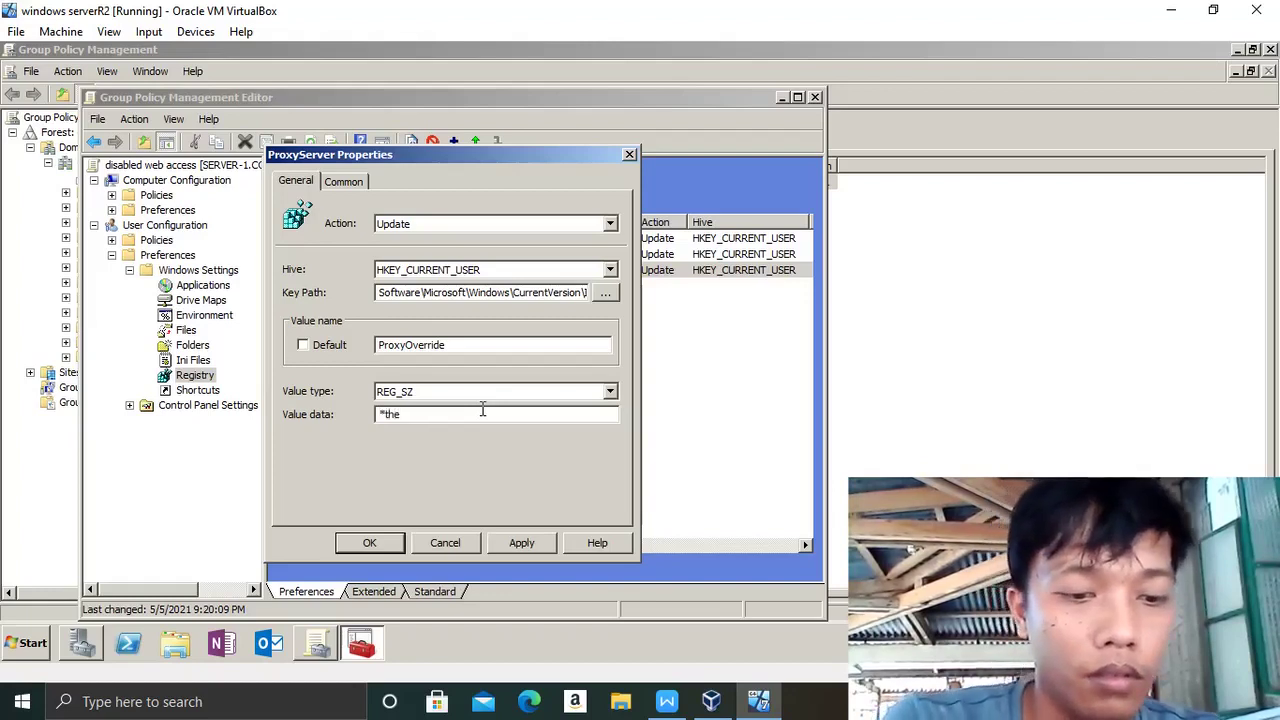
{"action": "key", "text": "Caps_Lock"}
{"action": "type", "text": "S"}
{"action": "key", "text": "Caps_Lock"}
{"action": "type", "text": "ys"}
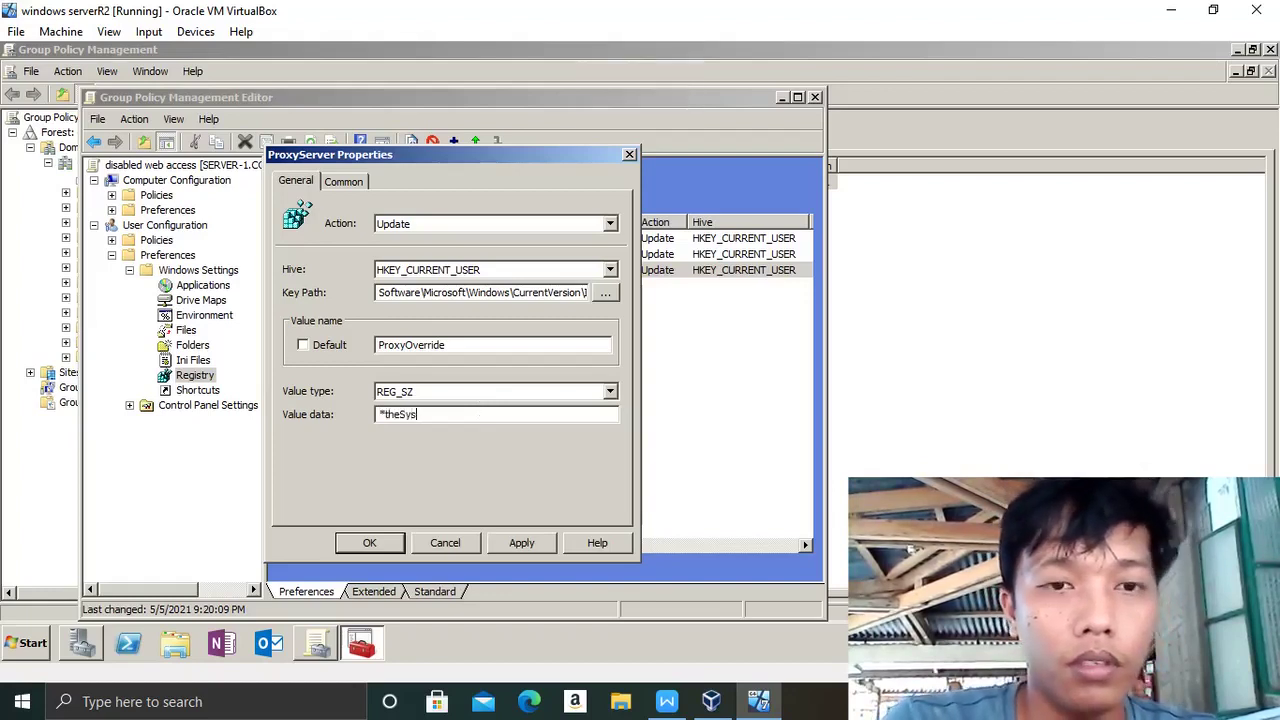
{"action": "type", "text": "admin"}
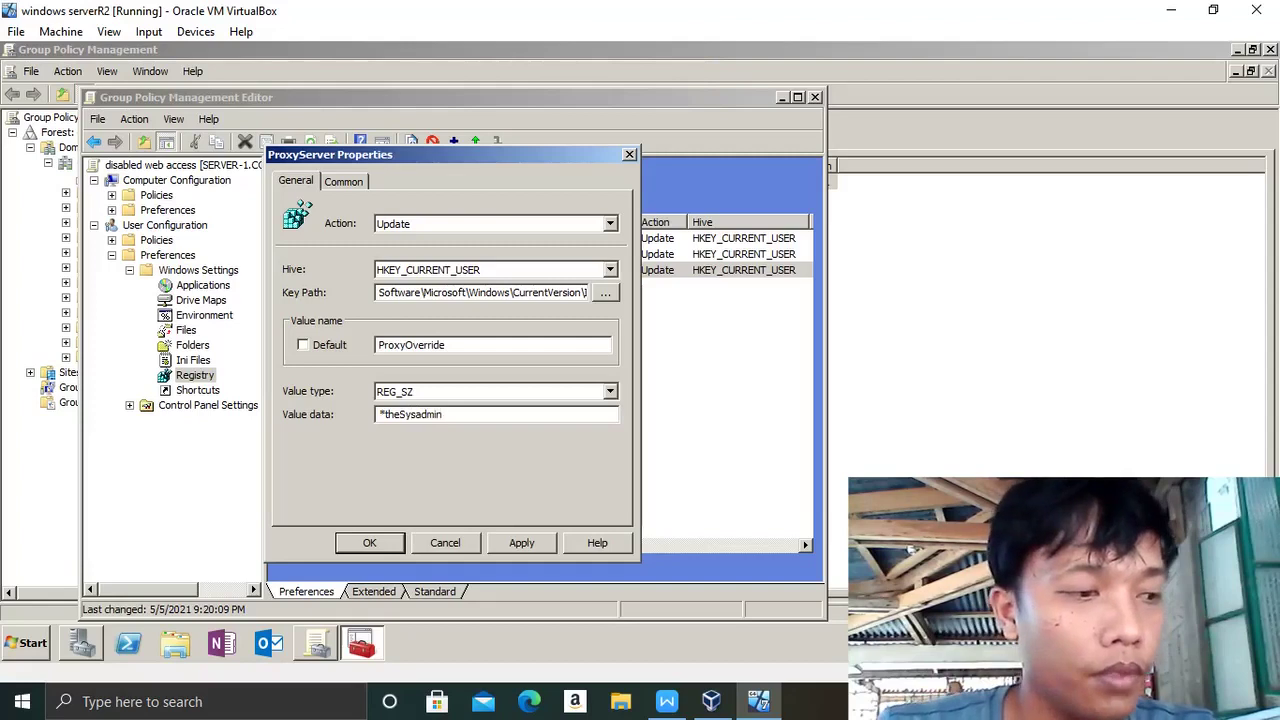
{"action": "key", "text": "Caps_Lock"}
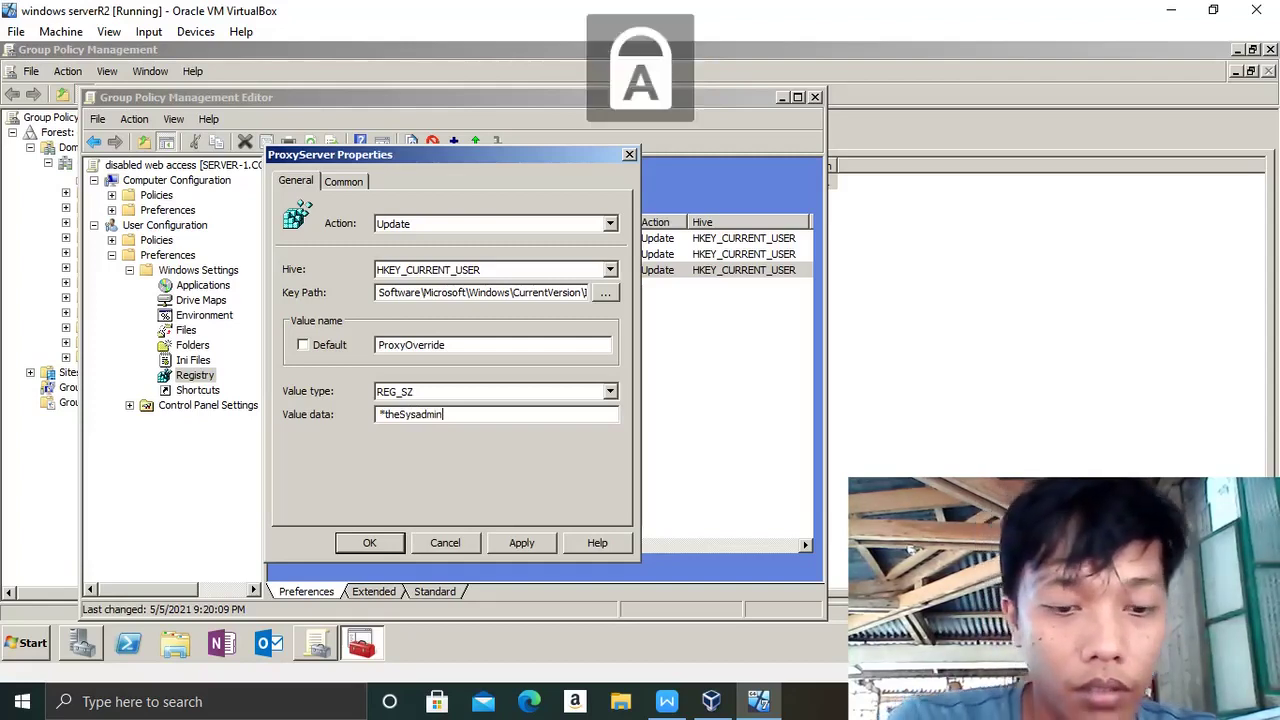
{"action": "type", "text": "C"}
{"action": "key", "text": "Caps_Lock"}
{"action": "type", "text": "ha"}
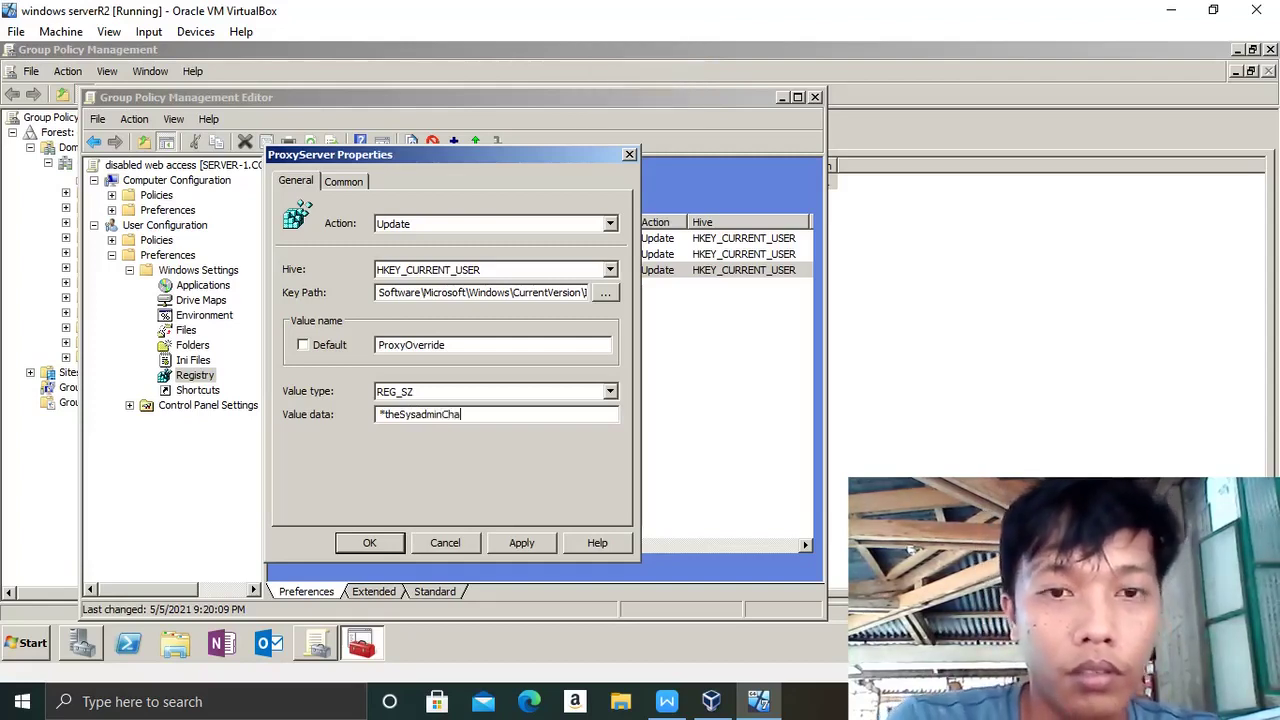
{"action": "type", "text": "nne"}
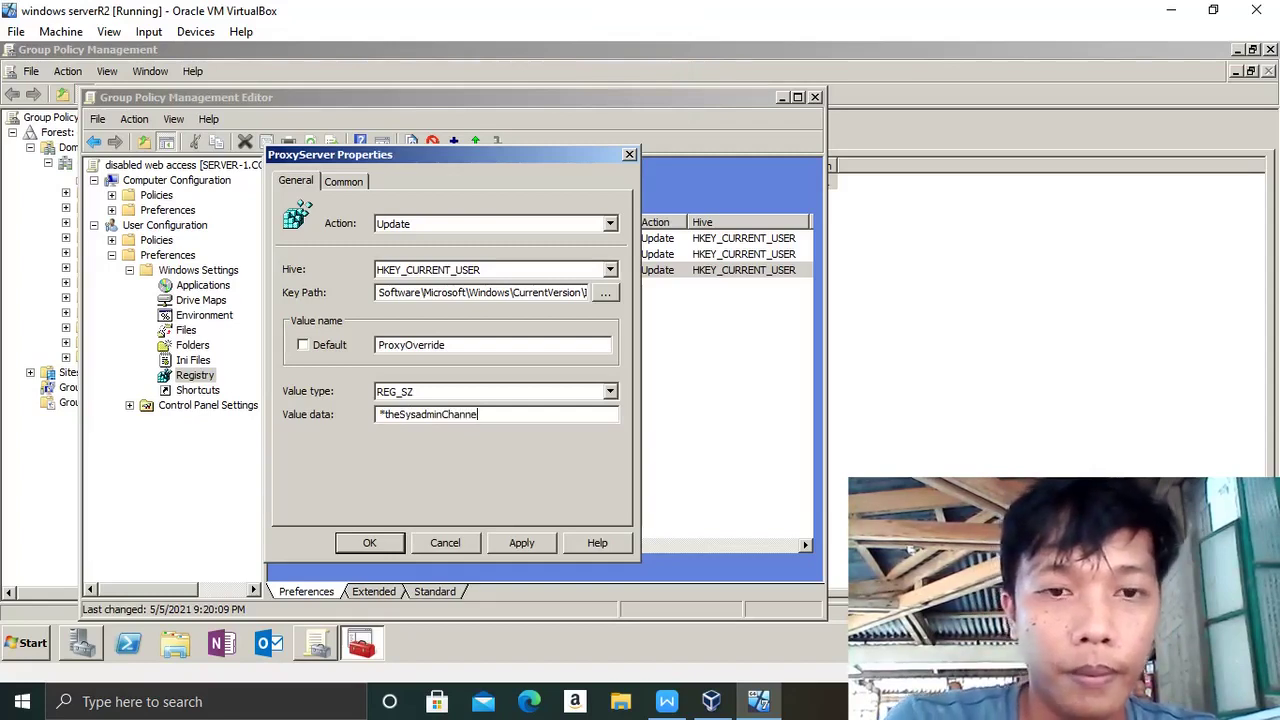
{"action": "type", "text": "l.co"}
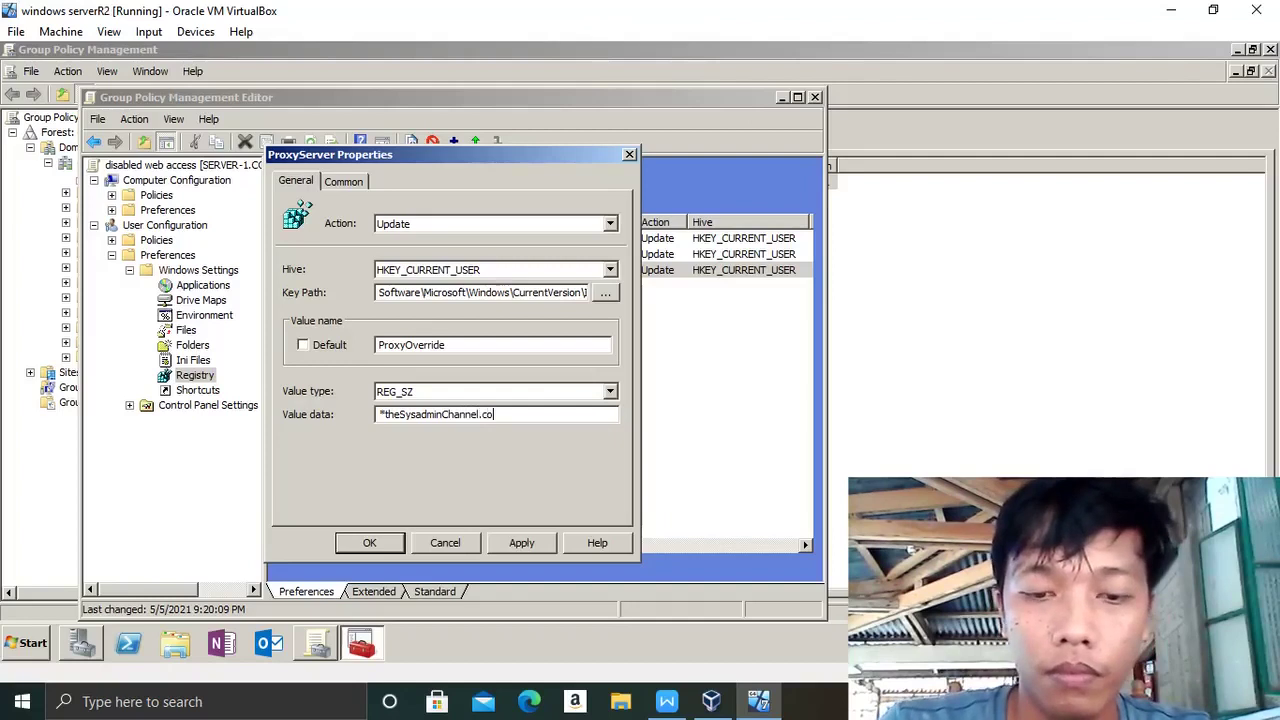
{"action": "type", "text": "m;<local"}
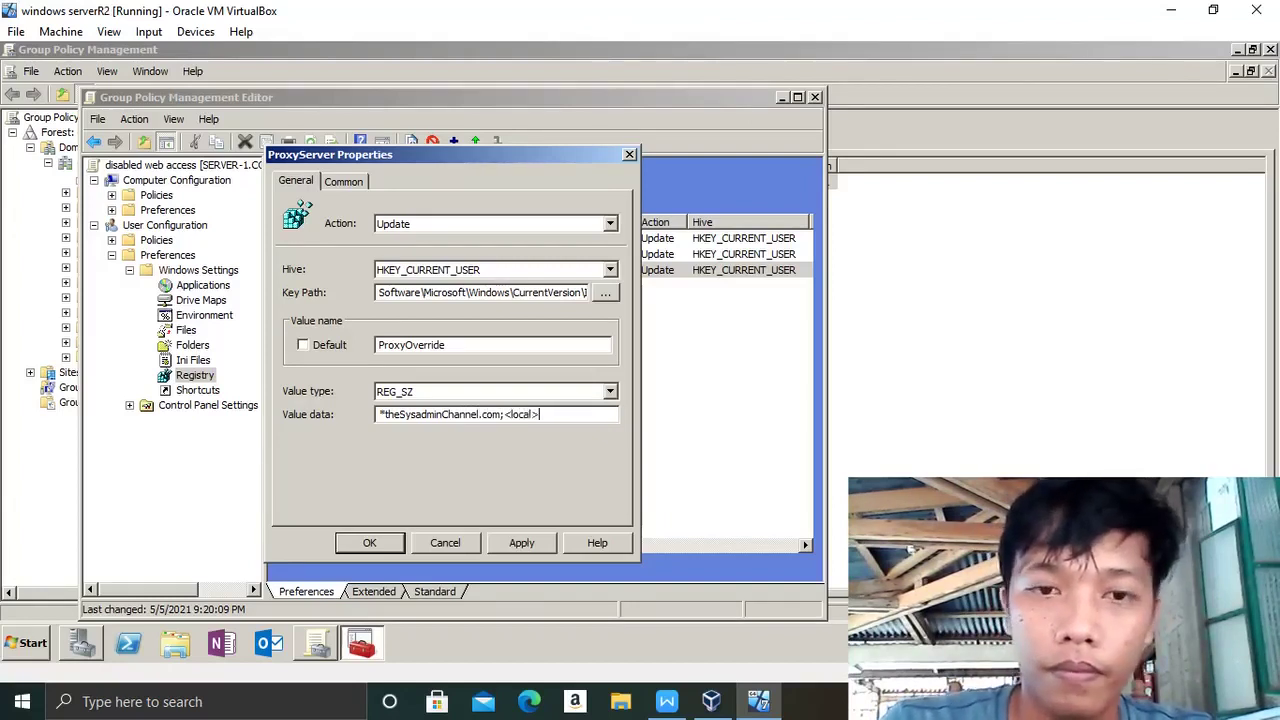
{"action": "type", "text": ">"}
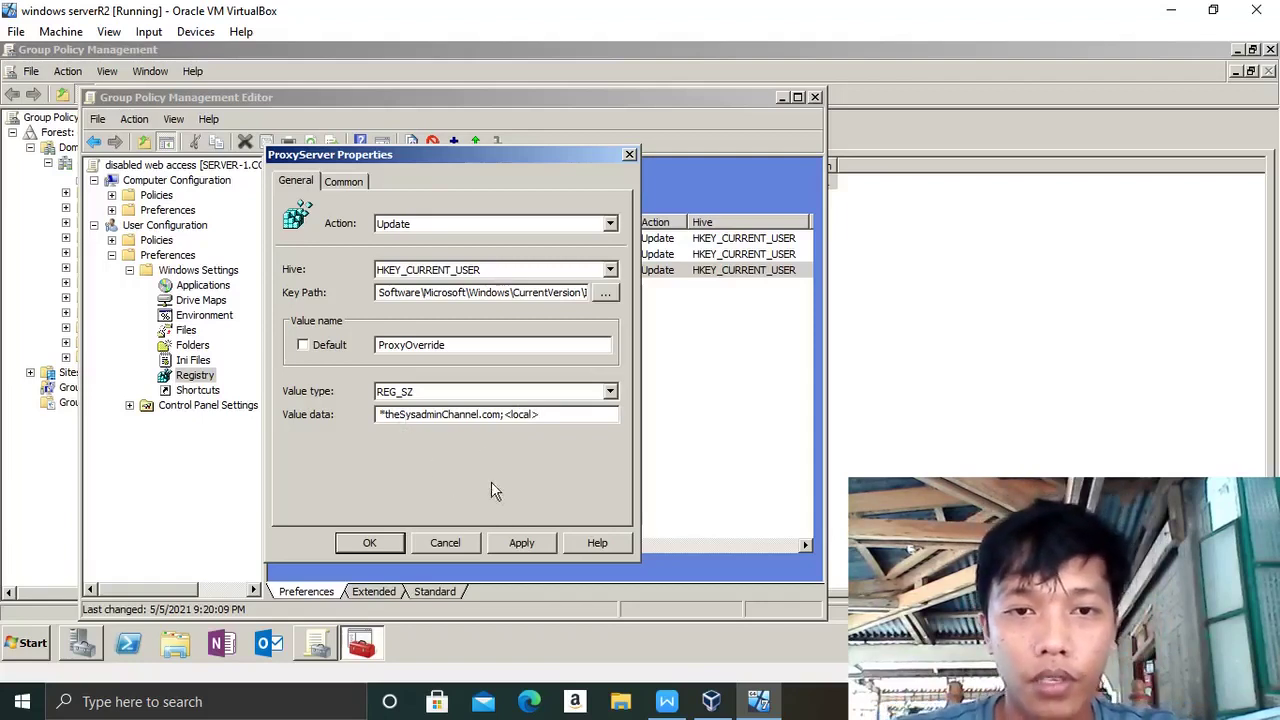
{"action": "left_click", "coordinate": [524, 545]}
{"action": "left_click", "coordinate": [378, 550]}
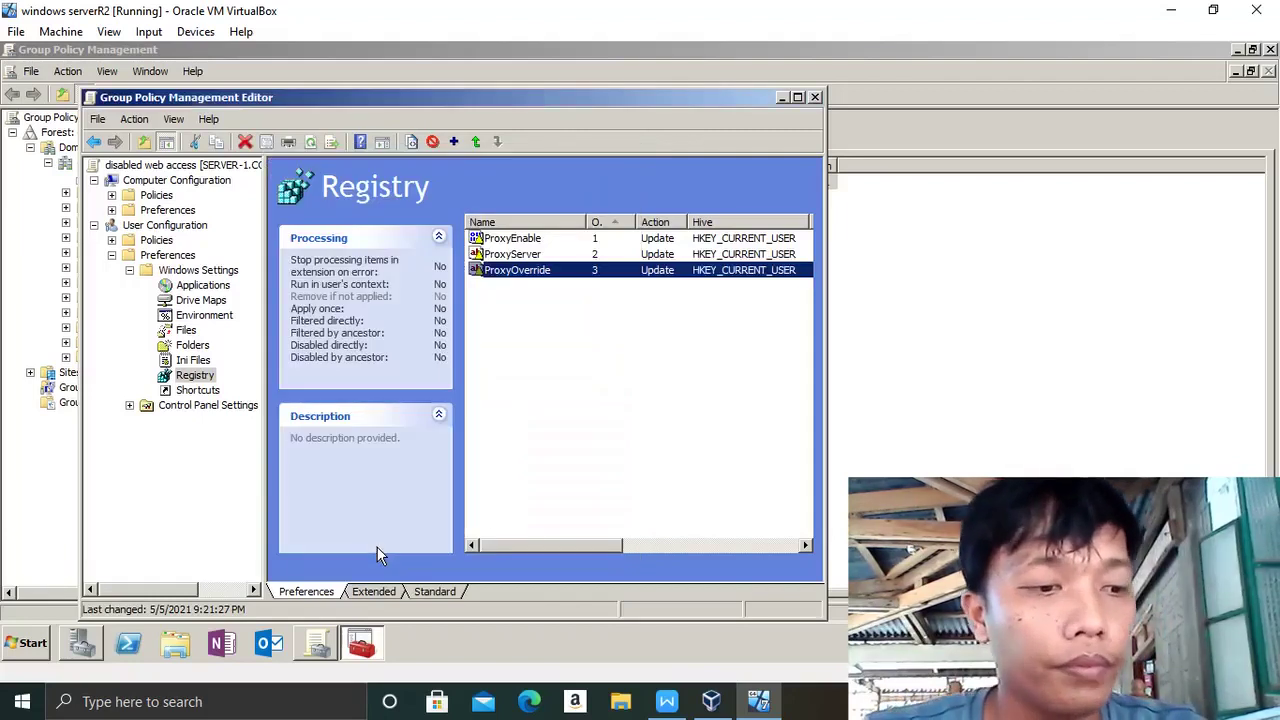
{"action": "left_click", "coordinate": [519, 241]}
{"action": "right_click", "coordinate": [519, 242]}
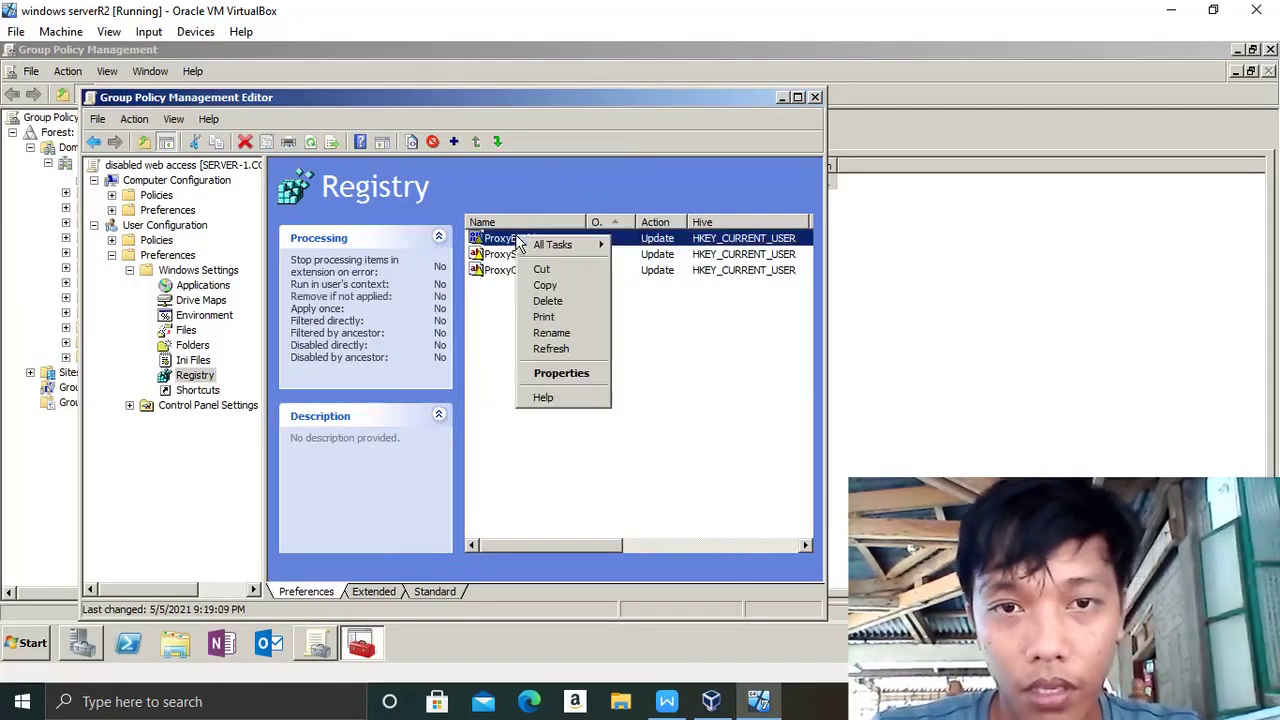
- Duplicate the ProxyEnable registry item as a new fourth item
{"action": "left_click", "coordinate": [545, 285]}
{"action": "right_click", "coordinate": [537, 294]}
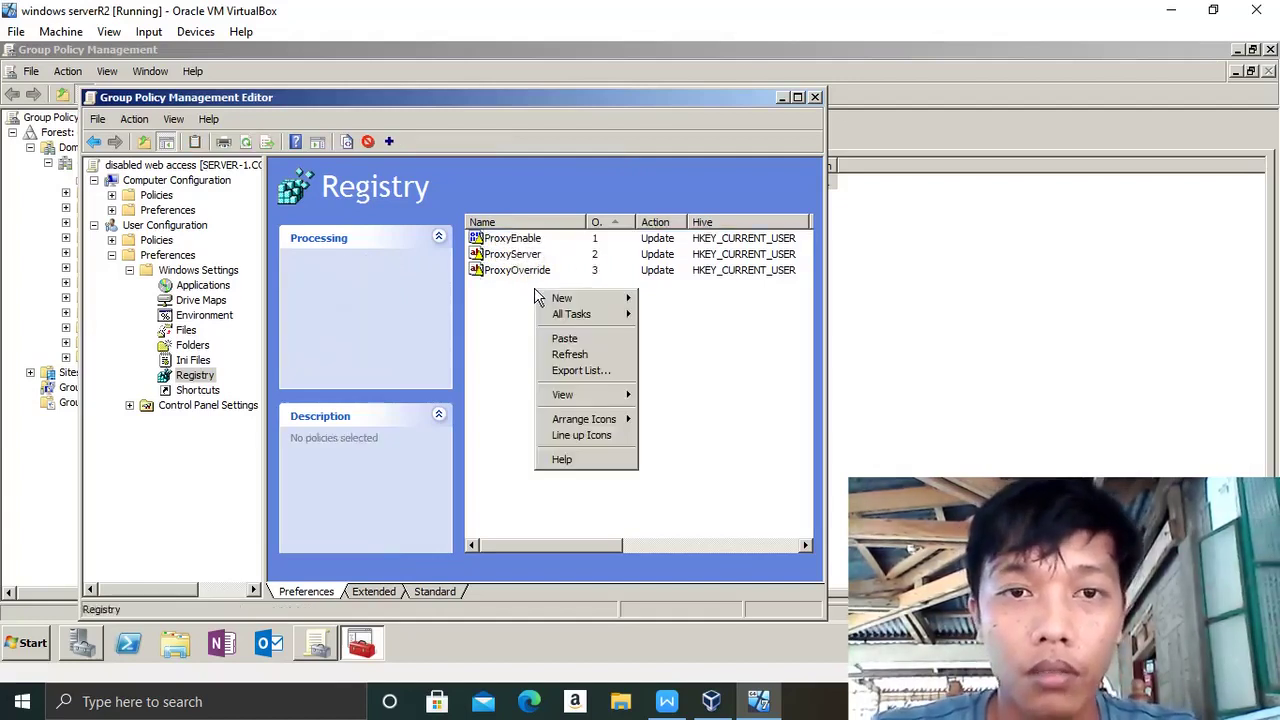
{"action": "left_click", "coordinate": [560, 340]}
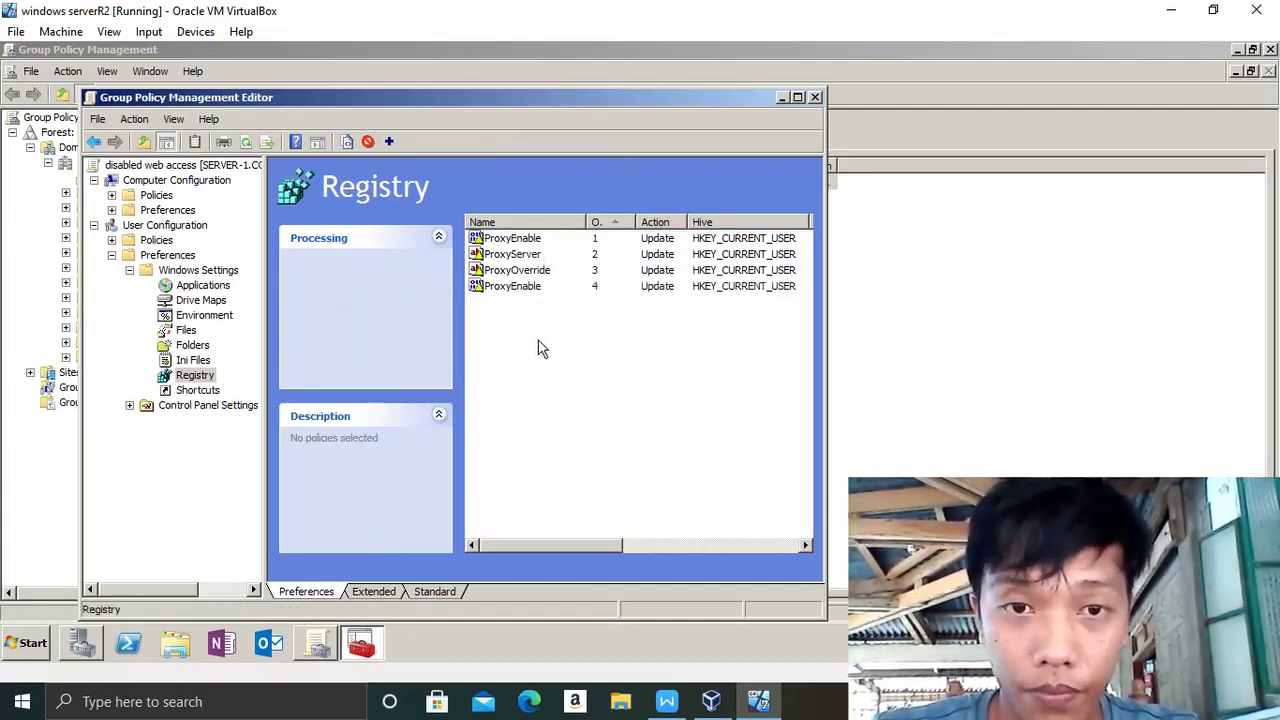
{"action": "double_click", "coordinate": [515, 287]}
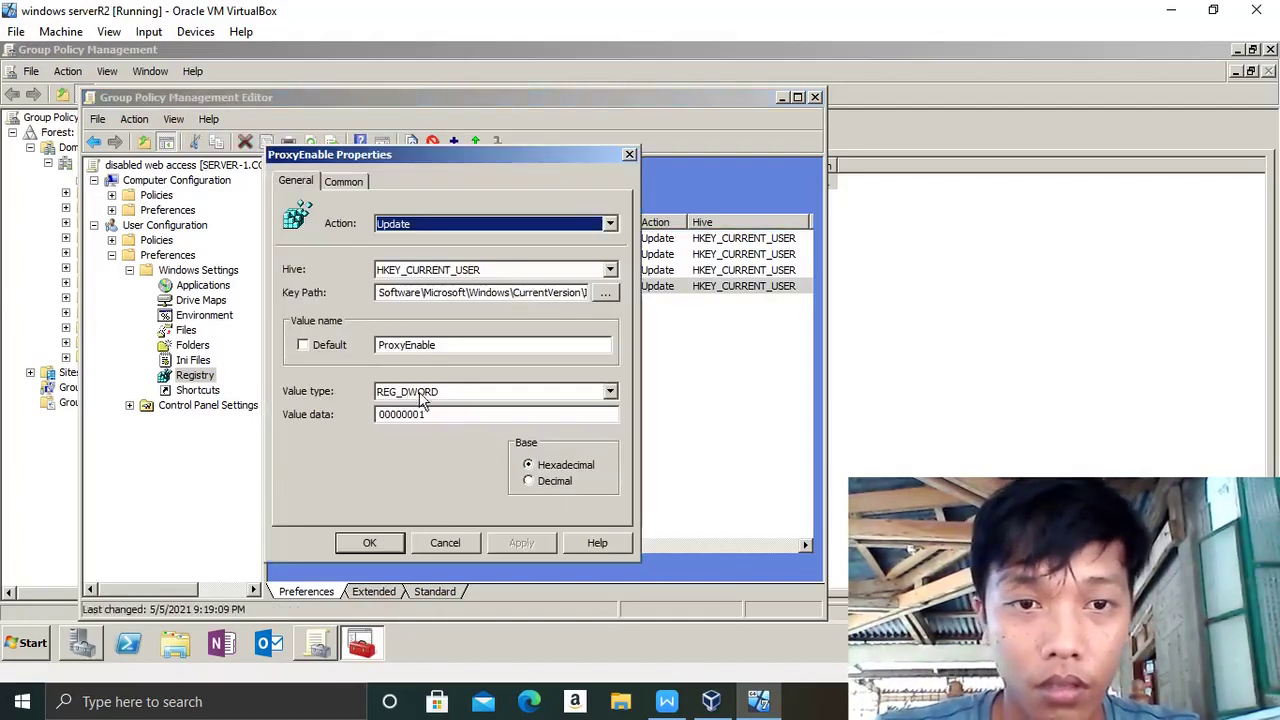
- Rename the copied value to AutoDetect
{"action": "left_click", "coordinate": [447, 345]}
{"action": "key", "text": "BackSpace"}
{"action": "key", "text": "BackSpace"}
{"action": "key", "text": "BackSpace"}
{"action": "key", "text": "BackSpace"}
{"action": "key", "text": "BackSpace"}
{"action": "key", "text": "BackSpace"}
{"action": "key", "text": "BackSpace"}
{"action": "key", "text": "BackSpace"}
{"action": "key", "text": "BackSpace"}
{"action": "key", "text": "BackSpace"}
{"action": "key", "text": "BackSpace"}
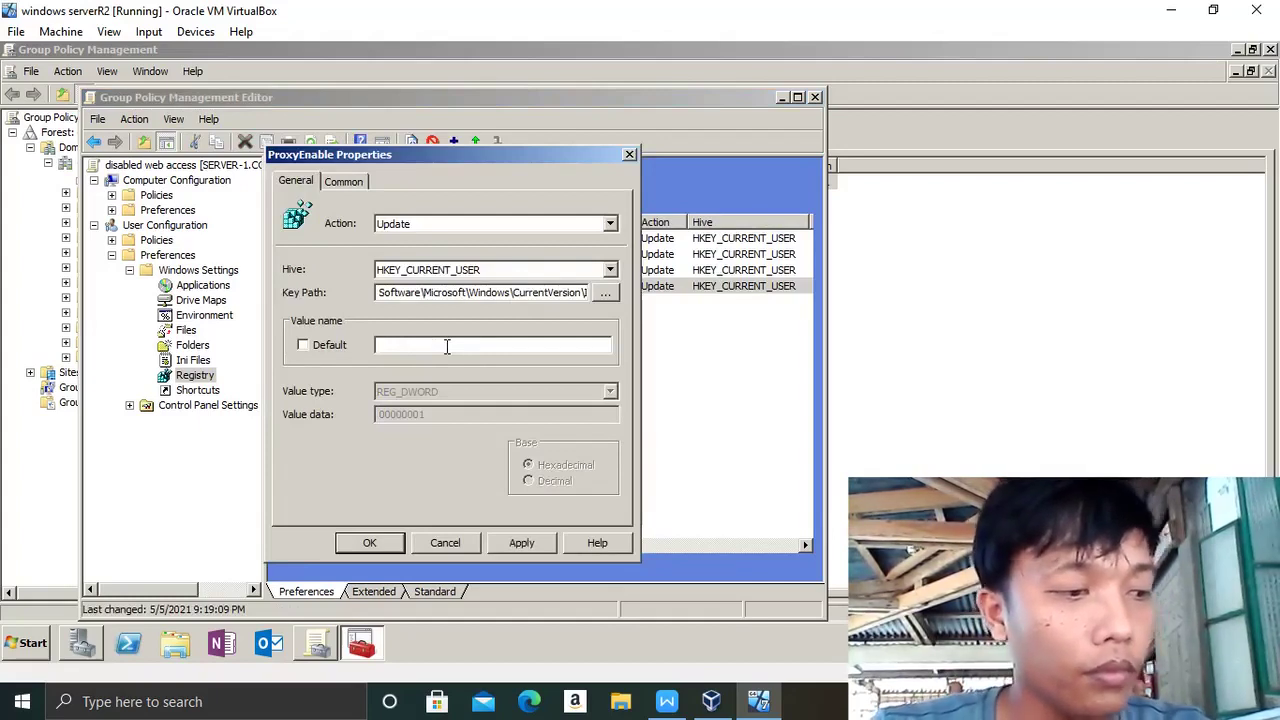
{"action": "key", "text": "Caps_Lock"}
{"action": "type", "text": "A"}
{"action": "key", "text": "Caps_Lock"}
{"action": "type", "text": "uto"}
{"action": "key", "text": "Caps_Lock"}
{"action": "type", "text": "D"}
{"action": "key", "text": "Caps_Lock"}
{"action": "type", "text": "e"}
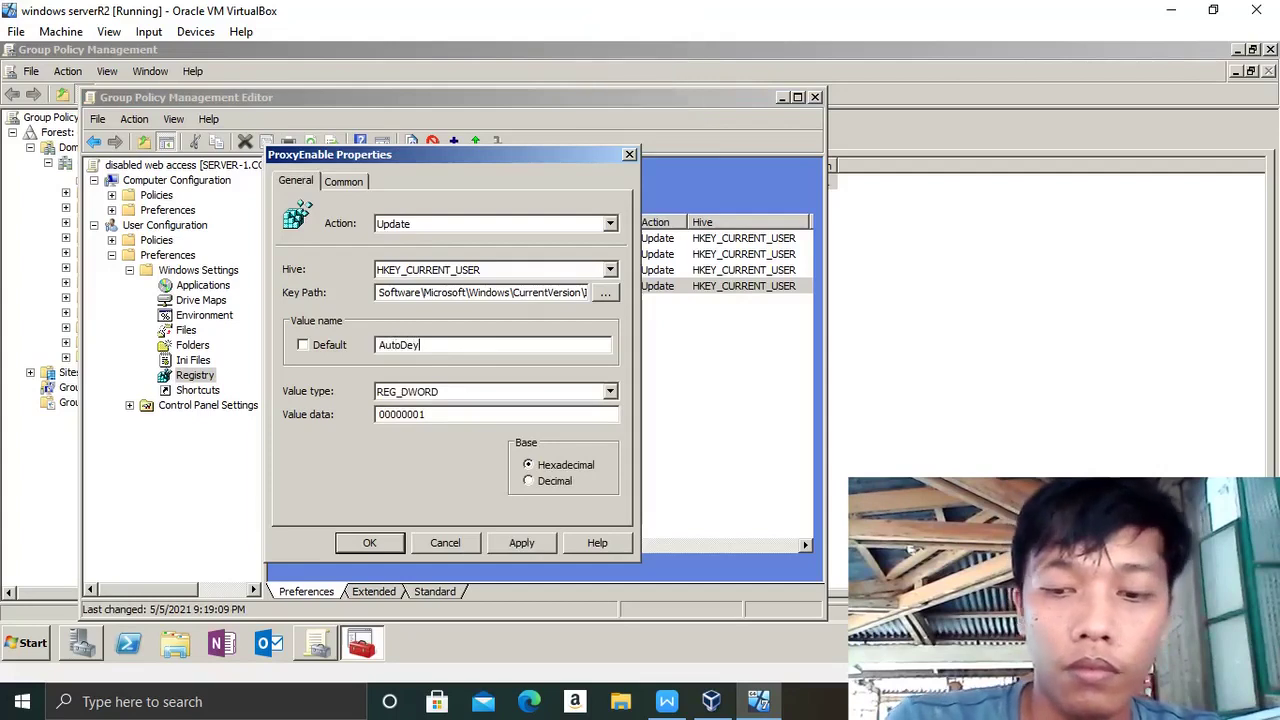
{"action": "type", "text": "tect"}
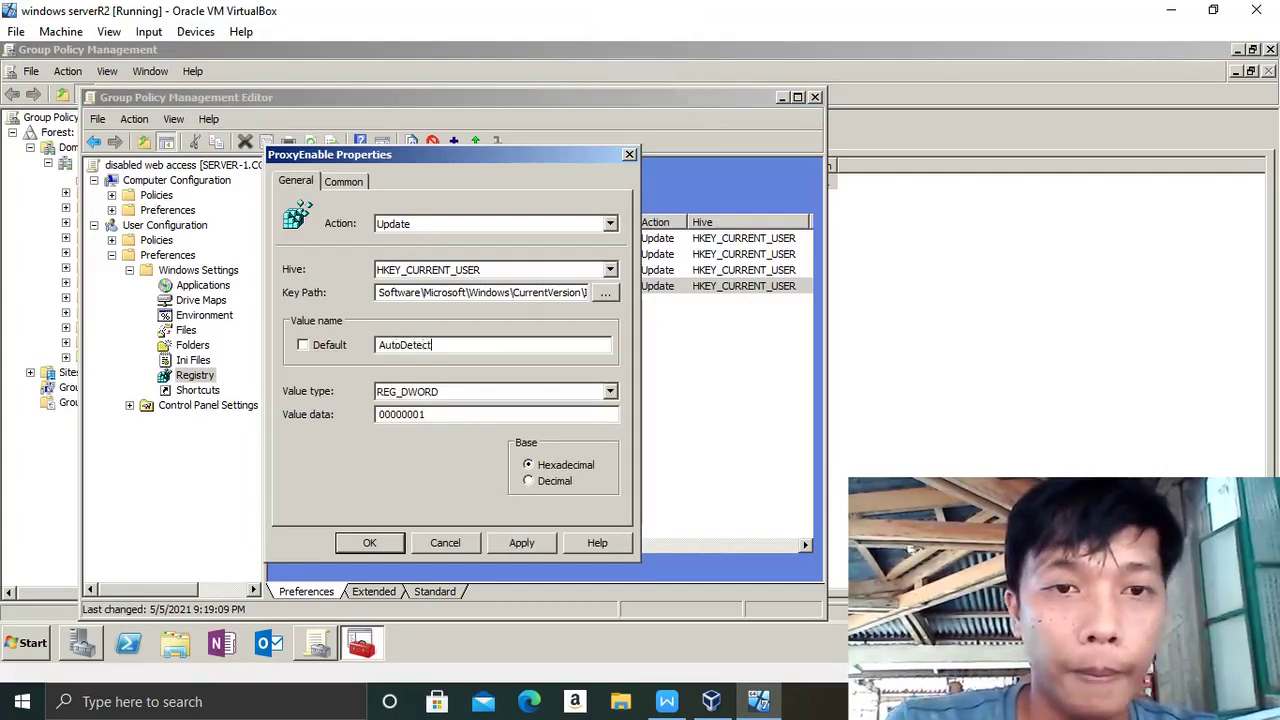
- Make AutoDetect a REG_DWORD with value data 0 and apply it
{"action": "left_click", "coordinate": [490, 395]}
{"action": "left_click", "coordinate": [473, 425]}
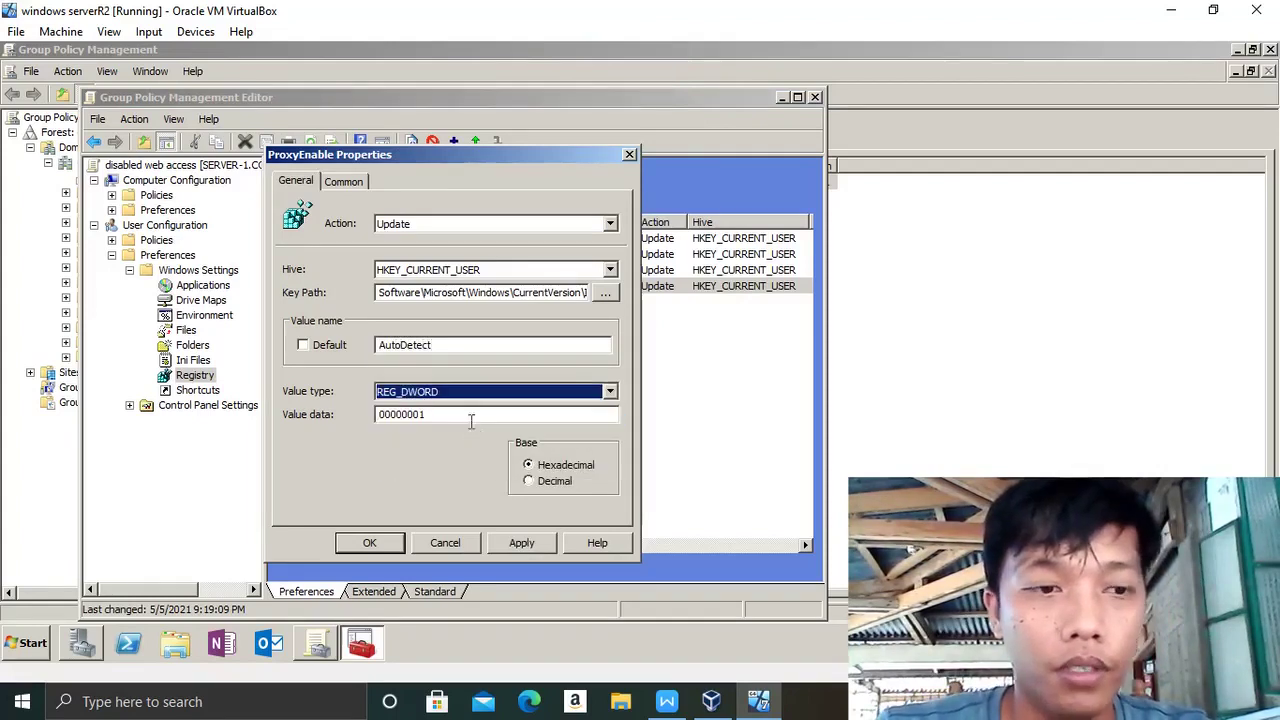
{"action": "left_click", "coordinate": [462, 421]}
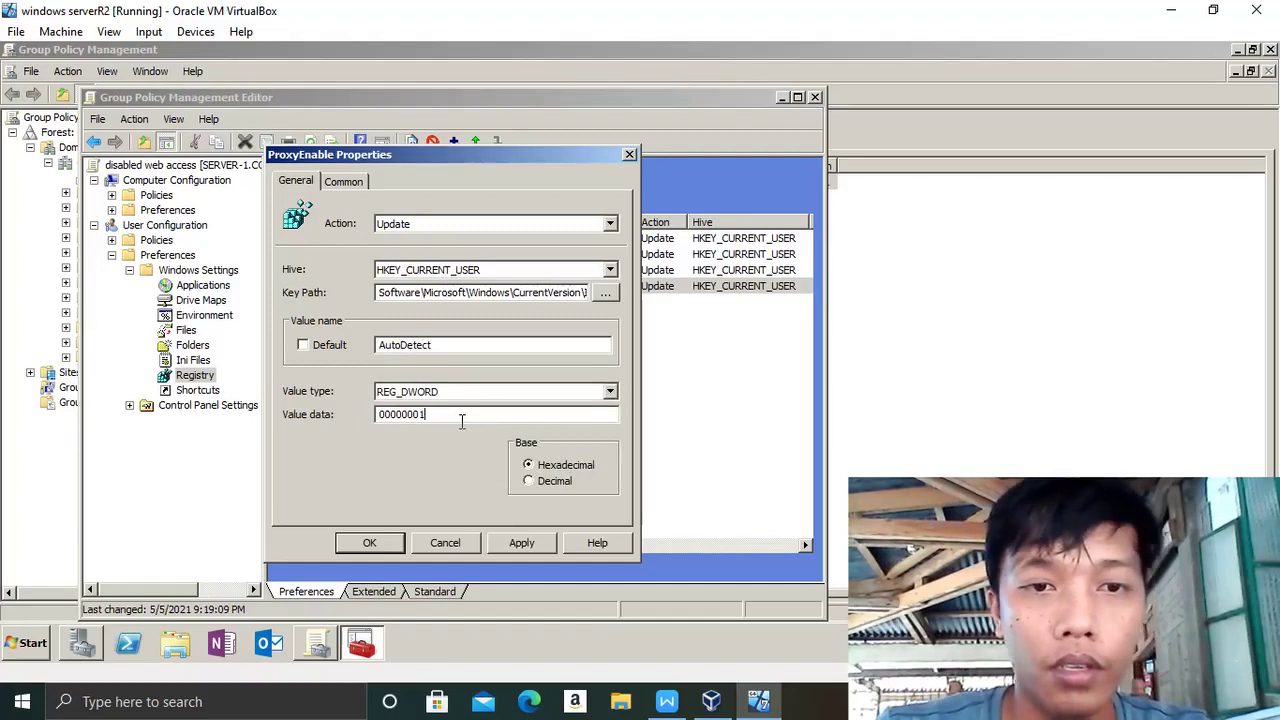
{"action": "key", "text": "BackSpace"}
{"action": "key", "text": "BackSpace"}
{"action": "key", "text": "BackSpace"}
{"action": "key", "text": "BackSpace"}
{"action": "key", "text": "BackSpace"}
{"action": "key", "text": "BackSpace"}
{"action": "key", "text": "BackSpace"}
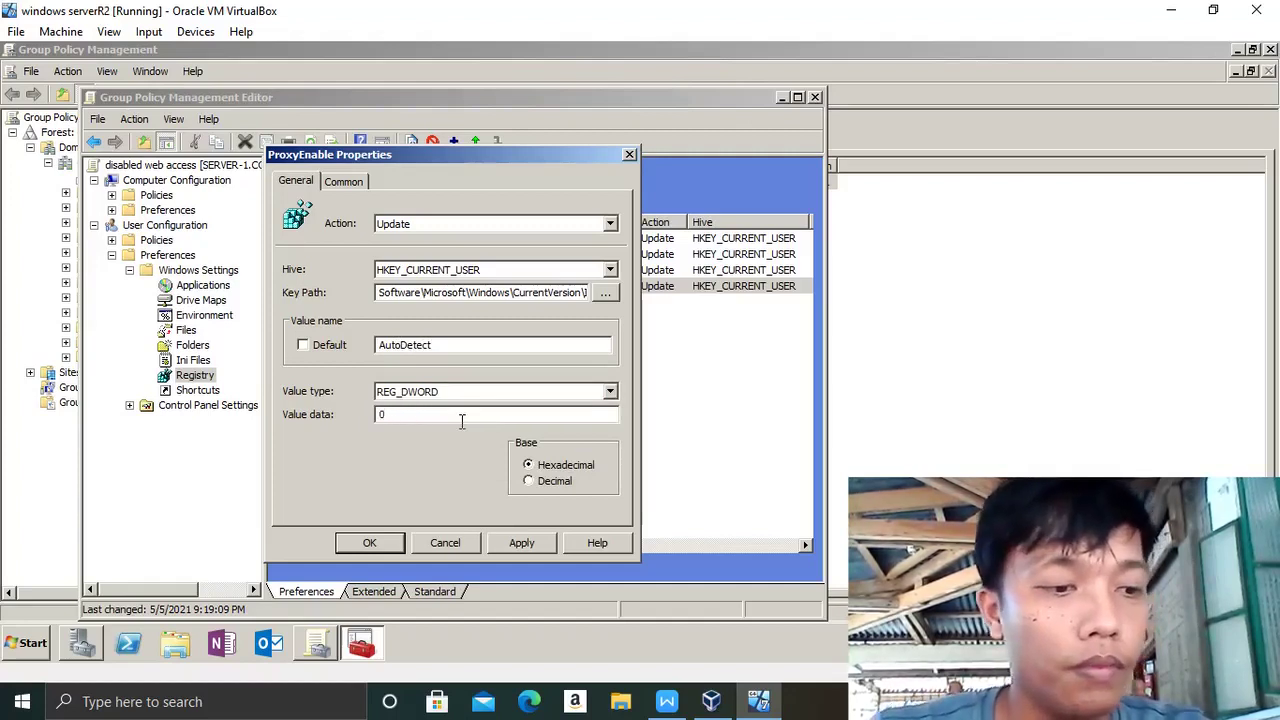
{"action": "left_click", "coordinate": [525, 546]}
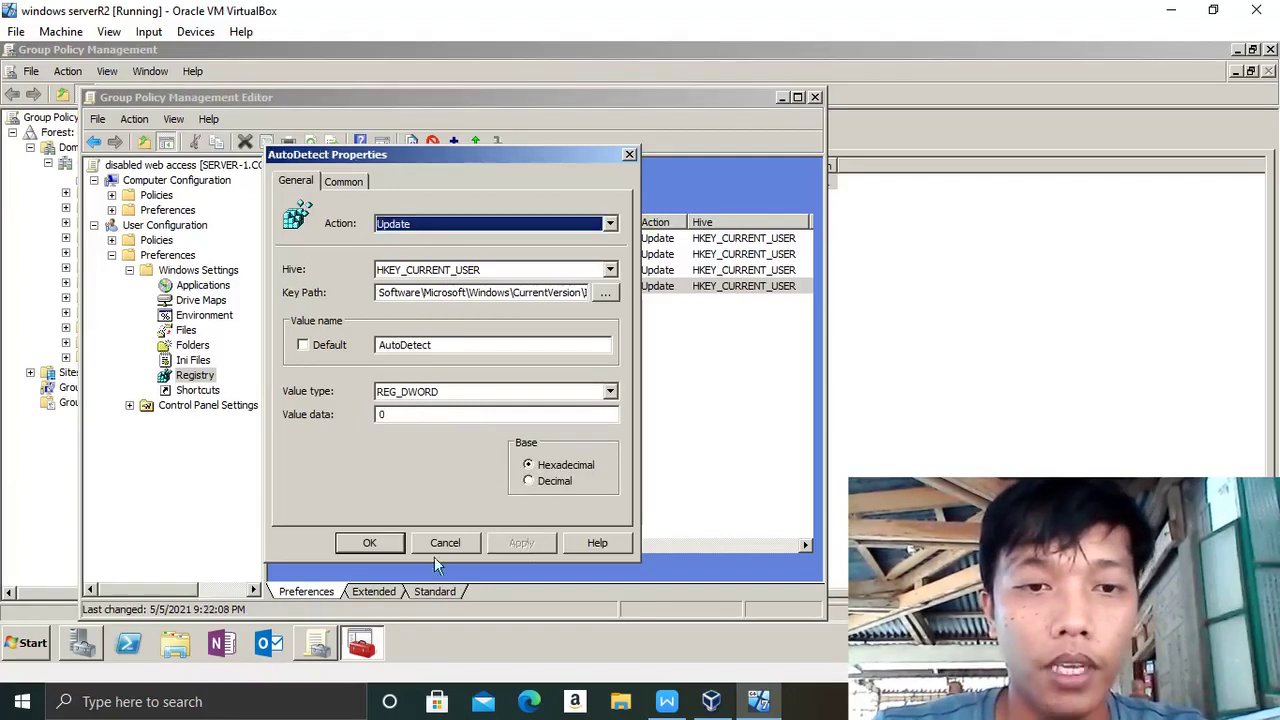
{"action": "left_click", "coordinate": [370, 543]}
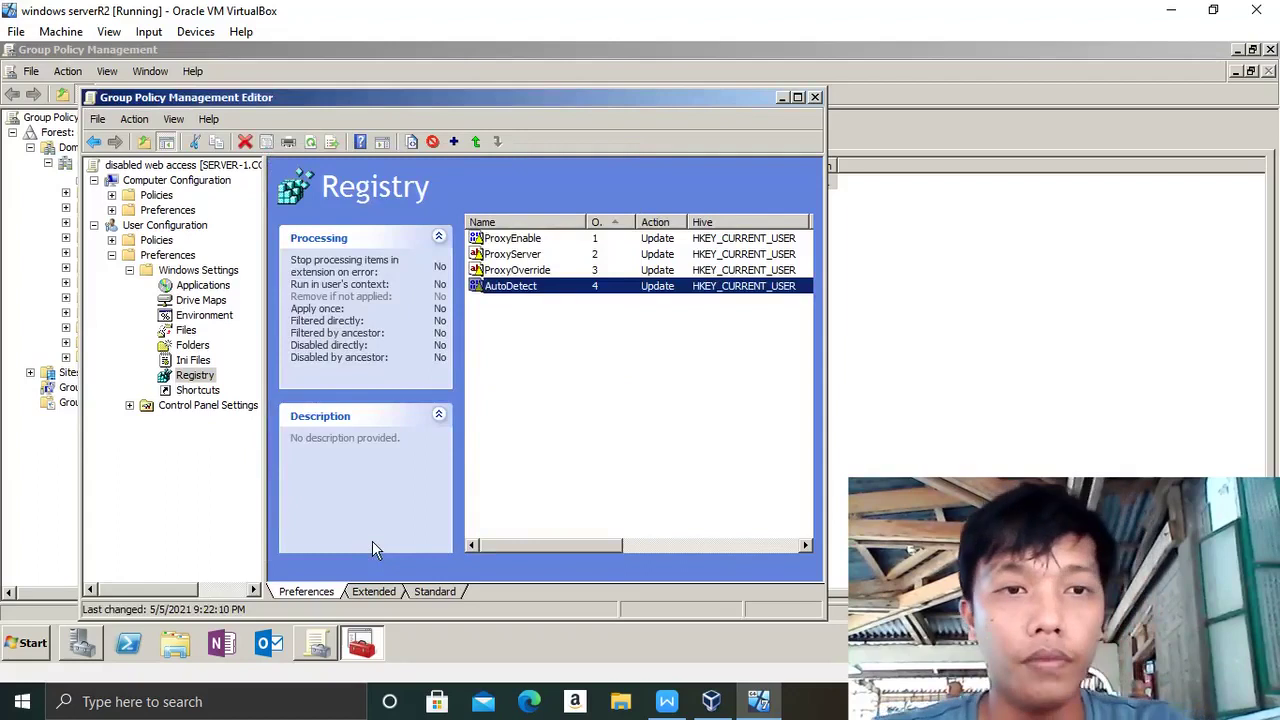
- Expand User Configuration > Policies > Administrative Templates > Windows Components and list the Internet Explorer policies
{"action": "left_click", "coordinate": [130, 271]}
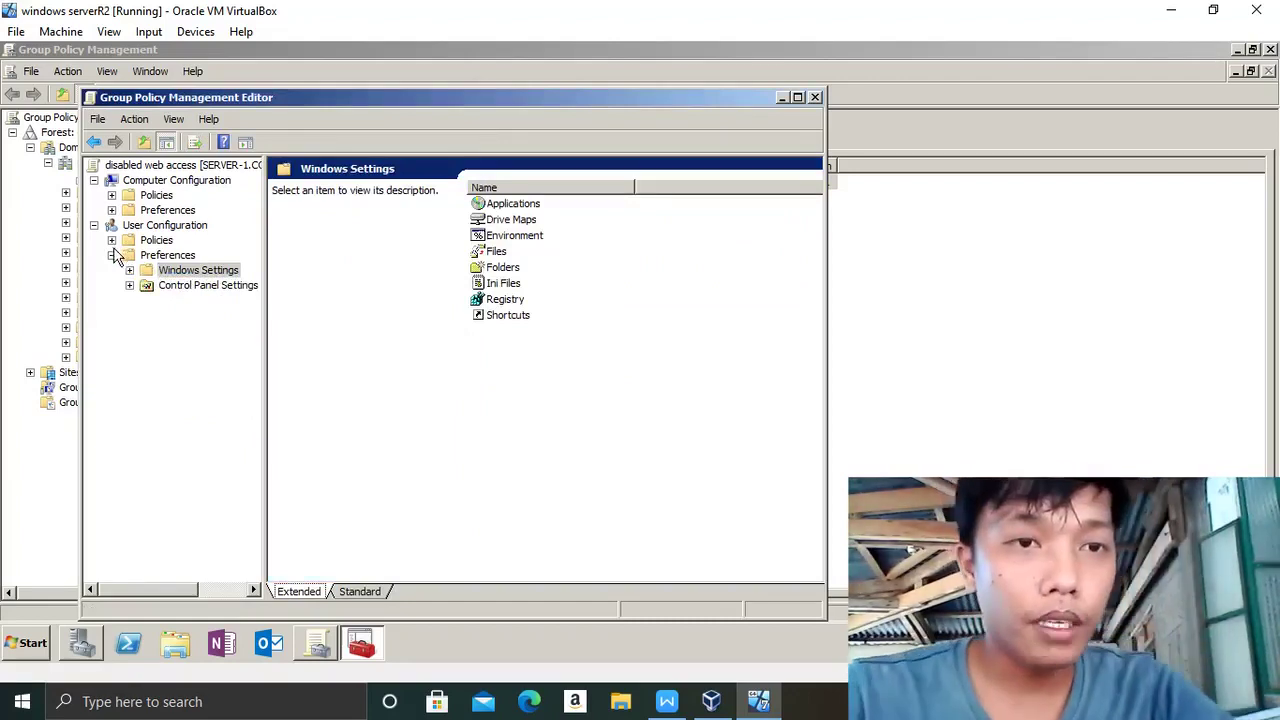
{"action": "left_click", "coordinate": [111, 241]}
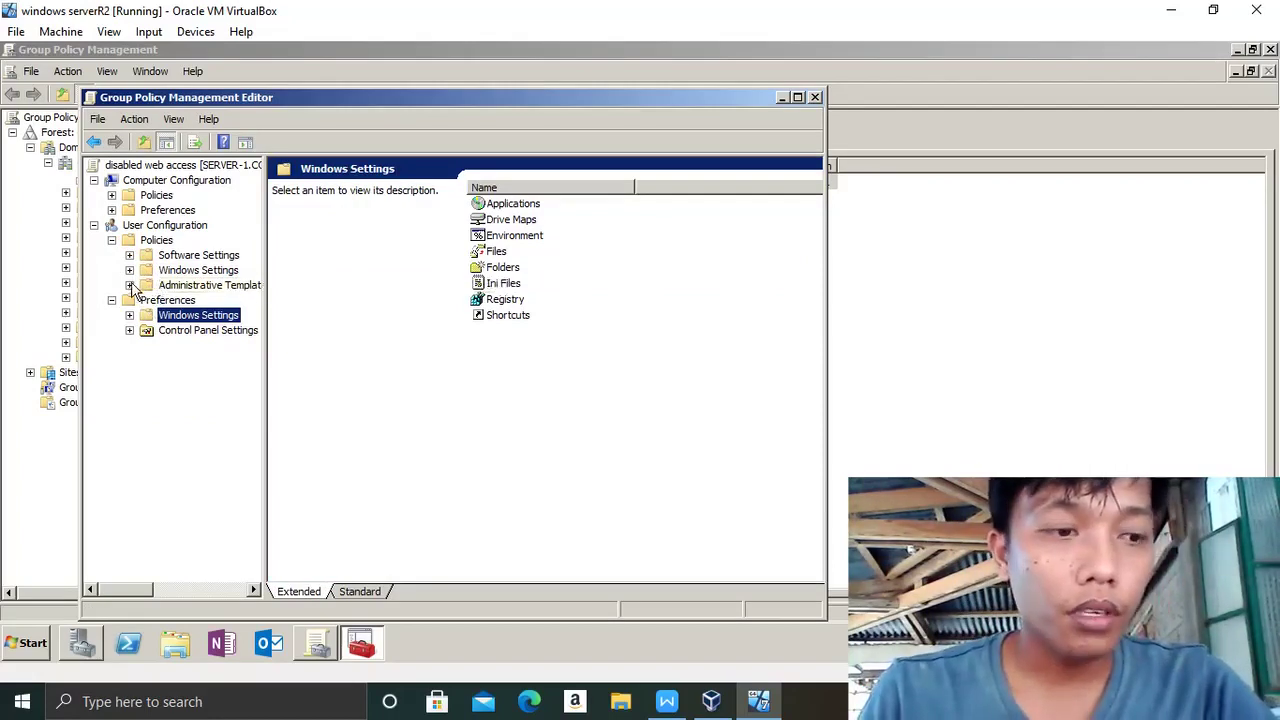
{"action": "left_click", "coordinate": [130, 286]}
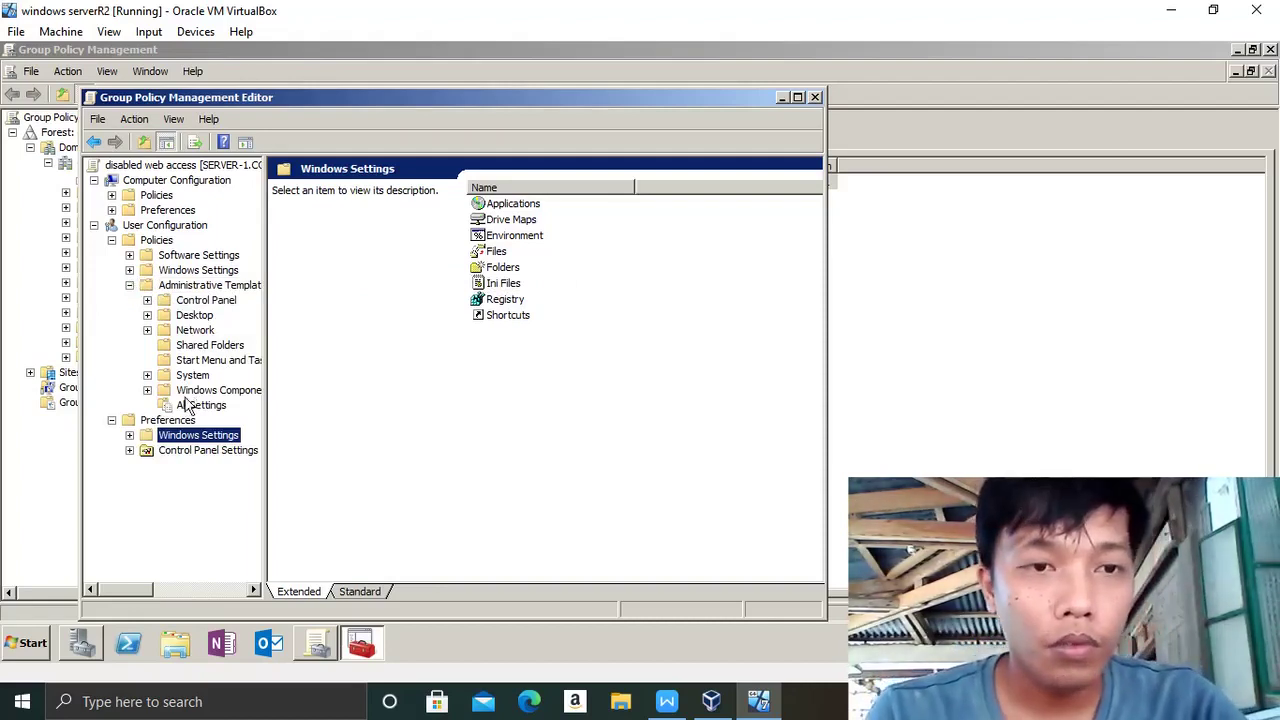
{"action": "left_click", "coordinate": [147, 391]}
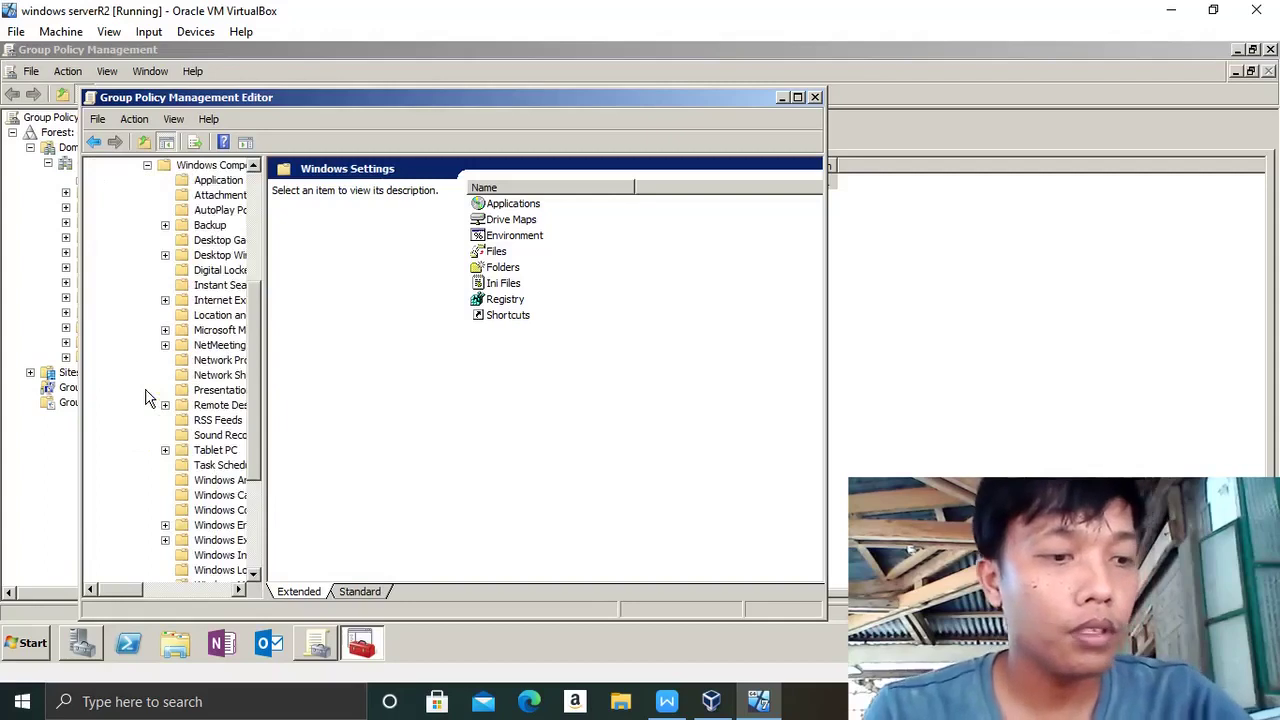
{"action": "left_click", "coordinate": [165, 301]}
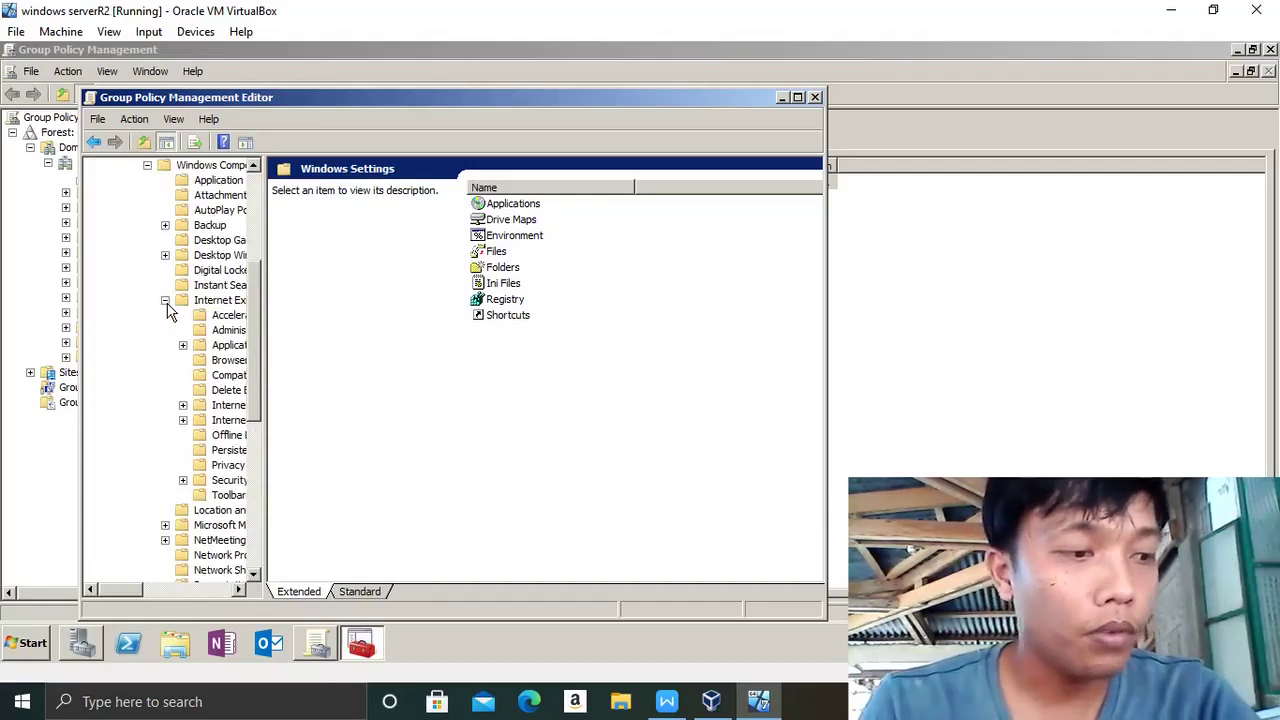
{"action": "left_click", "coordinate": [220, 301]}
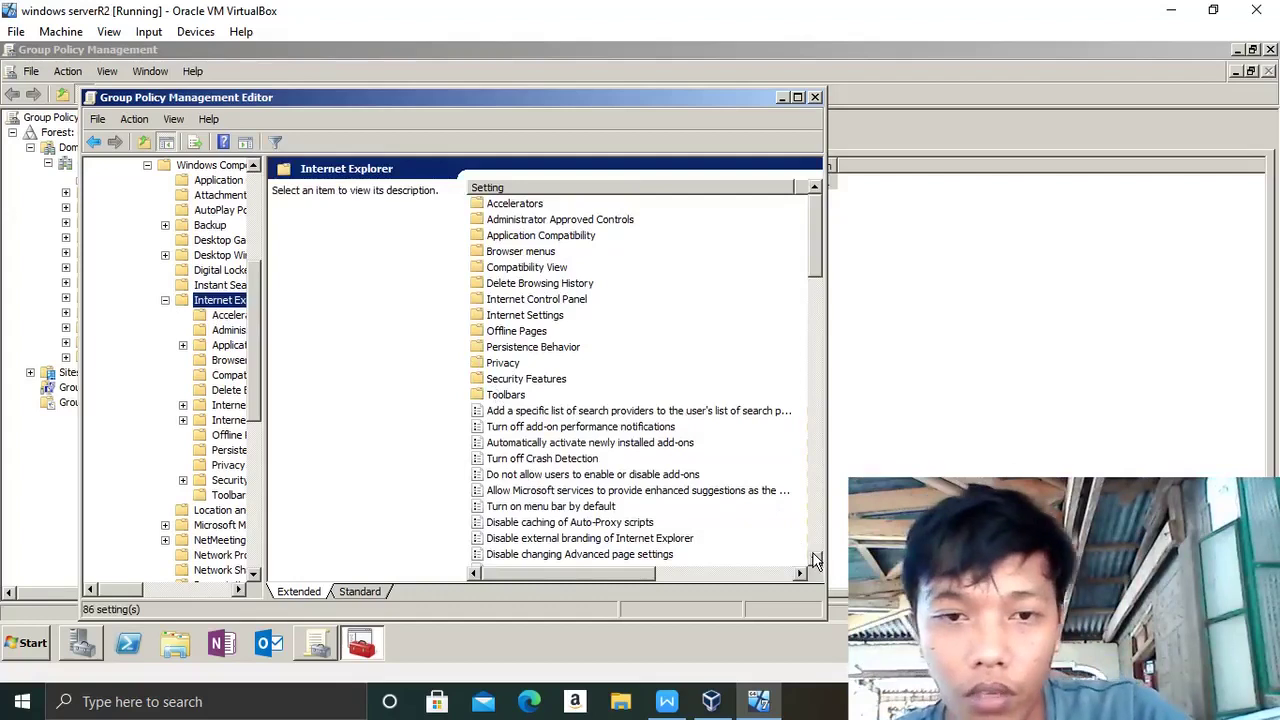
- Scroll down the Internet Explorer settings and select 'Disable changing Automatic Configuration settings'
{"action": "left_click", "coordinate": [815, 556]}
{"action": "left_click", "coordinate": [815, 556]}
{"action": "left_click", "coordinate": [815, 556]}
{"action": "left_click", "coordinate": [815, 556]}
{"action": "left_click", "coordinate": [815, 558]}
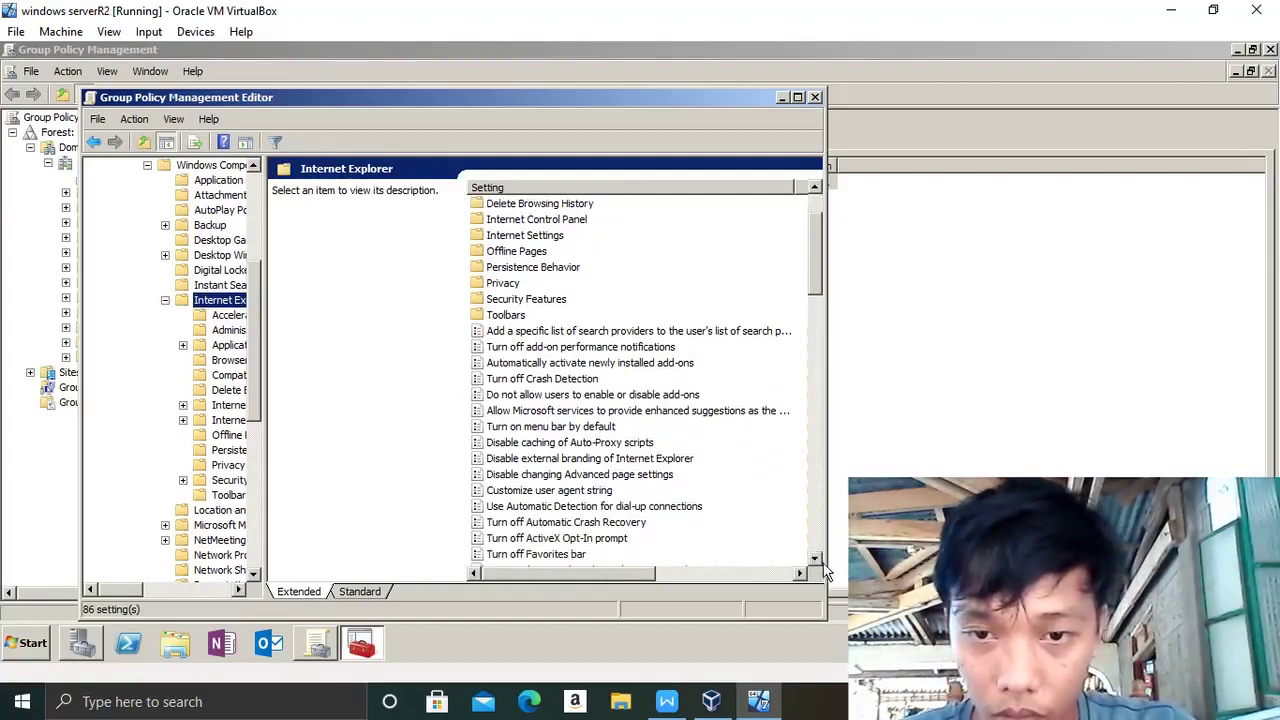
{"action": "left_click", "coordinate": [825, 568]}
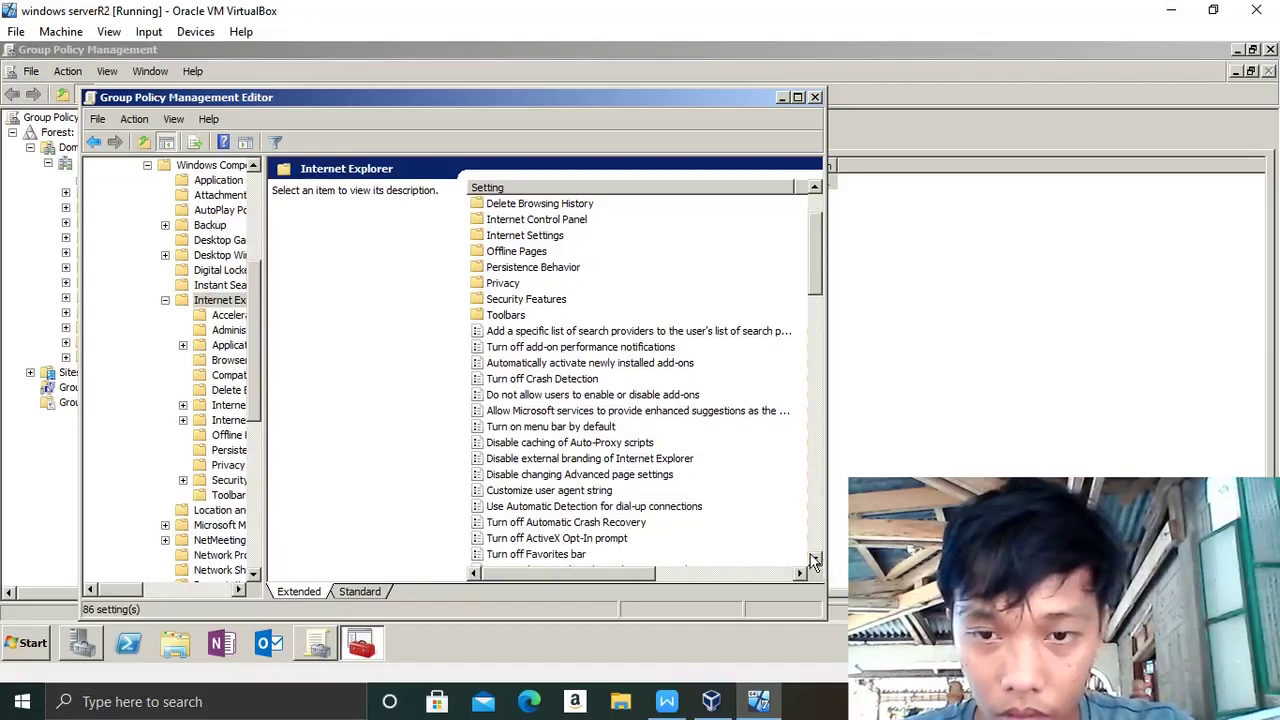
{"action": "left_click", "coordinate": [815, 558]}
{"action": "left_click", "coordinate": [815, 558]}
{"action": "left_click", "coordinate": [815, 558]}
{"action": "left_click", "coordinate": [815, 558]}
{"action": "left_click", "coordinate": [815, 558]}
{"action": "left_click", "coordinate": [815, 558]}
{"action": "left_click", "coordinate": [815, 558]}
{"action": "double_click", "coordinate": [815, 558]}
{"action": "double_click", "coordinate": [815, 558]}
{"action": "left_click", "coordinate": [815, 558]}
{"action": "double_click", "coordinate": [815, 558]}
{"action": "left_click", "coordinate": [815, 558]}
{"action": "left_click", "coordinate": [815, 558]}
{"action": "left_click", "coordinate": [815, 558]}
{"action": "left_click", "coordinate": [815, 558]}
{"action": "left_click", "coordinate": [815, 558]}
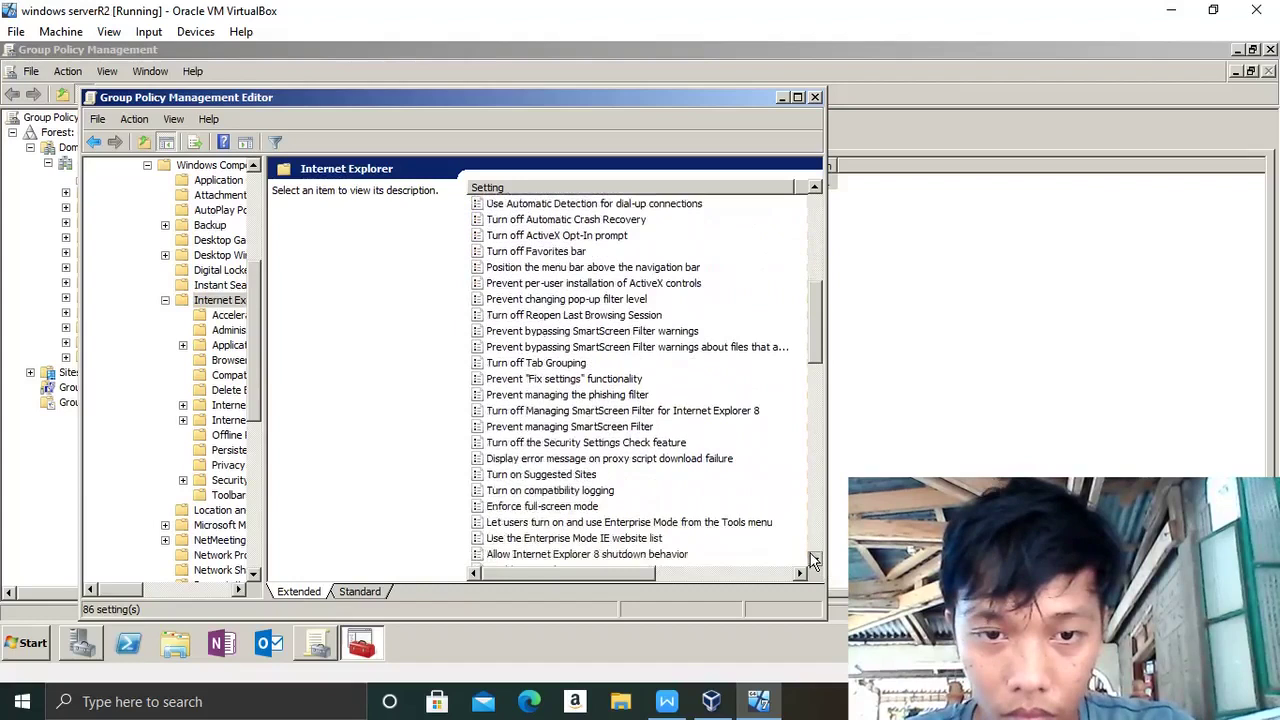
{"action": "left_click", "coordinate": [815, 558]}
{"action": "left_click", "coordinate": [815, 558]}
{"action": "left_click", "coordinate": [815, 558]}
{"action": "left_click", "coordinate": [815, 558]}
{"action": "left_click", "coordinate": [815, 558]}
{"action": "left_click", "coordinate": [815, 558]}
{"action": "left_click", "coordinate": [815, 558]}
{"action": "double_click", "coordinate": [815, 558]}
{"action": "left_click", "coordinate": [815, 558]}
{"action": "double_click", "coordinate": [815, 558]}
{"action": "left_click", "coordinate": [815, 558]}
{"action": "double_click", "coordinate": [815, 560]}
{"action": "left_click", "coordinate": [815, 560]}
{"action": "double_click", "coordinate": [815, 560]}
{"action": "double_click", "coordinate": [815, 560]}
{"action": "double_click", "coordinate": [815, 560]}
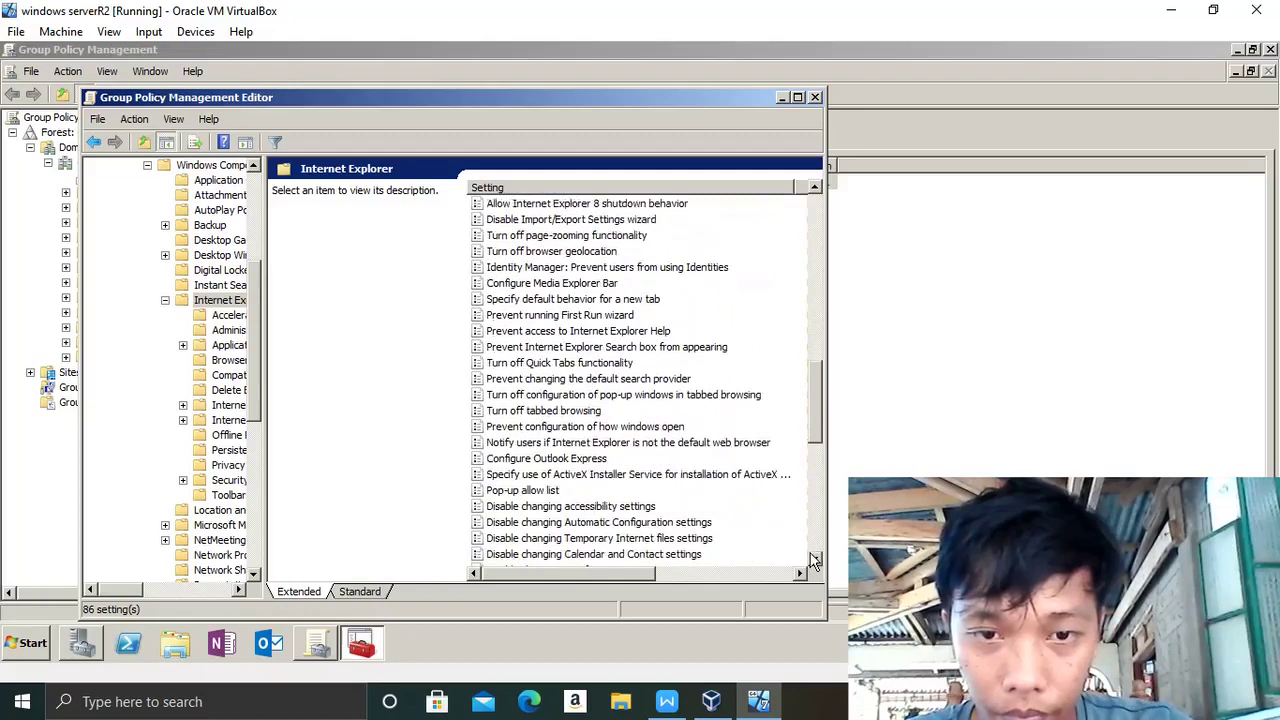
{"action": "left_click", "coordinate": [598, 525]}
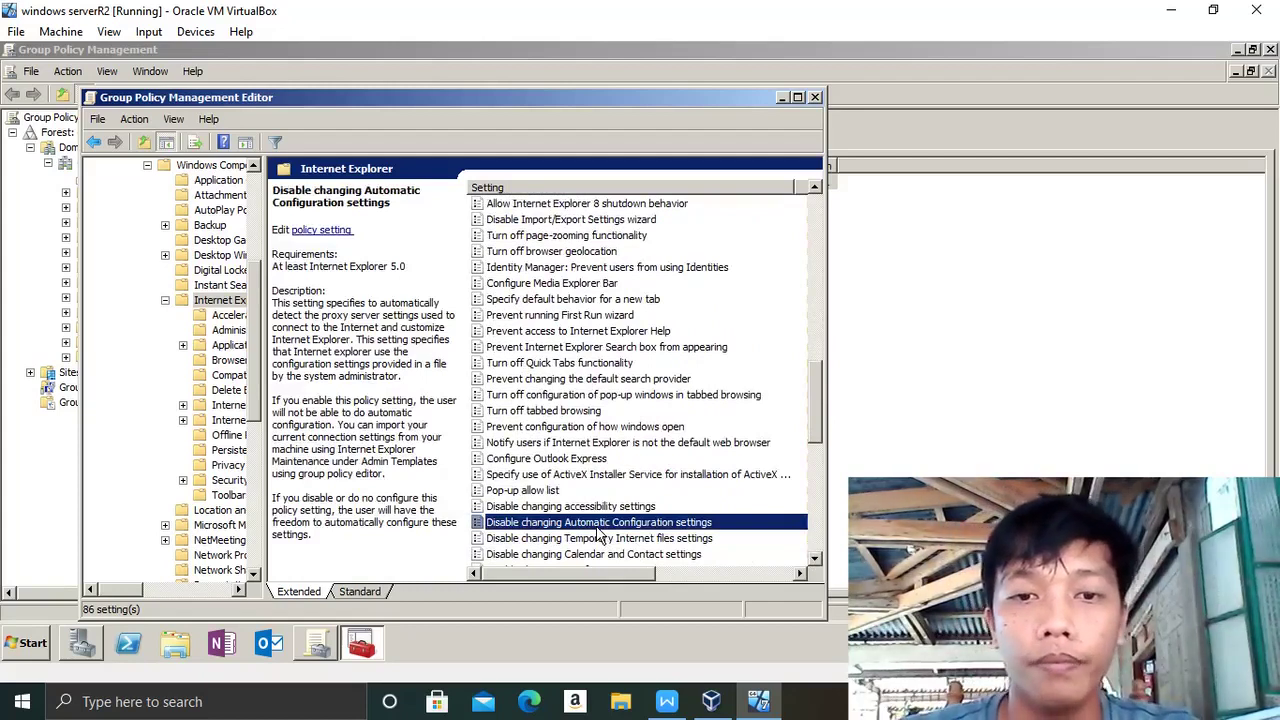
- Set 'Disable changing Automatic Configuration settings' to Enabled and apply it
{"action": "double_click", "coordinate": [598, 527]}
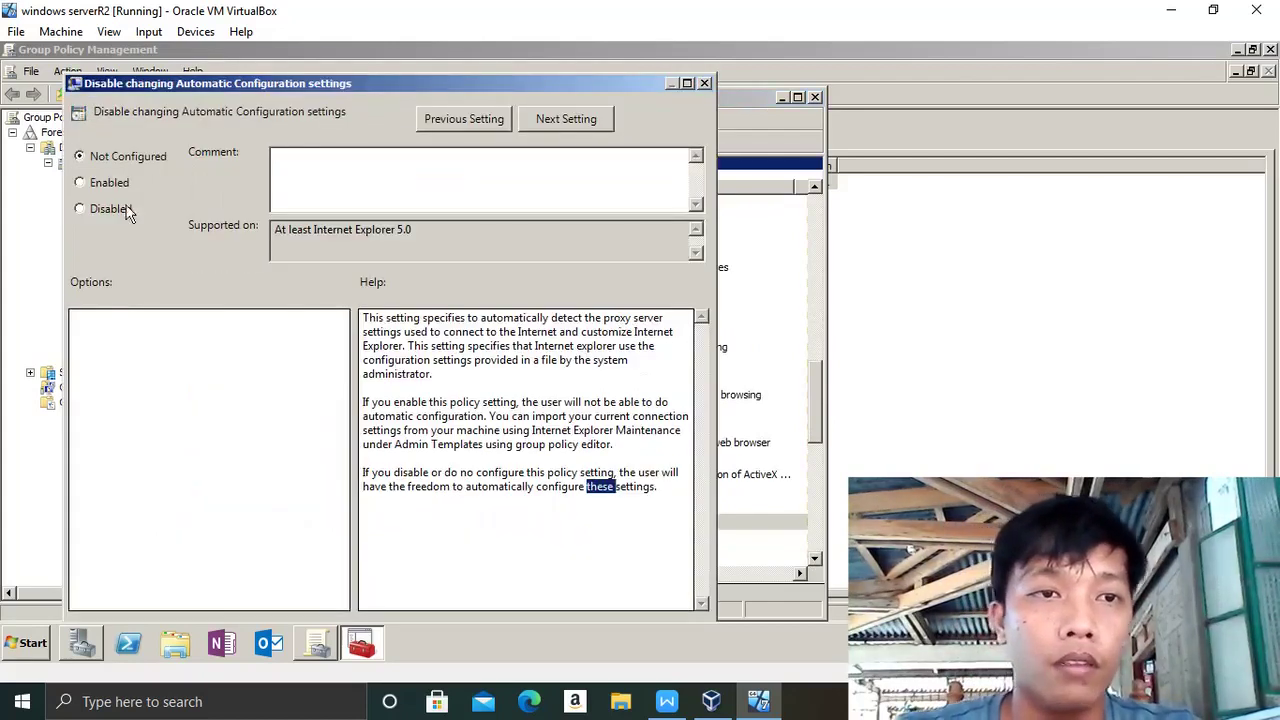
{"action": "left_click", "coordinate": [80, 183]}
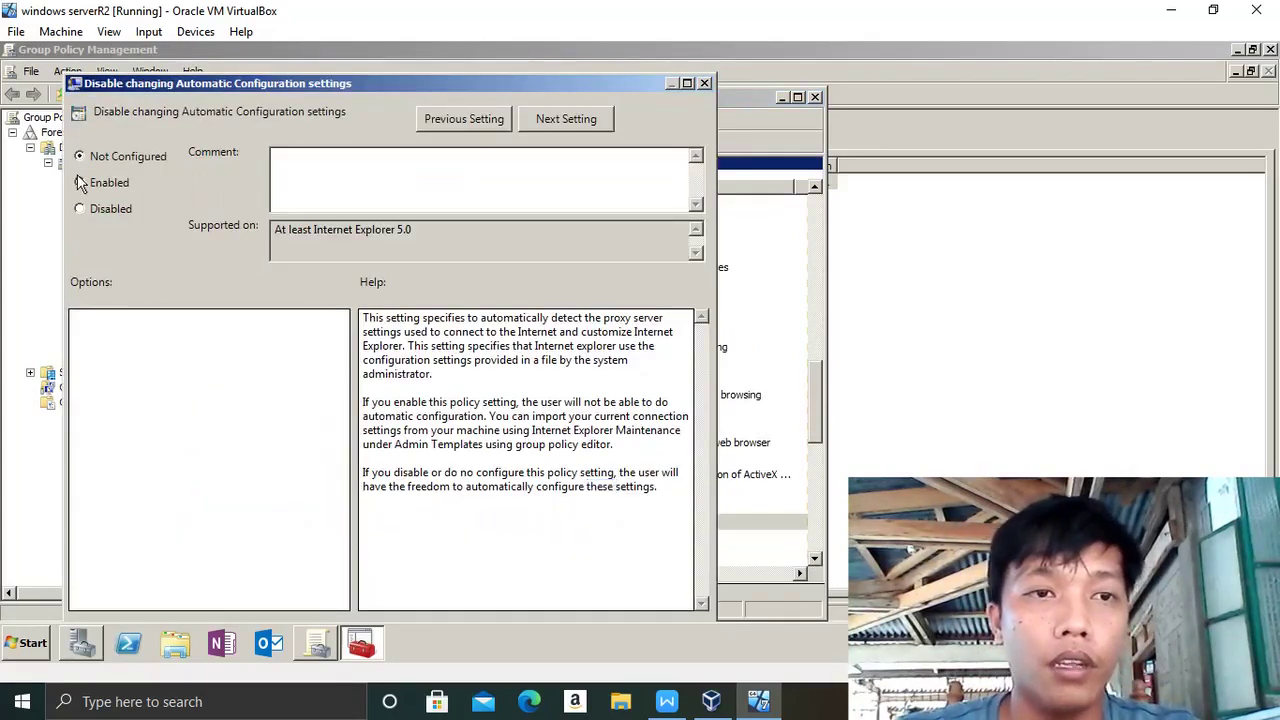
{"action": "left_click", "coordinate": [688, 84]}
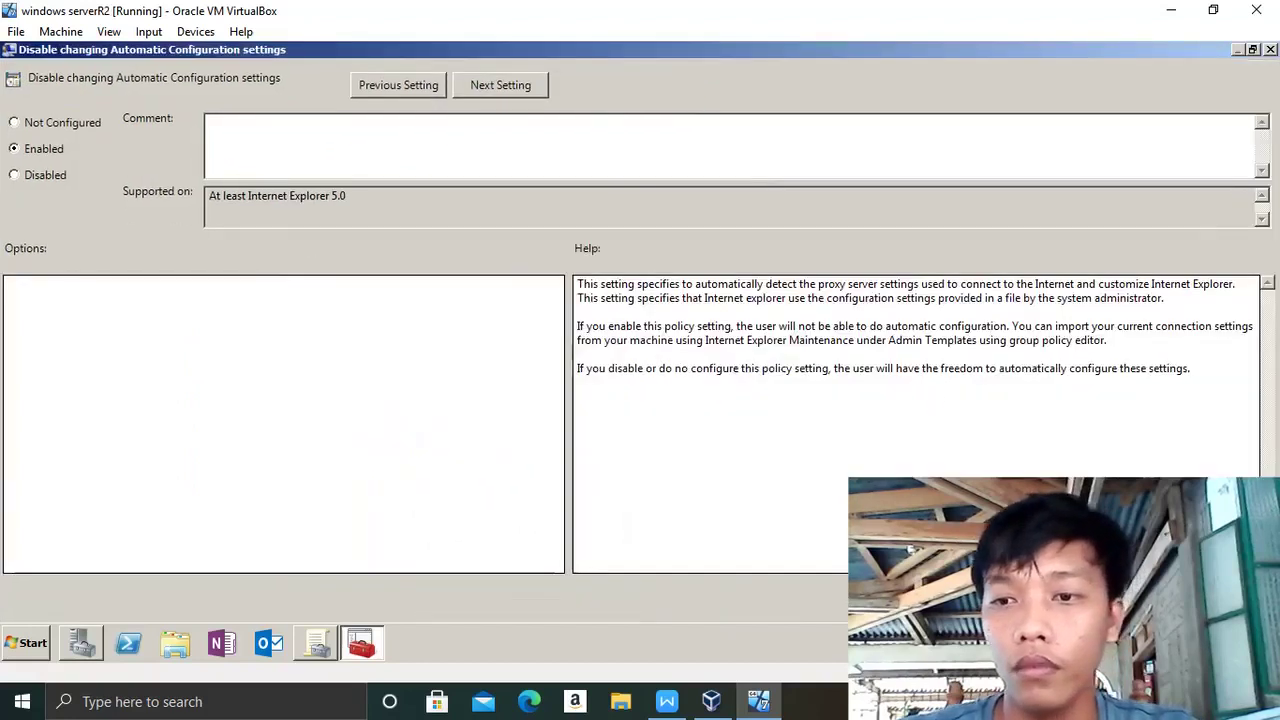
{"action": "key", "text": "Return"}
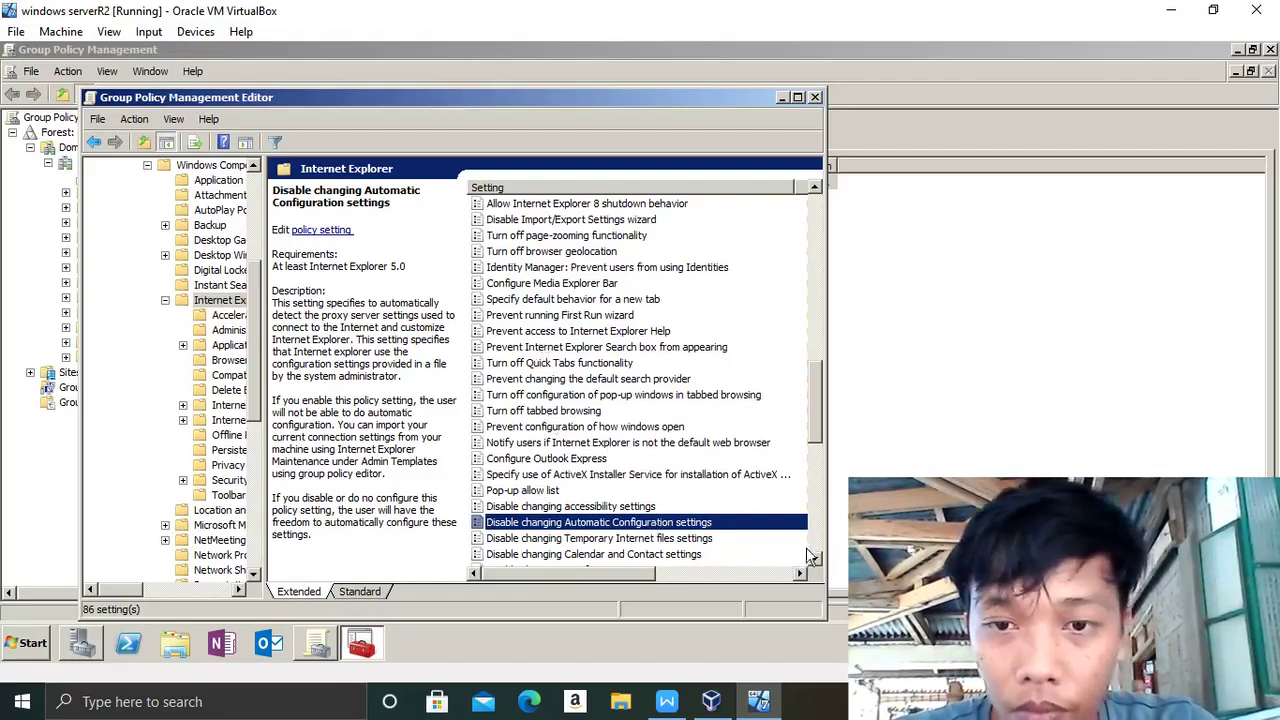
- Scroll through the Internet Explorer settings list to find 'Prevent changing proxy settings'
{"action": "scroll", "coordinate": [811, 556], "scroll_direction": "down", "scroll_amount": 4}
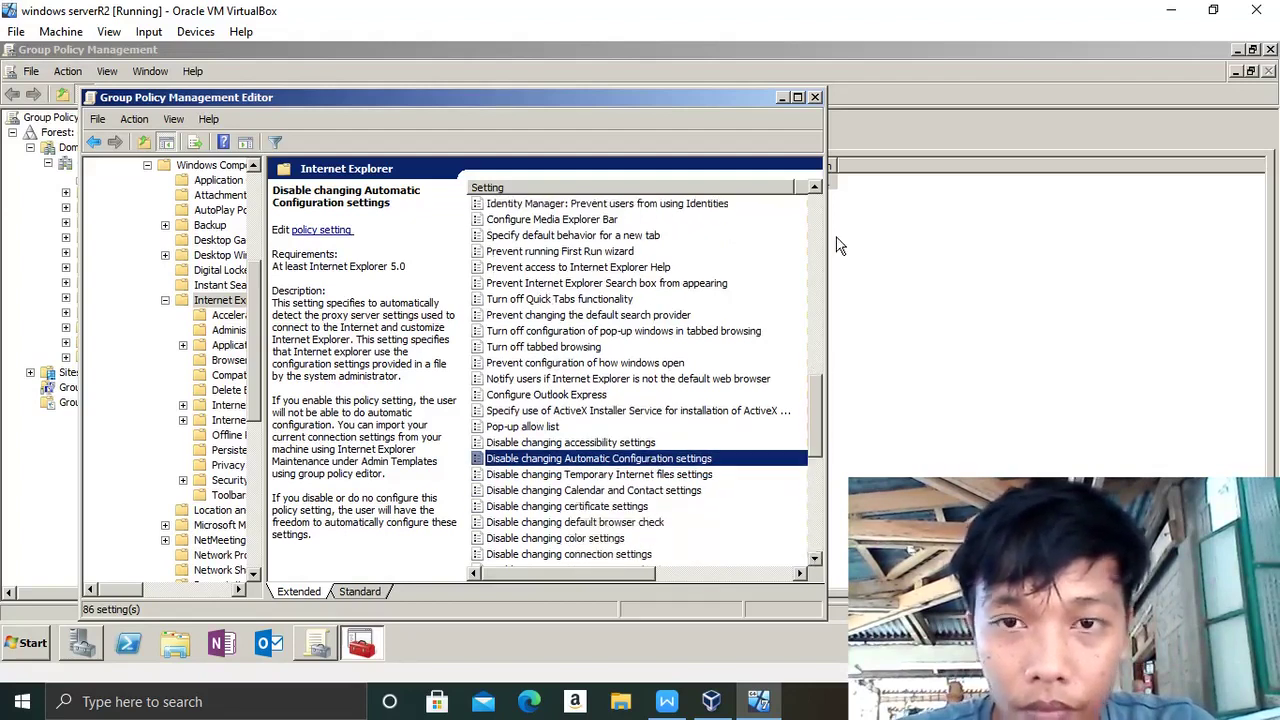
{"action": "scroll", "coordinate": [815, 192], "scroll_direction": "up", "scroll_amount": 8}
{"action": "scroll", "coordinate": [815, 192], "scroll_direction": "up", "scroll_amount": 3}
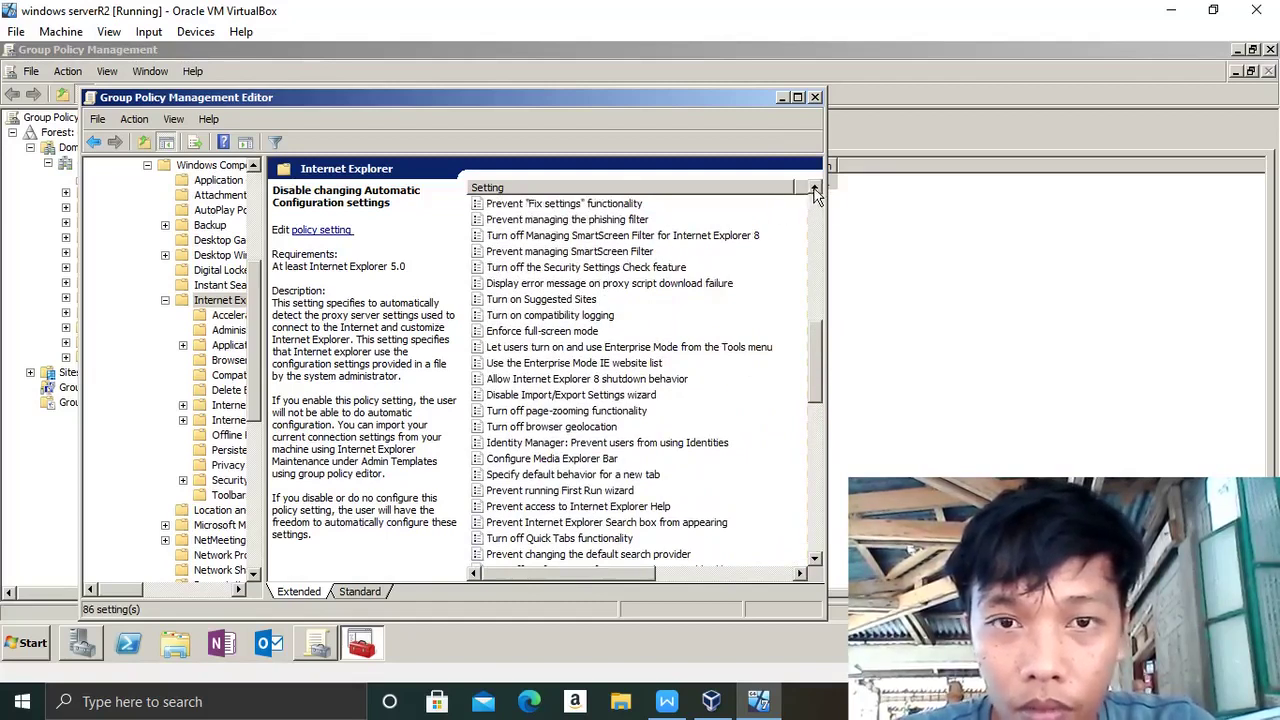
{"action": "scroll", "coordinate": [815, 192], "scroll_direction": "up", "scroll_amount": 5}
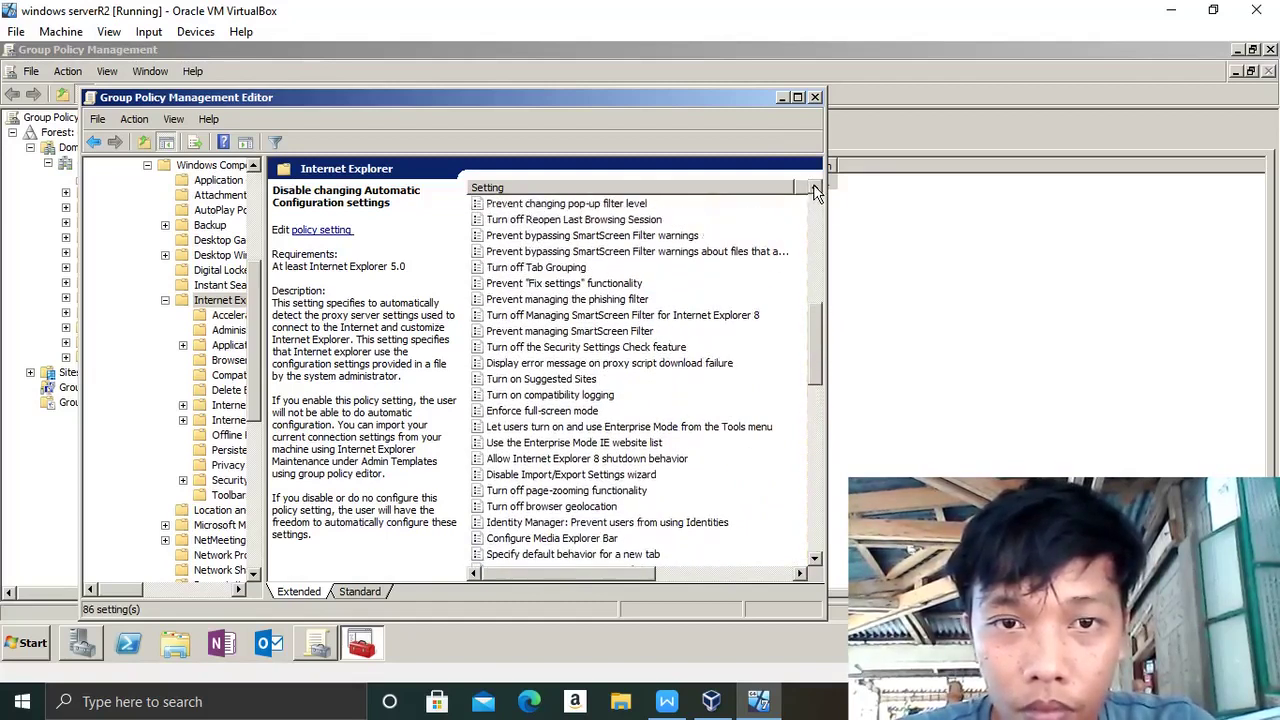
{"action": "left_click", "coordinate": [815, 190]}
{"action": "double_click", "coordinate": [815, 190]}
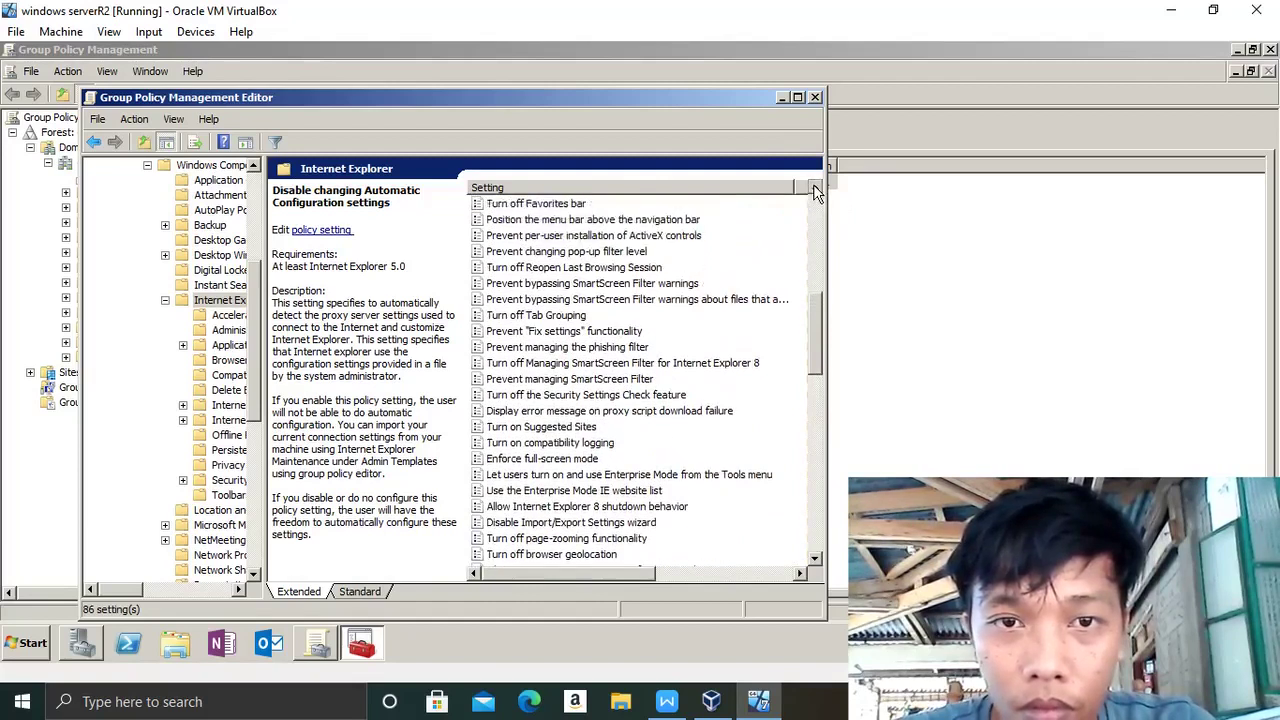
{"action": "scroll", "coordinate": [815, 190], "scroll_direction": "up", "scroll_amount": 16}
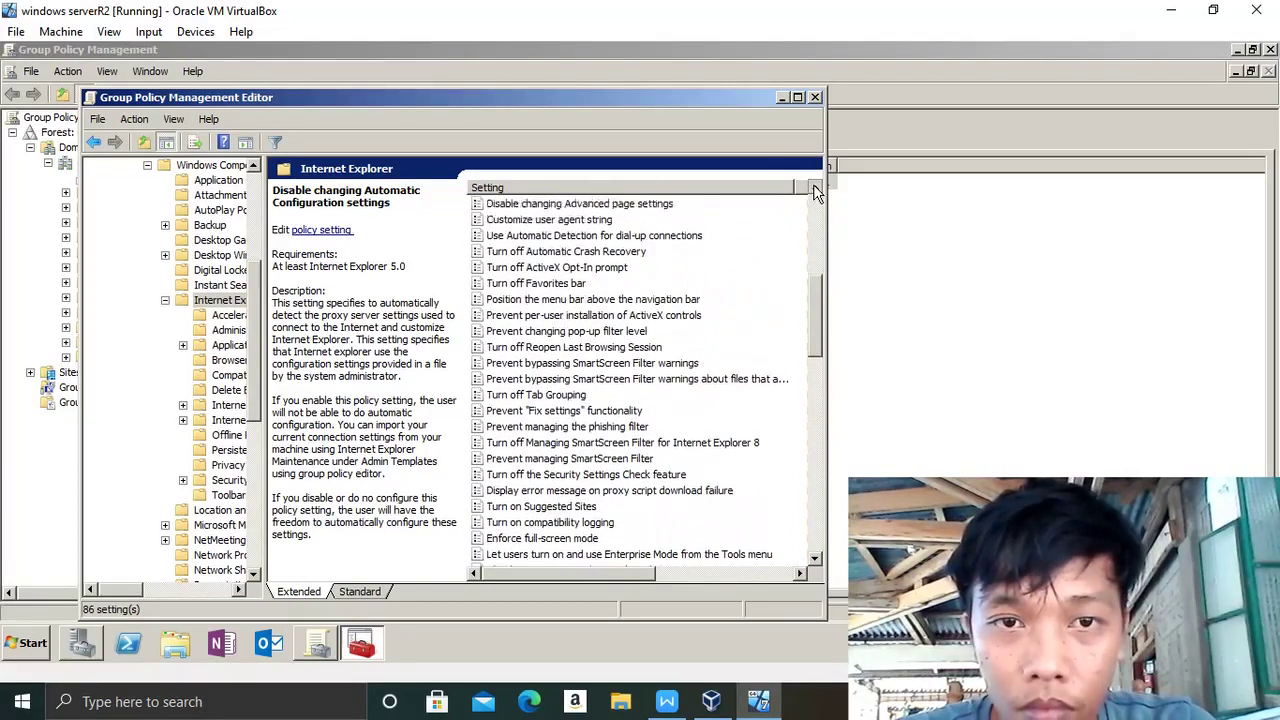
{"action": "scroll", "coordinate": [815, 190], "scroll_direction": "up", "scroll_amount": 3}
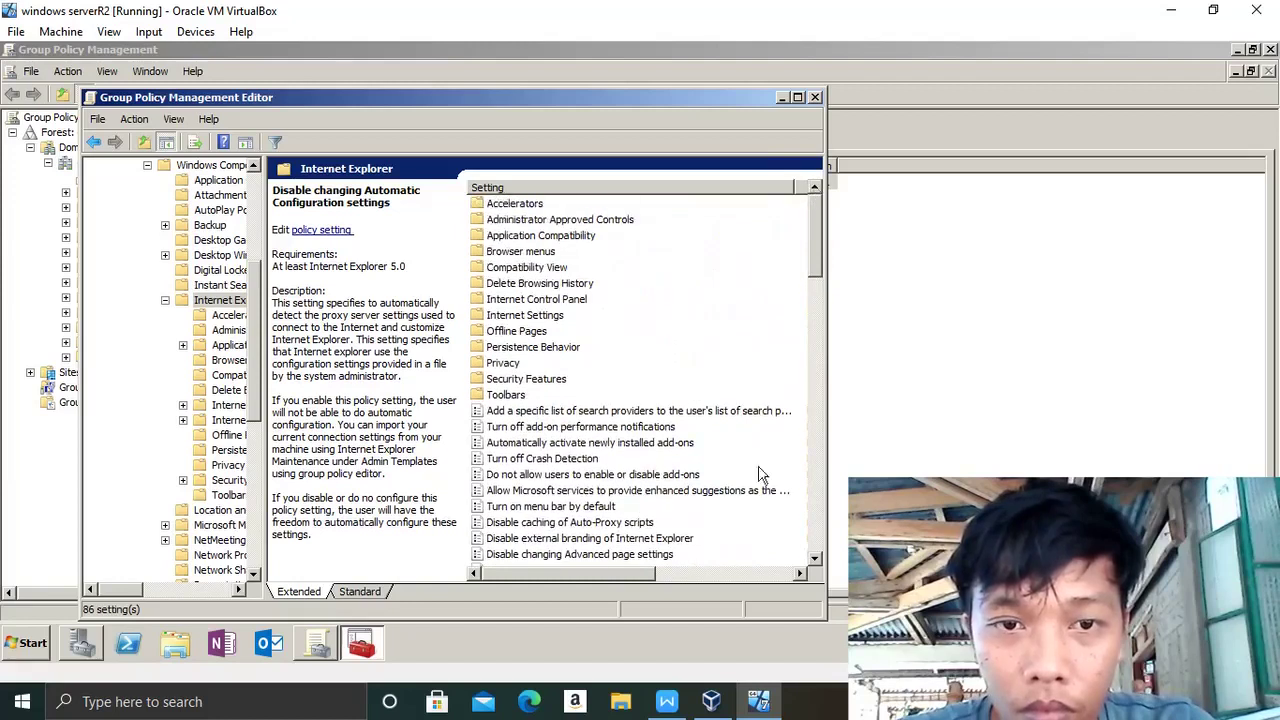
{"action": "scroll", "coordinate": [815, 558], "scroll_direction": "down", "scroll_amount": 8}
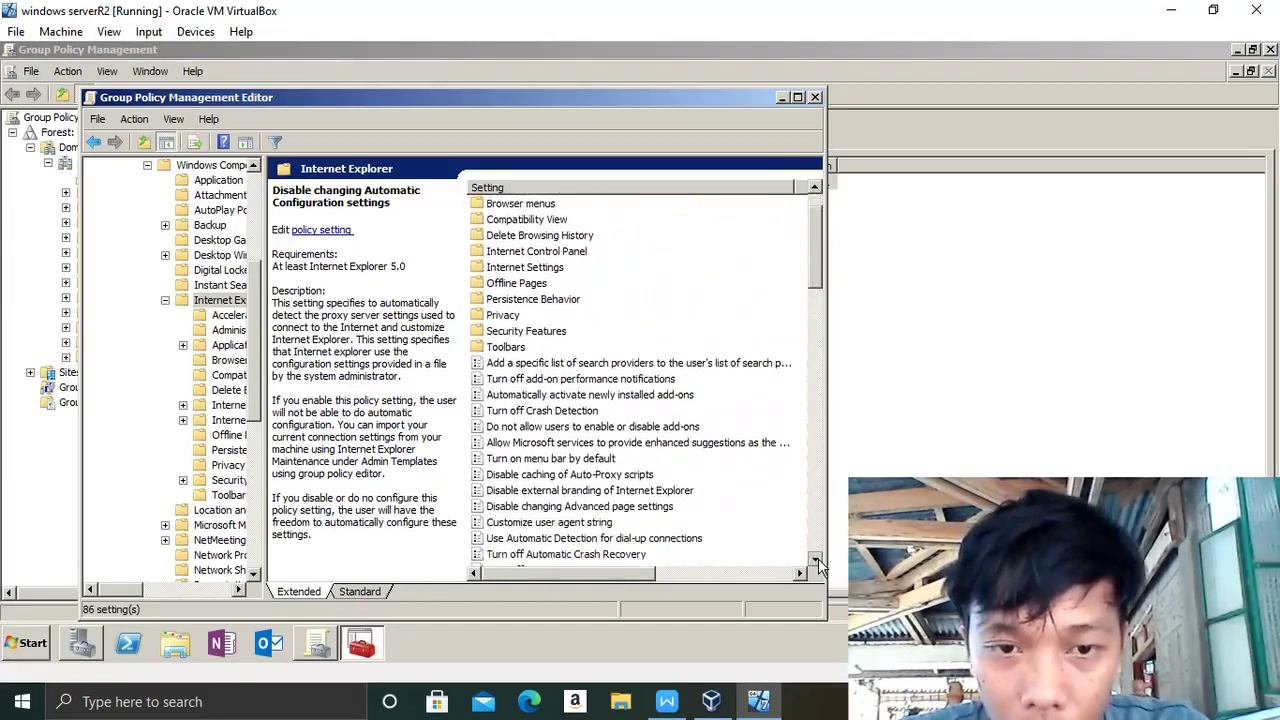
{"action": "scroll", "coordinate": [818, 558], "scroll_direction": "down", "scroll_amount": 5}
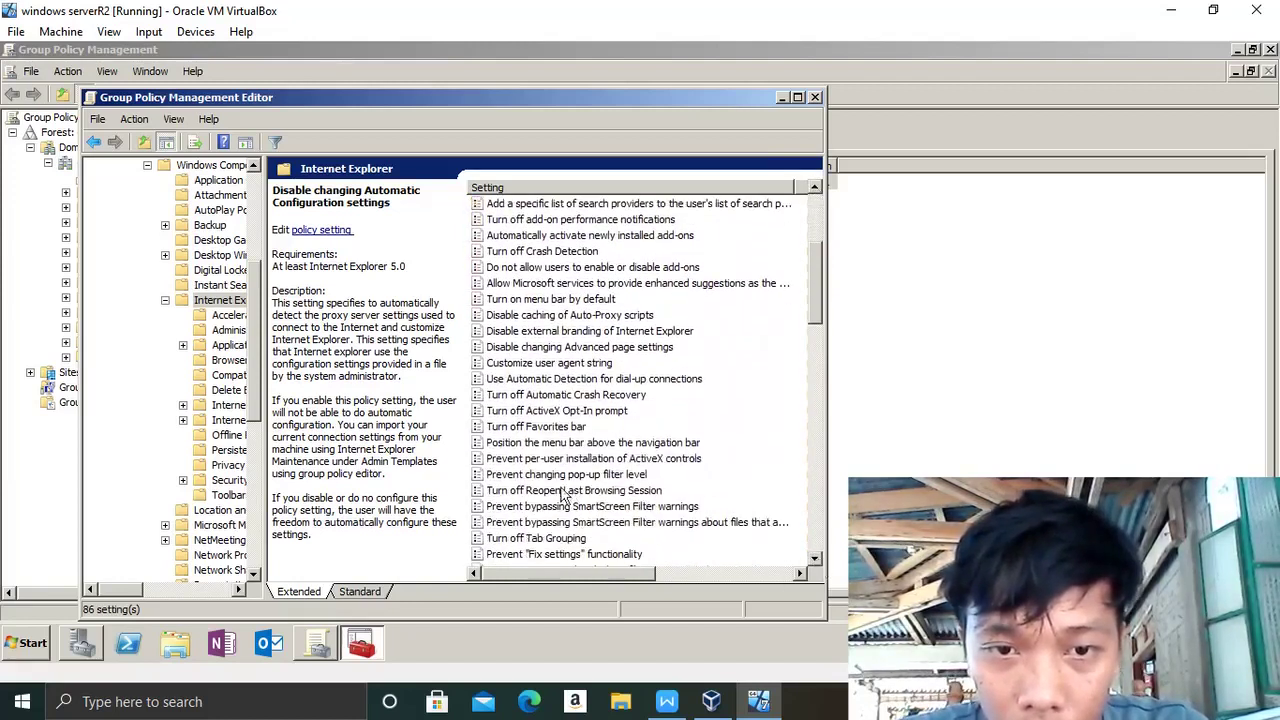
{"action": "scroll", "coordinate": [815, 560], "scroll_direction": "down", "scroll_amount": 7}
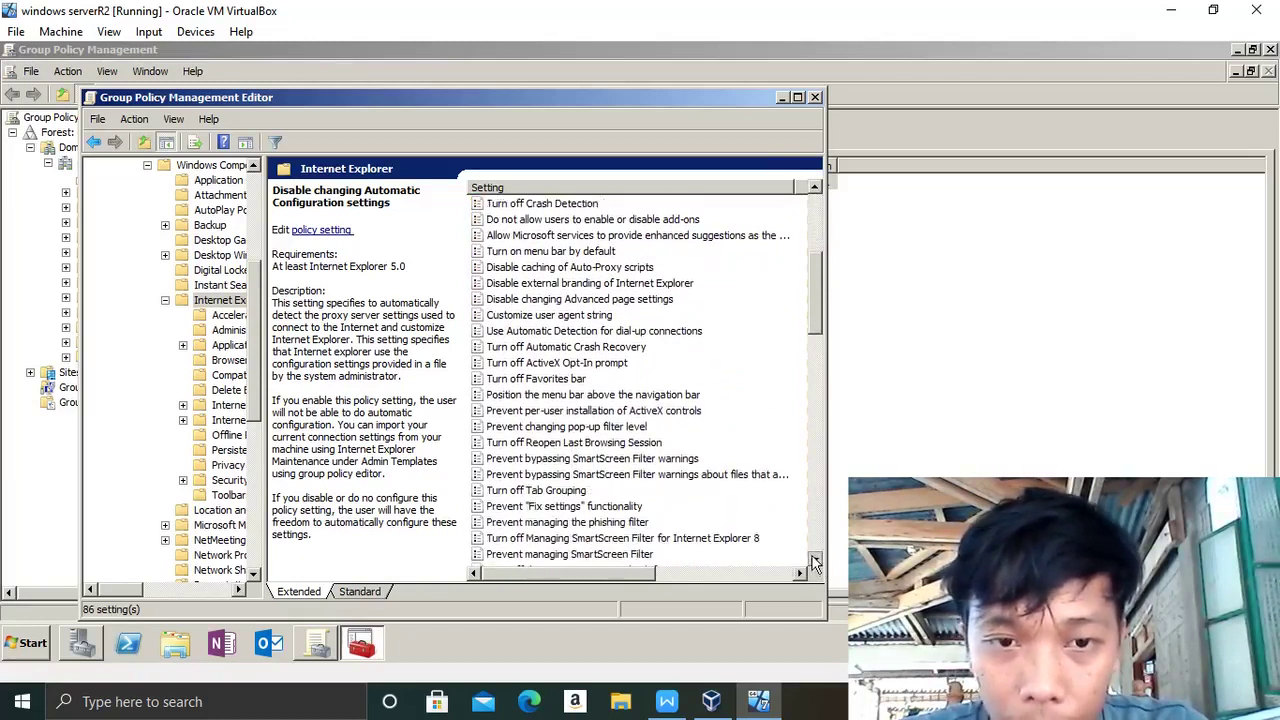
{"action": "left_click", "coordinate": [814, 561]}
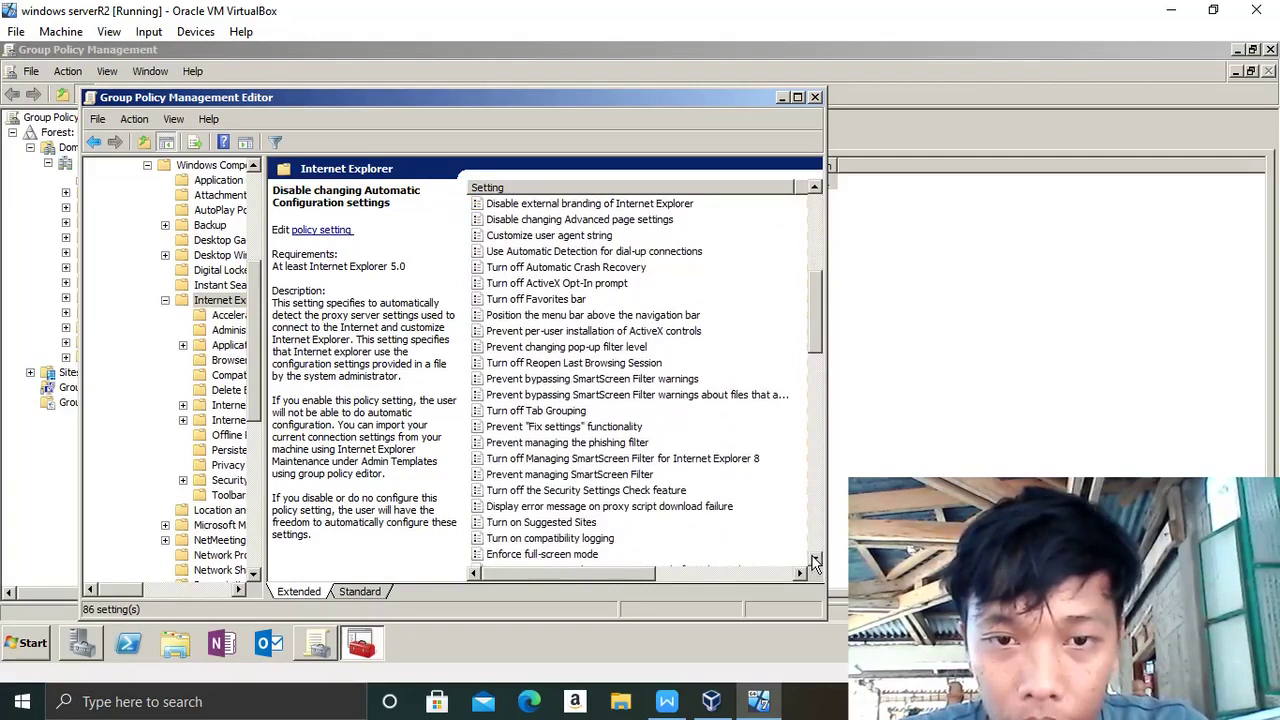
{"action": "left_click", "coordinate": [814, 561]}
{"action": "double_click", "coordinate": [814, 561]}
{"action": "left_click", "coordinate": [814, 561]}
{"action": "triple_click", "coordinate": [814, 561]}
{"action": "triple_click", "coordinate": [814, 561]}
{"action": "double_click", "coordinate": [814, 561]}
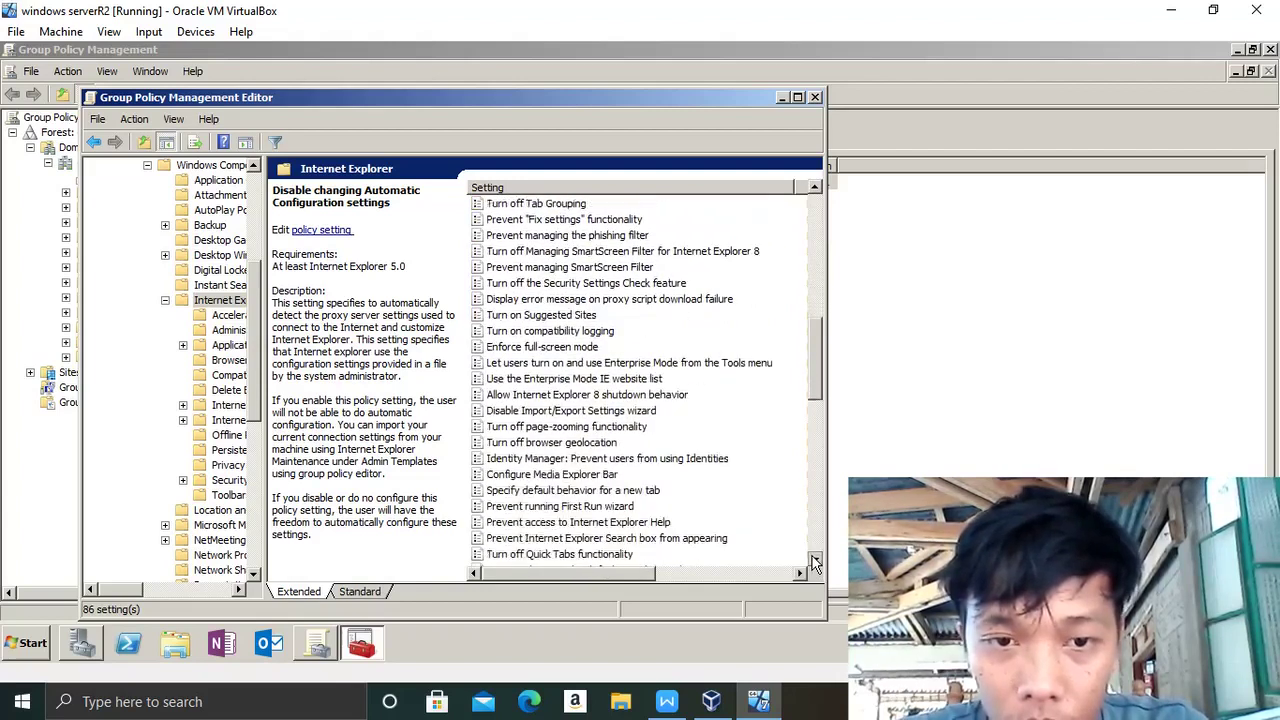
{"action": "double_click", "coordinate": [814, 561]}
{"action": "left_click", "coordinate": [814, 561]}
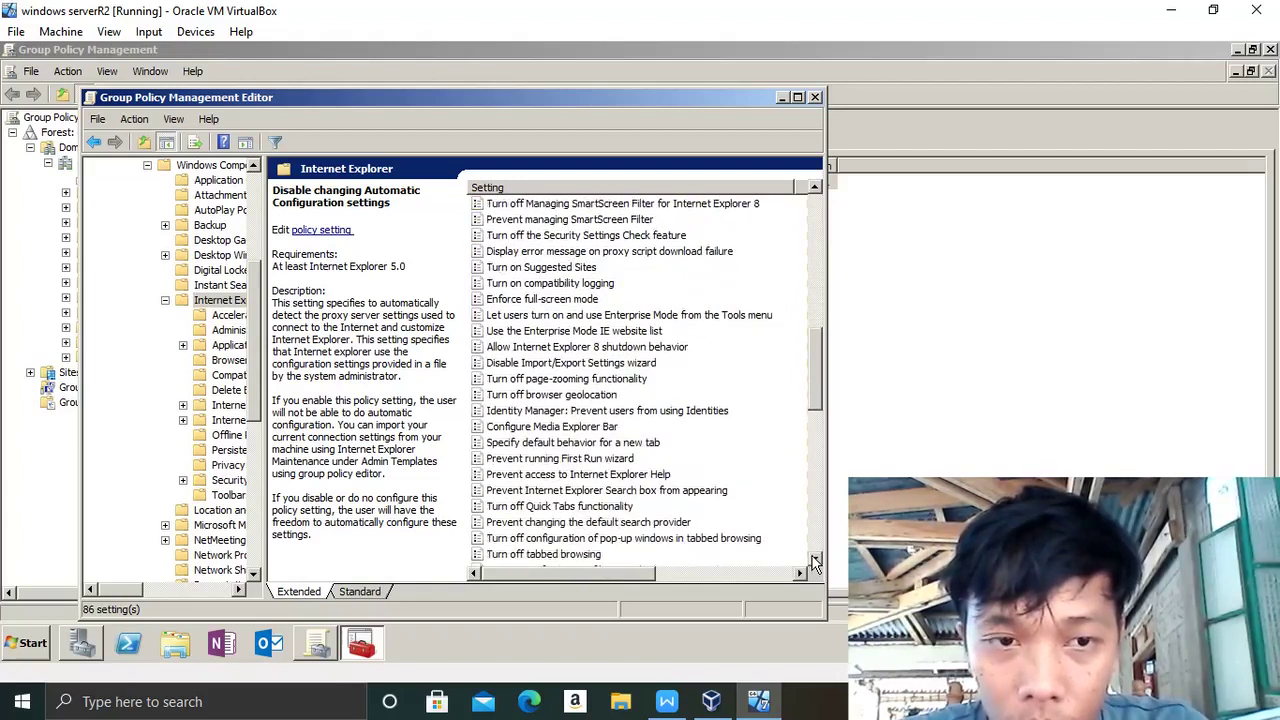
{"action": "left_click", "coordinate": [814, 561]}
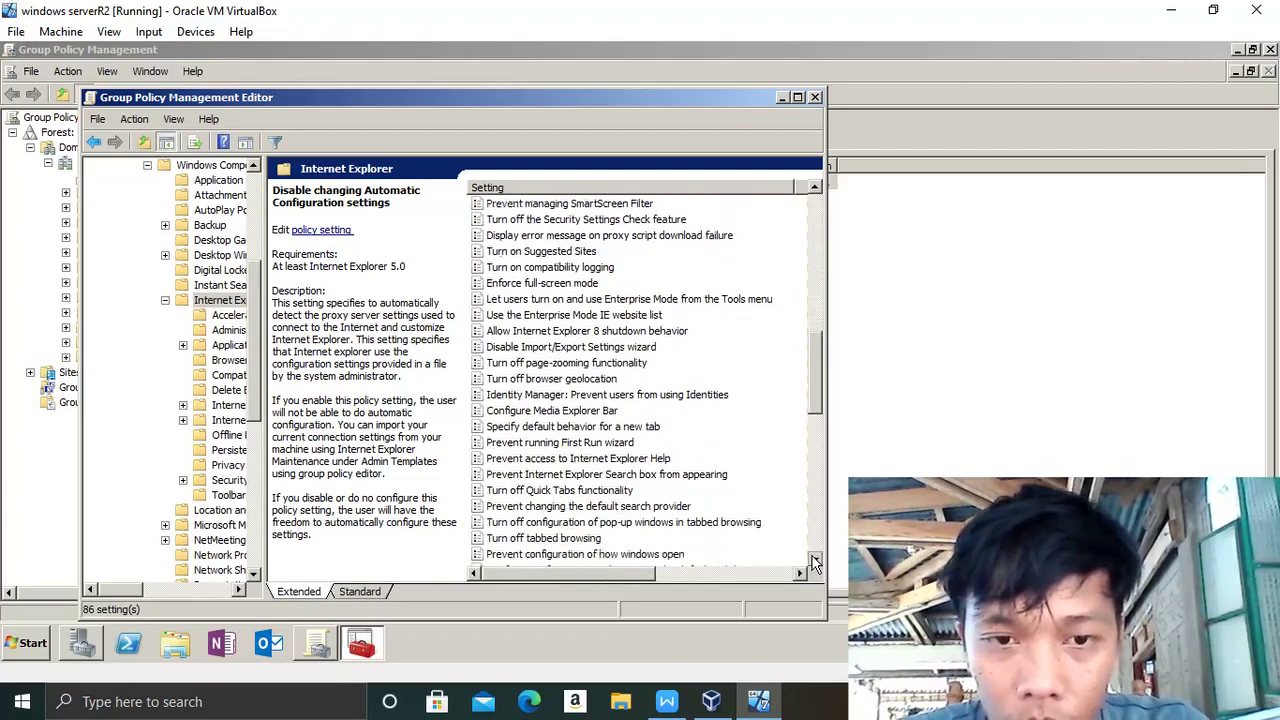
{"action": "left_click", "coordinate": [814, 561]}
{"action": "left_click", "coordinate": [814, 561]}
{"action": "left_click", "coordinate": [814, 561]}
{"action": "left_click", "coordinate": [814, 561]}
{"action": "double_click", "coordinate": [814, 561]}
{"action": "left_click", "coordinate": [814, 561]}
{"action": "triple_click", "coordinate": [814, 561]}
{"action": "triple_click", "coordinate": [814, 561]}
{"action": "triple_click", "coordinate": [814, 561]}
{"action": "triple_click", "coordinate": [814, 561]}
{"action": "triple_click", "coordinate": [814, 561]}
{"action": "double_click", "coordinate": [814, 561]}
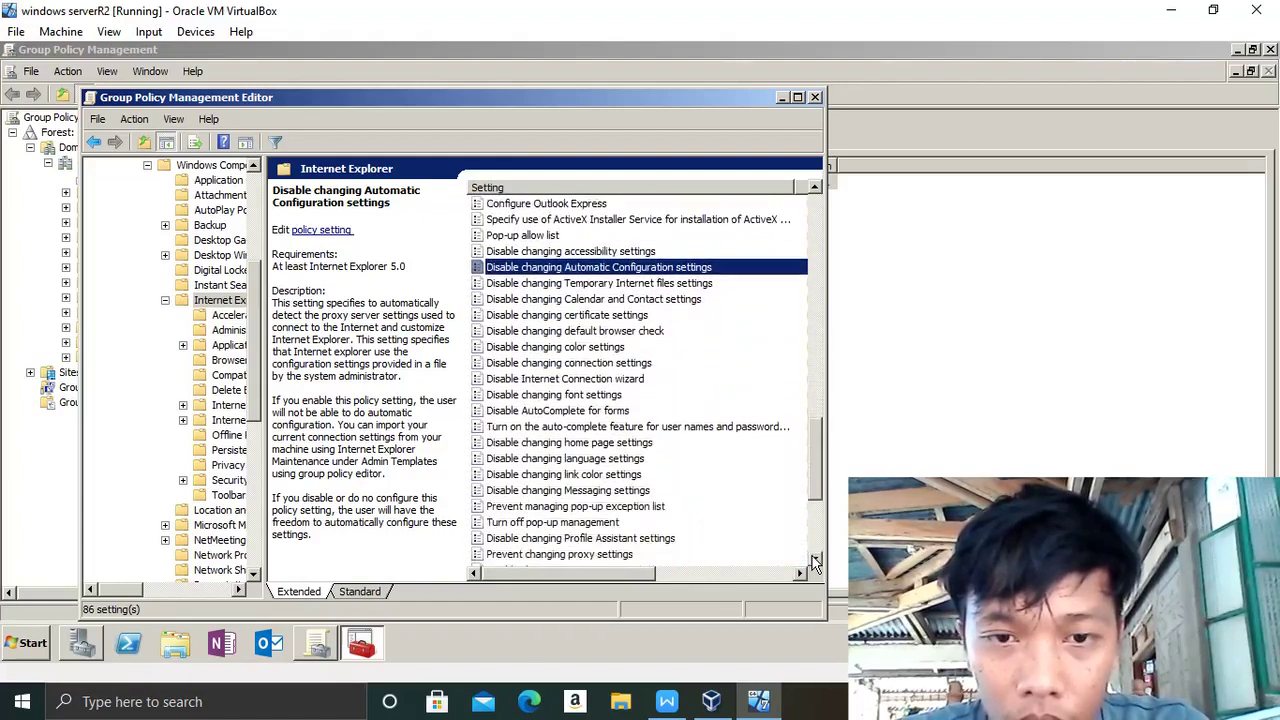
{"action": "double_click", "coordinate": [814, 561]}
{"action": "double_click", "coordinate": [814, 561]}
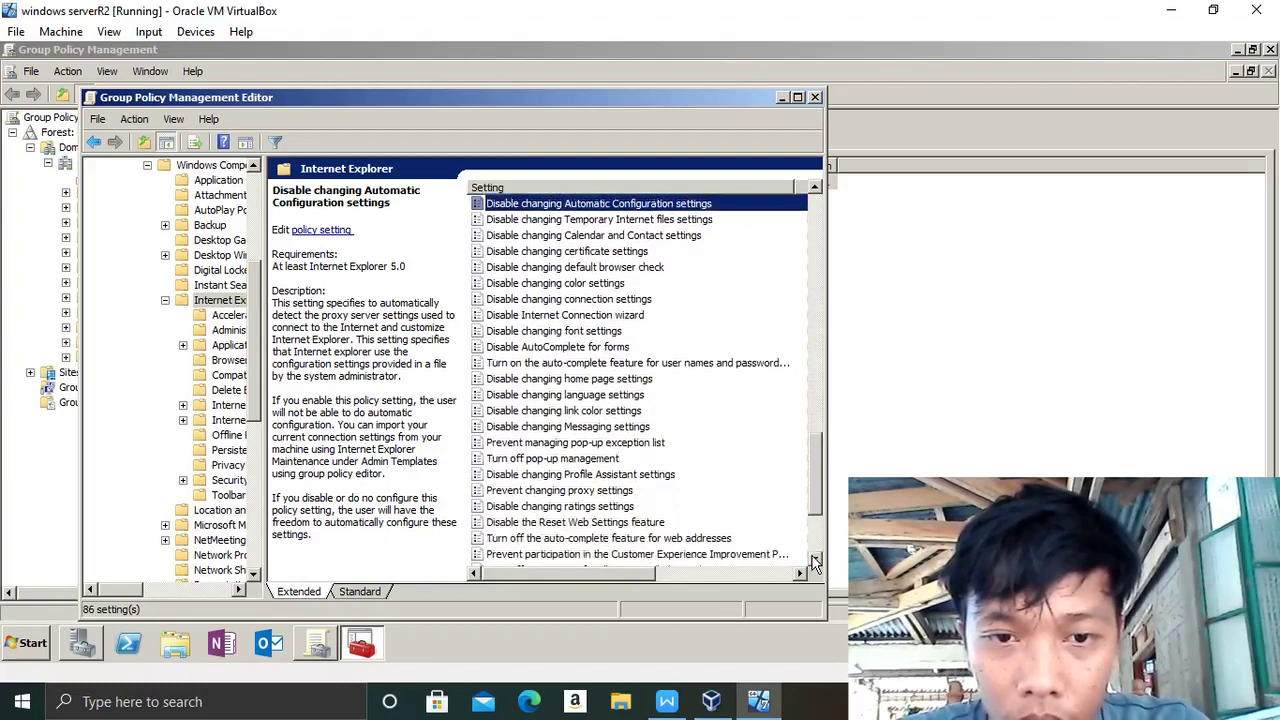
- Apply the 'Prevent changing proxy settings' policy and close Group Policy Management Editor
{"action": "left_click", "coordinate": [600, 491]}
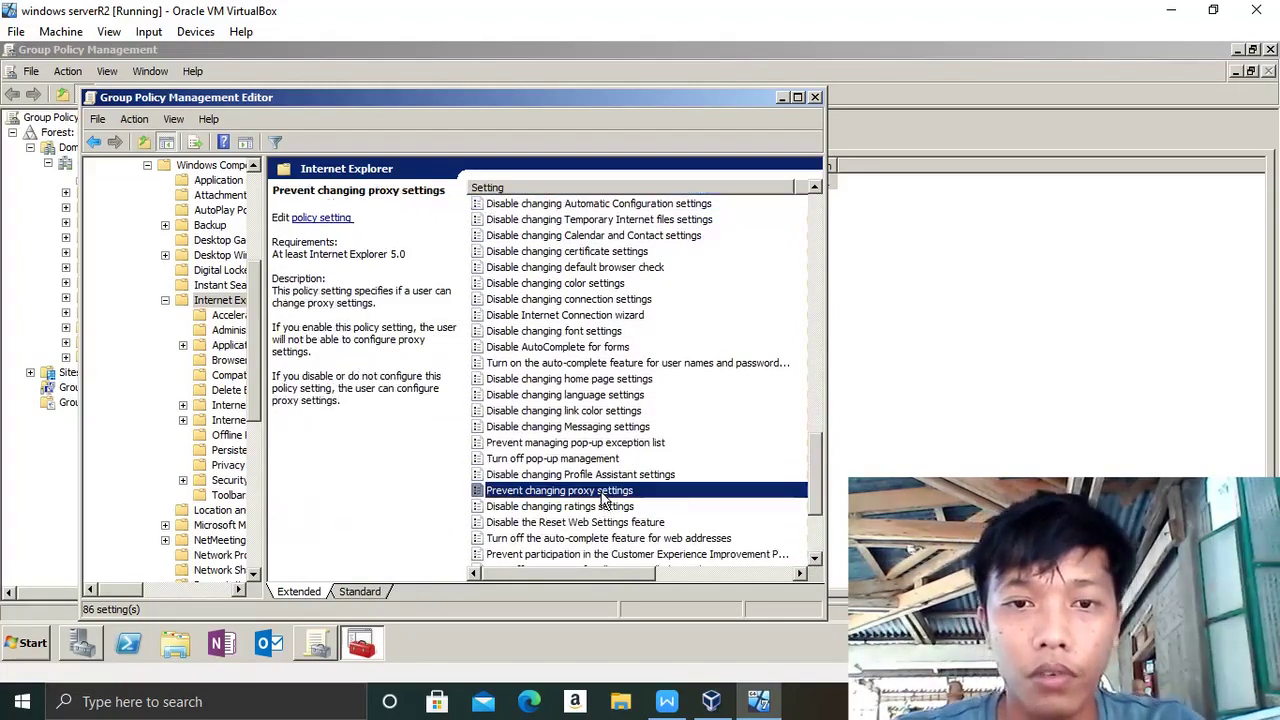
{"action": "double_click", "coordinate": [604, 491]}
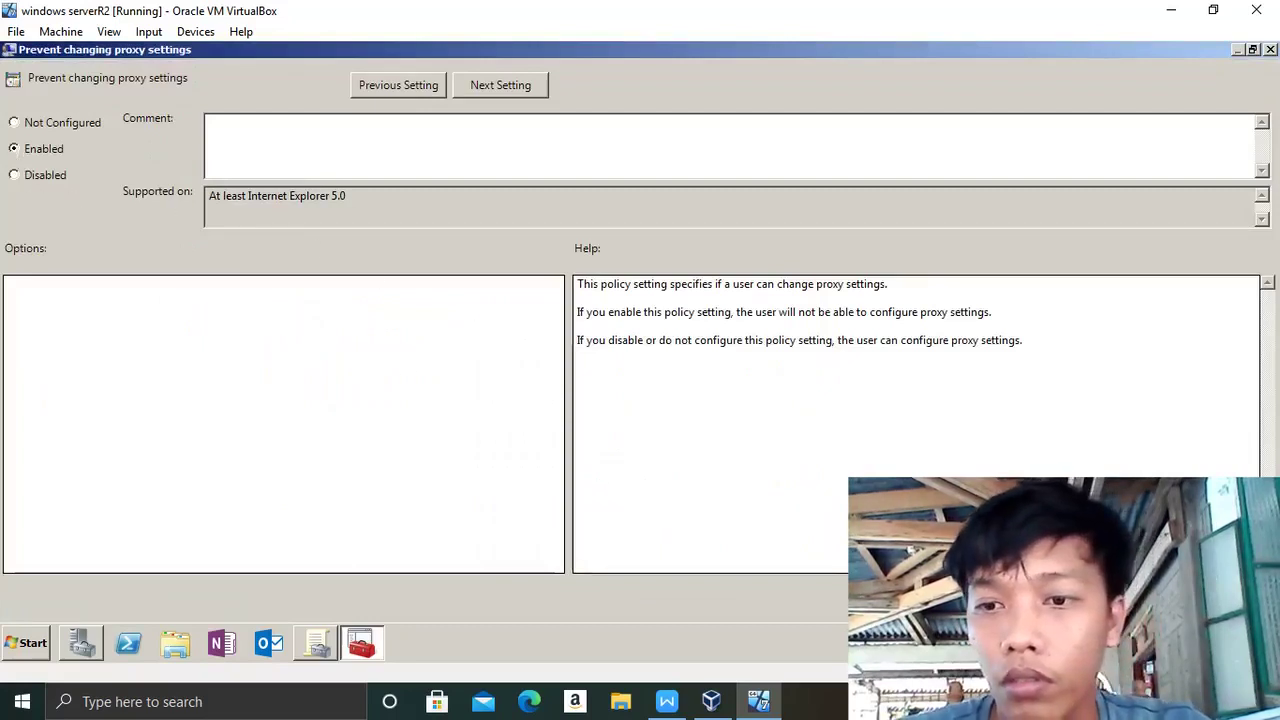
{"action": "key", "text": "Return"}
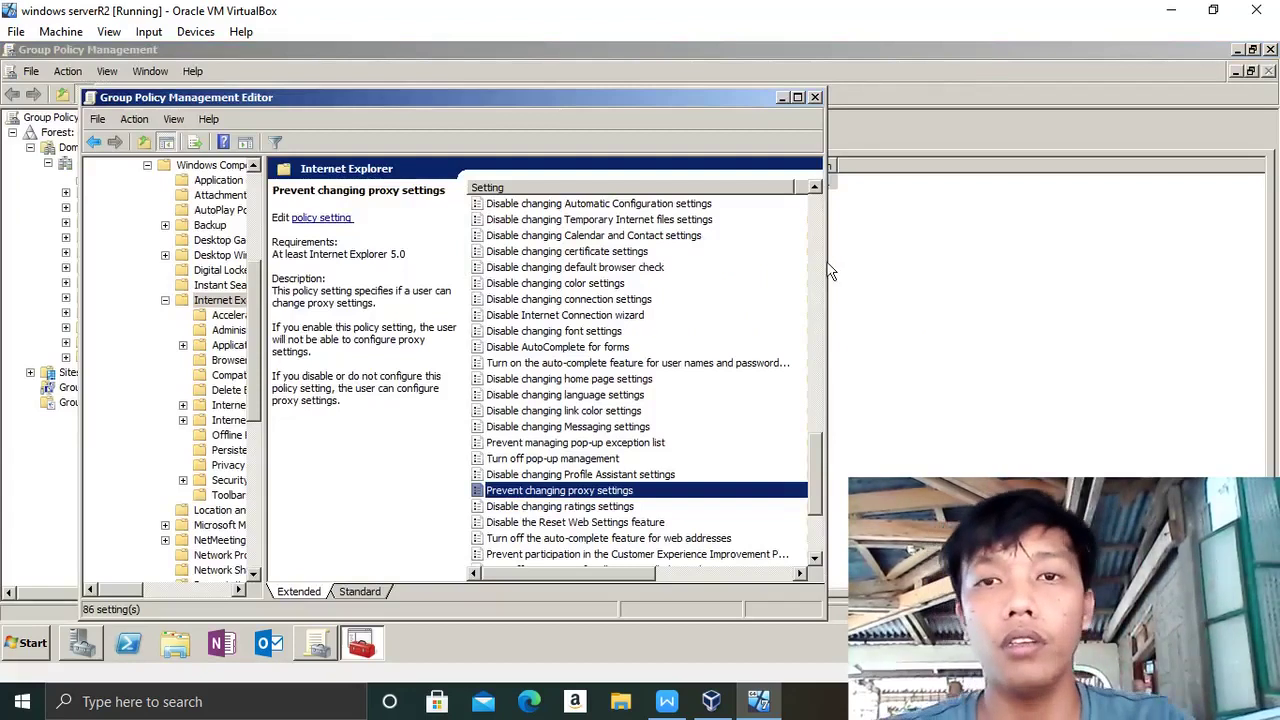
{"action": "left_click", "coordinate": [815, 97]}
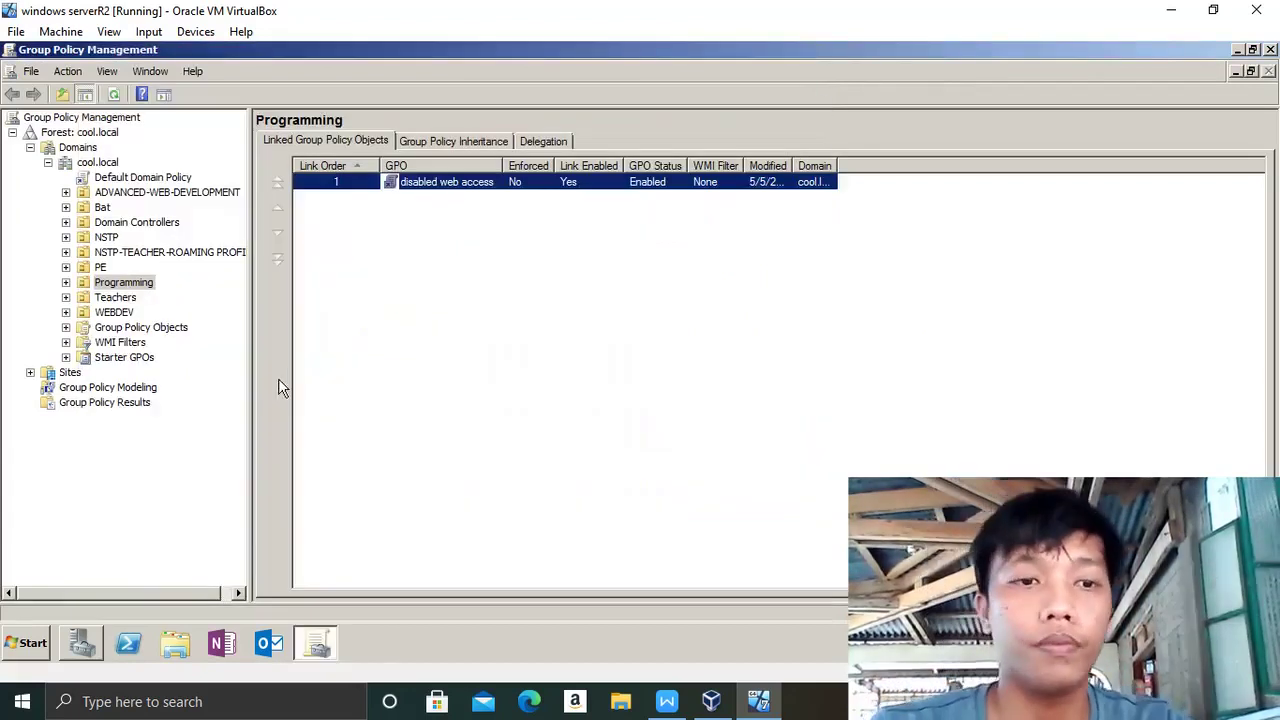
- Launch Internet Explorer and open Internet Options on the Connections tab
{"action": "left_click", "coordinate": [38, 642]}
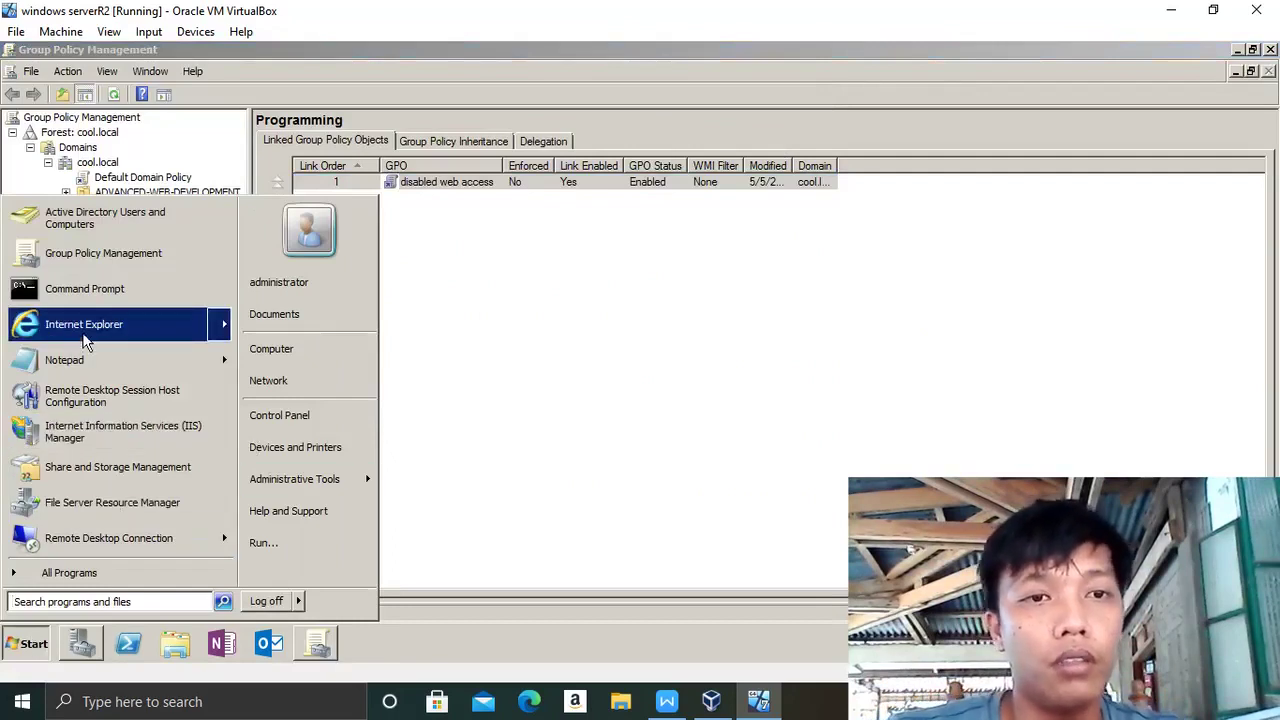
{"action": "left_click", "coordinate": [84, 338]}
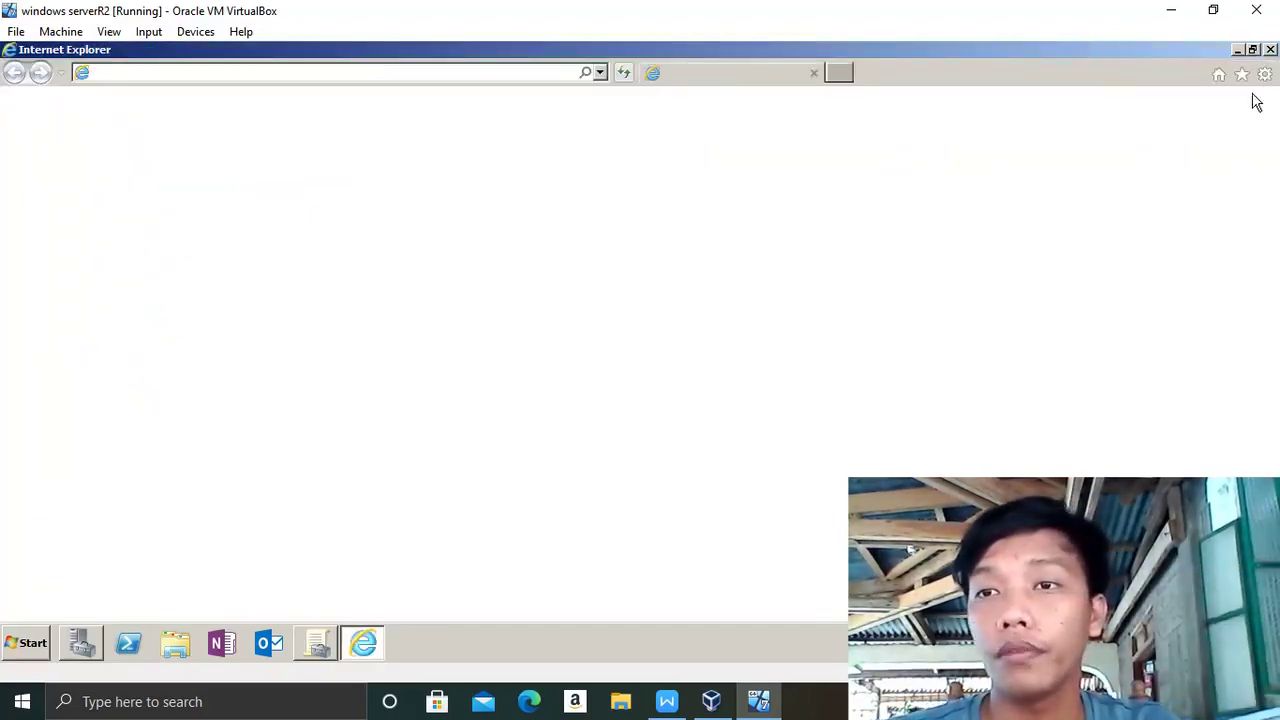
{"action": "left_click", "coordinate": [1265, 76]}
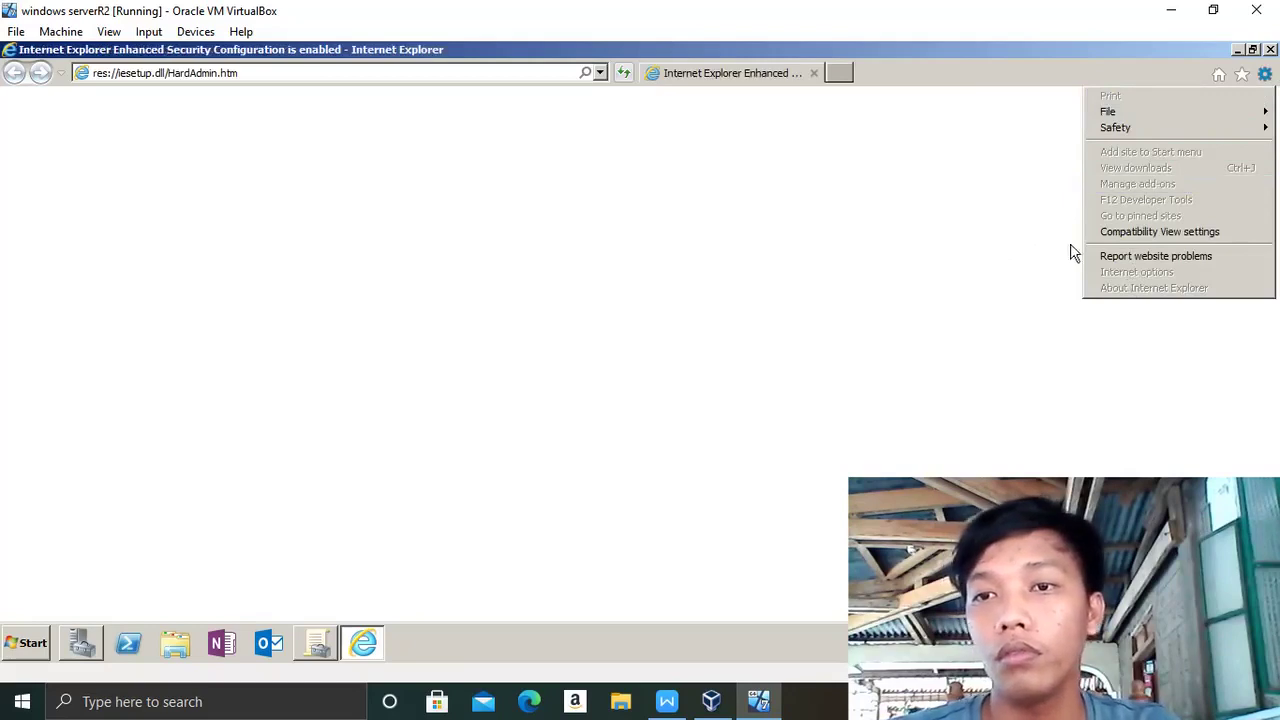
{"action": "left_click", "coordinate": [970, 222]}
{"action": "left_click", "coordinate": [1265, 75]}
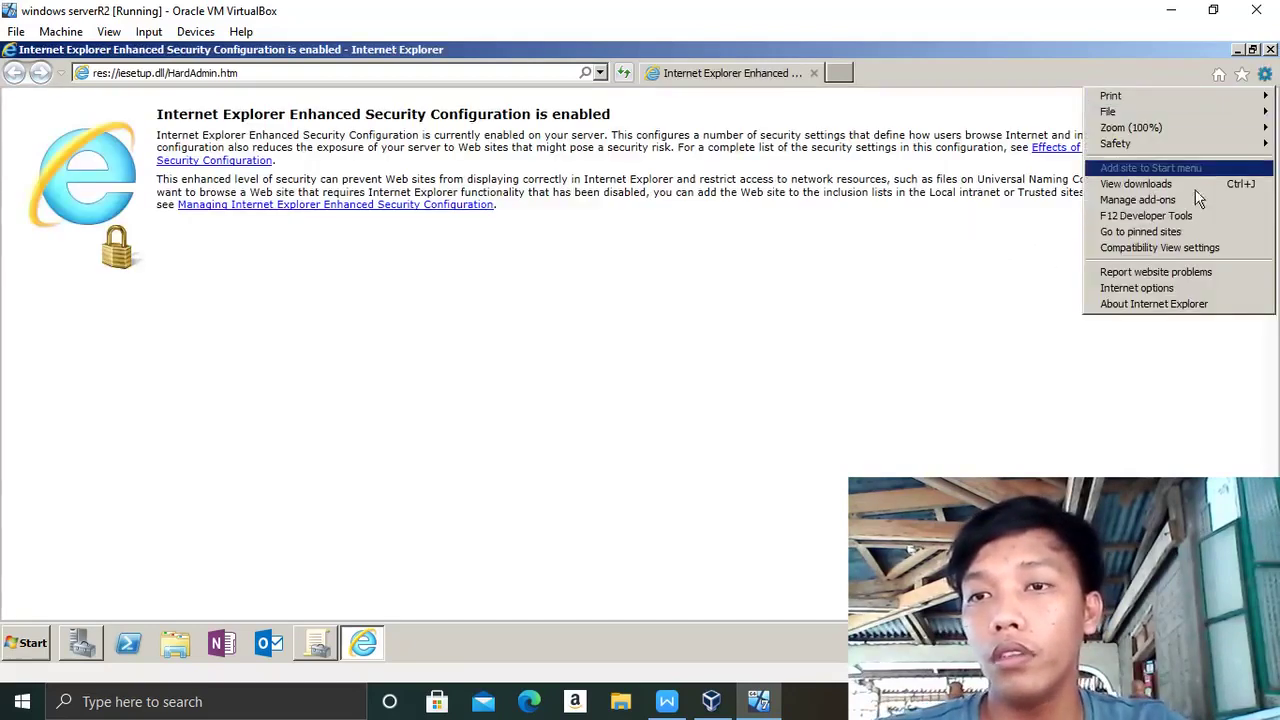
{"action": "left_click", "coordinate": [1158, 285]}
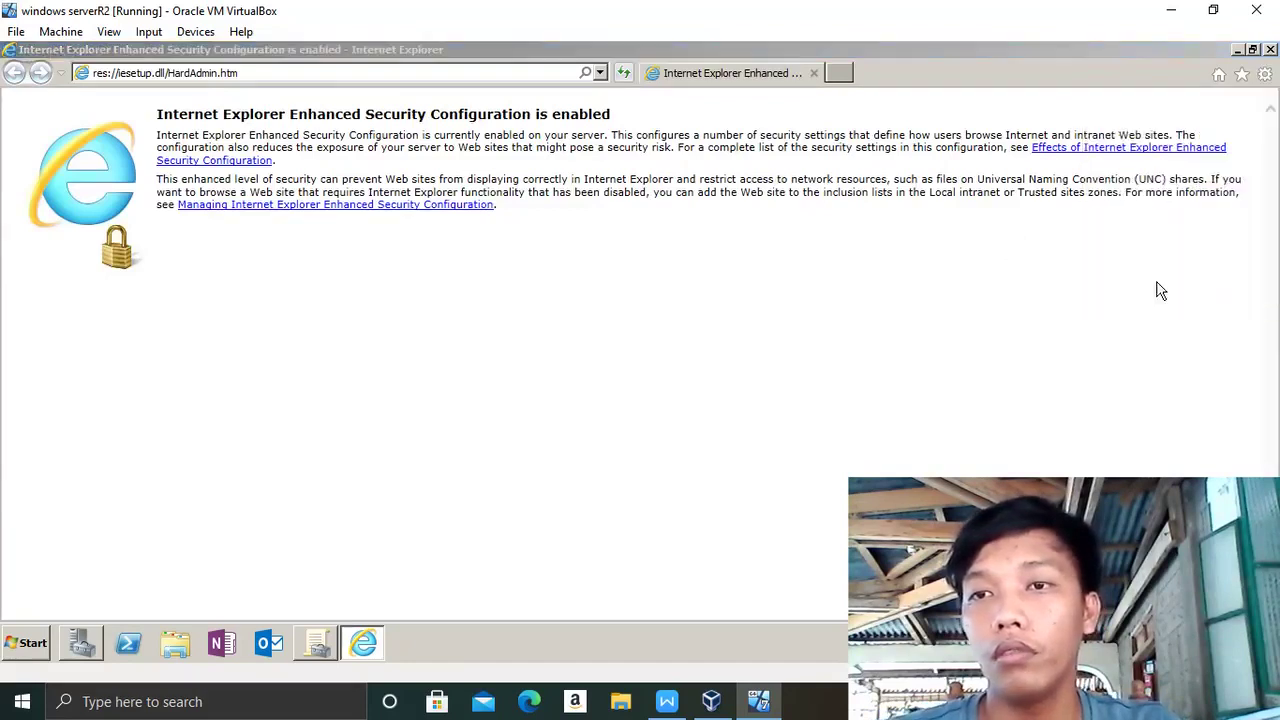
{"action": "left_click", "coordinate": [228, 94]}
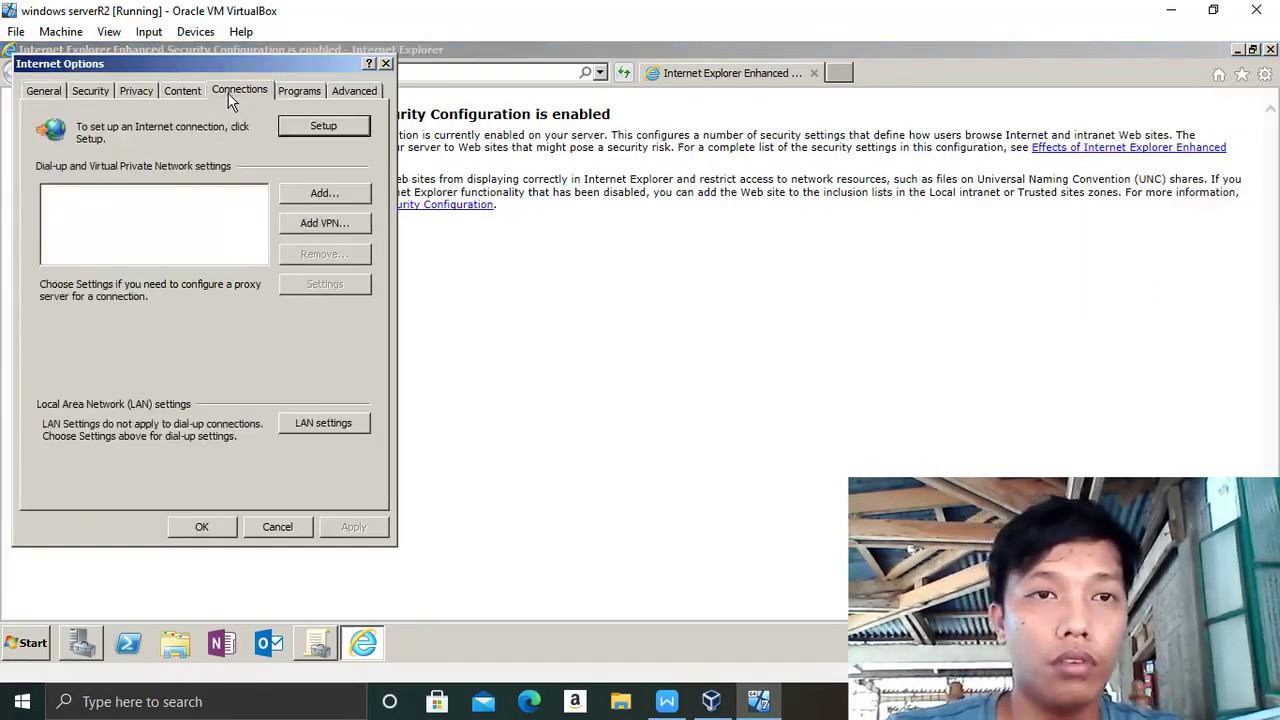
- Check the LAN proxy 127.0.0.1 port 80 and its *theSysadminChannel.com exception
{"action": "left_click", "coordinate": [312, 424]}
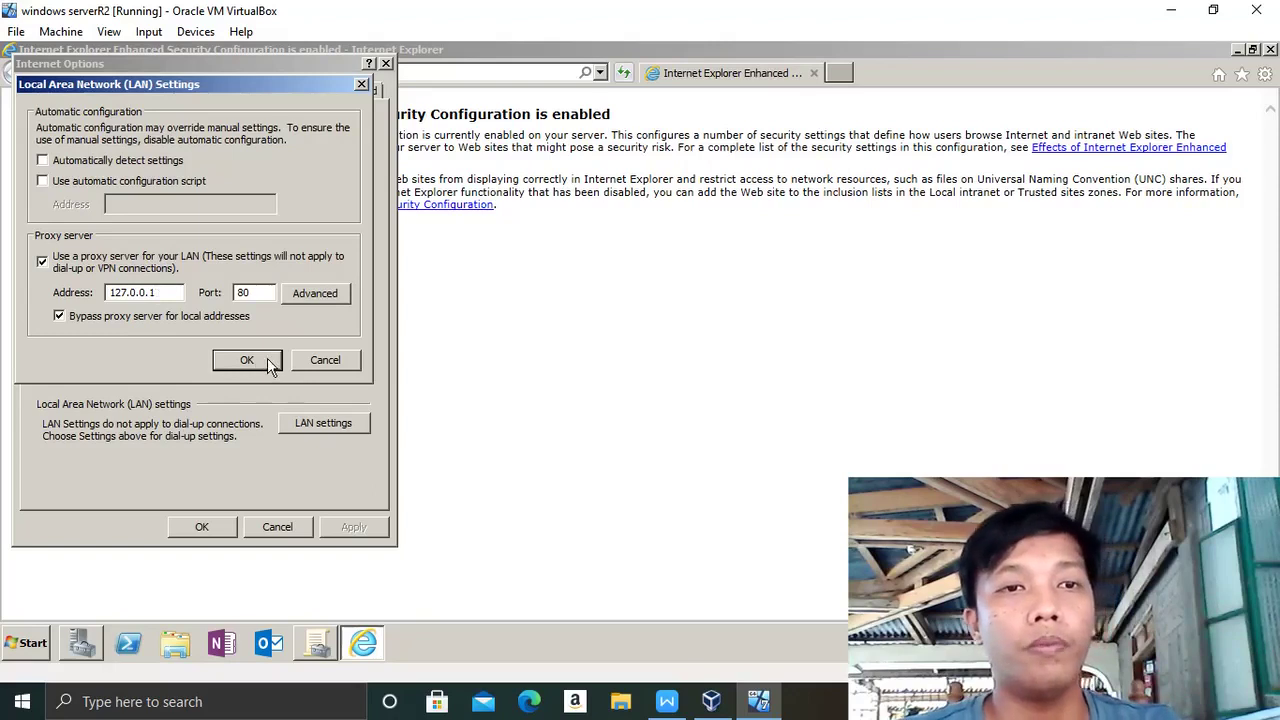
{"action": "left_click", "coordinate": [315, 293]}
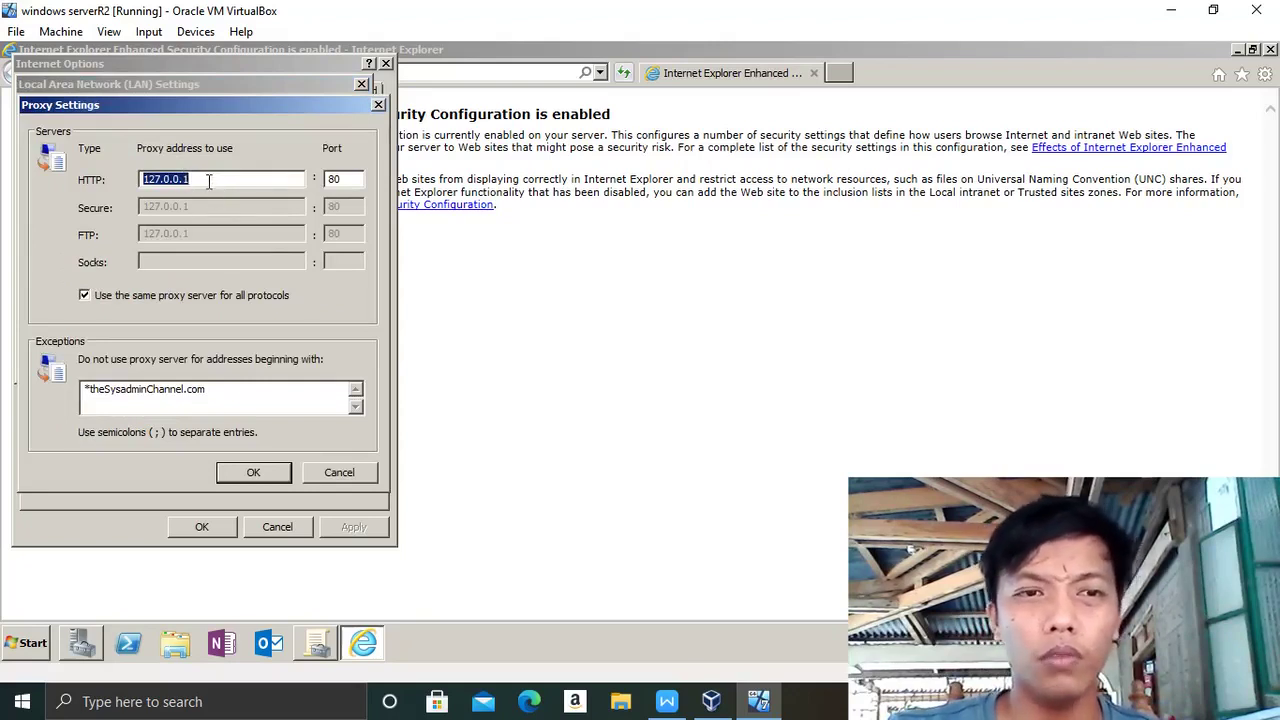
{"action": "left_click", "coordinate": [242, 387]}
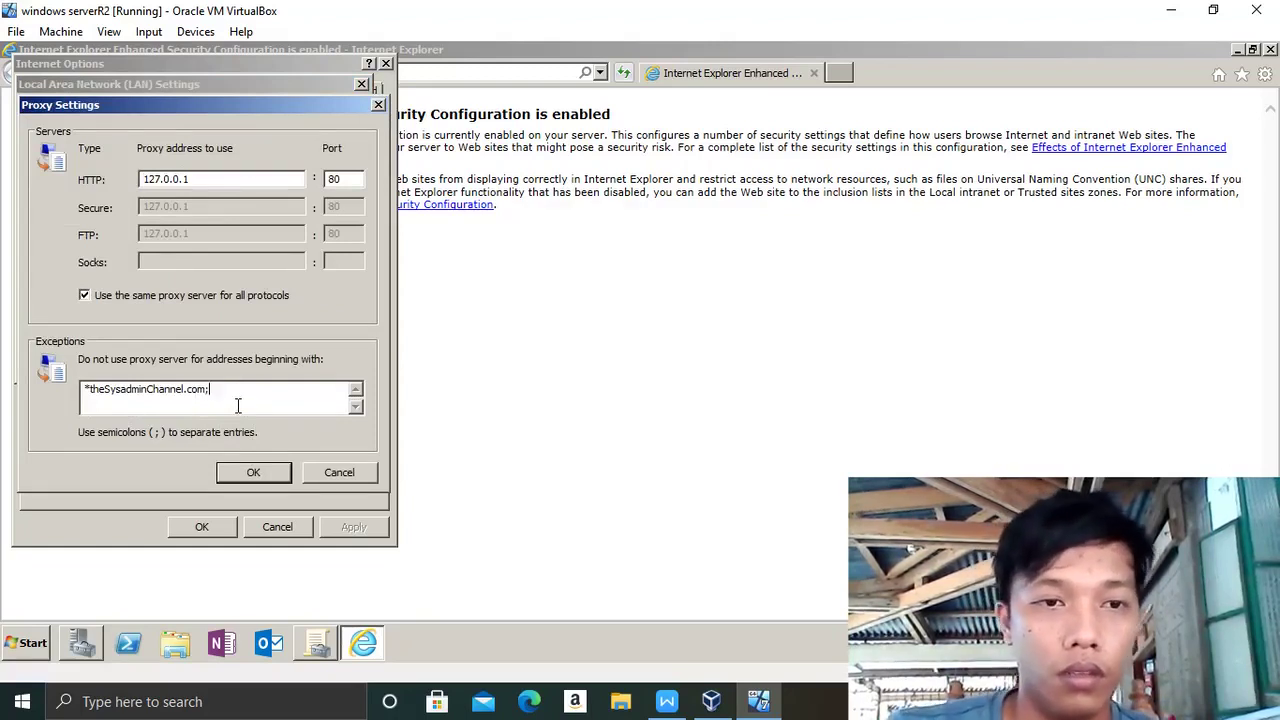
{"action": "left_click", "coordinate": [253, 476]}
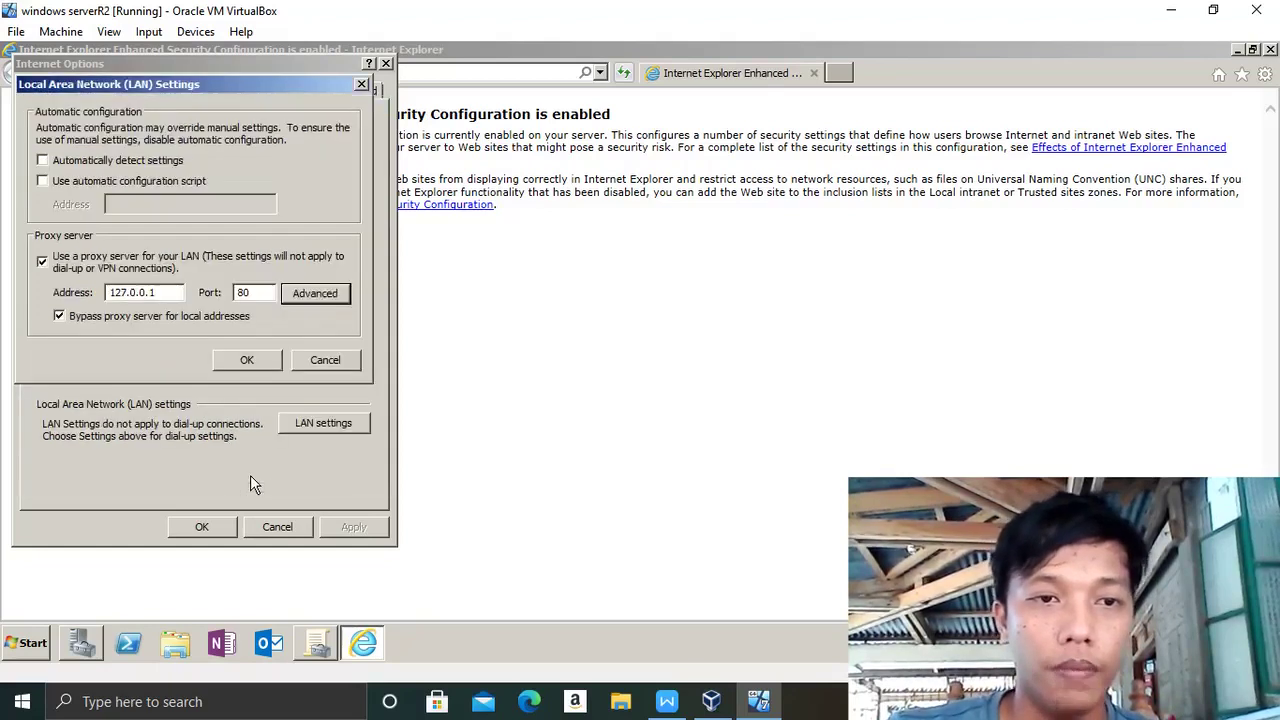
- Close LAN Settings and Internet Options with OK
{"action": "left_click", "coordinate": [208, 533]}
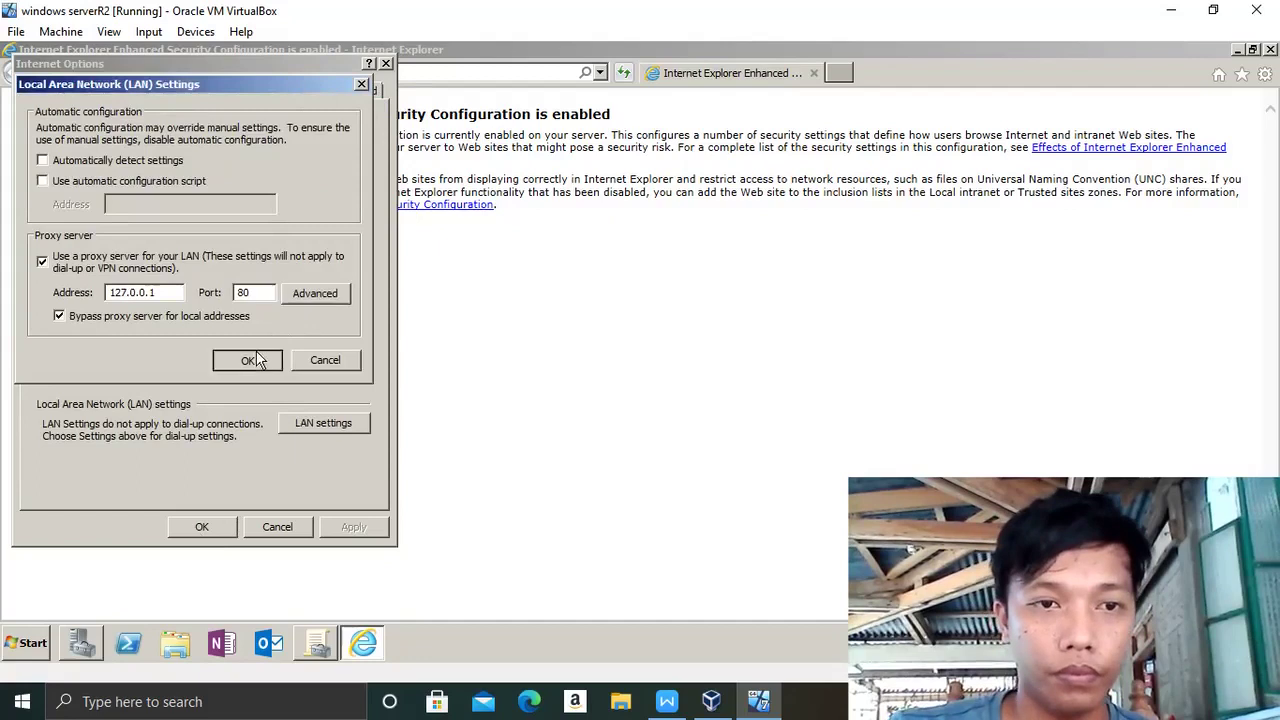
{"action": "left_click", "coordinate": [250, 360]}
{"action": "left_click", "coordinate": [222, 526]}
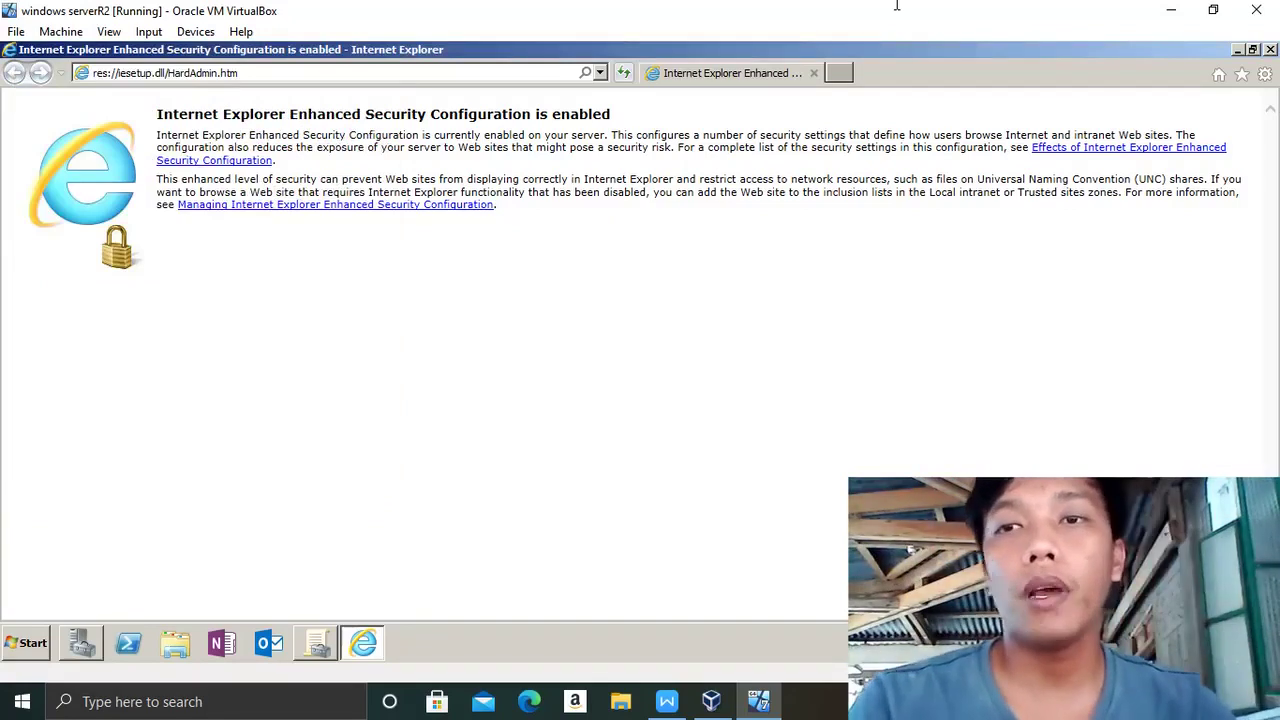
- Close Internet Explorer, glance at VirtualBox Manager, and return to the Windows Server VM window
{"action": "left_click", "coordinate": [1271, 50]}
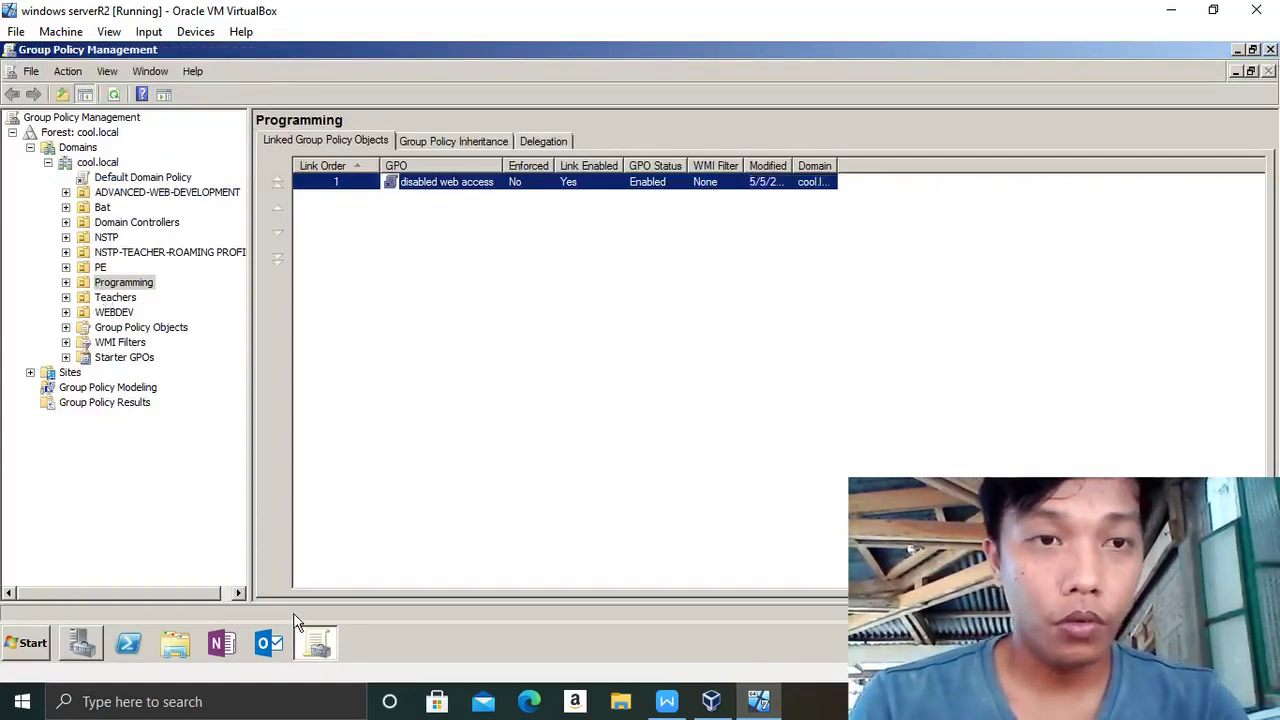
{"action": "left_click", "coordinate": [20, 646]}
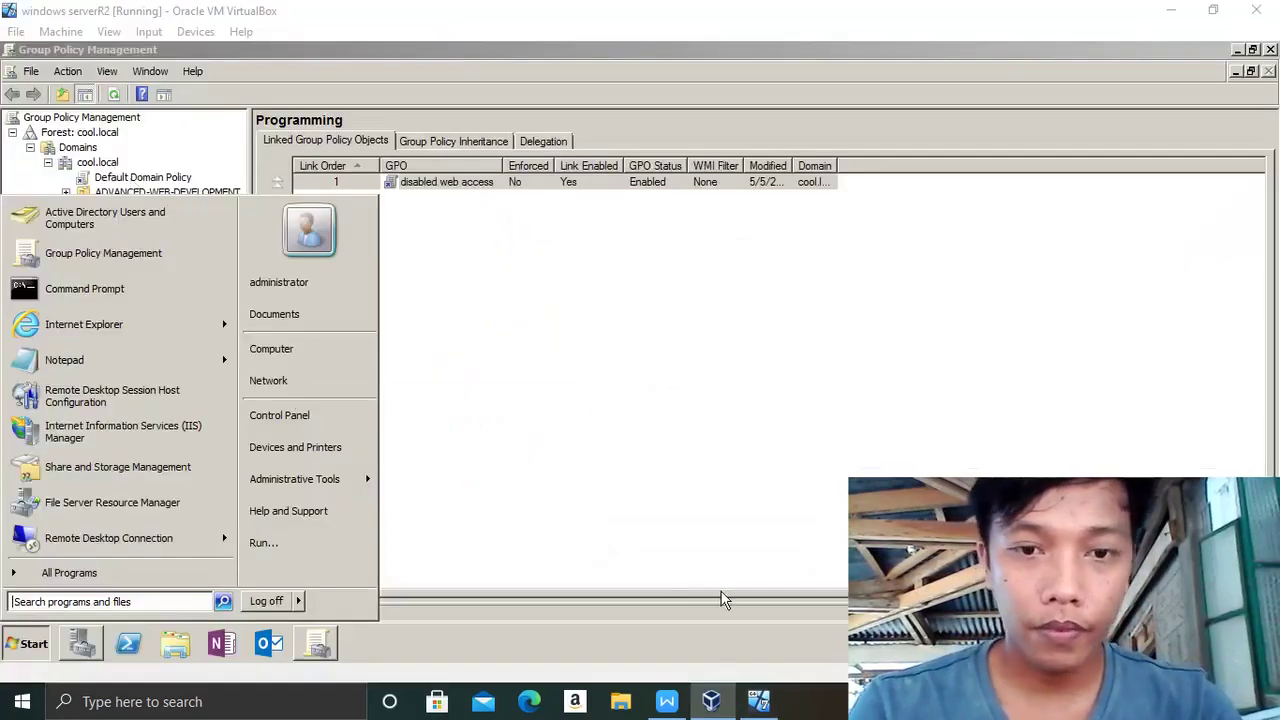
{"action": "mouse_move", "coordinate": [720, 704]}
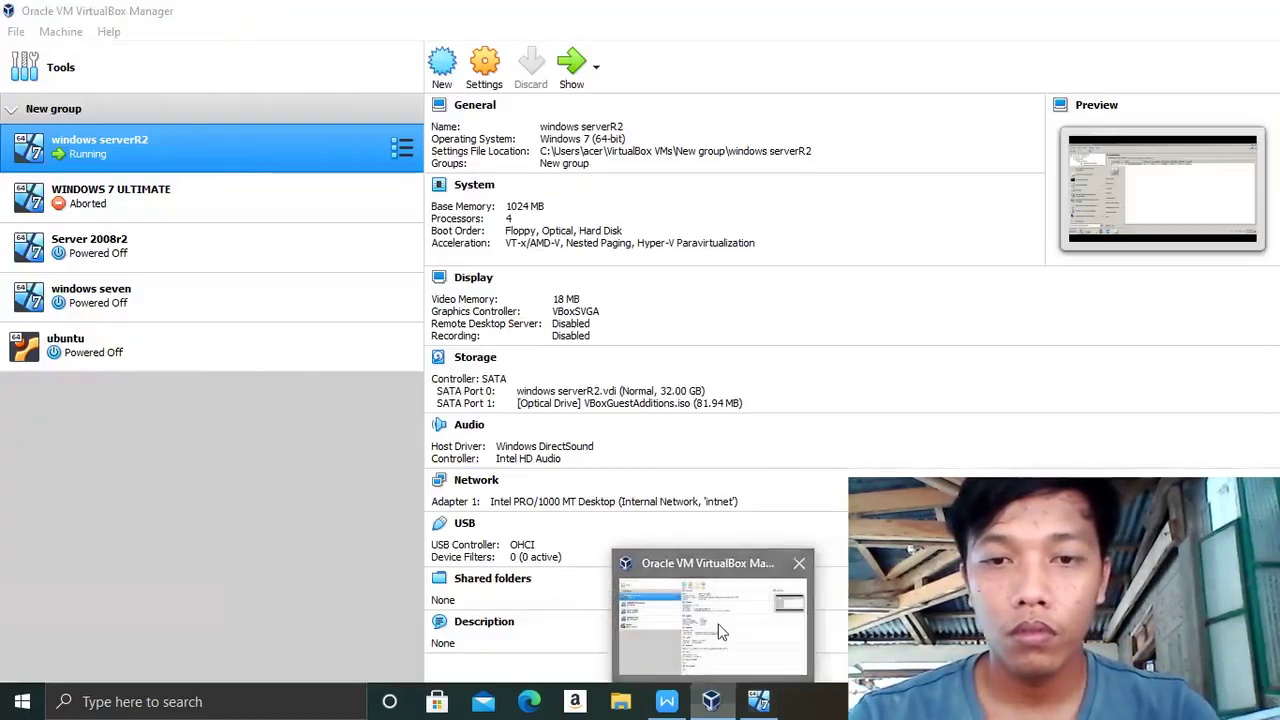
{"action": "left_click", "coordinate": [719, 626]}
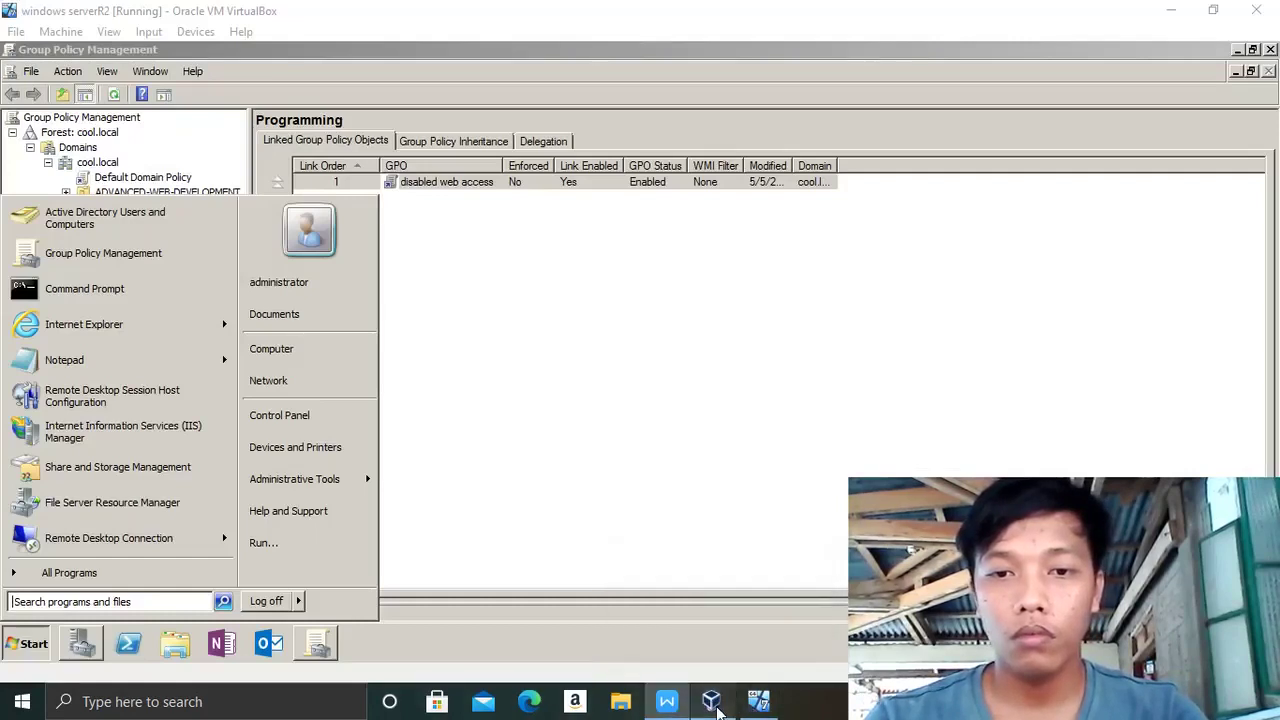
{"action": "left_click", "coordinate": [686, 711]}
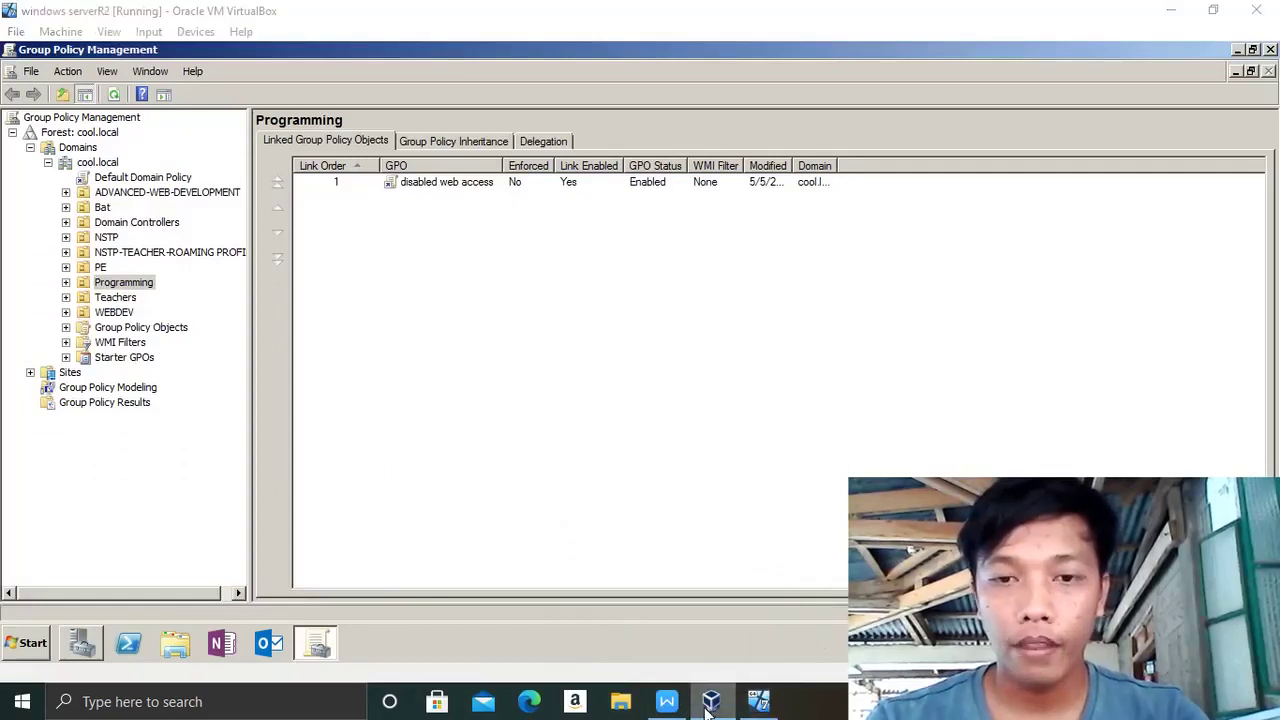
{"action": "mouse_move", "coordinate": [710, 705]}
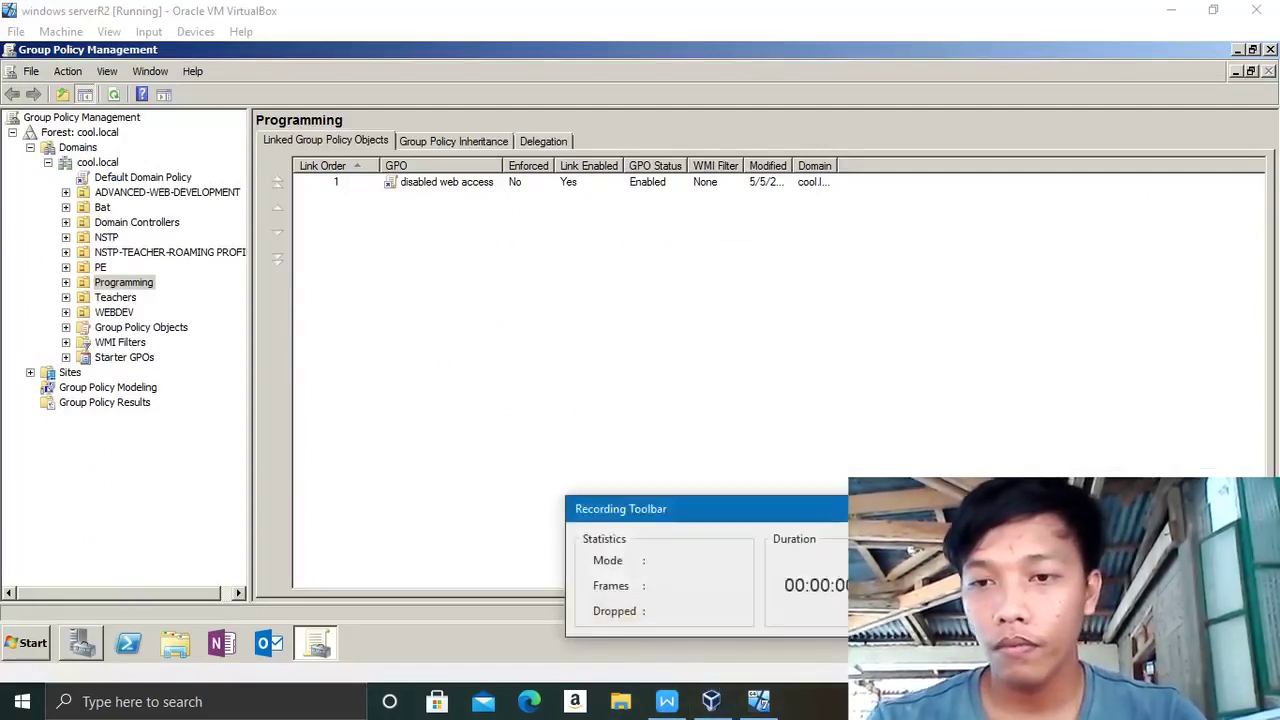
{"action": "key", "text": "alt+Tab"}
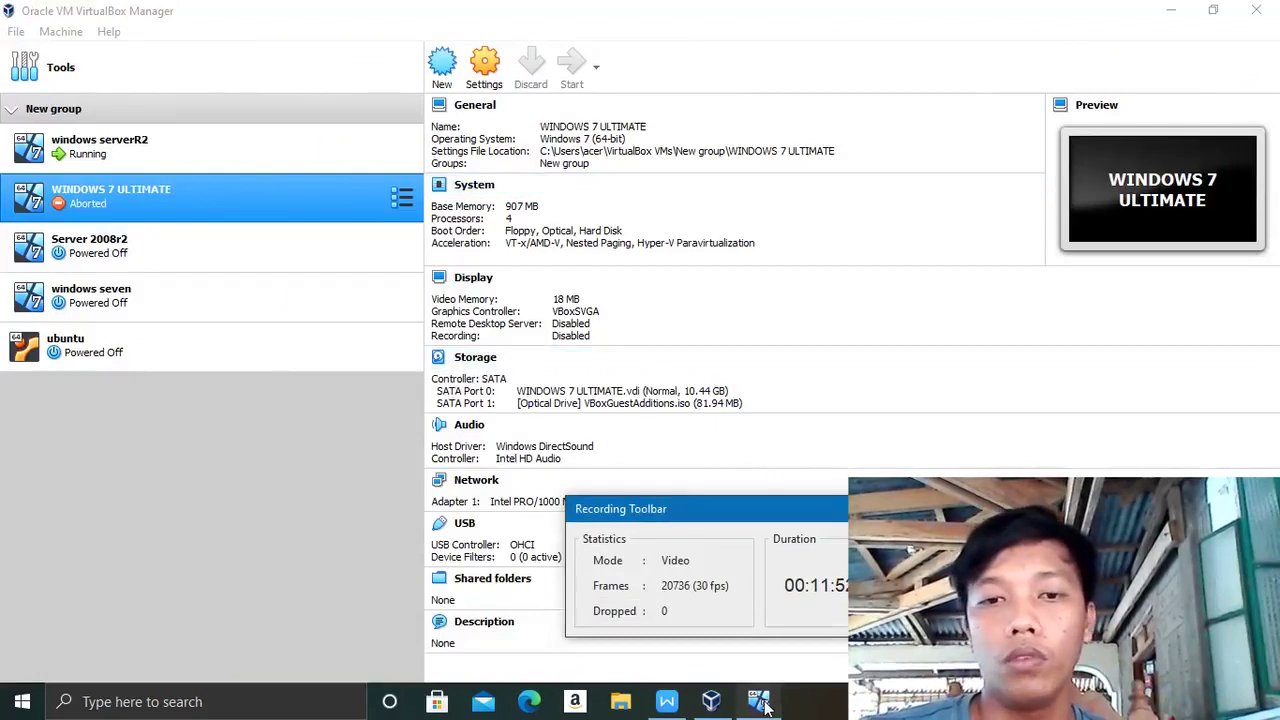
{"action": "key", "text": "alt+Tab"}
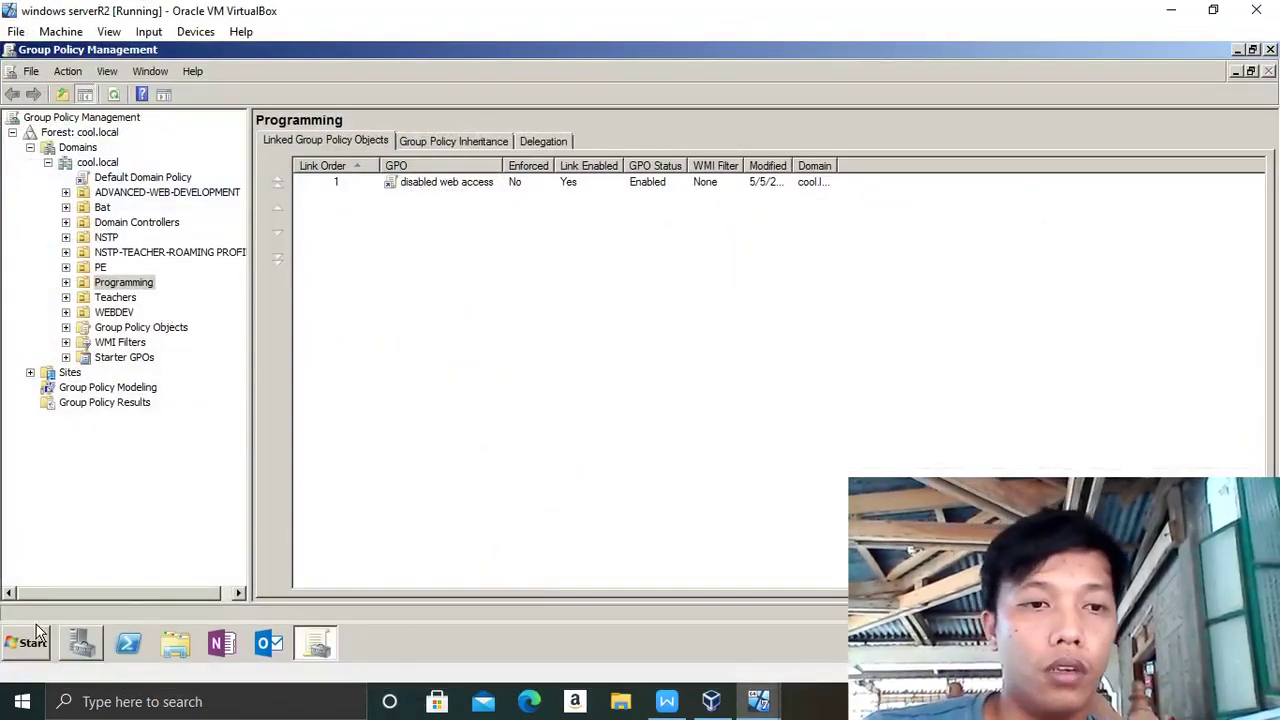
- Open Active Directory Users and Computers from Administrative Tools, then minimize the server VM to reveal Windows 7
{"action": "left_click", "coordinate": [40, 645]}
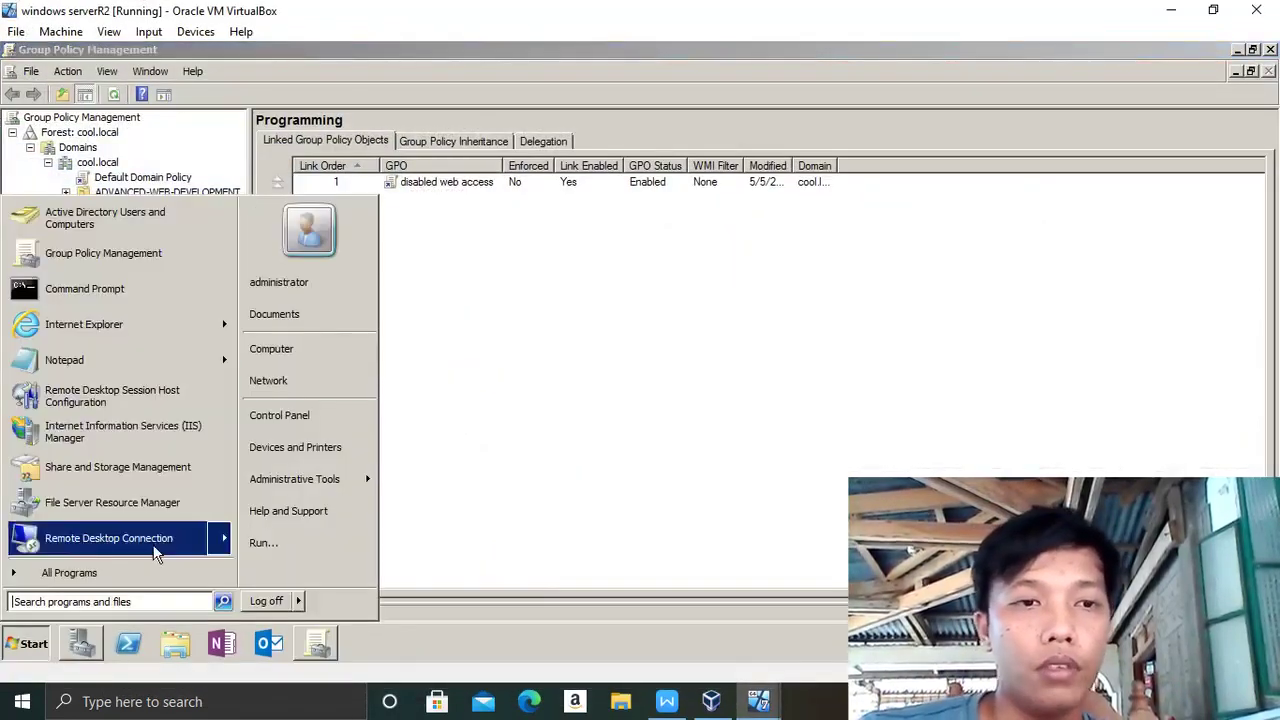
{"action": "left_click", "coordinate": [284, 482]}
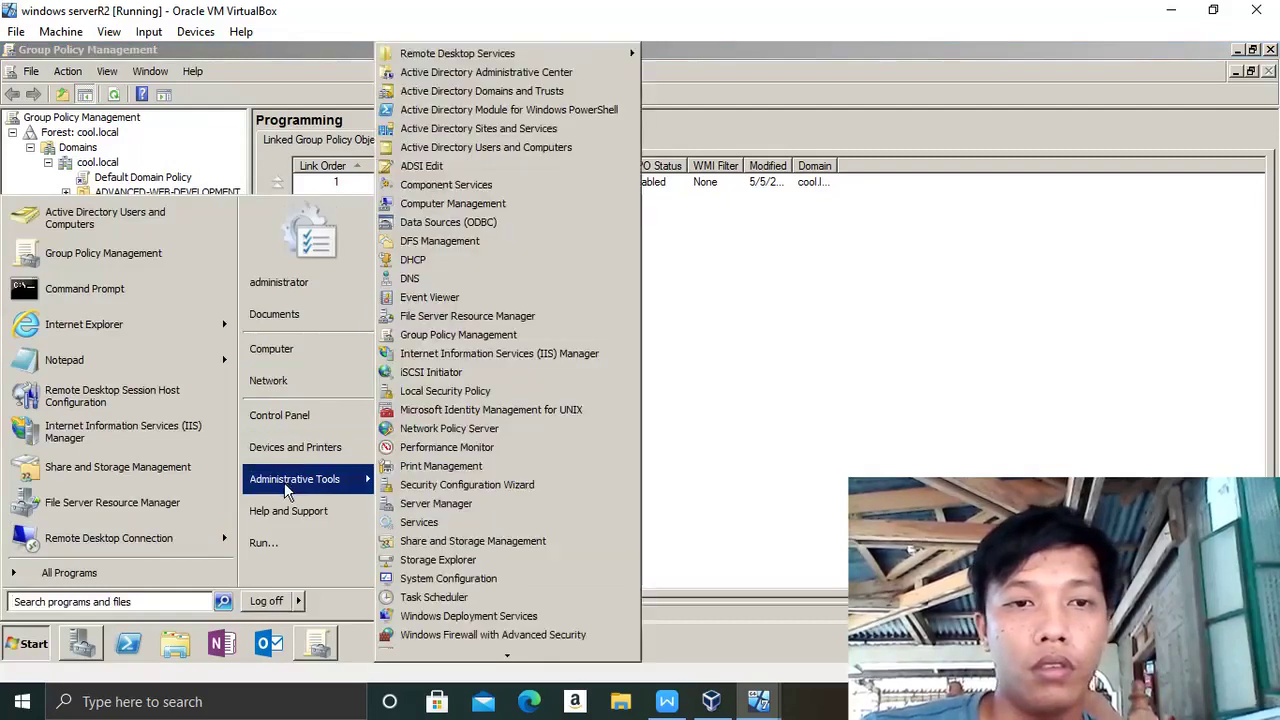
{"action": "left_click", "coordinate": [472, 149]}
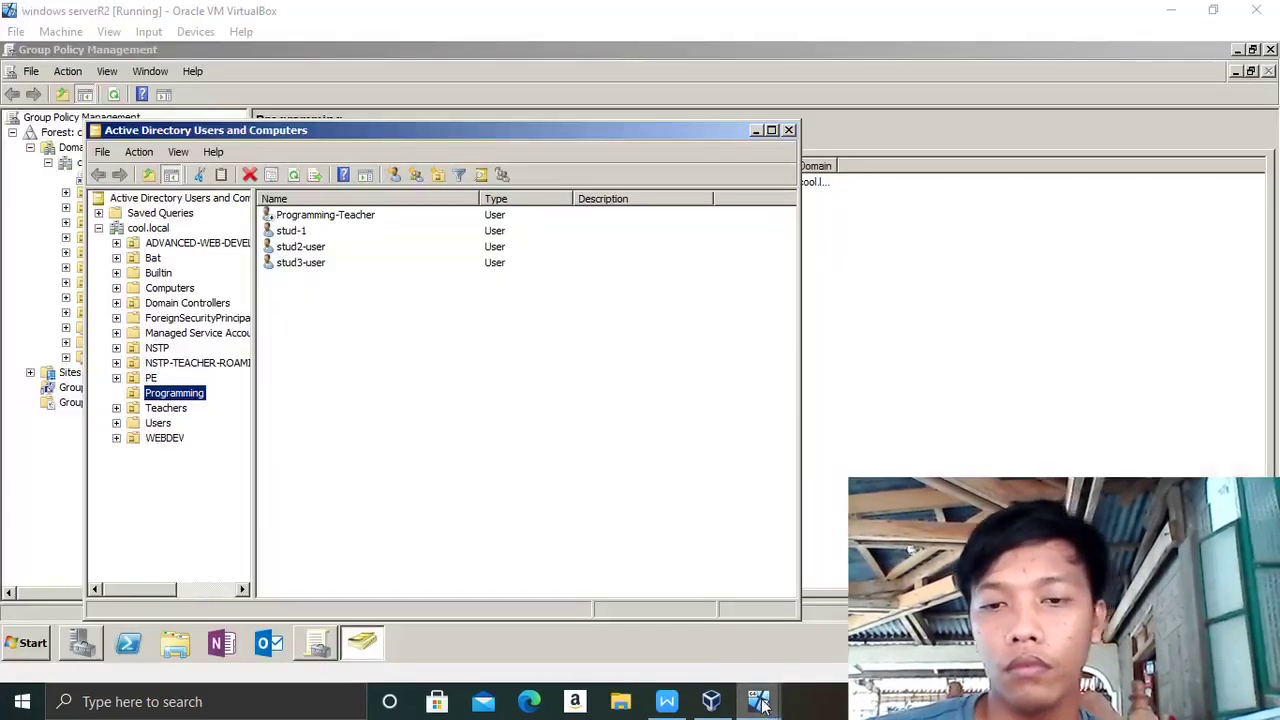
{"action": "mouse_move", "coordinate": [762, 705]}
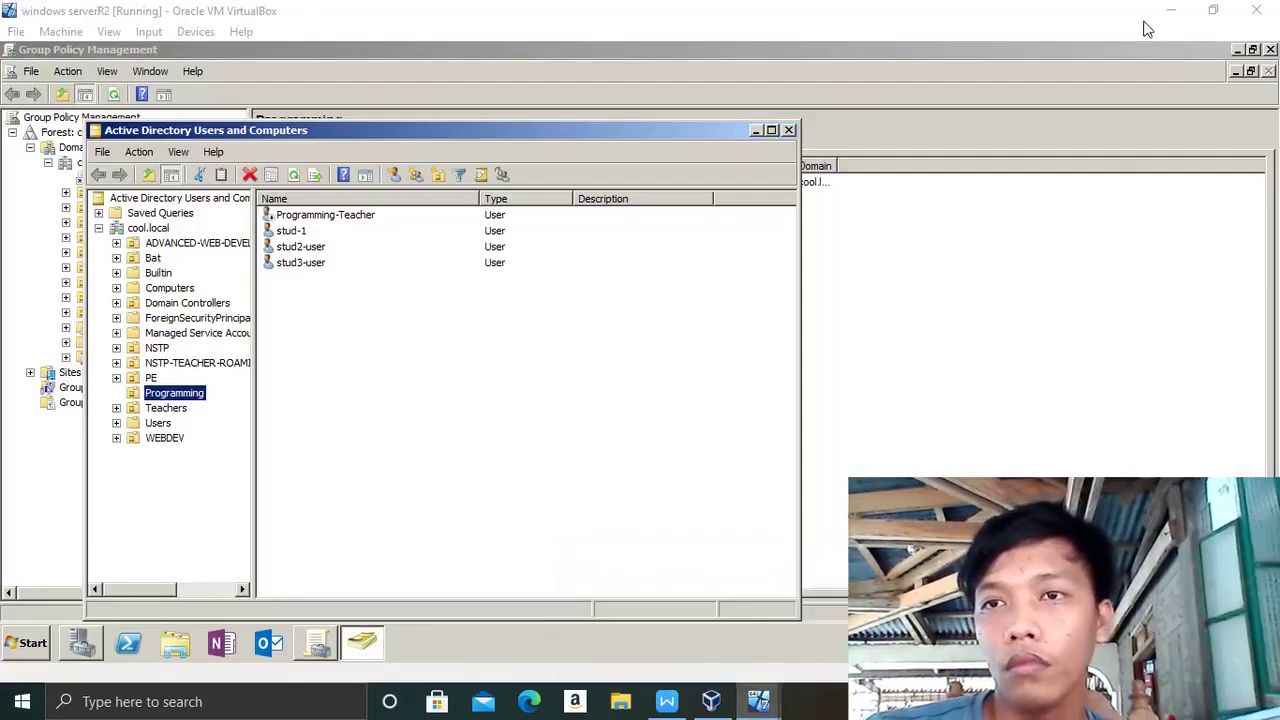
{"action": "left_click", "coordinate": [1172, 12]}
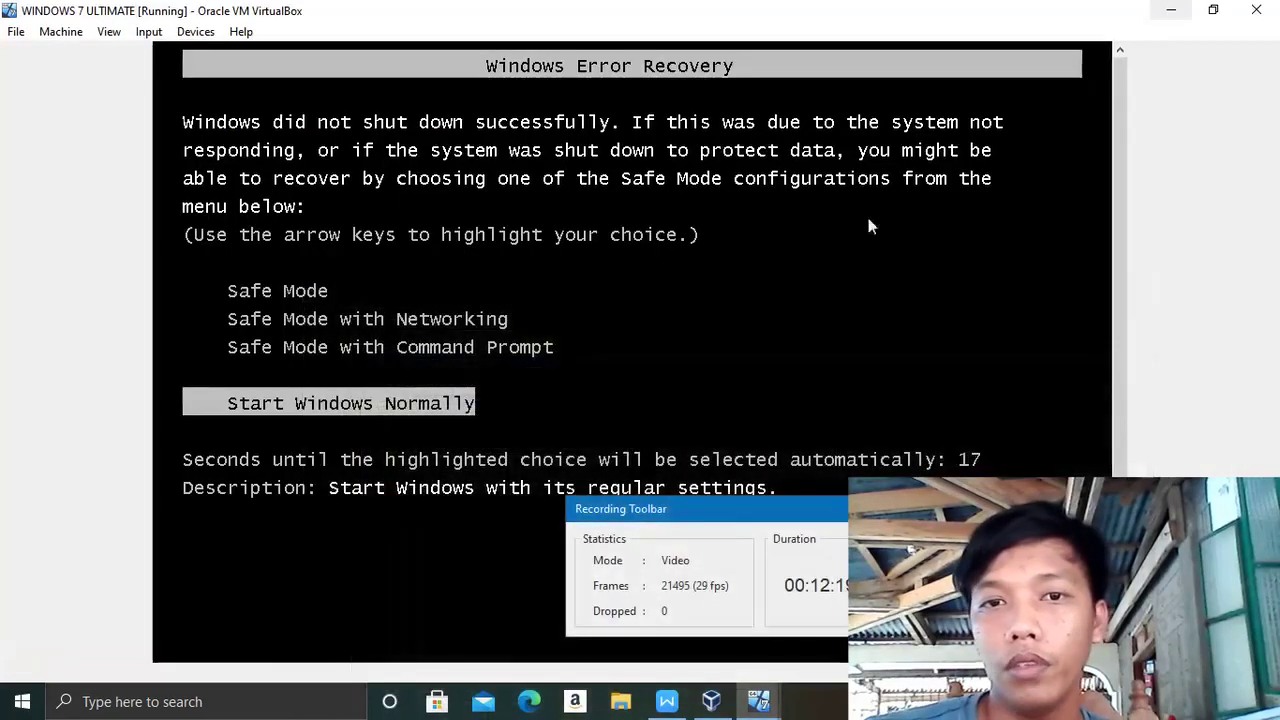
- Choose Start Windows Normally in the Windows 7 VM, then restore the Windows Server VM window
{"action": "left_click", "coordinate": [289, 408]}
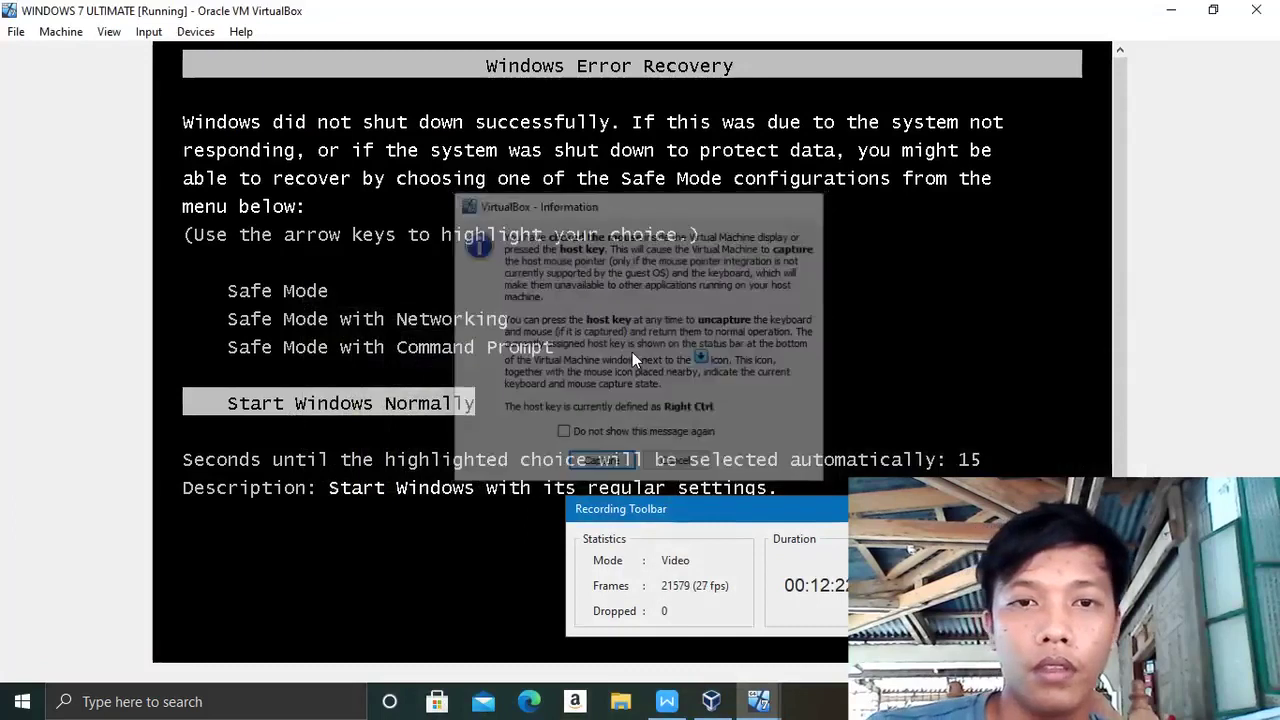
{"action": "key", "text": "Return"}
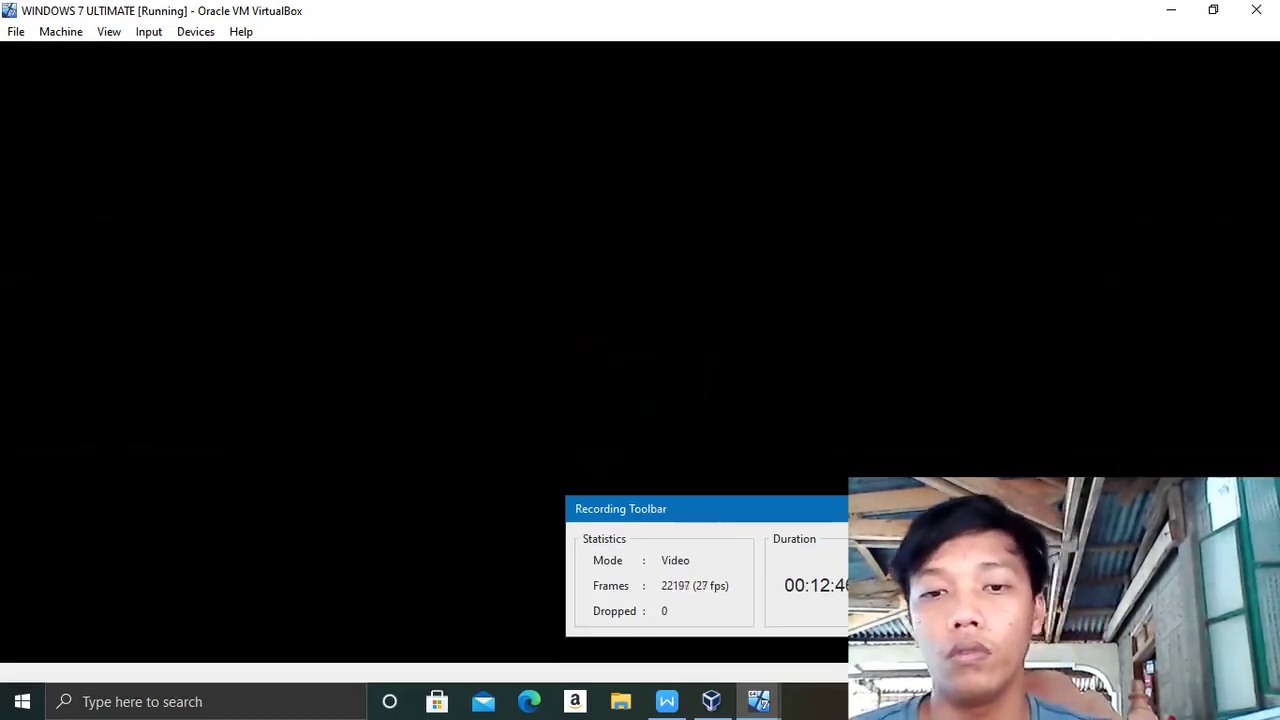
{"action": "left_click", "coordinate": [1171, 10]}
{"action": "mouse_move", "coordinate": [735, 708]}
{"action": "left_click", "coordinate": [693, 620]}
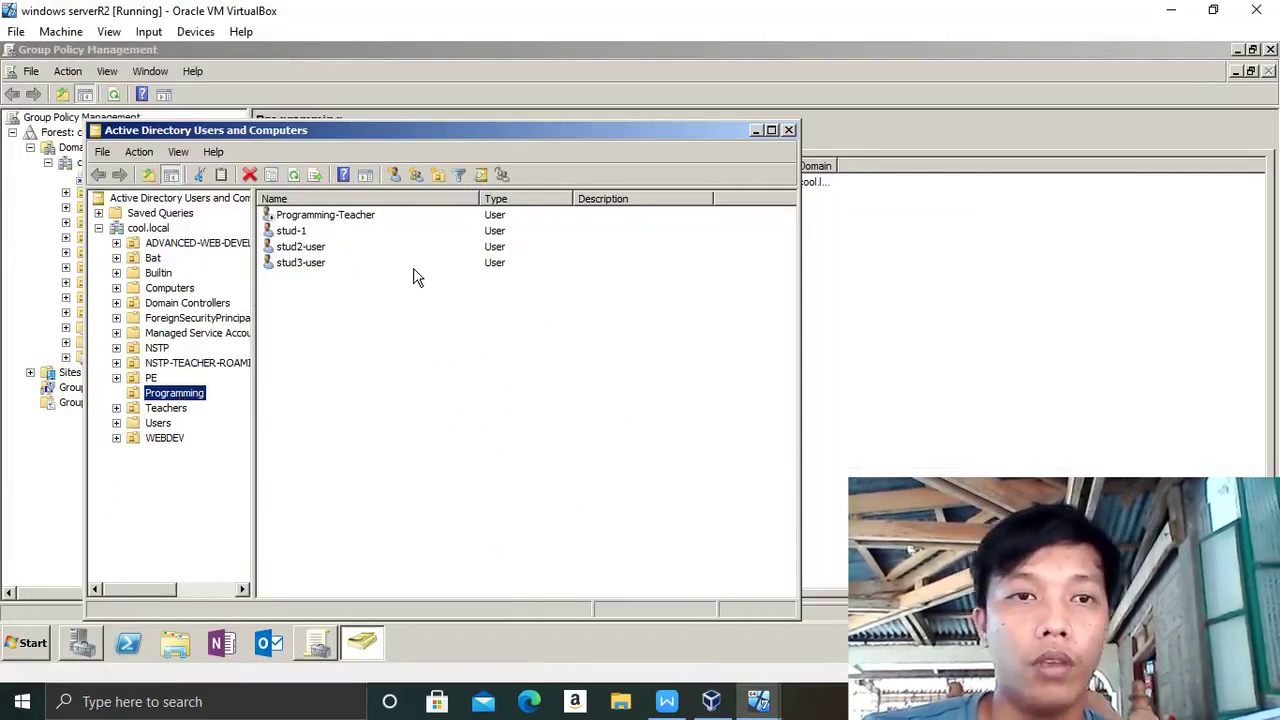
- Move the Programming-Teacher account into the Teachers OU, leaving stud-1, stud2-user and stud3-user in Programming
{"action": "left_click", "coordinate": [366, 216]}
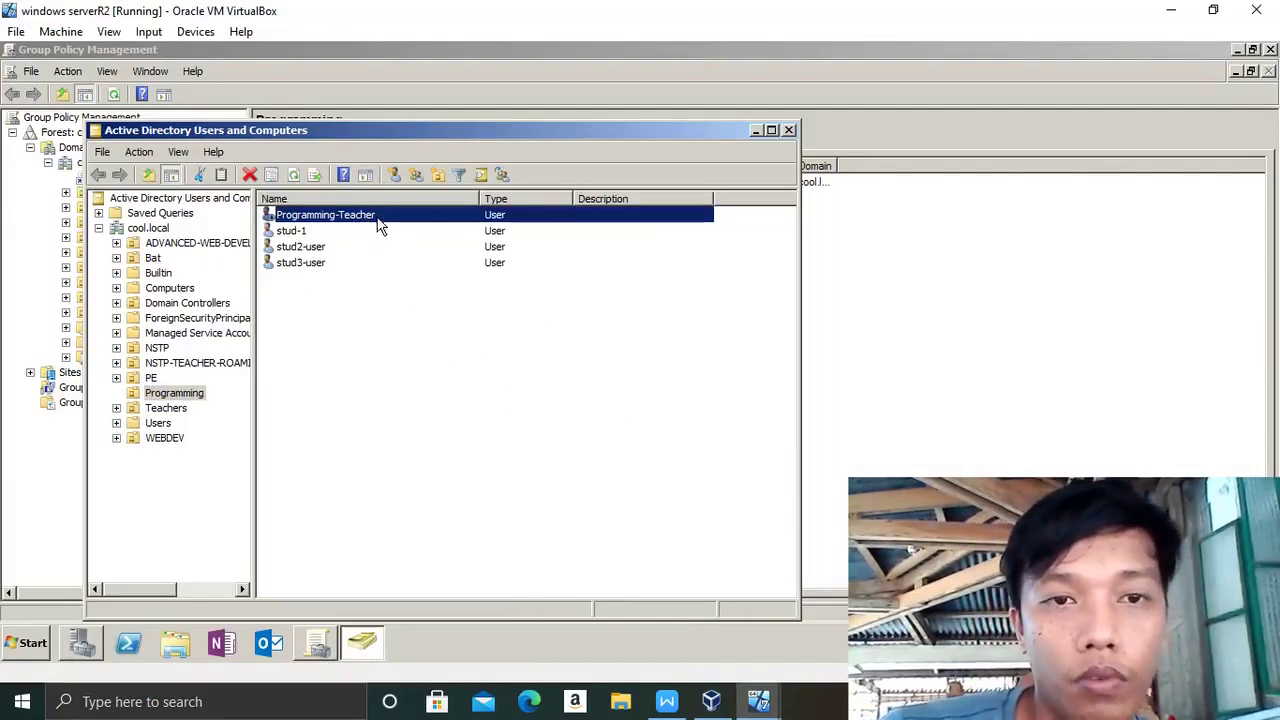
{"action": "left_click_drag", "start_coordinate": [368, 230], "coordinate": [160, 416]}
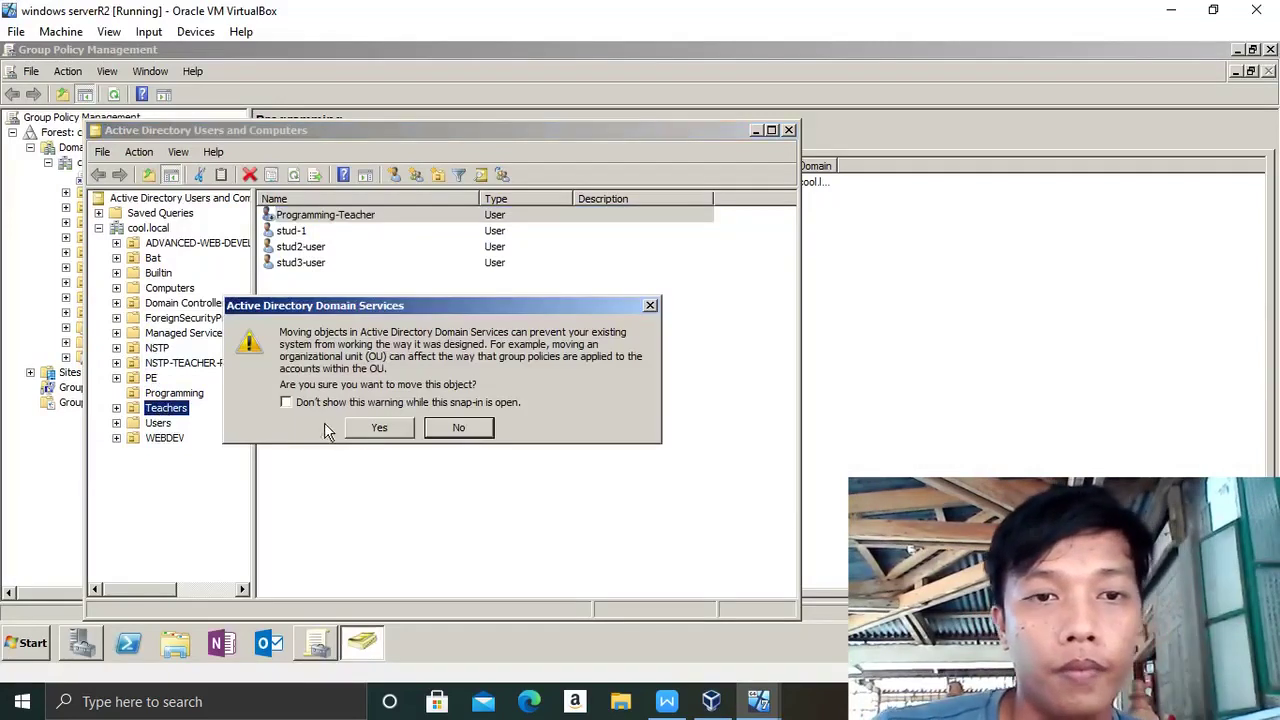
{"action": "left_click", "coordinate": [372, 437]}
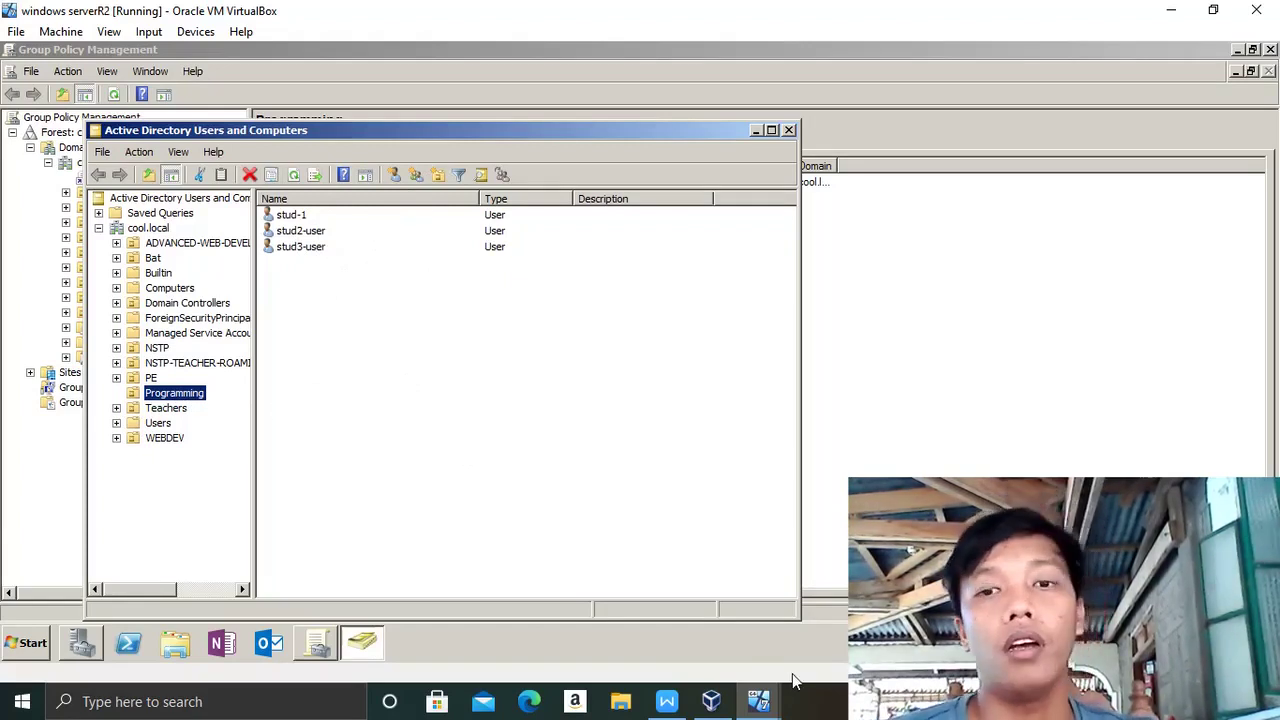
{"action": "mouse_move", "coordinate": [758, 701]}
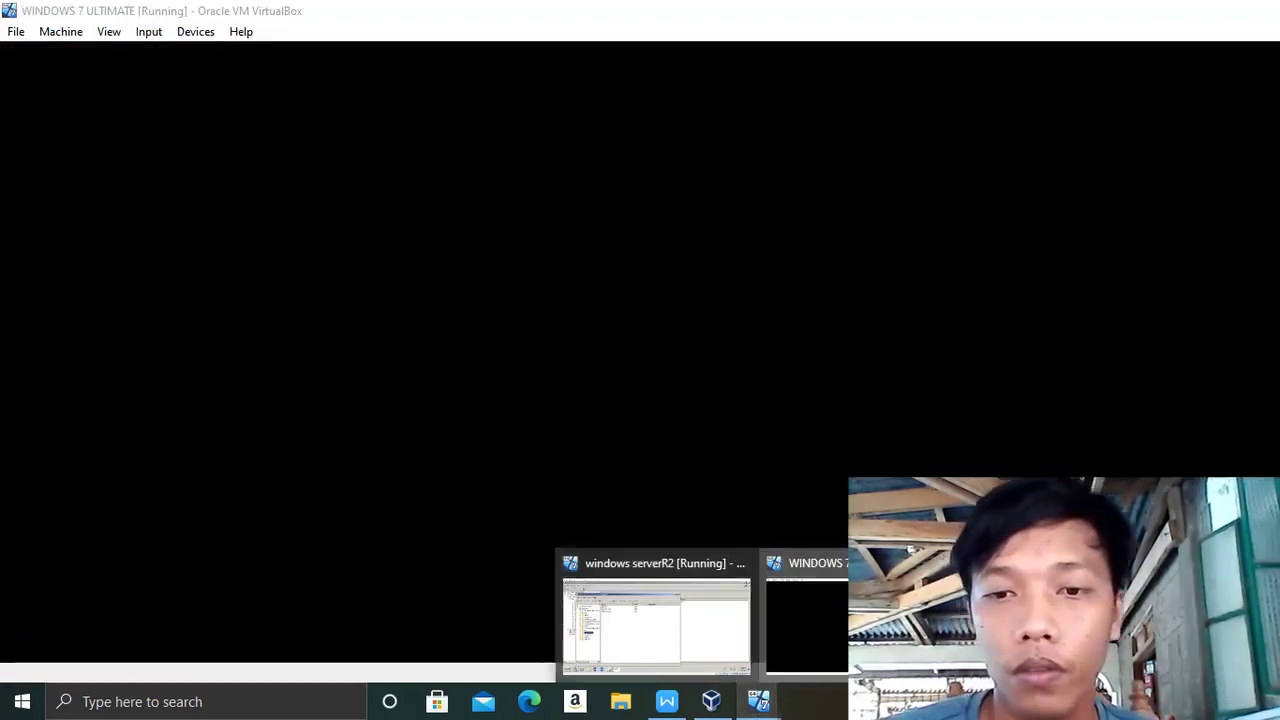
- Minimize the server VM and send Ctrl-Alt-Del to the Windows 7 VM via Input > Keyboard
{"action": "left_click", "coordinate": [758, 703]}
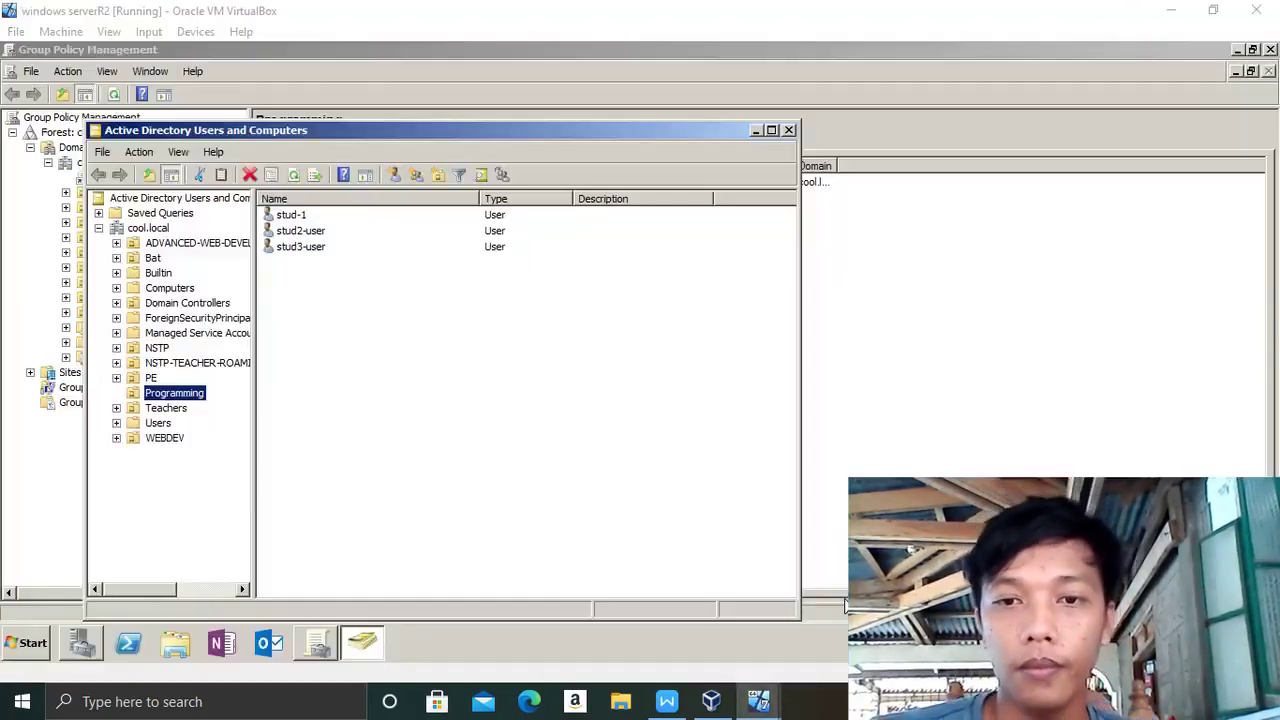
{"action": "left_click", "coordinate": [845, 605]}
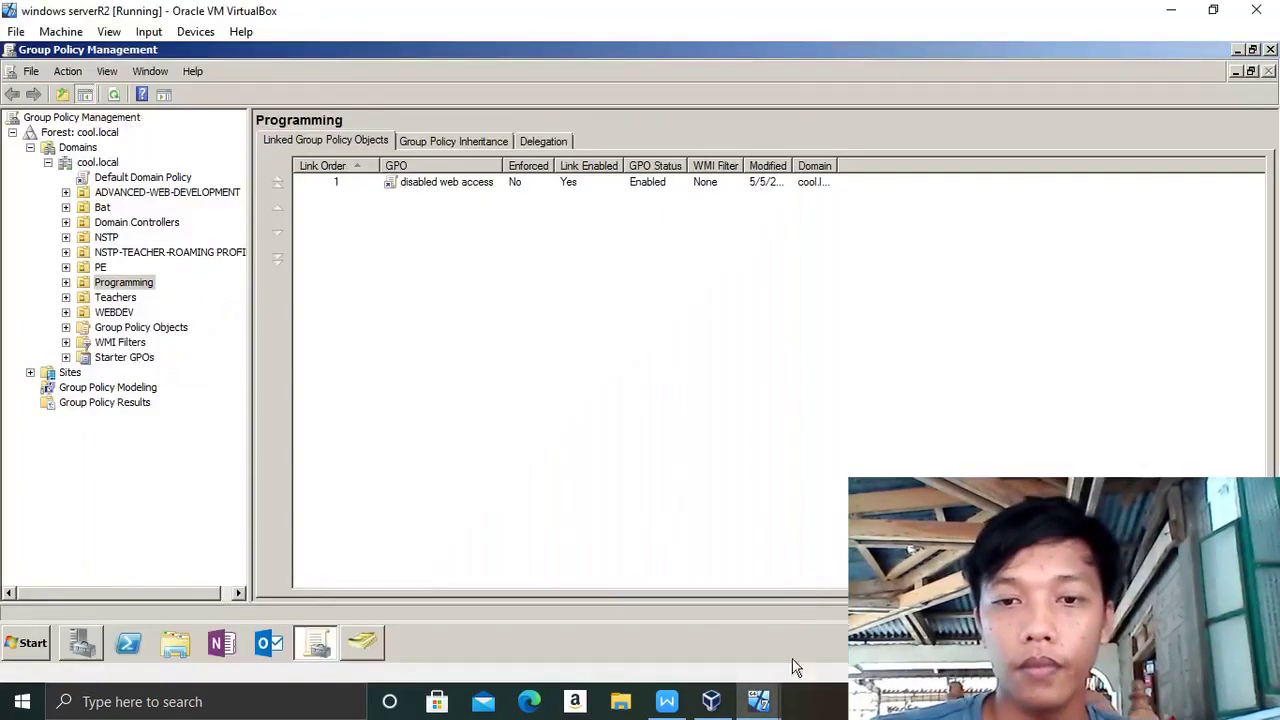
{"action": "left_click", "coordinate": [1173, 12]}
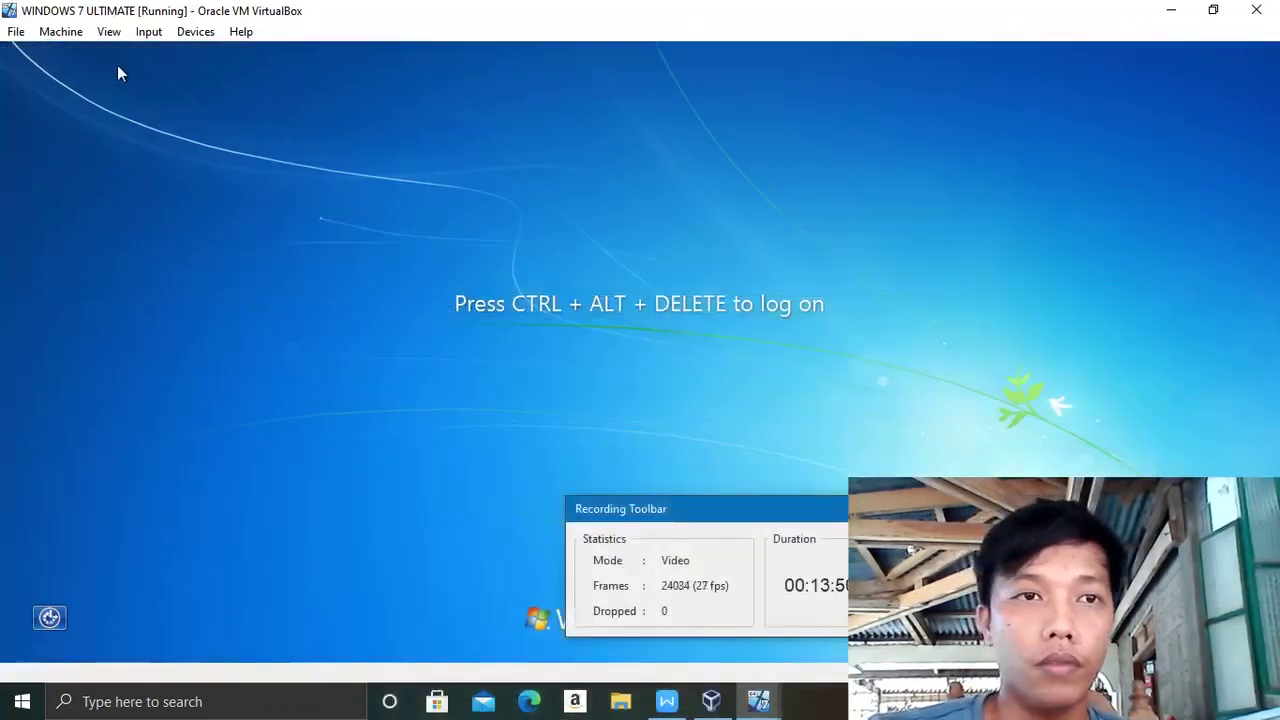
{"action": "left_click_drag", "start_coordinate": [811, 514], "coordinate": [919, 589]}
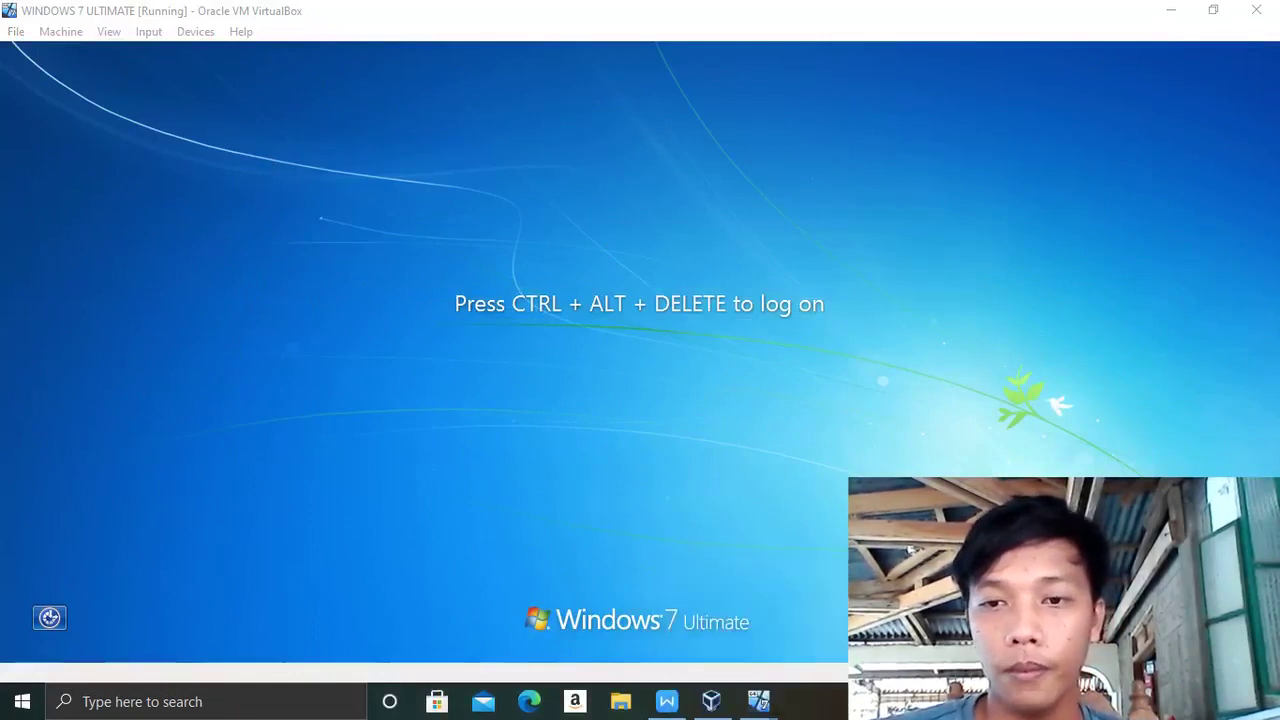
{"action": "mouse_move", "coordinate": [752, 708]}
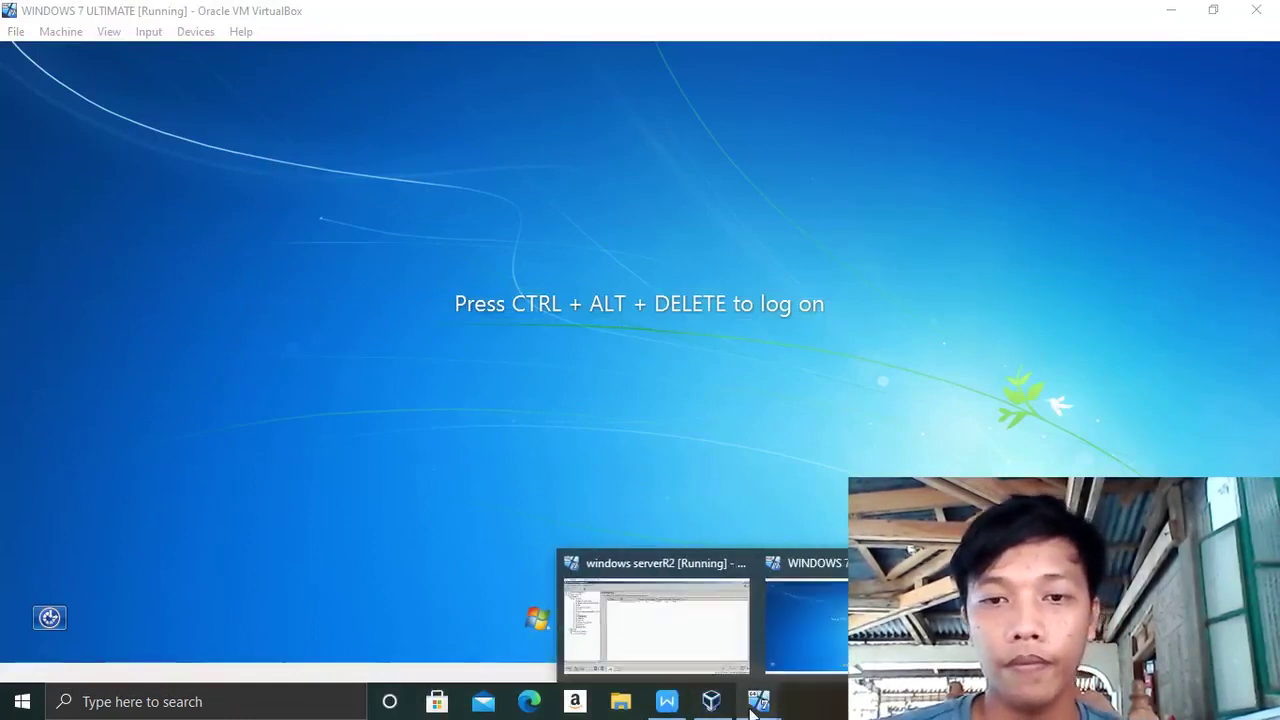
{"action": "mouse_move", "coordinate": [657, 634]}
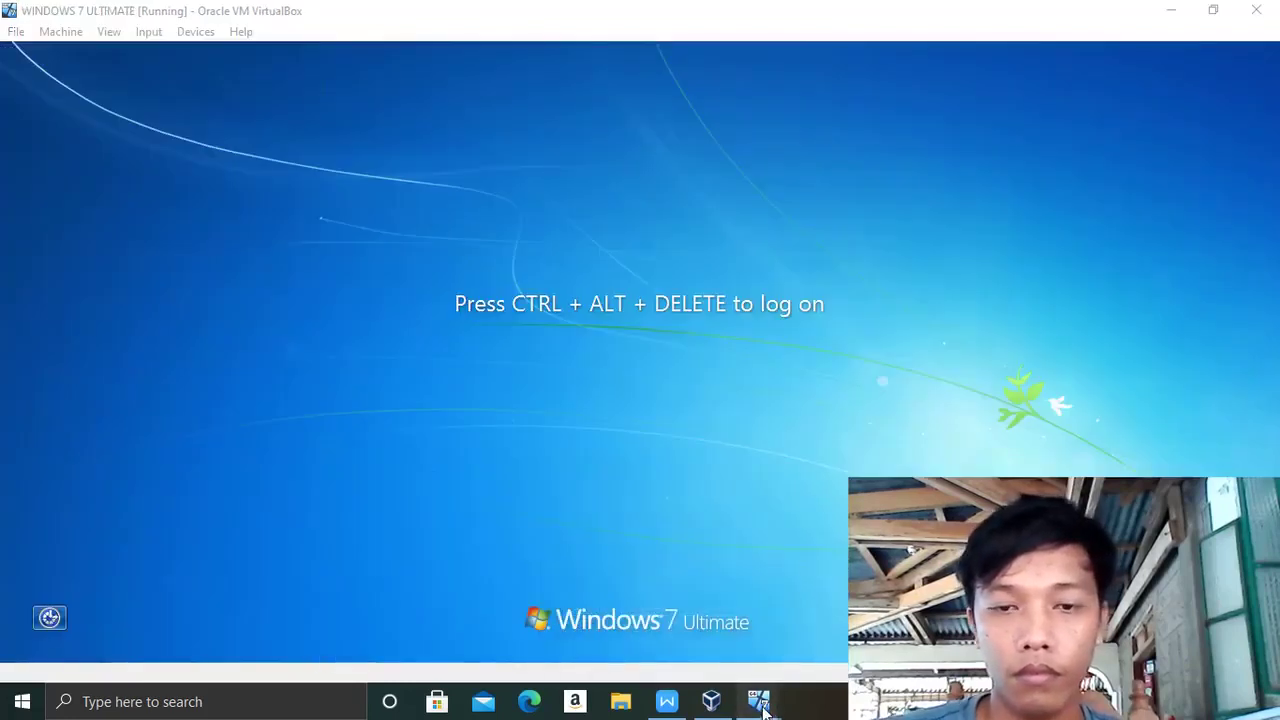
{"action": "left_click", "coordinate": [149, 33]}
{"action": "mouse_move", "coordinate": [194, 58]}
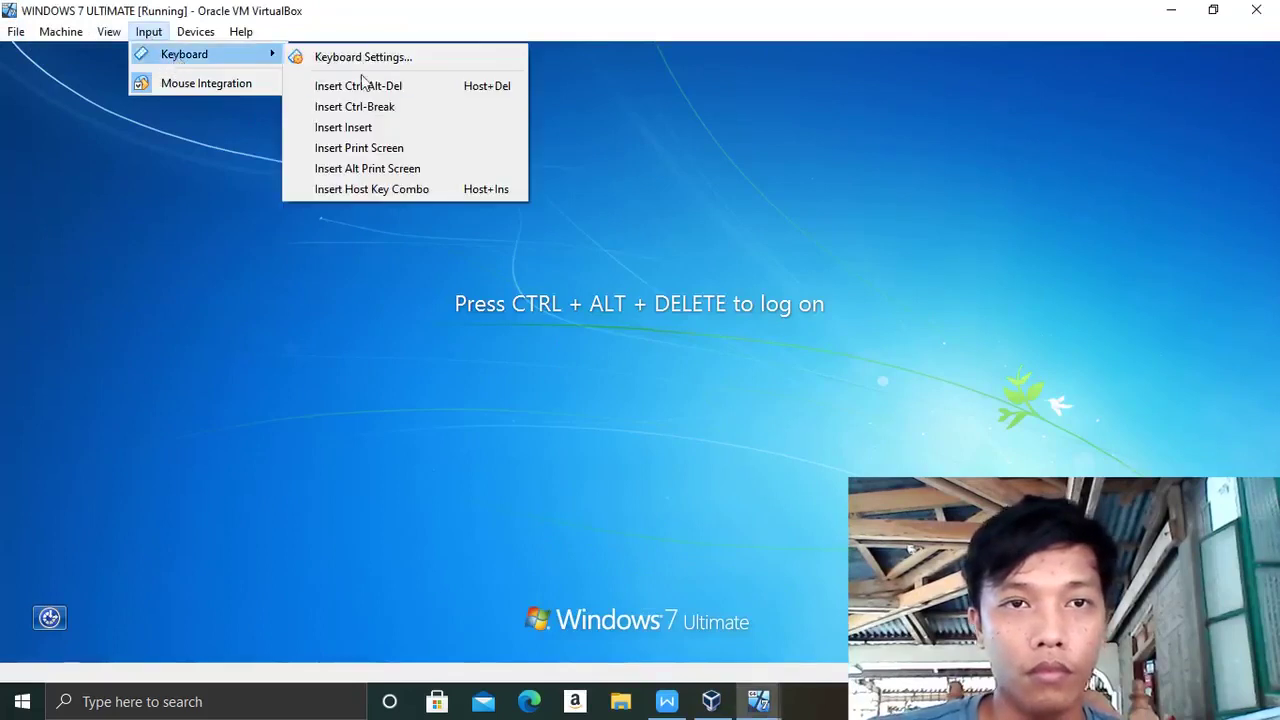
{"action": "left_click", "coordinate": [409, 86]}
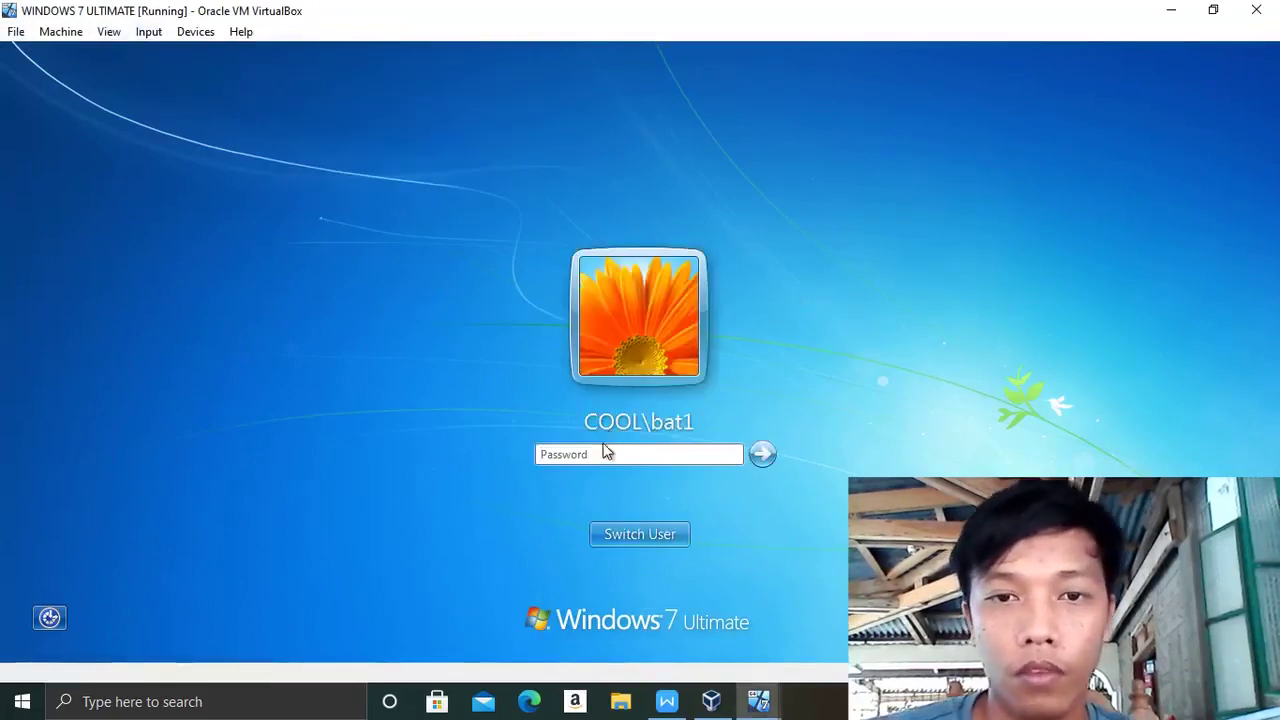
- Choose Other User on the Windows 7 logon screen and begin typing the student user name
{"action": "left_click", "coordinate": [636, 543]}
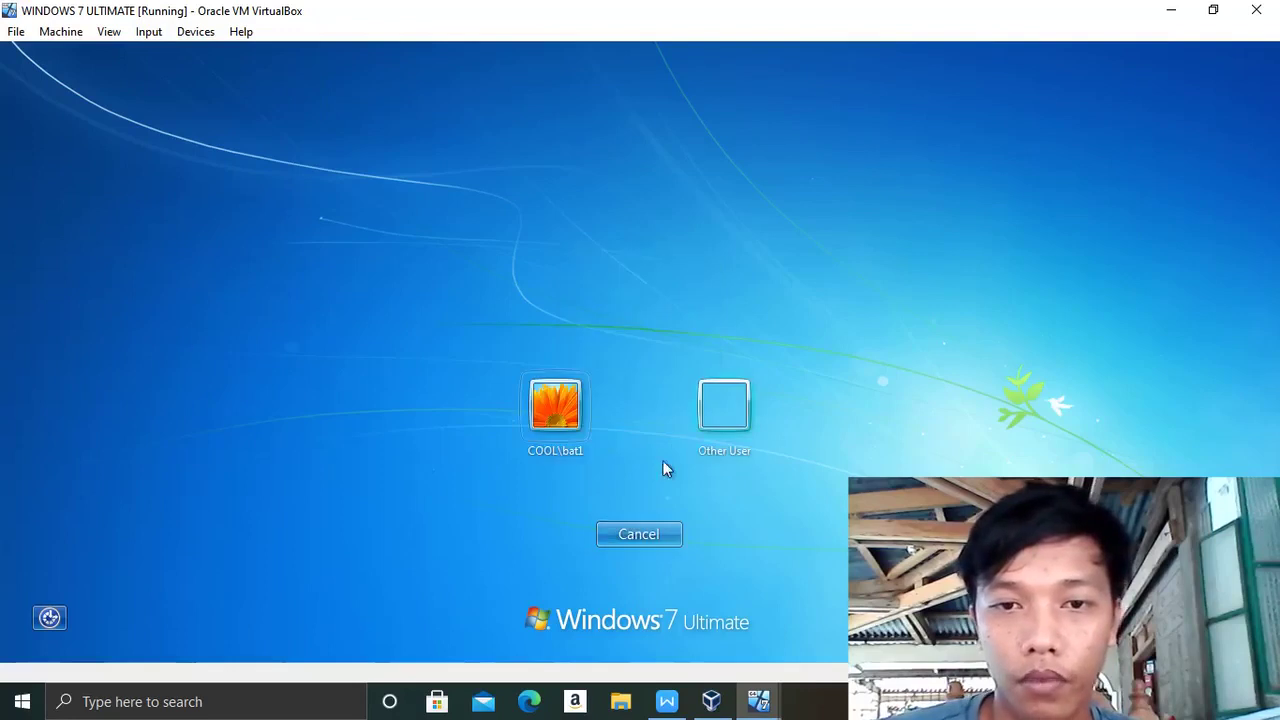
{"action": "left_click", "coordinate": [715, 432]}
{"action": "type", "text": "stud"}
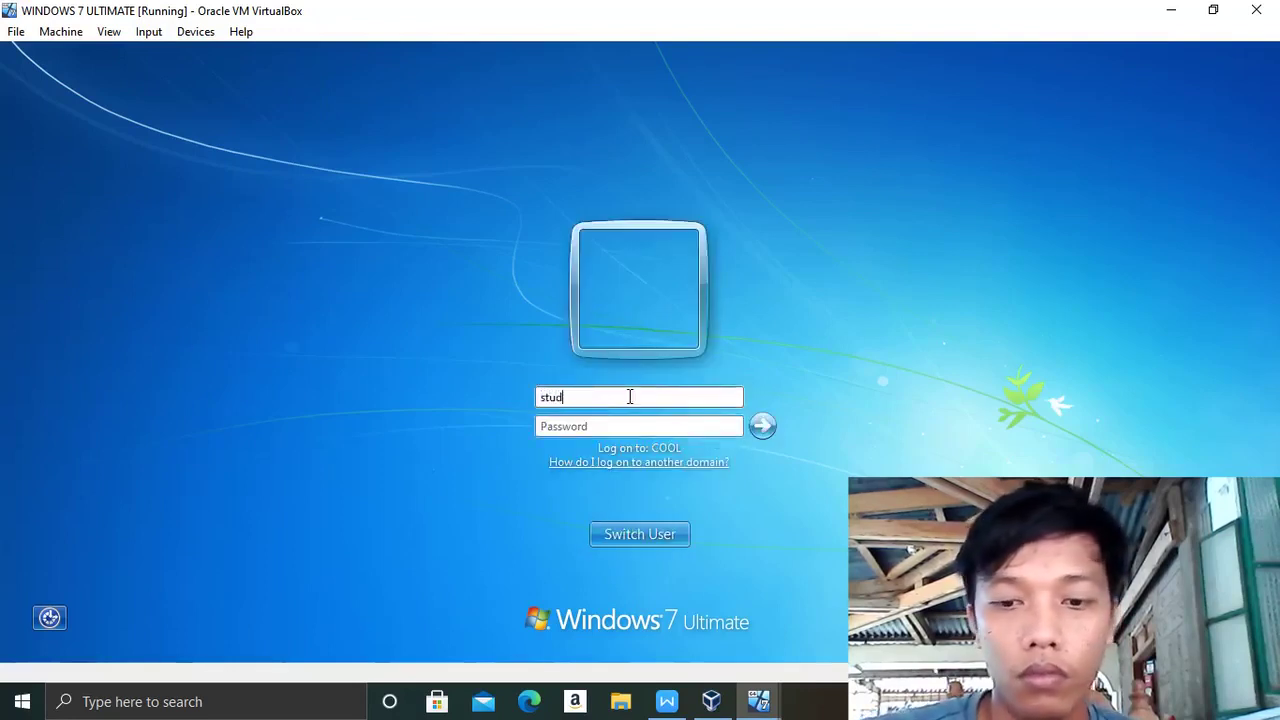
- Check Active Directory Users and Computers on the server VM, then return to the Windows 7 logon screen
{"action": "left_click", "coordinate": [1177, 10]}
{"action": "mouse_move", "coordinate": [711, 701]}
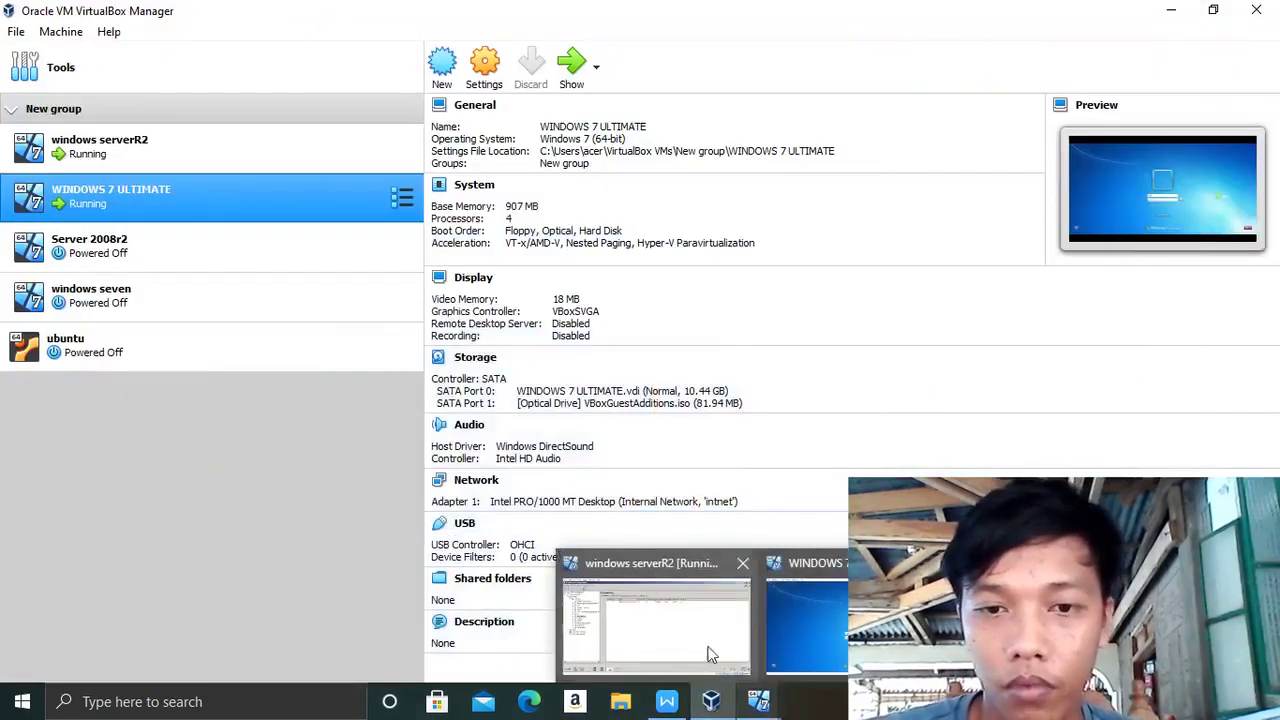
{"action": "left_click", "coordinate": [721, 650]}
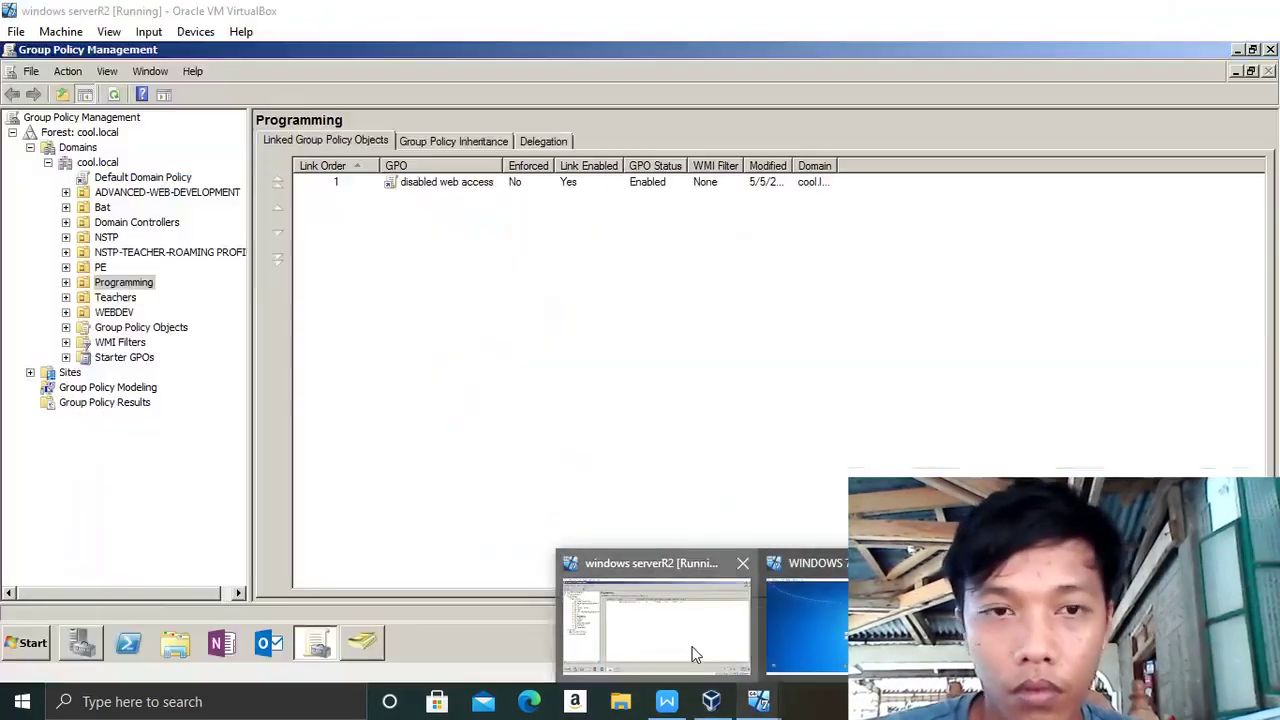
{"action": "left_click", "coordinate": [361, 648]}
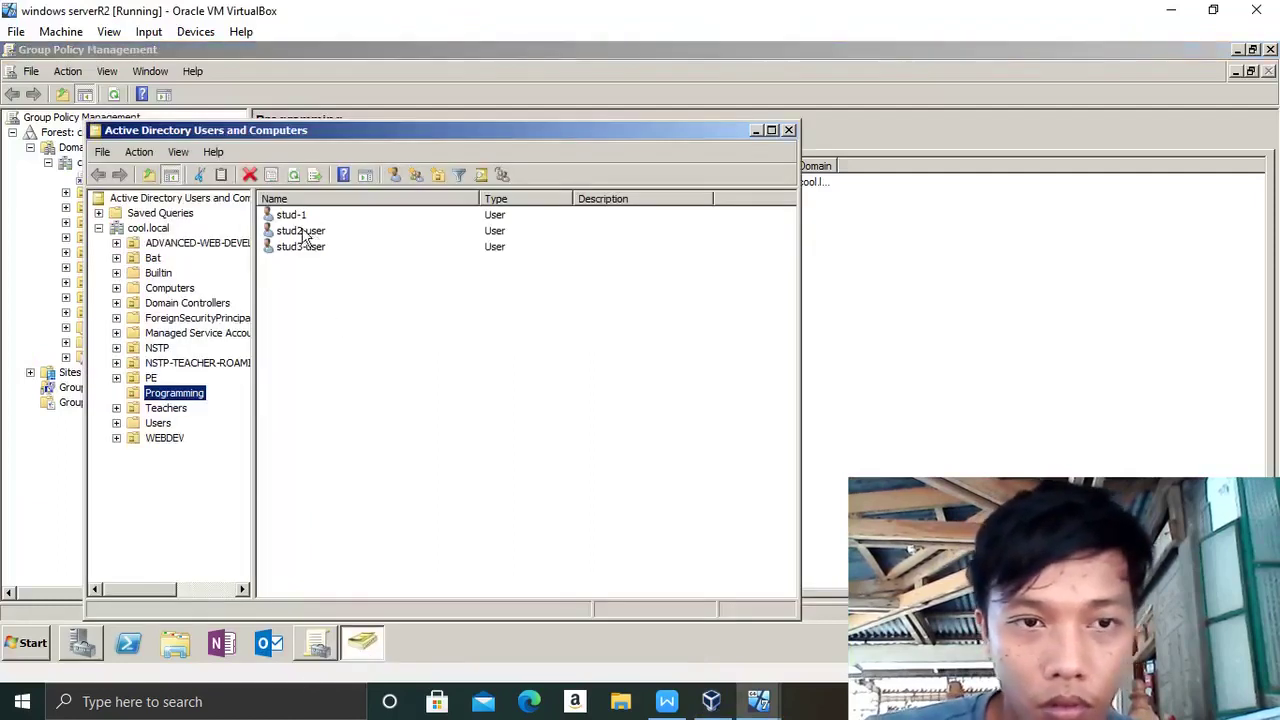
{"action": "left_click", "coordinate": [760, 705]}
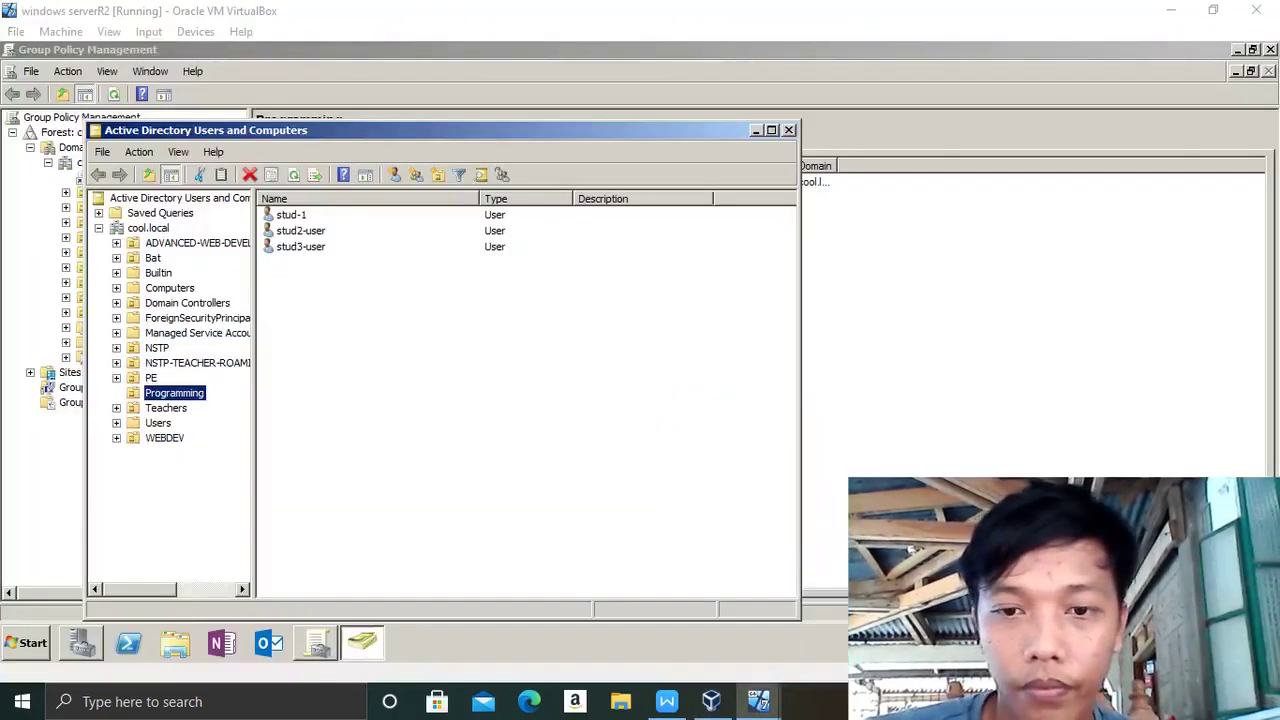
{"action": "left_click", "coordinate": [1171, 10]}
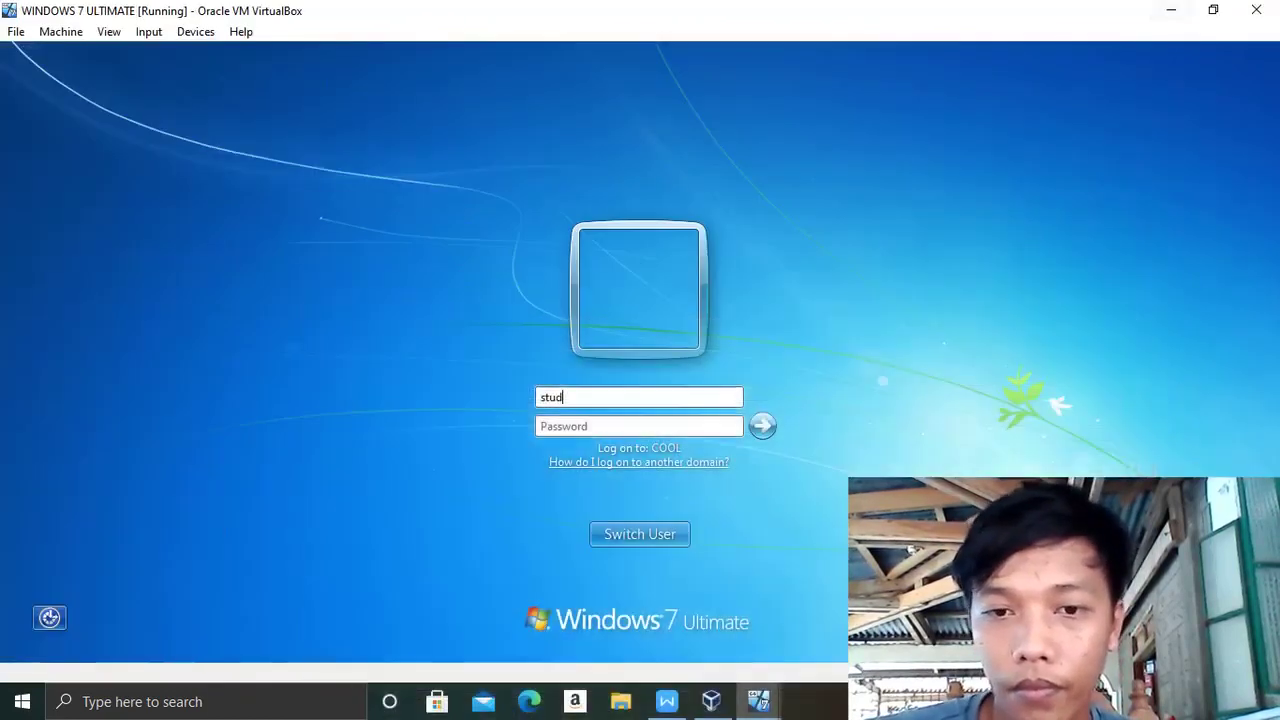
- Finish the student user name, type the account password, and log on
{"action": "type", "text": "-1"}
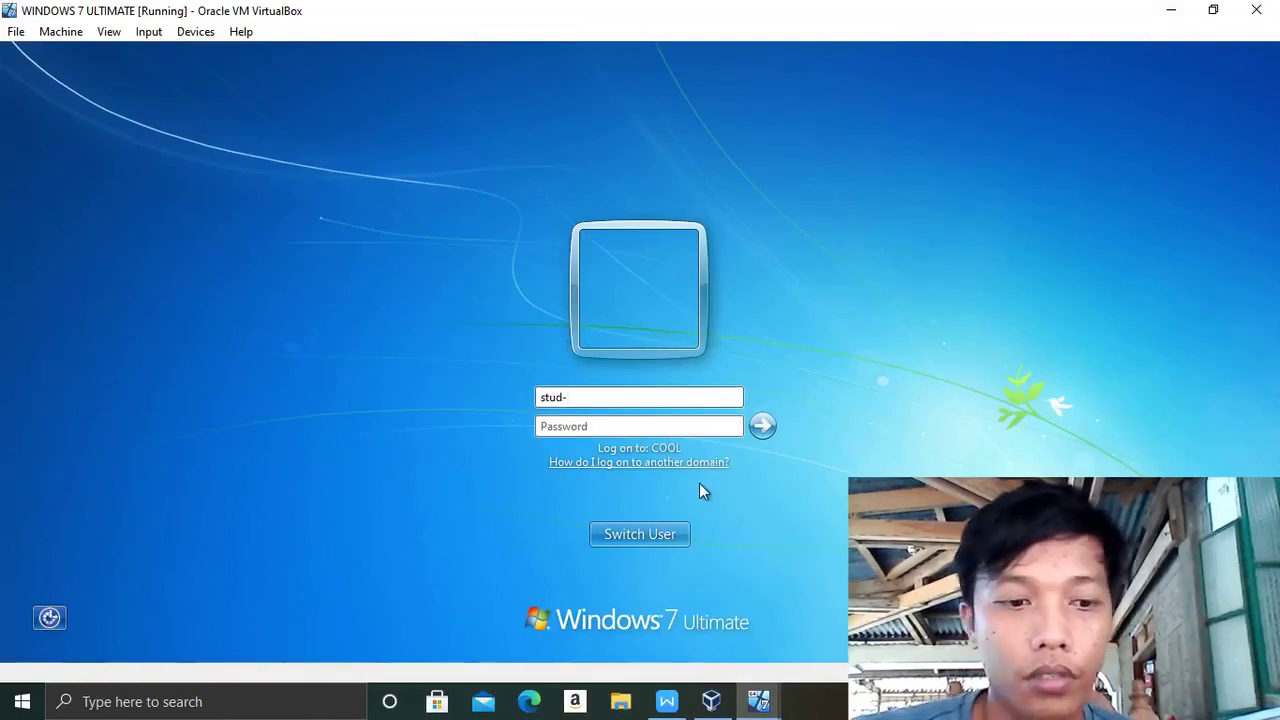
{"action": "left_click", "coordinate": [608, 426]}
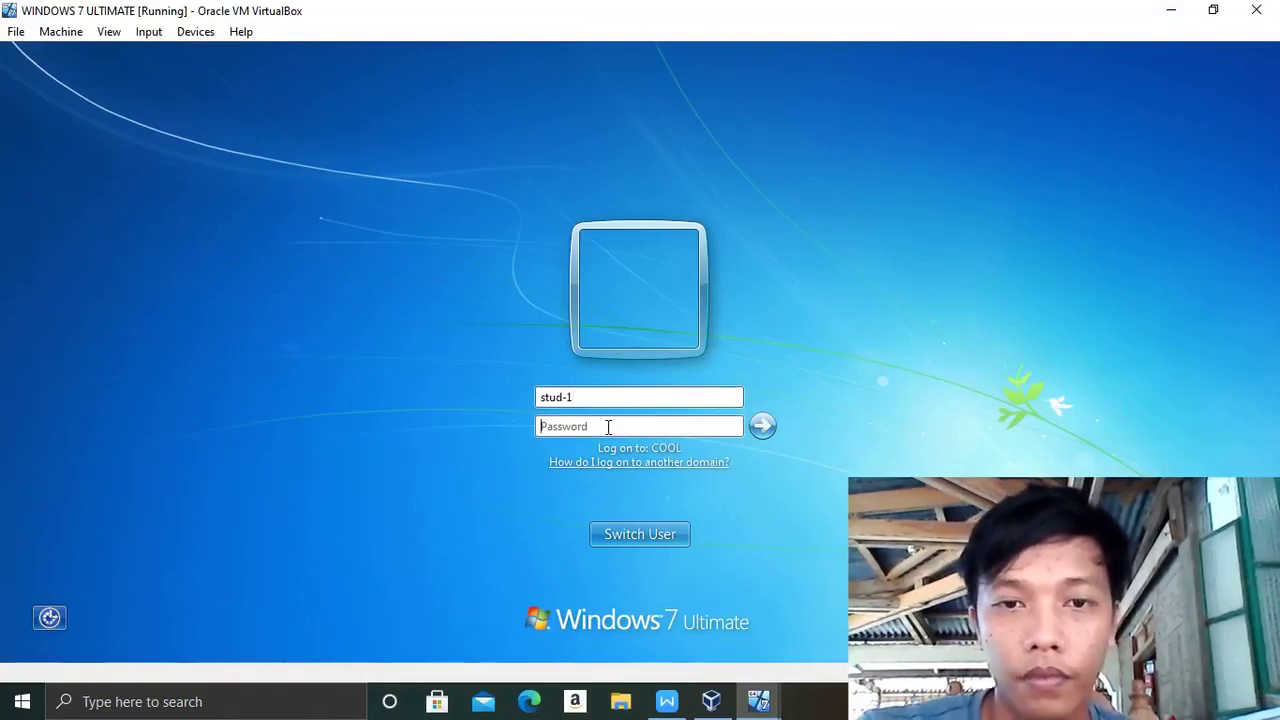
{"action": "key", "text": "Caps_Lock"}
{"action": "key", "text": "Caps_Lock"}
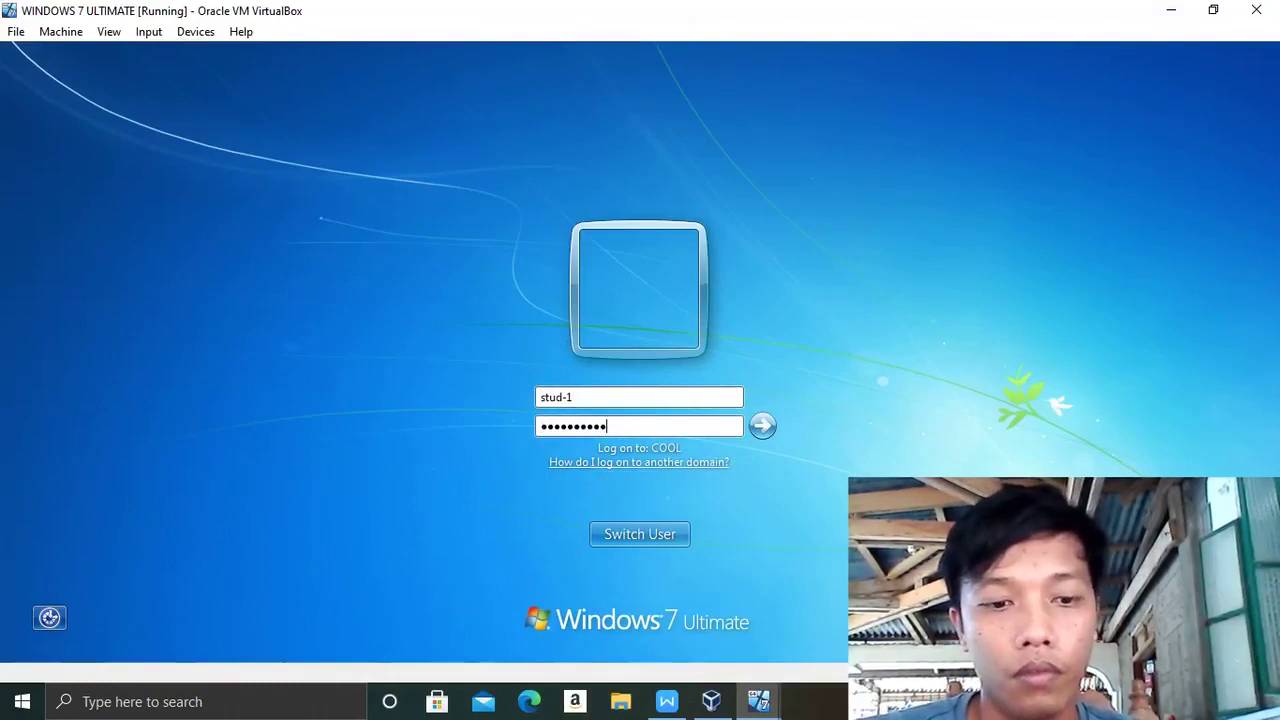
{"action": "key", "text": "Return"}
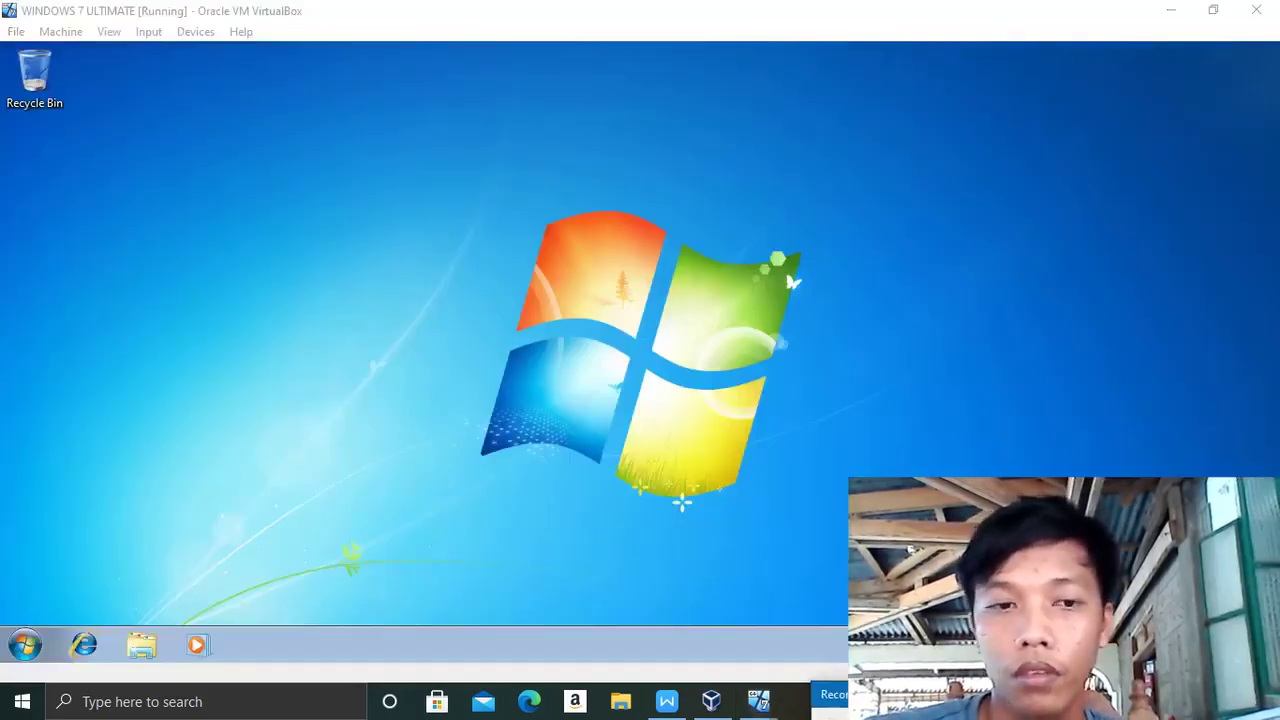
- Open and close the Windows 7 Start menu, then minimize the Windows 7 VM window
{"action": "left_click", "coordinate": [25, 645]}
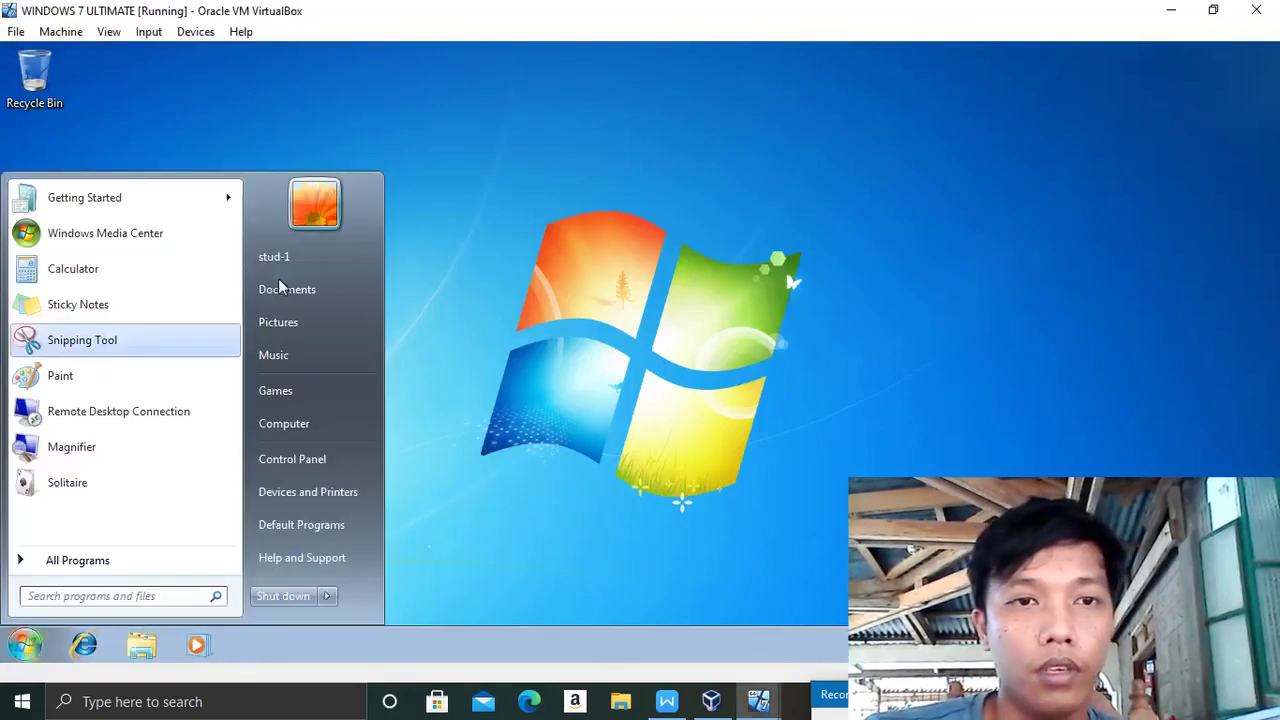
{"action": "left_click", "coordinate": [674, 353]}
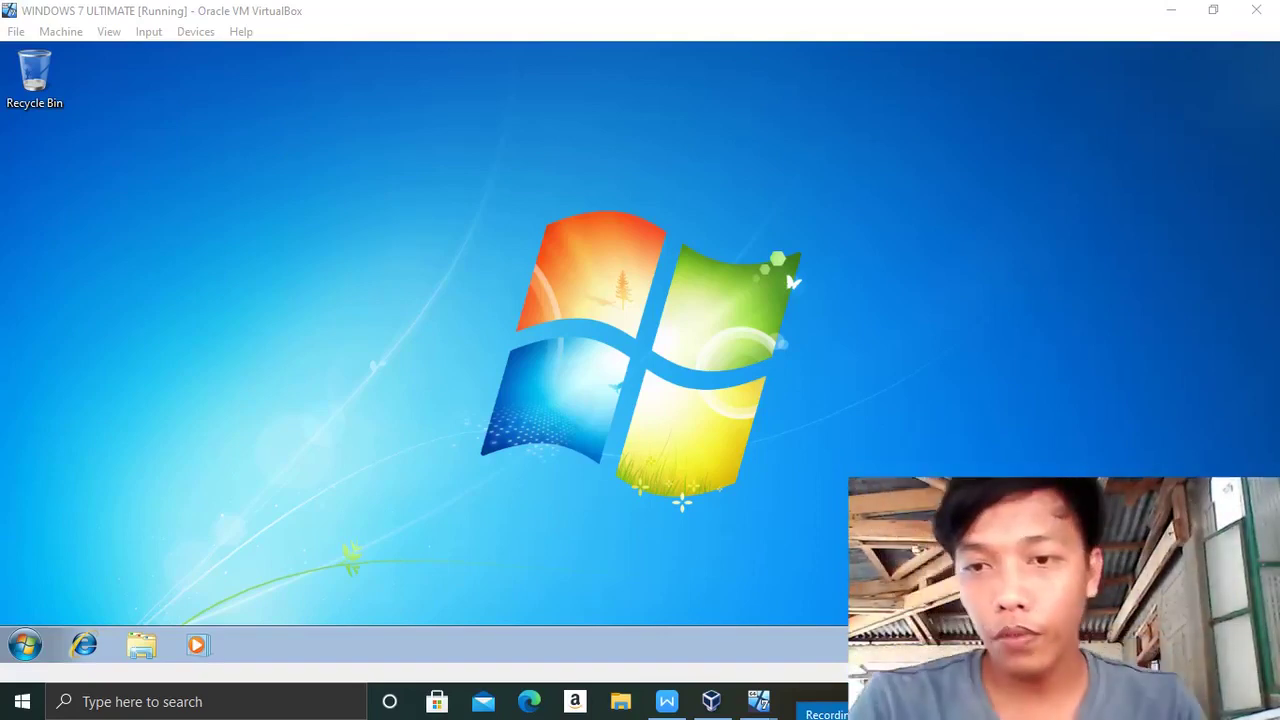
{"action": "left_click", "coordinate": [758, 701]}
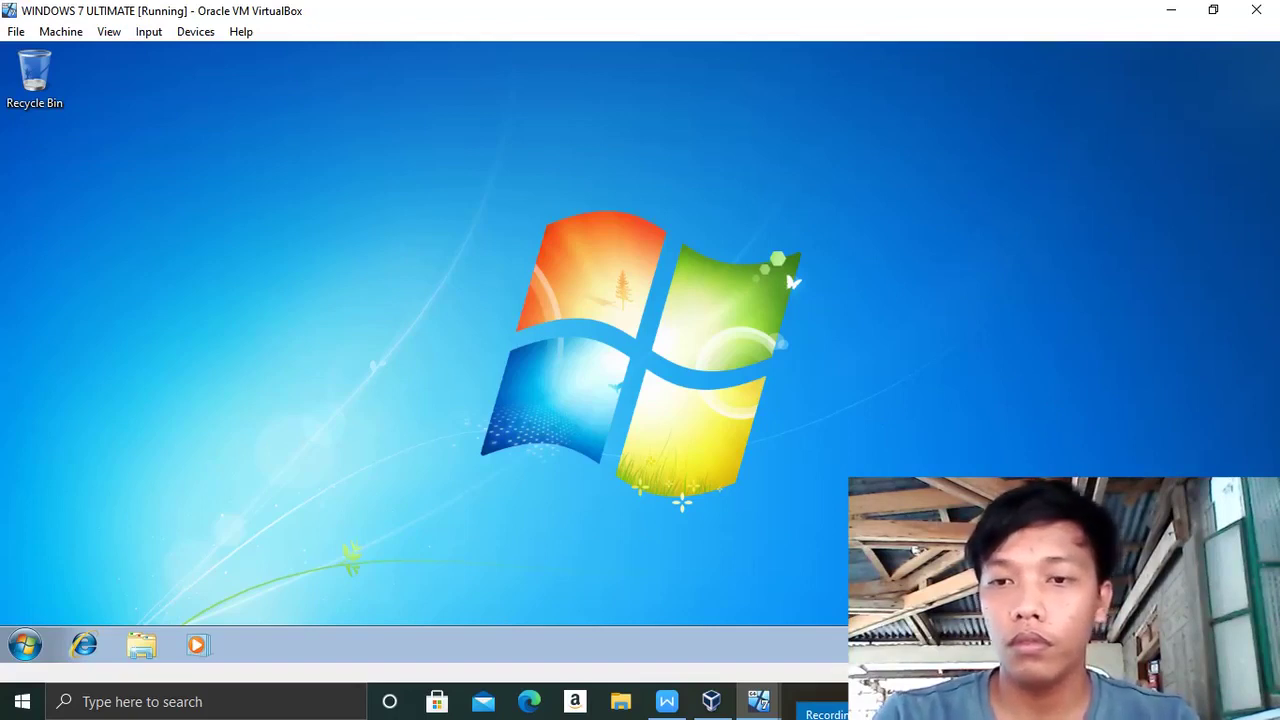
{"action": "left_click", "coordinate": [1172, 15]}
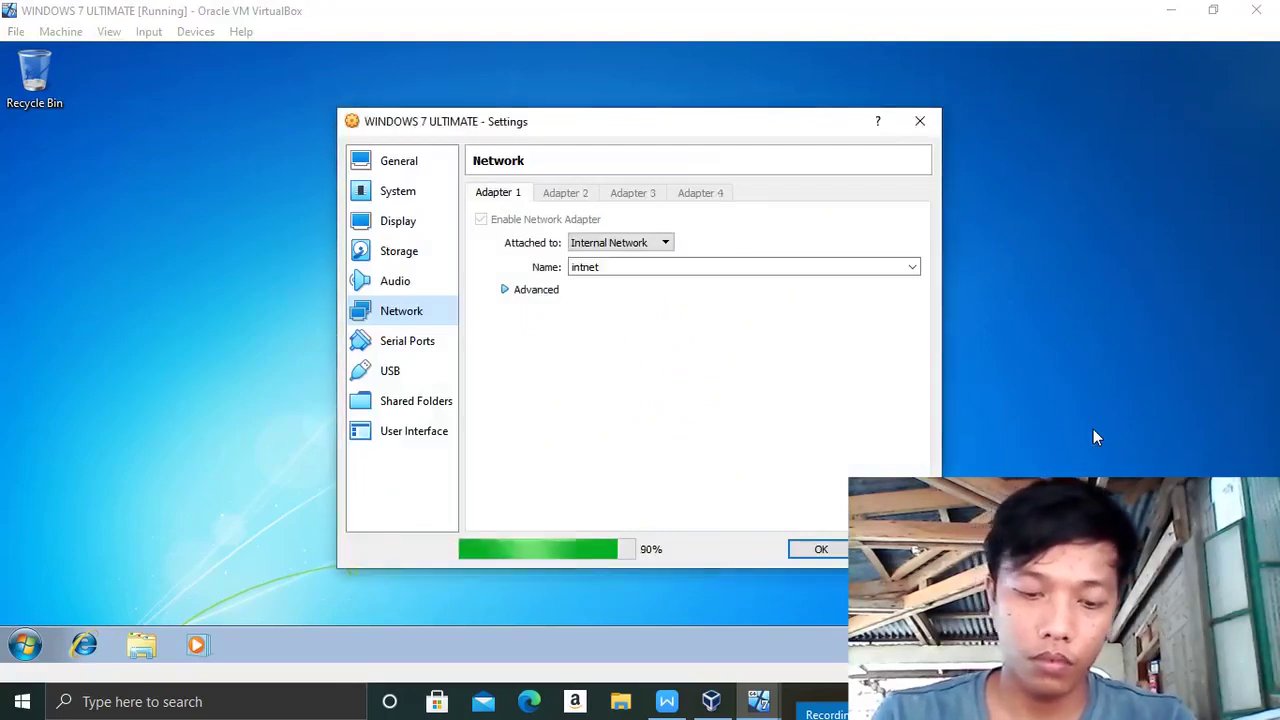
- Set Adapter 1's Attached to option to NAT and save with OK
{"action": "left_click", "coordinate": [667, 244]}
{"action": "left_click", "coordinate": [612, 274]}
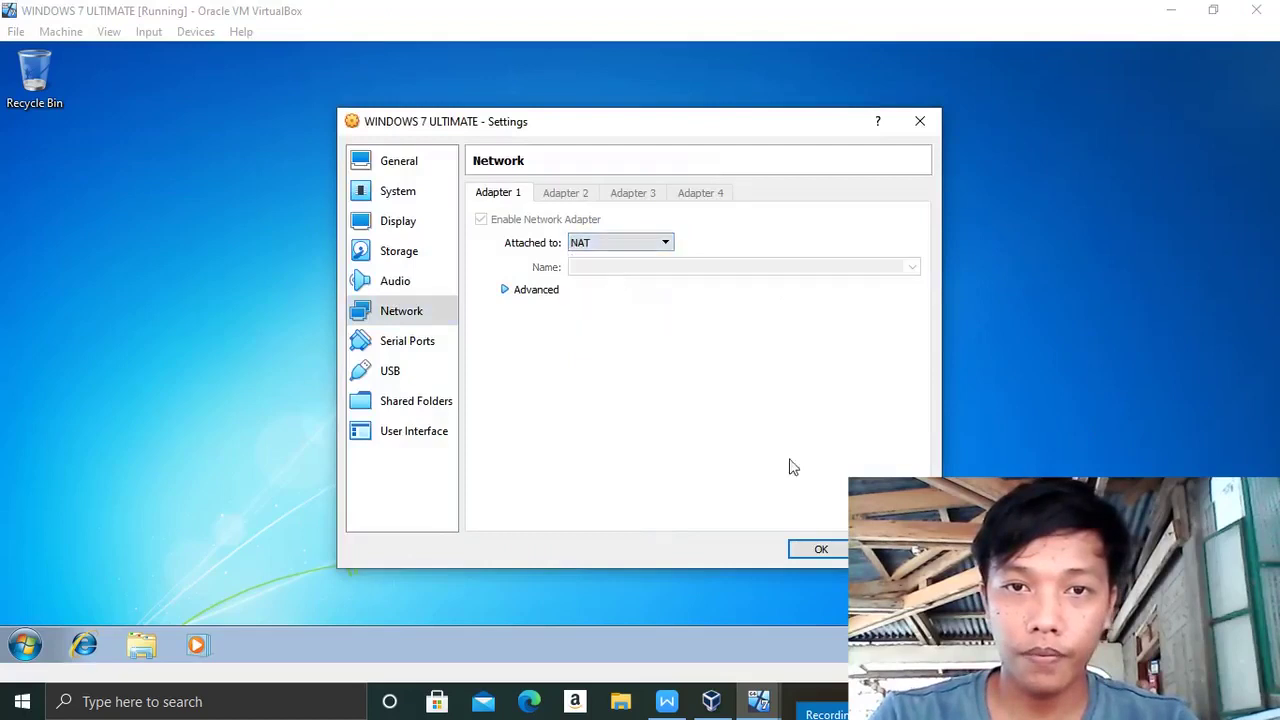
{"action": "left_click", "coordinate": [820, 551]}
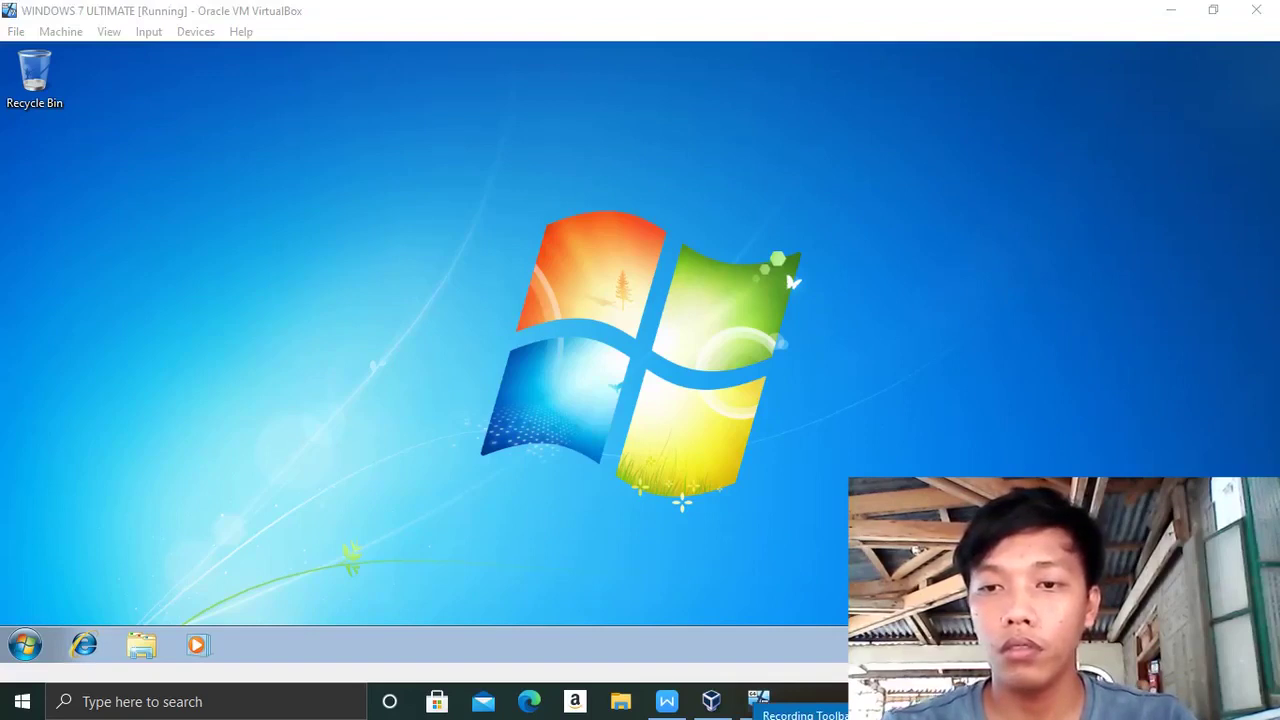
- Refocus the Windows 7 VM and launch Internet Explorer from its taskbar
{"action": "left_click", "coordinate": [758, 700]}
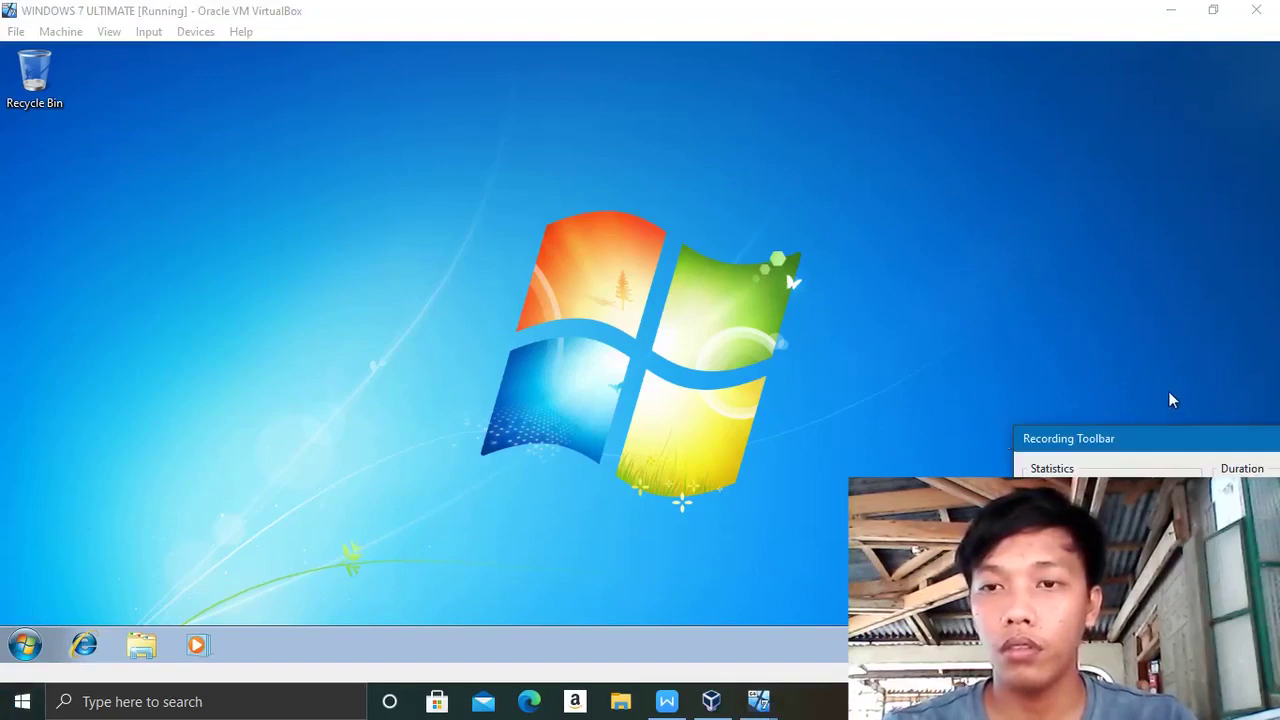
{"action": "left_click_drag", "start_coordinate": [1183, 447], "coordinate": [996, 465]}
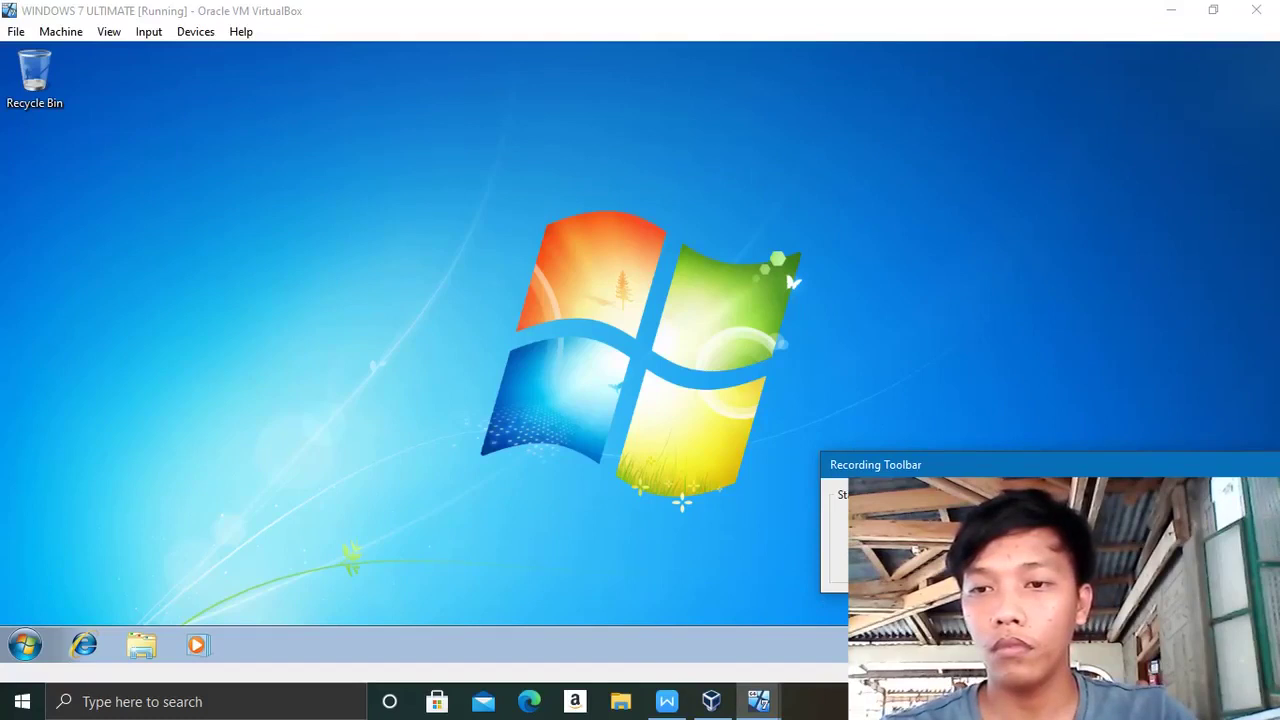
{"action": "left_click", "coordinate": [758, 701]}
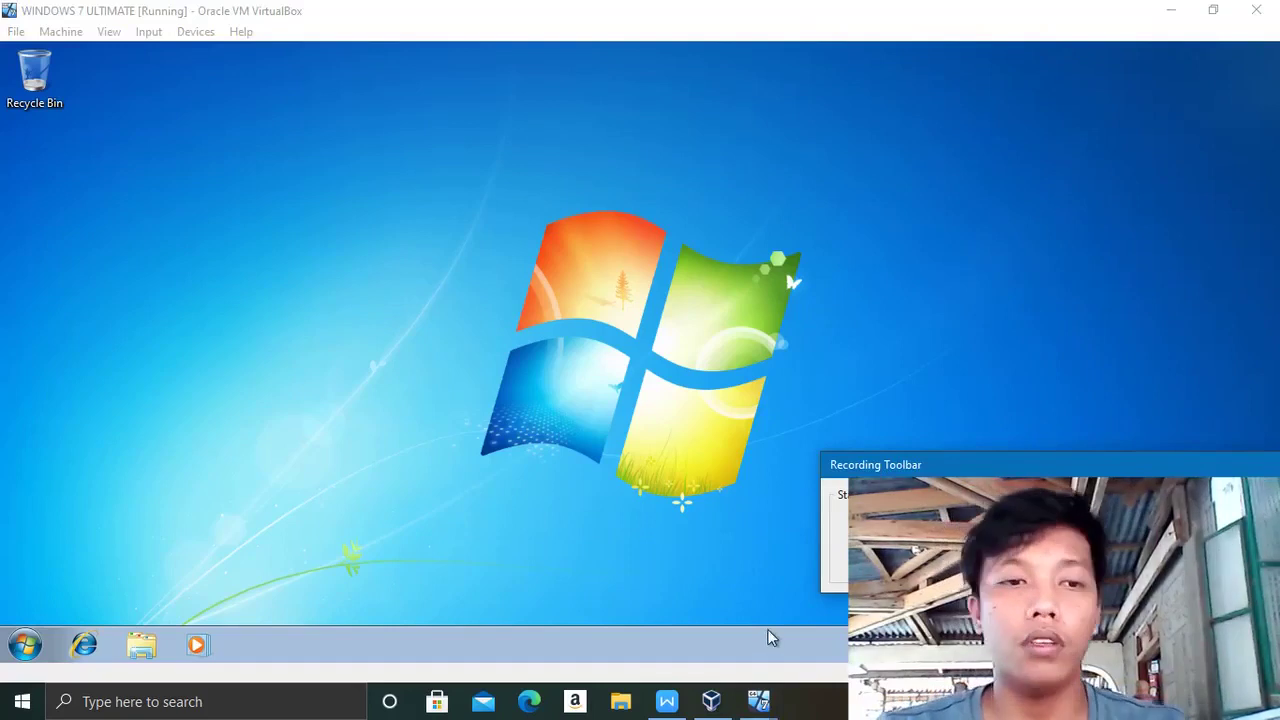
{"action": "left_click_drag", "start_coordinate": [1073, 477], "coordinate": [994, 535]}
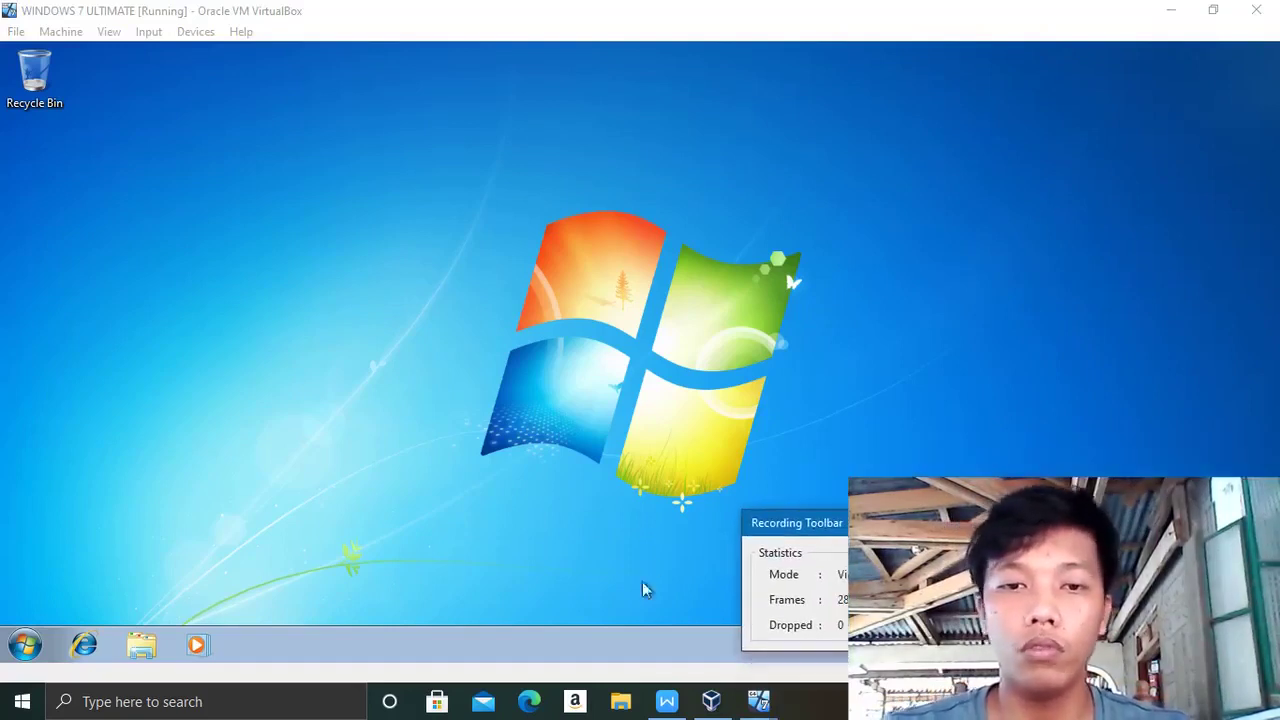
{"action": "left_click", "coordinate": [86, 643]}
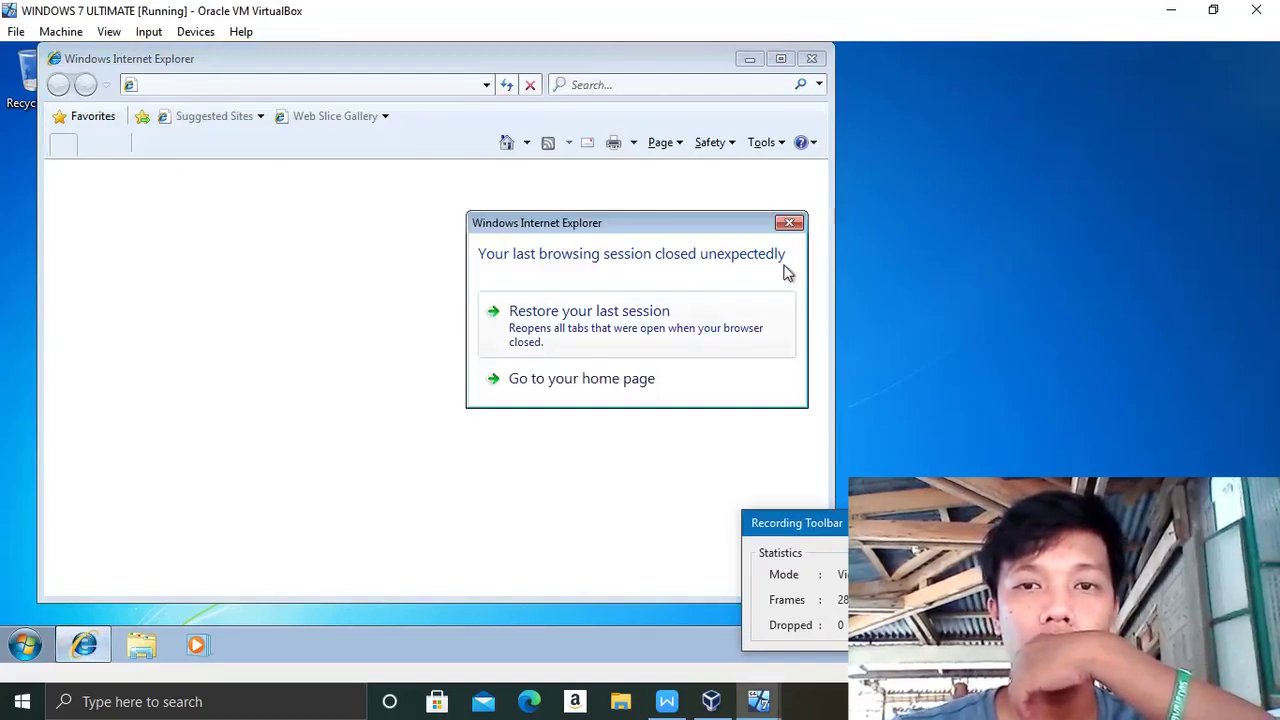
- Enter google.com in Internet Explorer's address bar, then close the browser after the address-not-valid error
{"action": "left_click", "coordinate": [789, 224]}
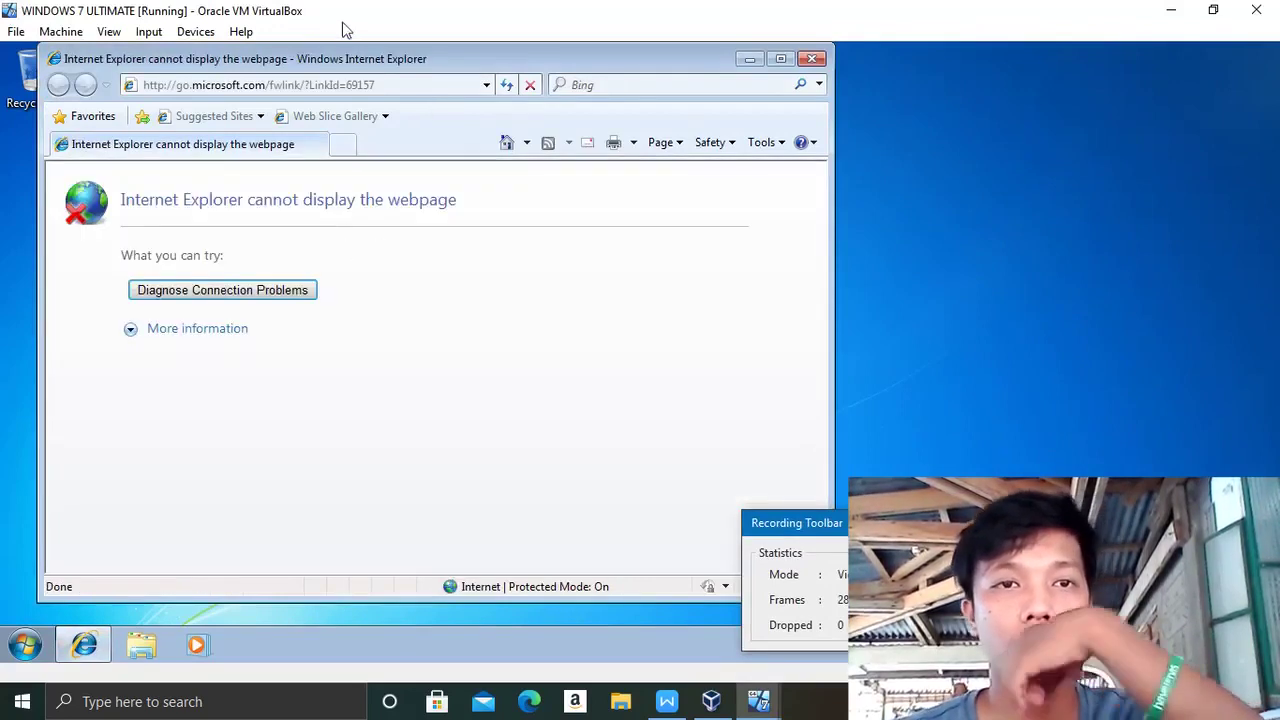
{"action": "left_click", "coordinate": [355, 88]}
{"action": "key", "text": "BackSpace"}
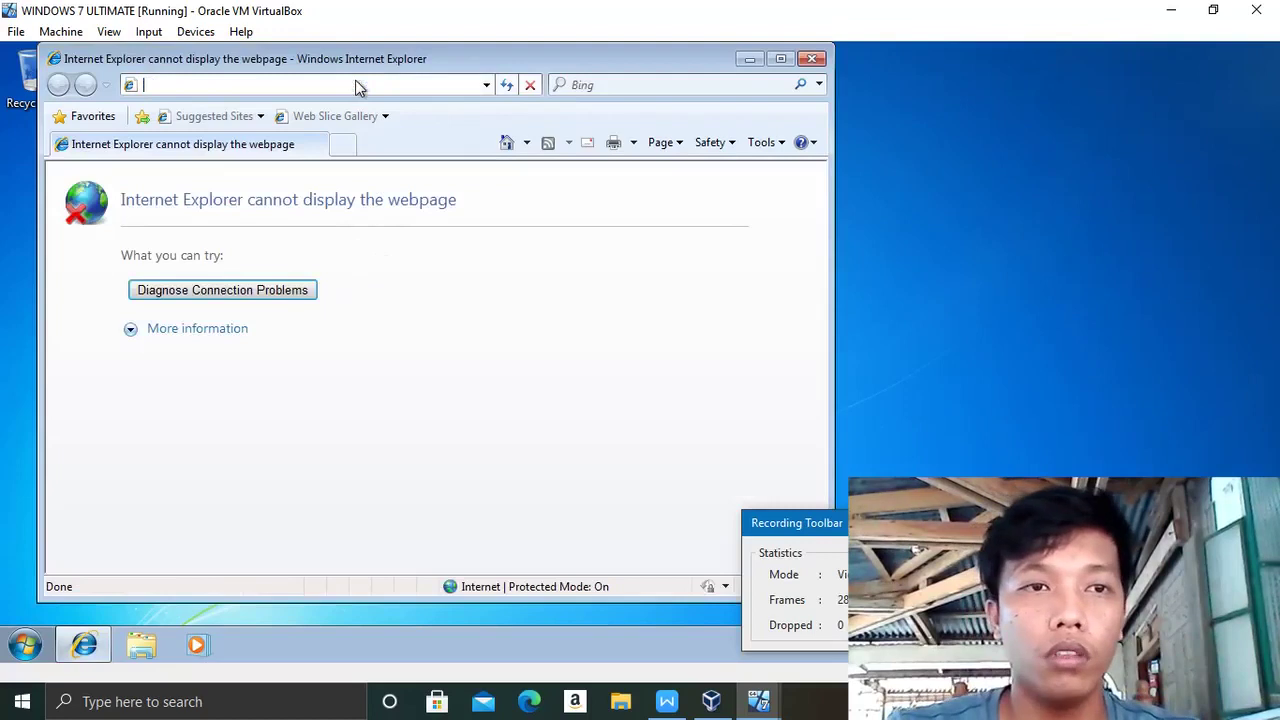
{"action": "type", "text": "google"}
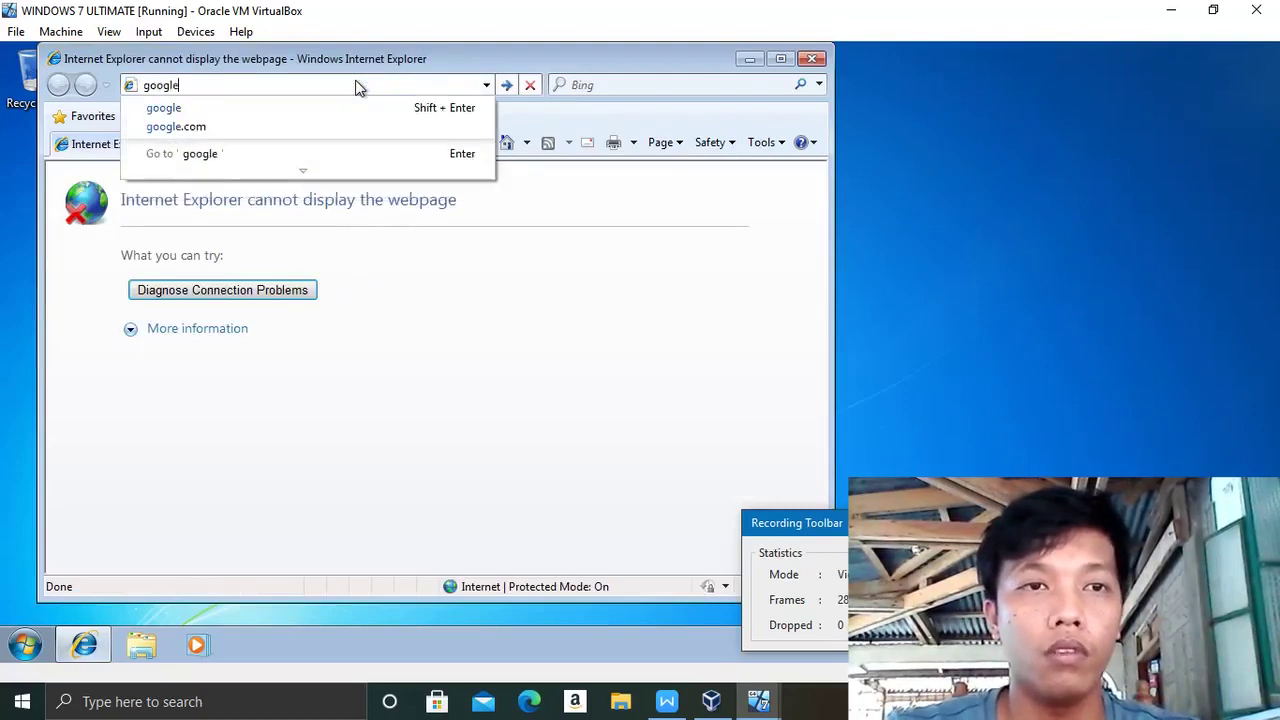
{"action": "type", "text": ".com"}
{"action": "key", "text": "Return"}
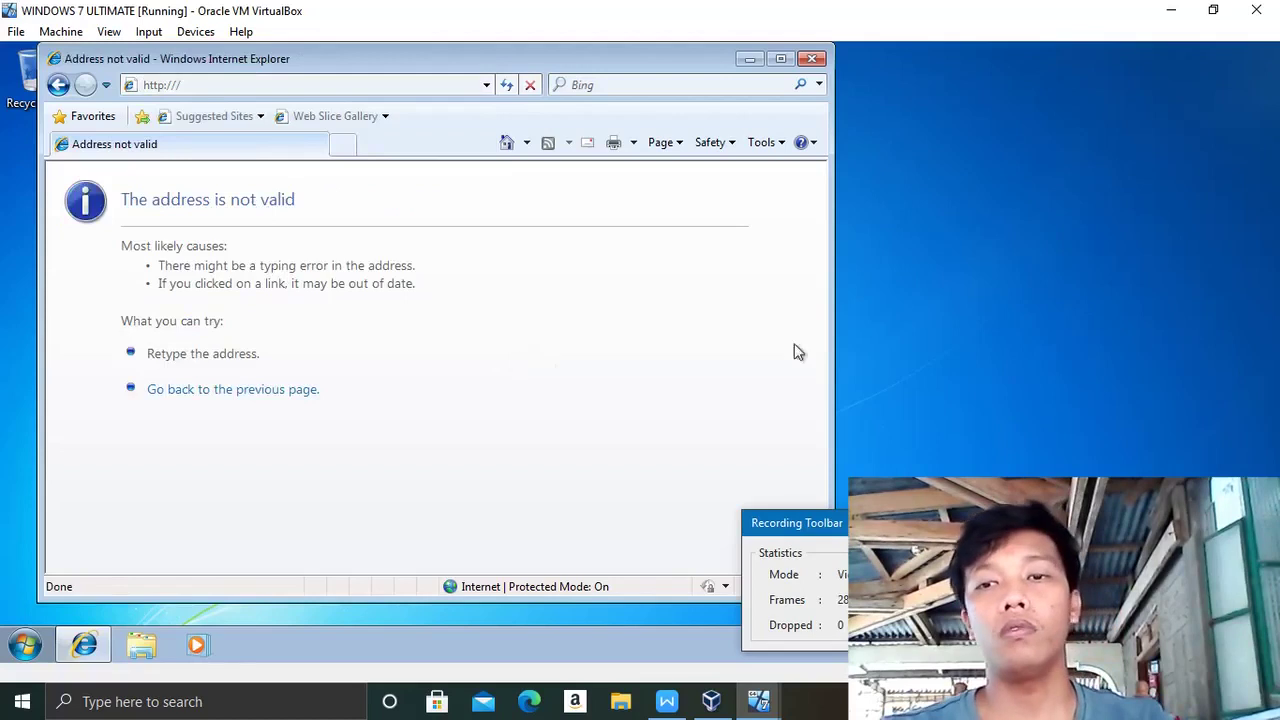
{"action": "left_click_drag", "start_coordinate": [797, 522], "coordinate": [783, 575]}
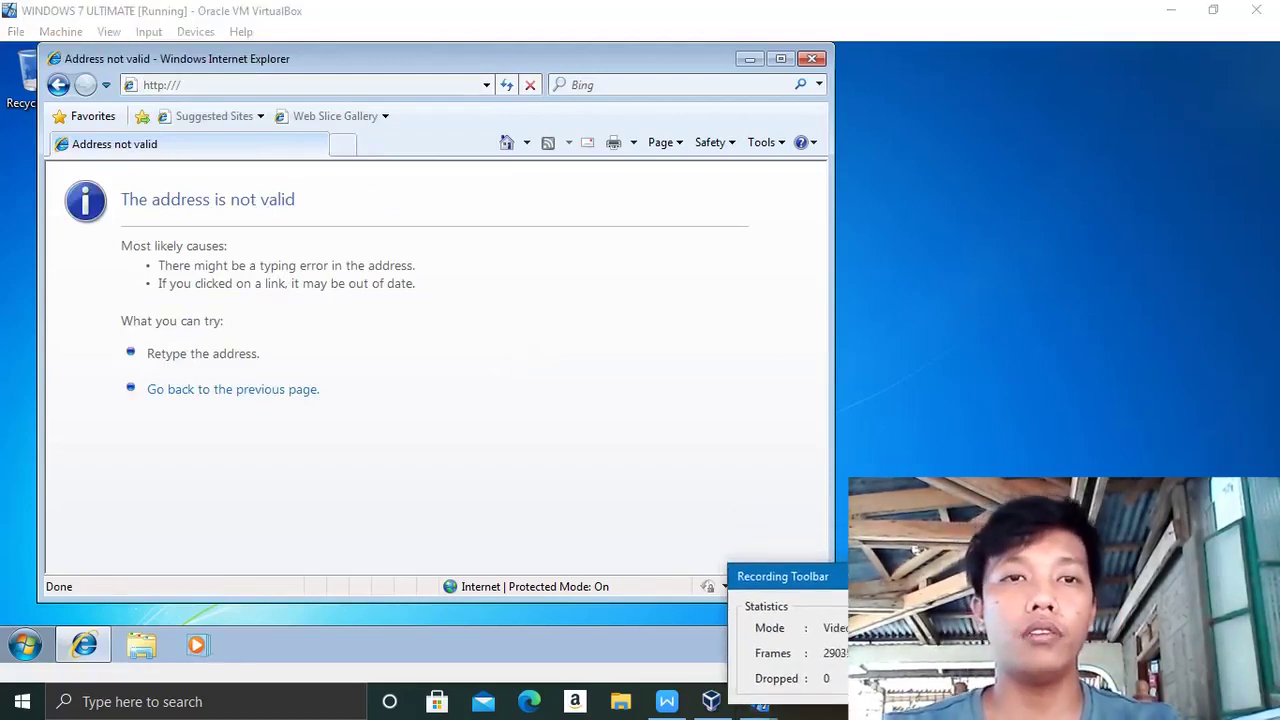
{"action": "left_click", "coordinate": [803, 60]}
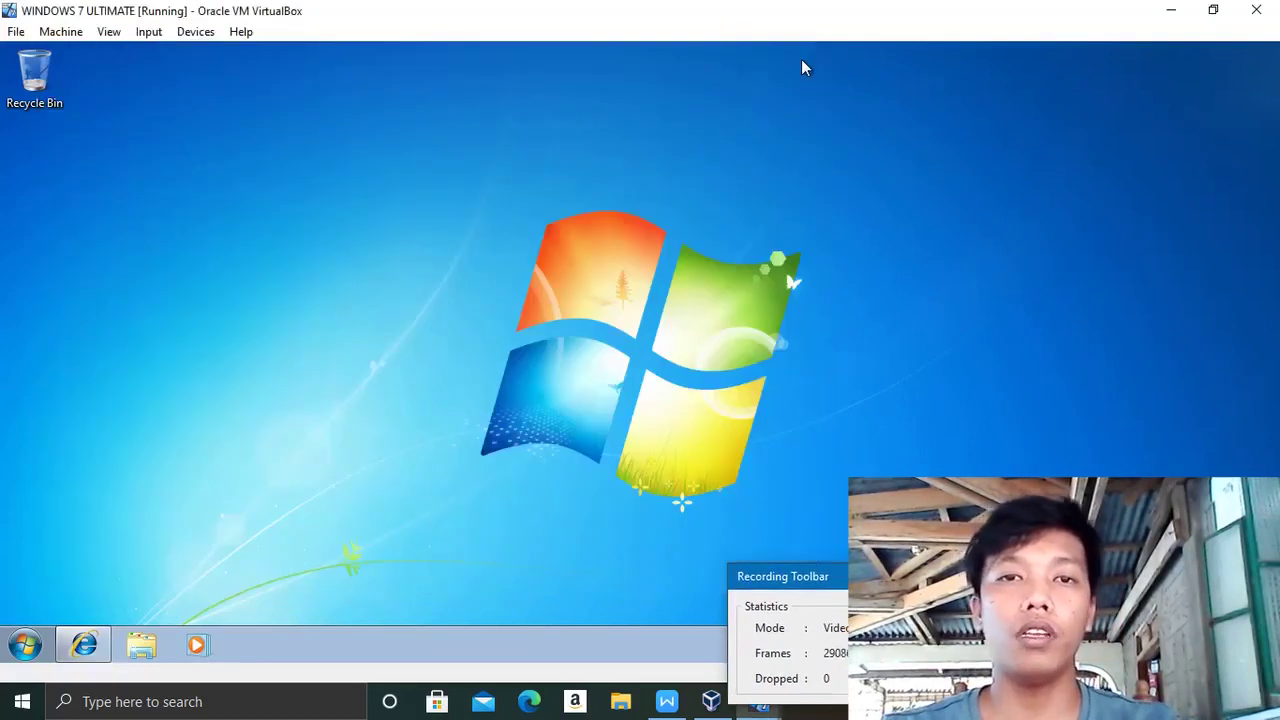
- Switch to the server VM to view the Bat OU's bat1 and bat2 accounts, then minimize it
{"action": "left_click", "coordinate": [25, 646]}
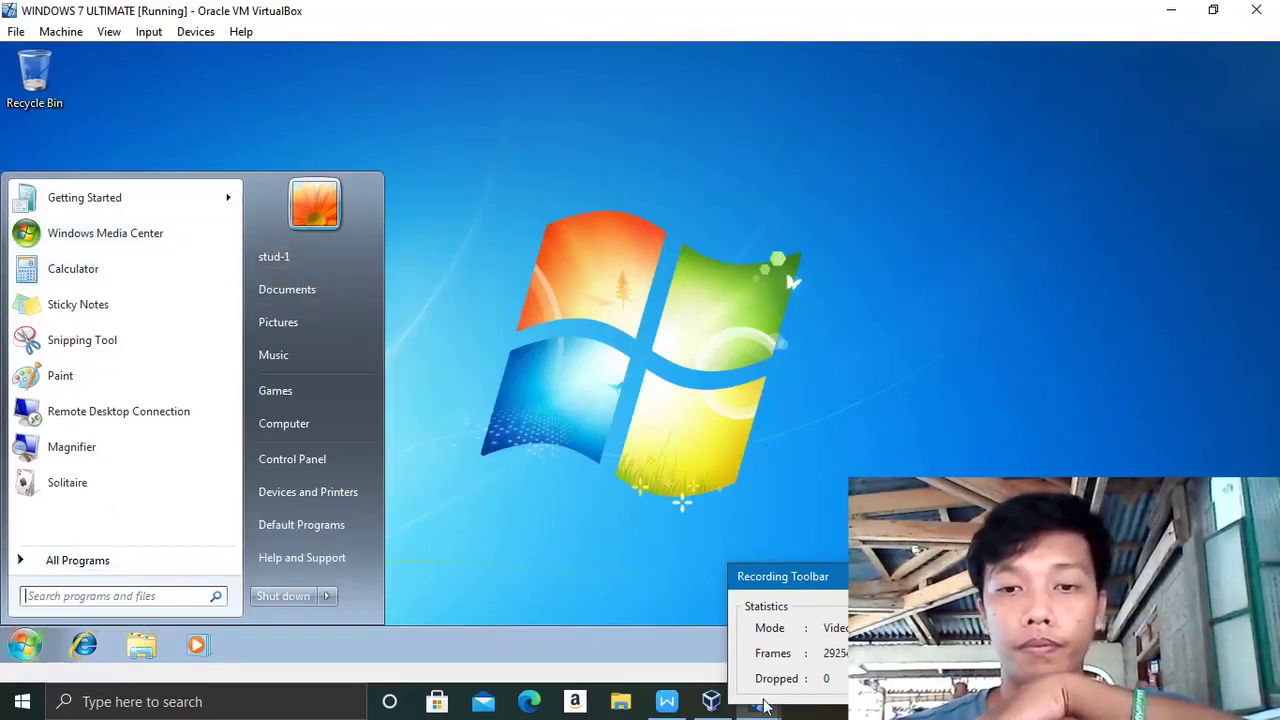
{"action": "mouse_move", "coordinate": [760, 702]}
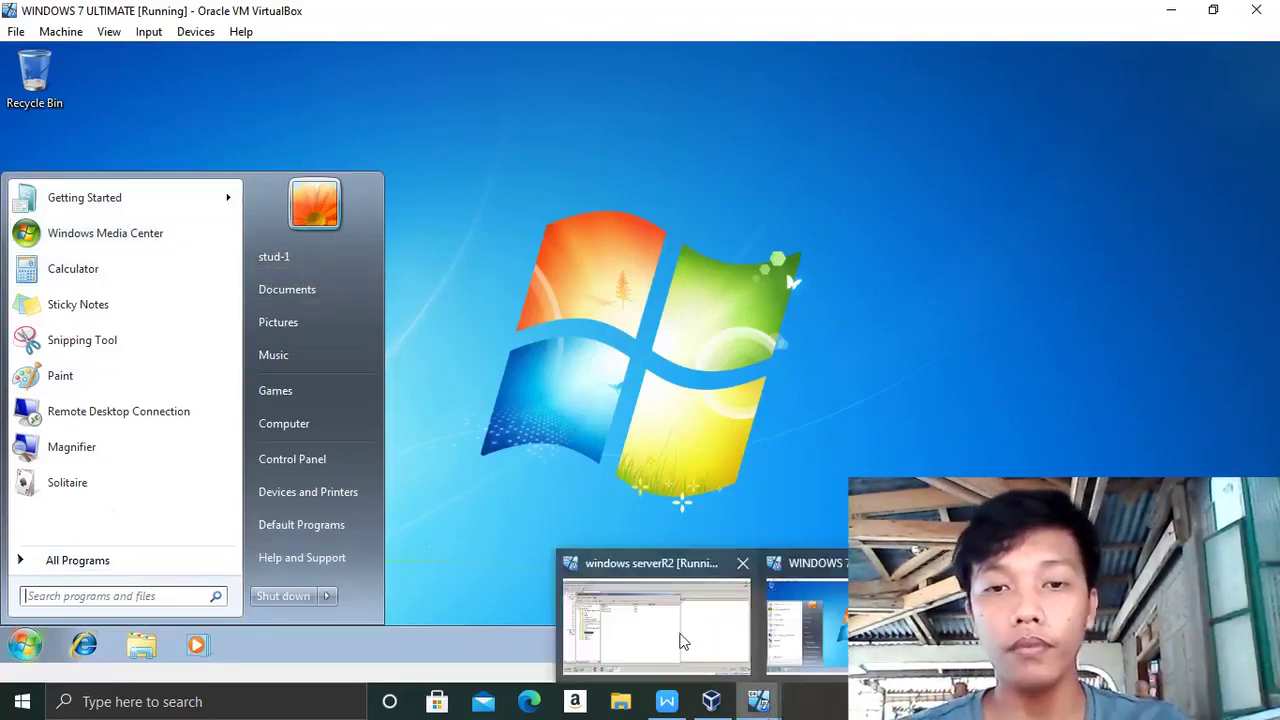
{"action": "left_click", "coordinate": [680, 638]}
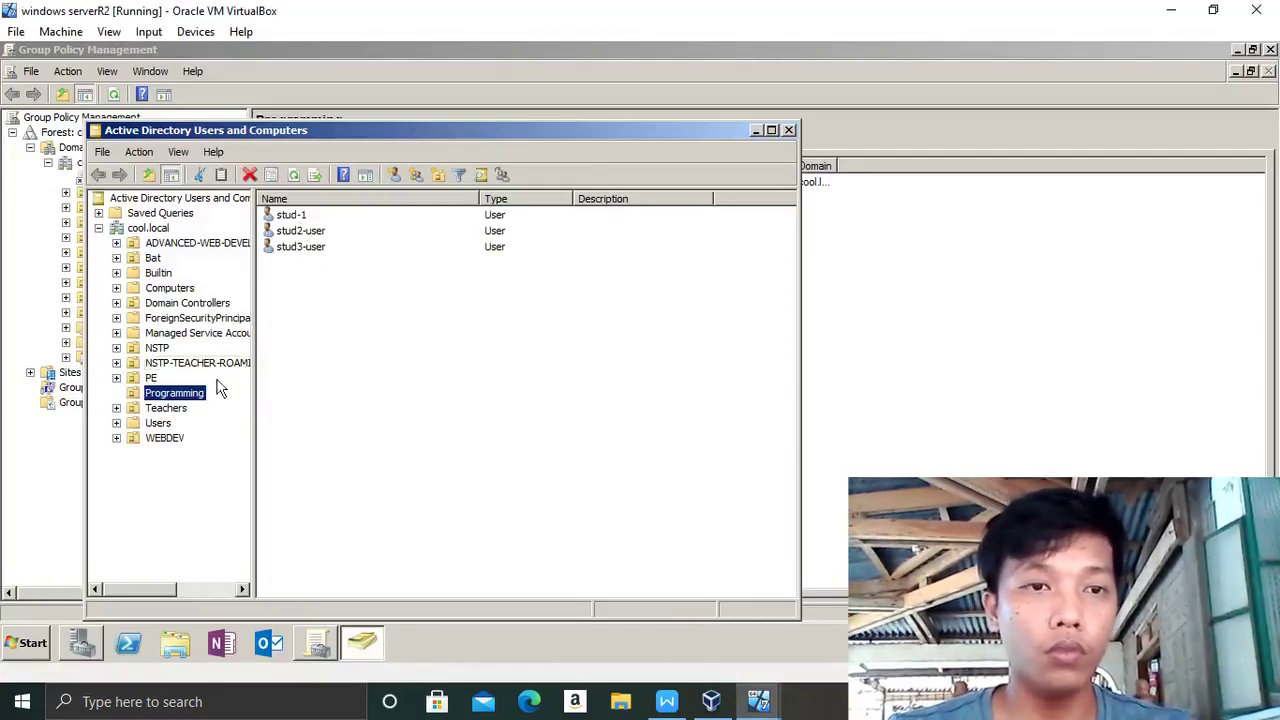
{"action": "left_click", "coordinate": [152, 259]}
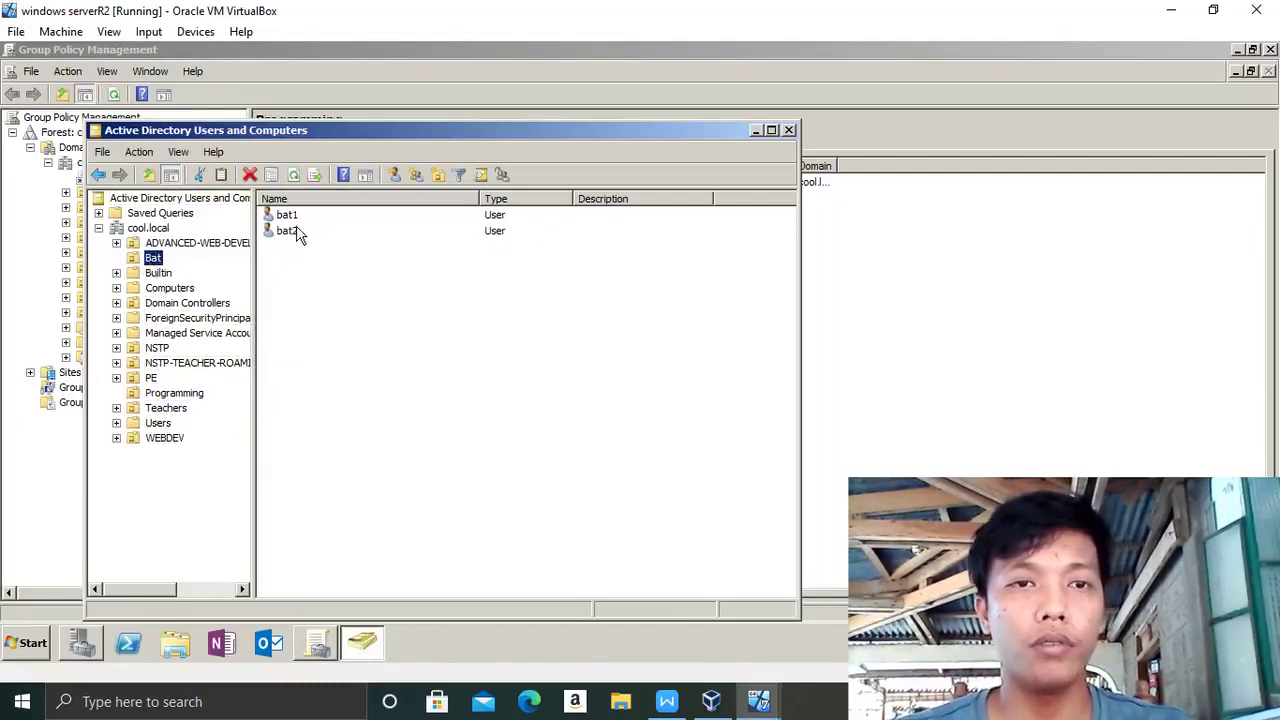
{"action": "left_click", "coordinate": [758, 701]}
{"action": "left_click", "coordinate": [591, 617]}
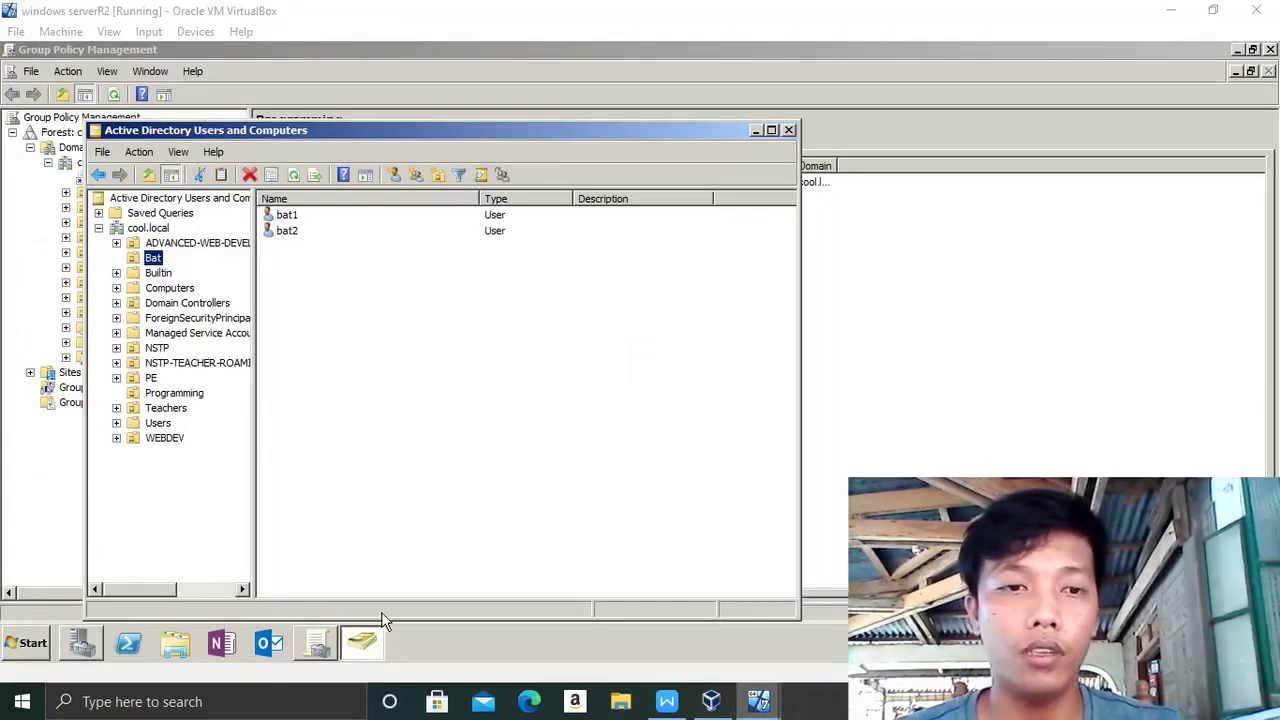
{"action": "left_click", "coordinate": [1171, 11]}
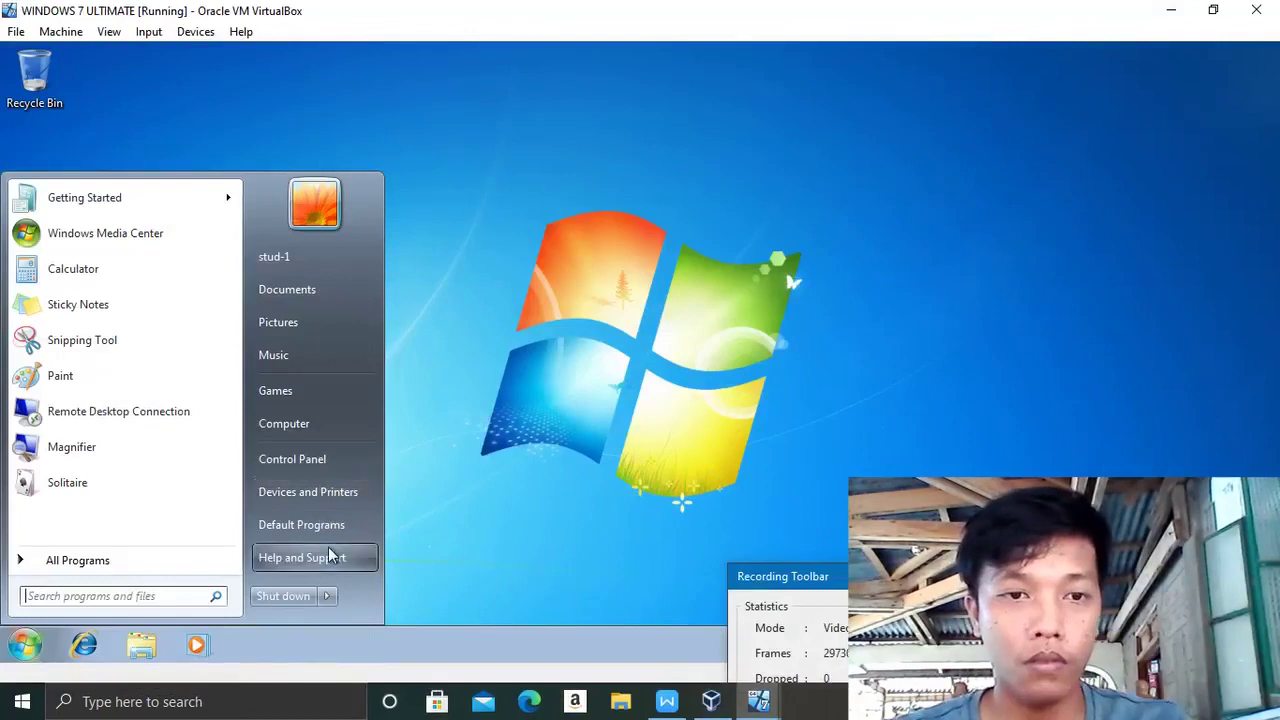
- Log off the current Windows 7 user and send Ctrl-Alt-Del to the VM
{"action": "mouse_move", "coordinate": [327, 596]}
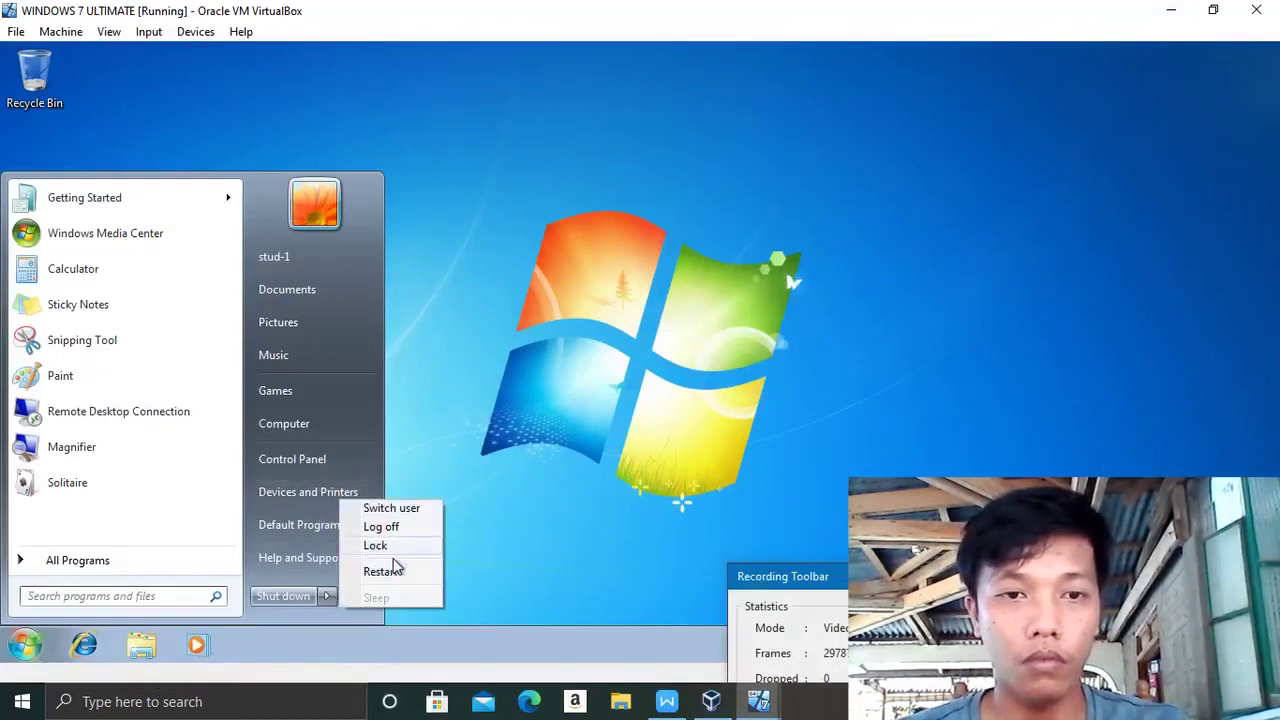
{"action": "left_click", "coordinate": [388, 525]}
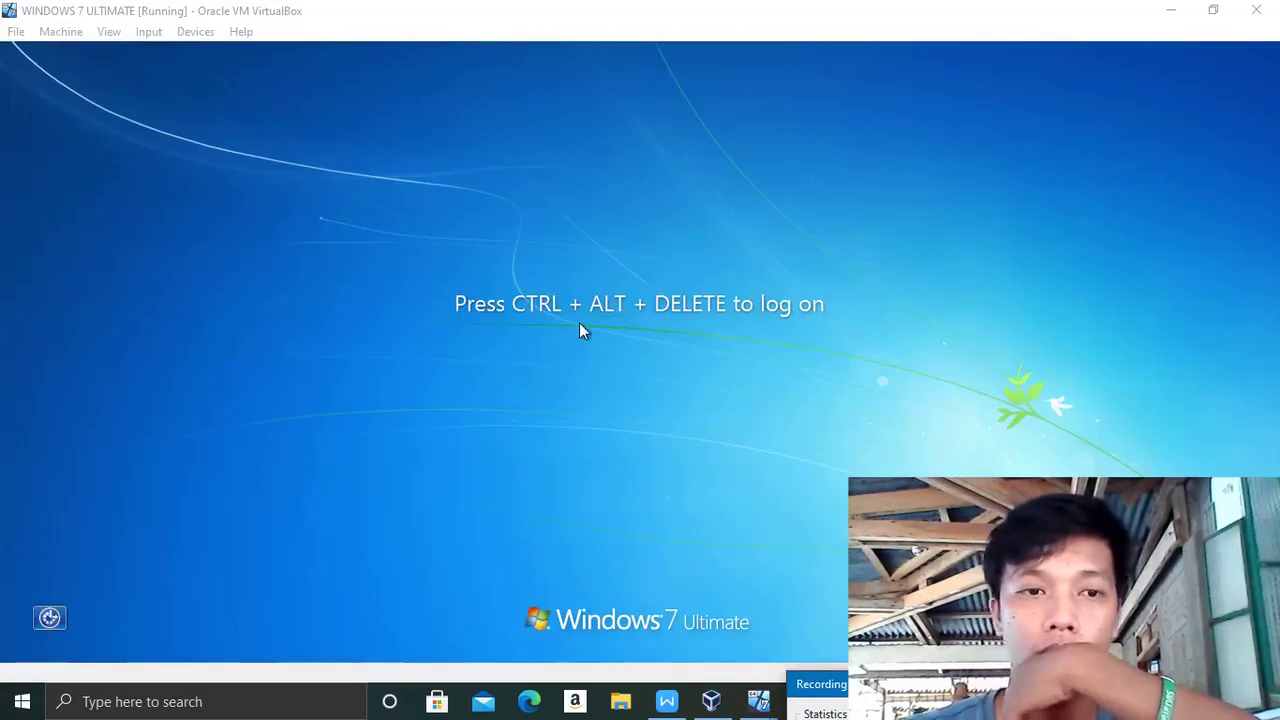
{"action": "left_click", "coordinate": [158, 31]}
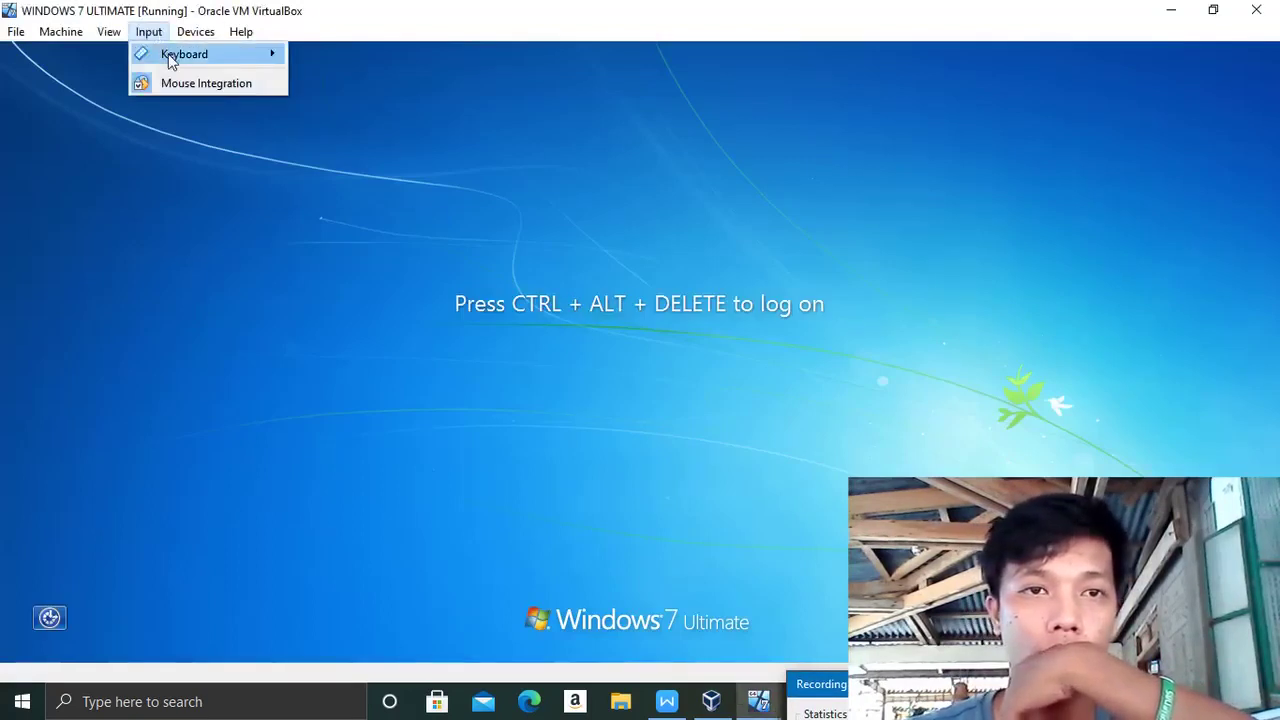
{"action": "mouse_move", "coordinate": [170, 56]}
{"action": "left_click", "coordinate": [352, 87]}
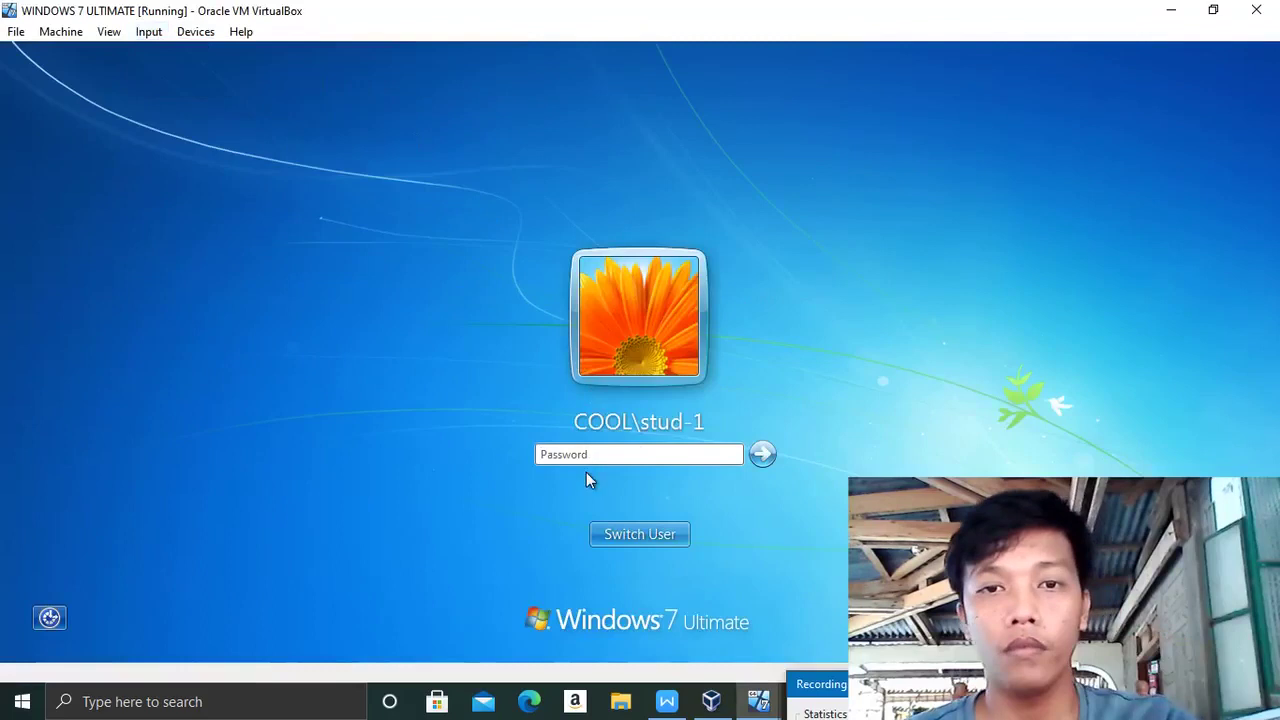
- Sign in to the COOL domain as the Bat unit user, entering the account password
{"action": "left_click", "coordinate": [657, 530]}
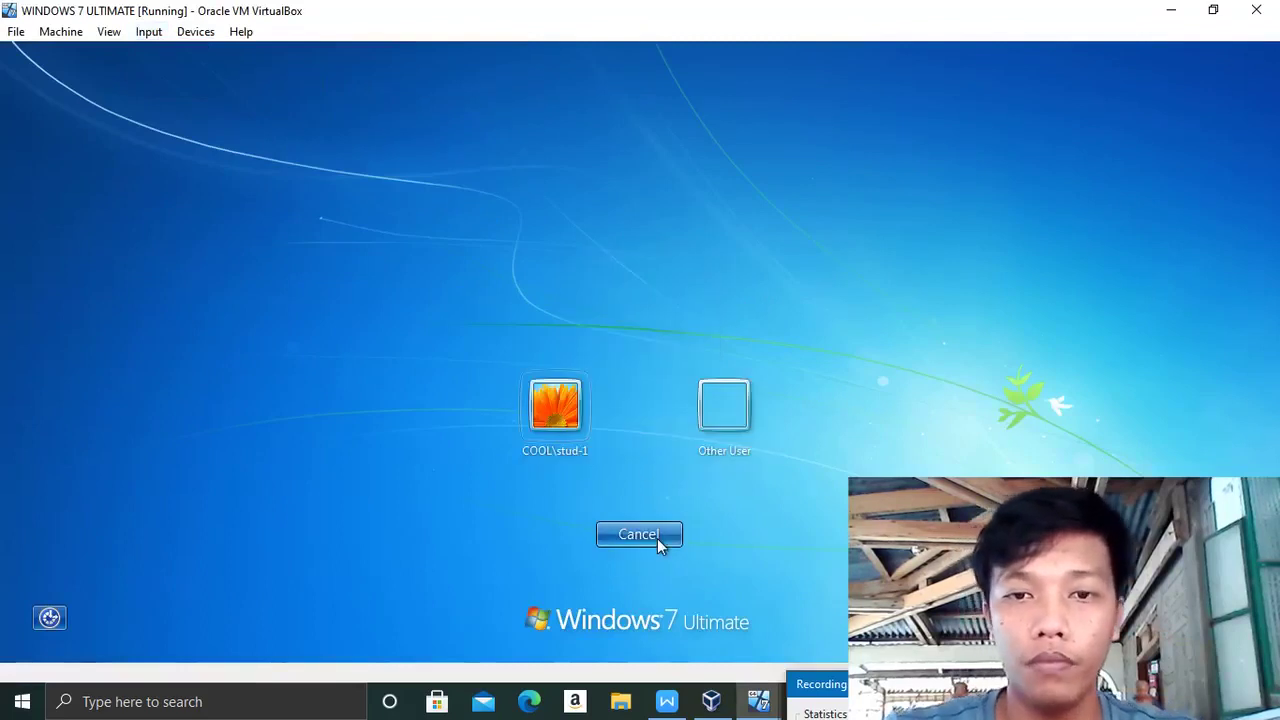
{"action": "left_click", "coordinate": [727, 417]}
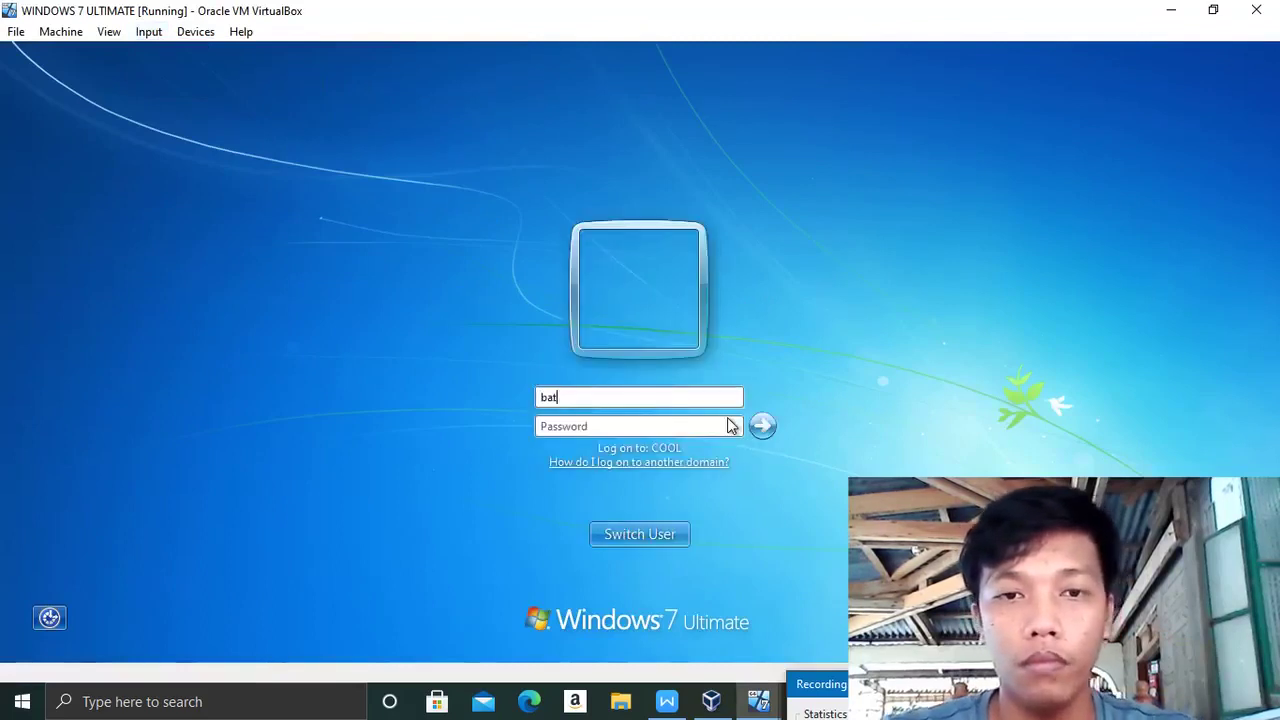
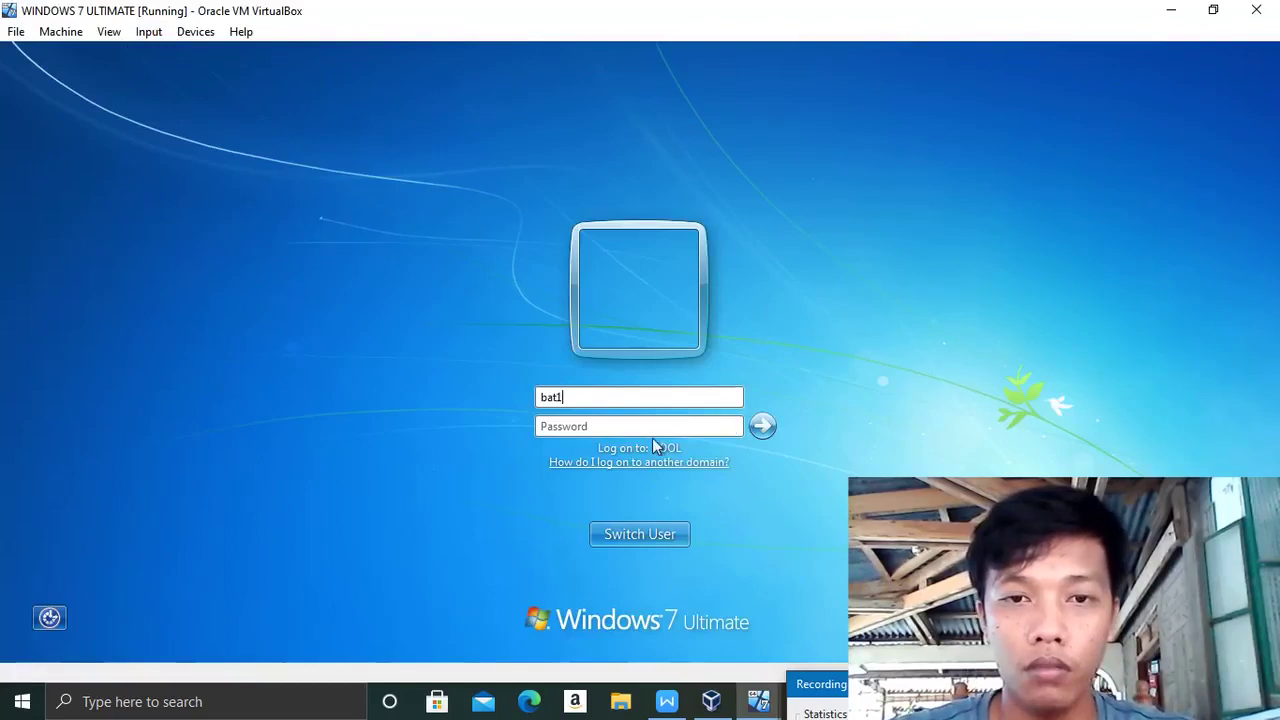
{"action": "key", "text": "Caps_Lock"}
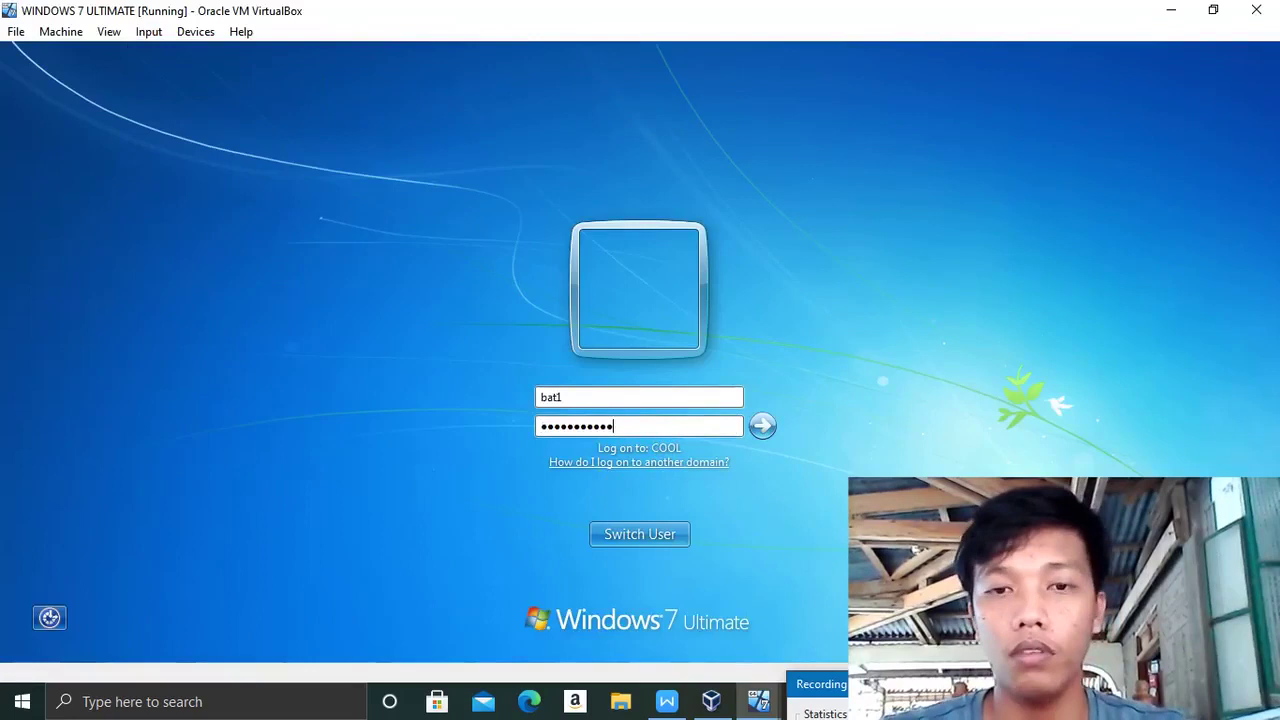
{"action": "key", "text": "Return"}
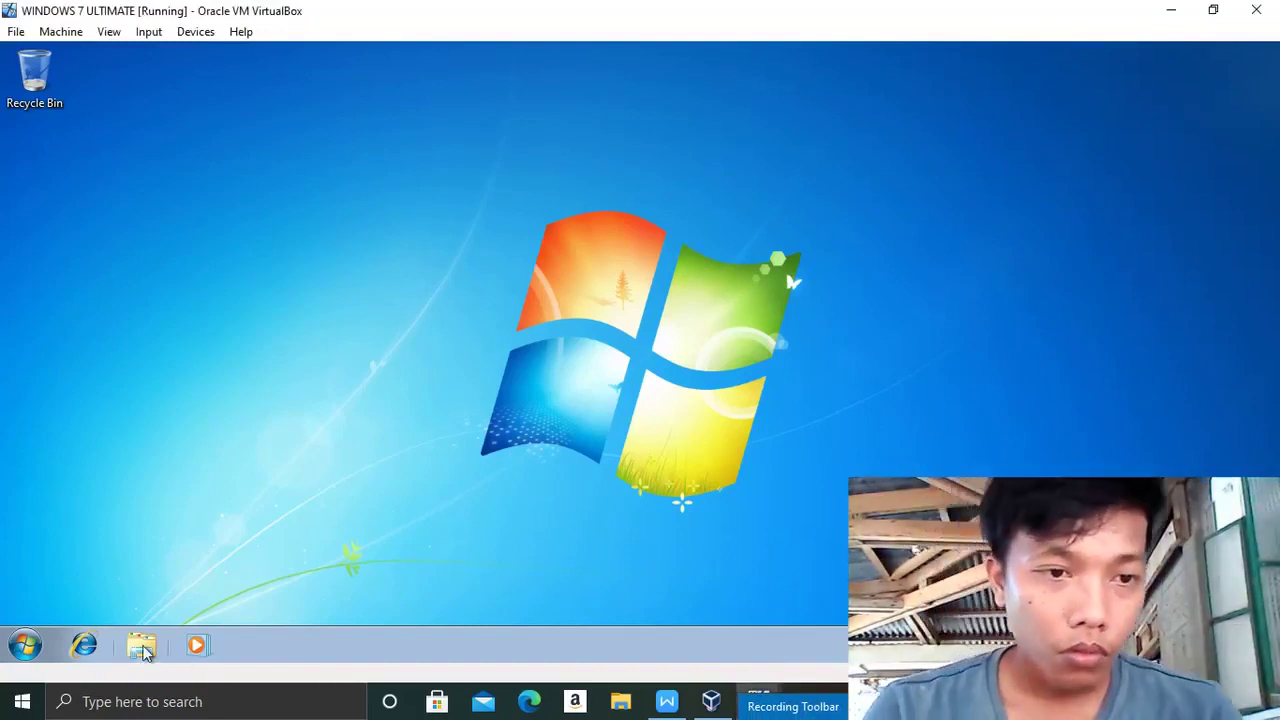
- Open the MSN article about the P2,000 ayuda in Internet Explorer to confirm web access
{"action": "left_click", "coordinate": [86, 647]}
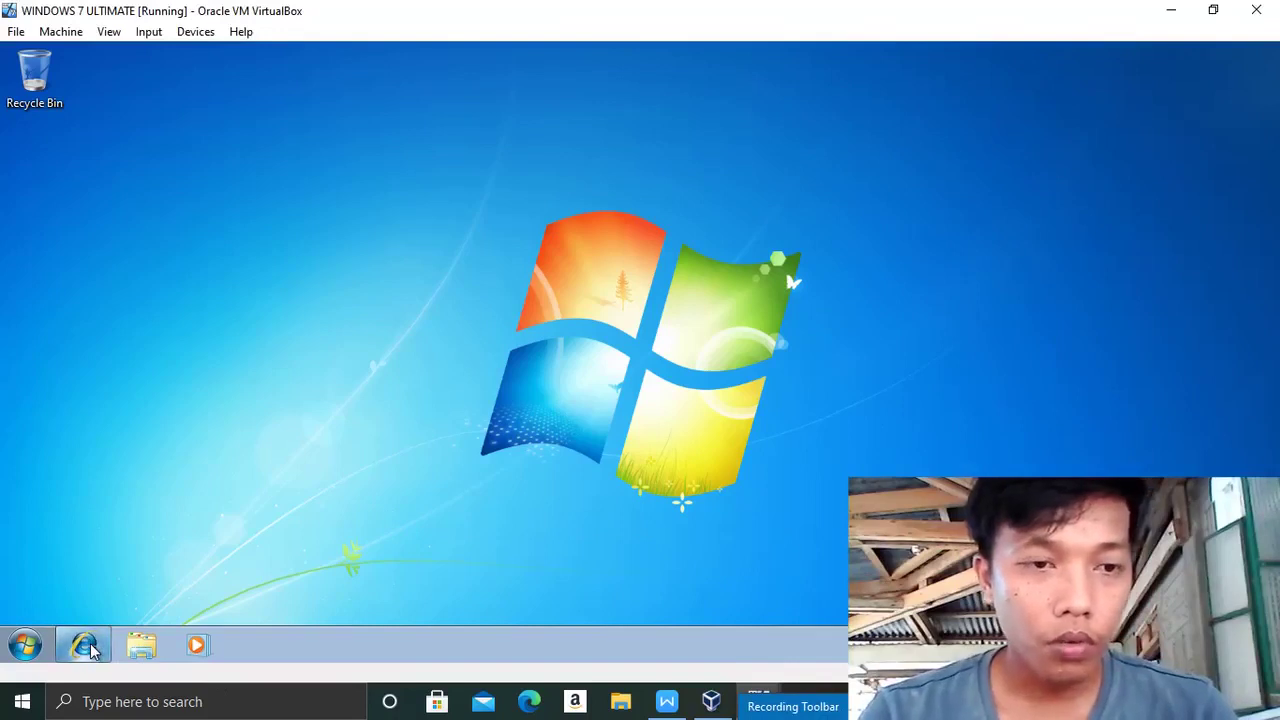
{"action": "left_click", "coordinate": [24, 647]}
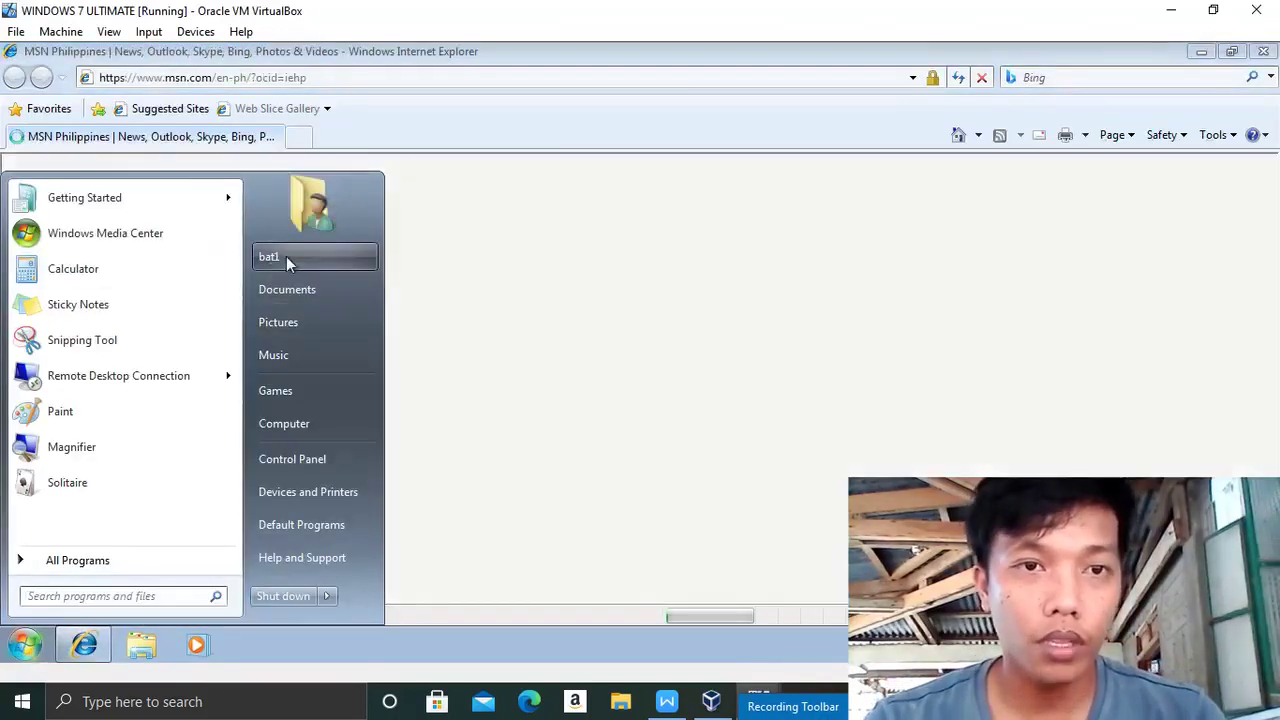
{"action": "left_click", "coordinate": [286, 258]}
{"action": "left_click", "coordinate": [515, 285]}
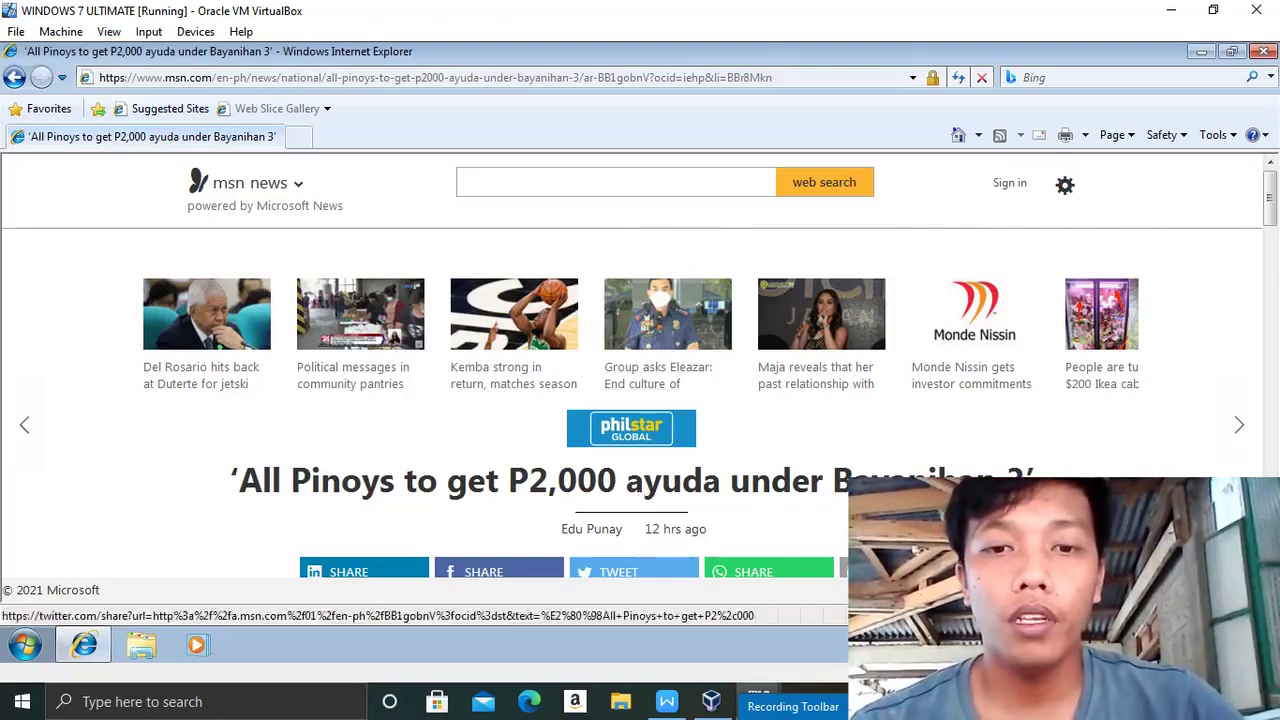
{"action": "mouse_move", "coordinate": [685, 710]}
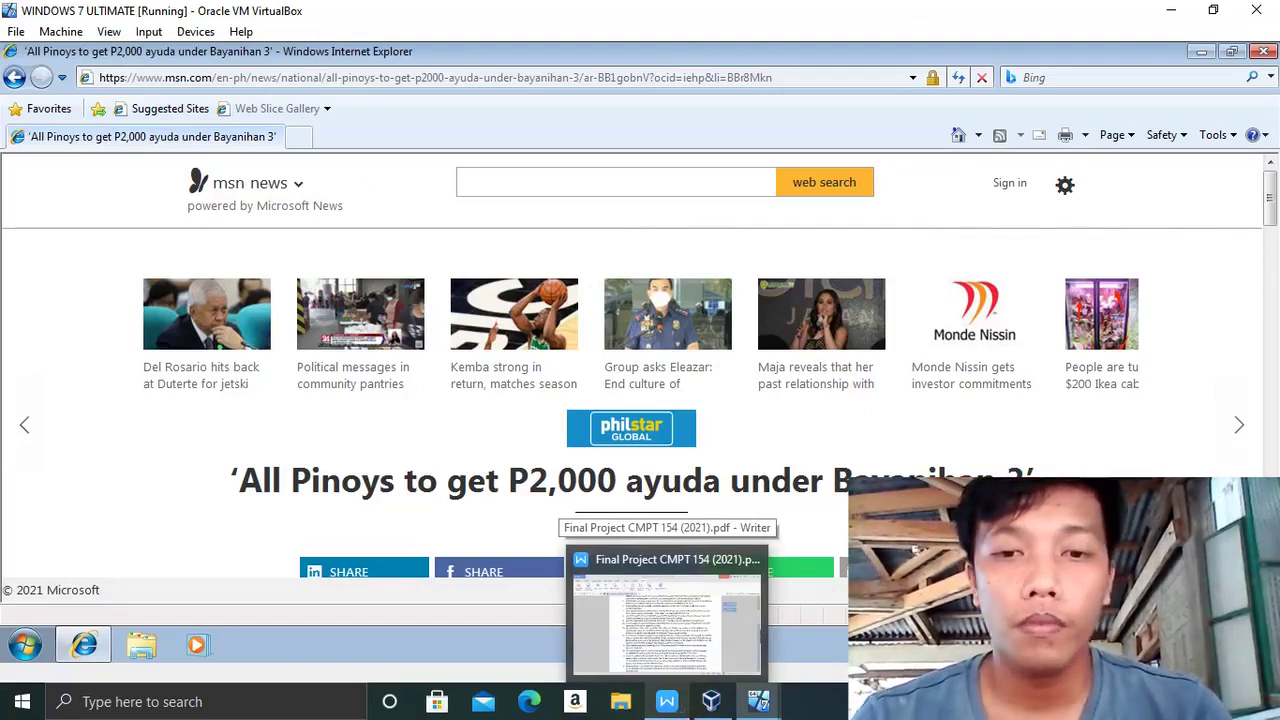
- On the server VM, move Active Directory Users and Computers aside to see Programming's GPO link, then close it
{"action": "mouse_move", "coordinate": [758, 703]}
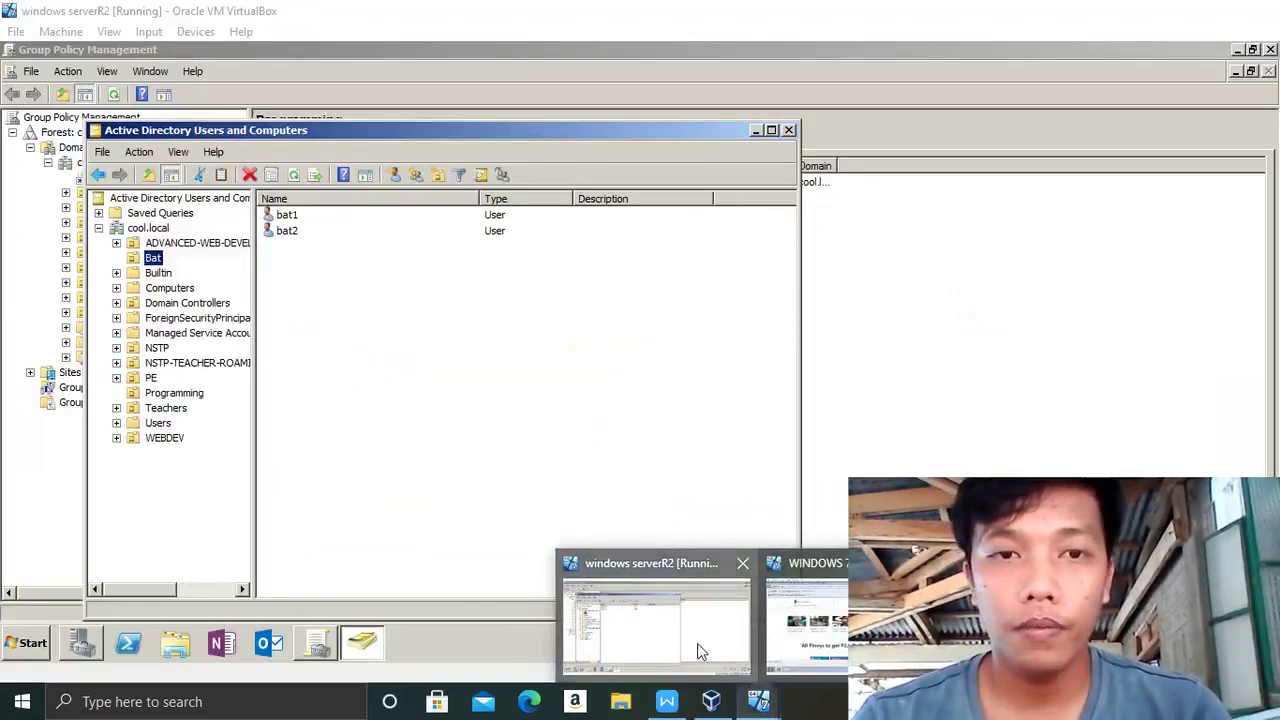
{"action": "left_click", "coordinate": [697, 643]}
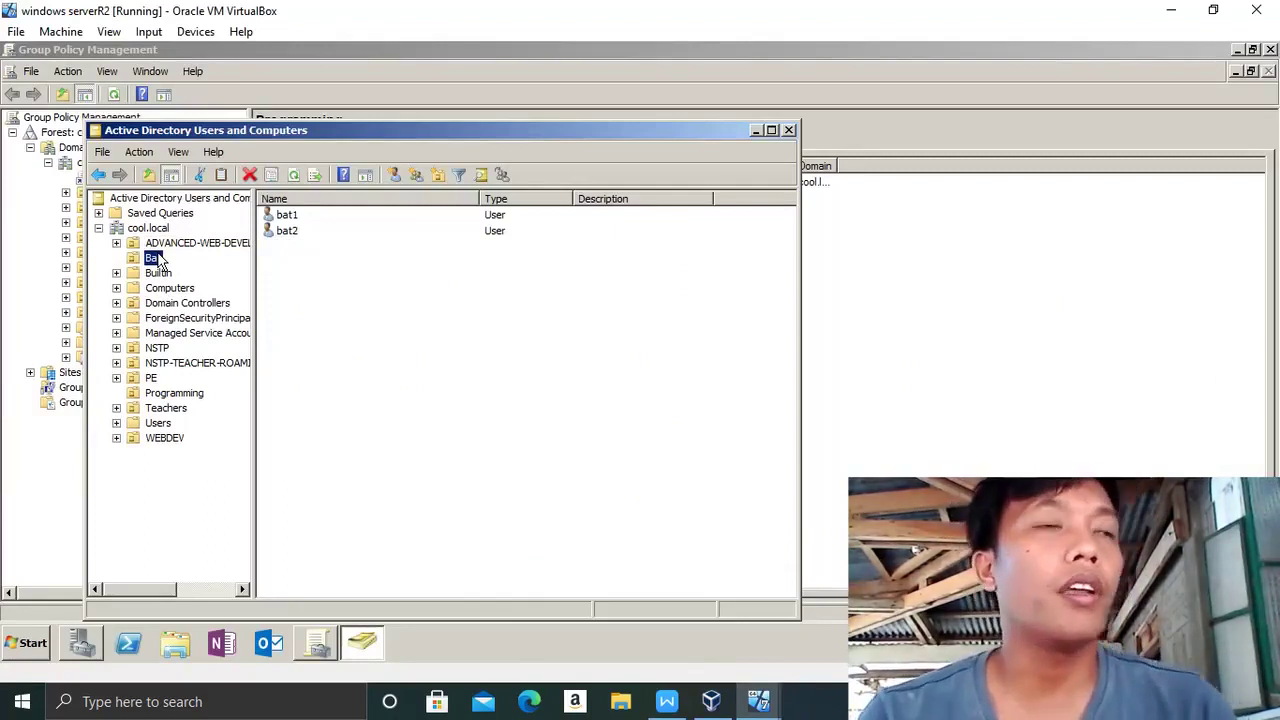
{"action": "left_click_drag", "start_coordinate": [386, 127], "coordinate": [911, 206]}
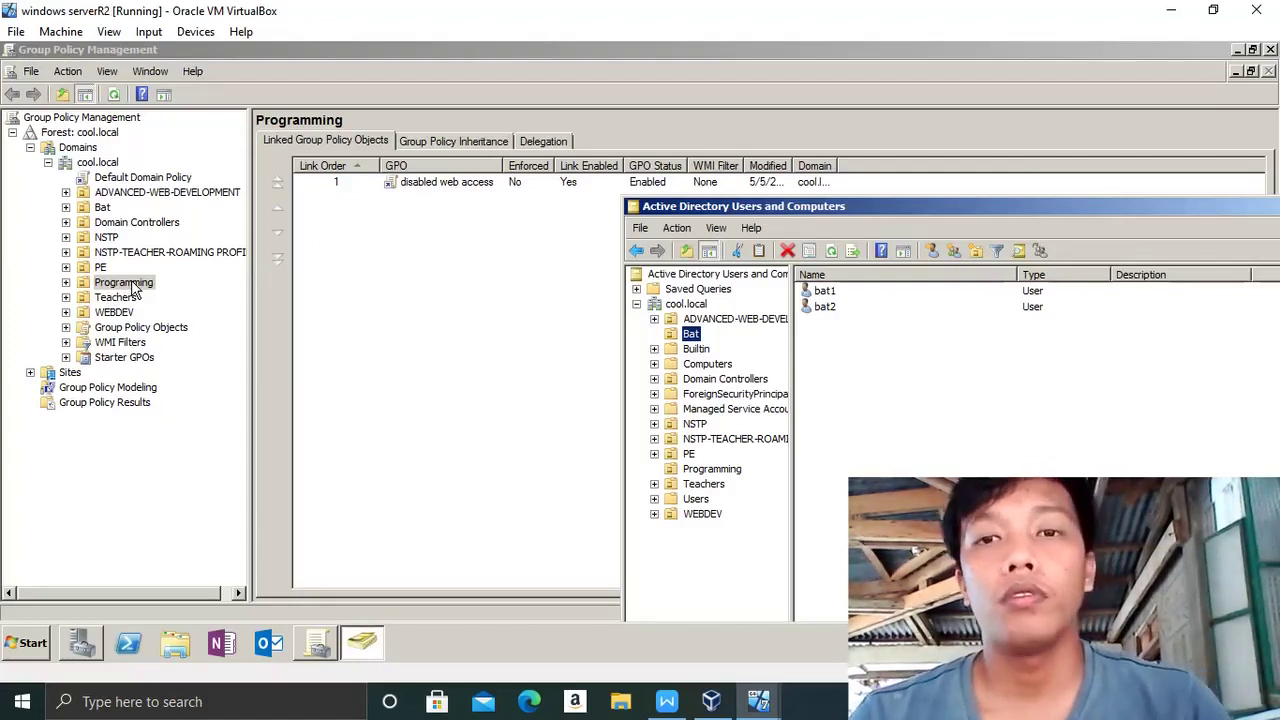
{"action": "left_click_drag", "start_coordinate": [933, 210], "coordinate": [548, 208]}
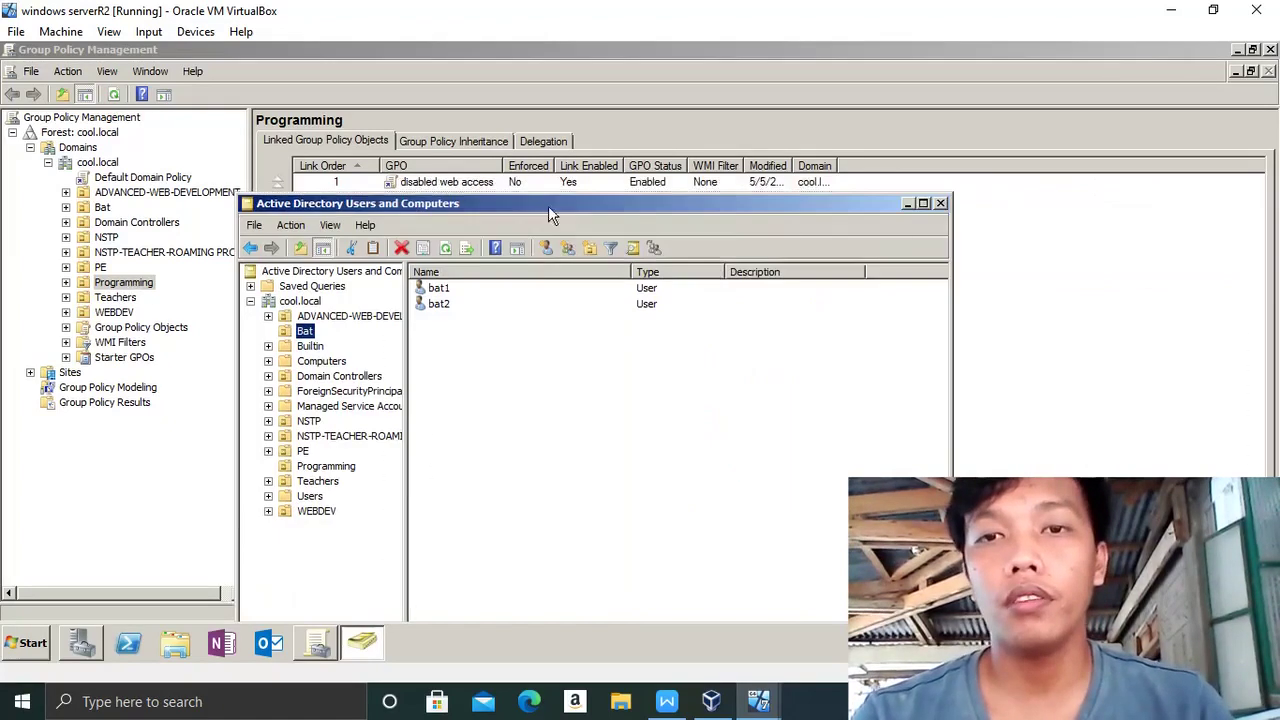
{"action": "left_click", "coordinate": [941, 204]}
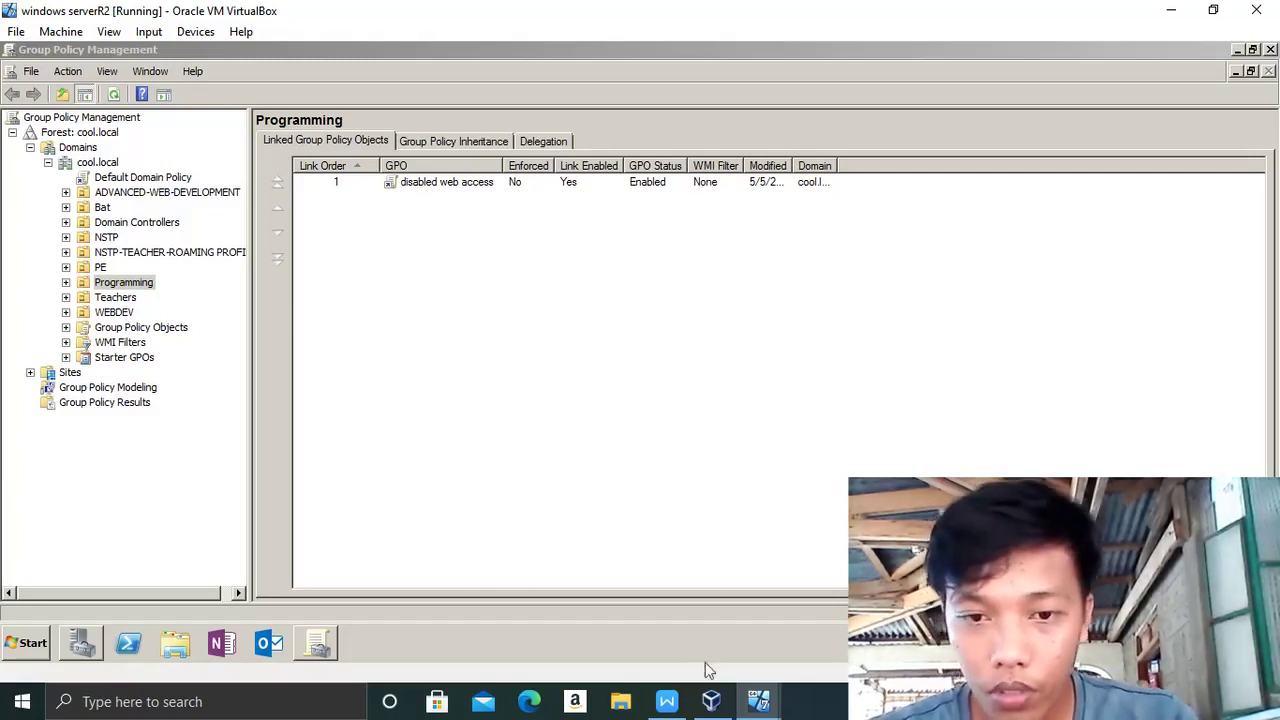
{"action": "mouse_move", "coordinate": [711, 700]}
{"action": "left_click", "coordinate": [840, 650]}
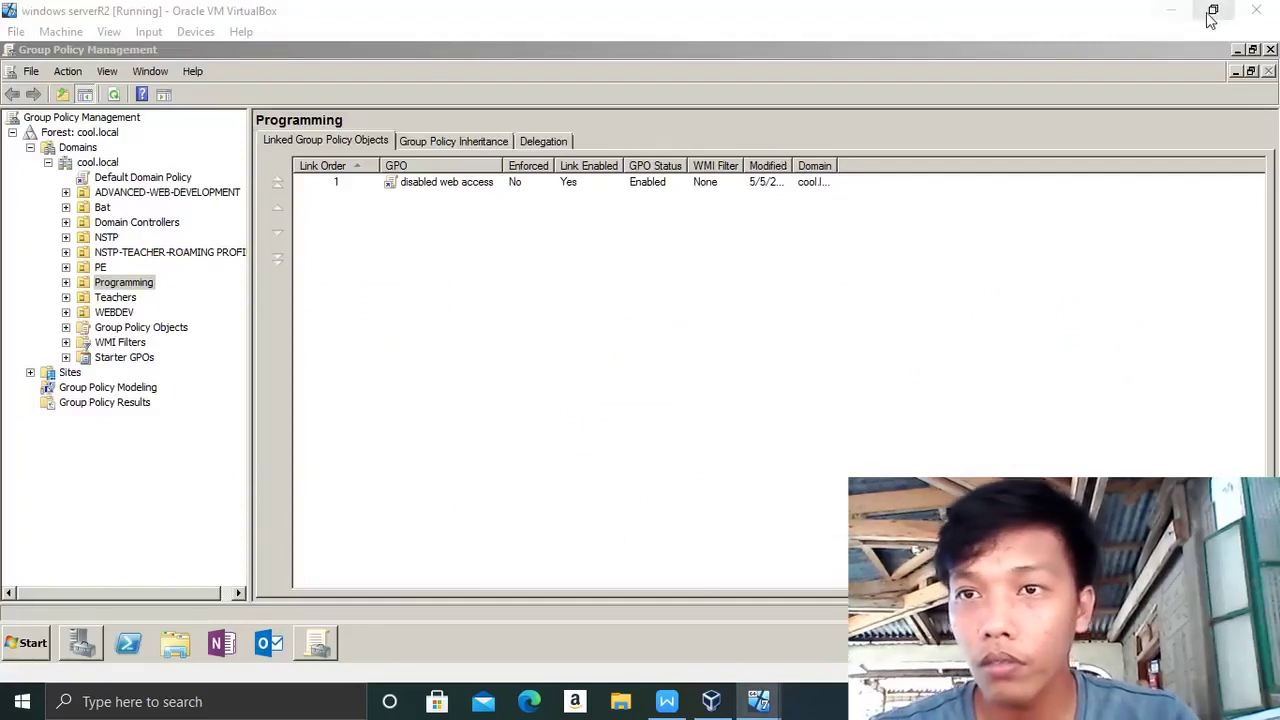
- Close the browser and attach the Windows 7 VM's Adapter 1 to Internal Network 'intnet', saving the settings
{"action": "left_click", "coordinate": [1170, 10]}
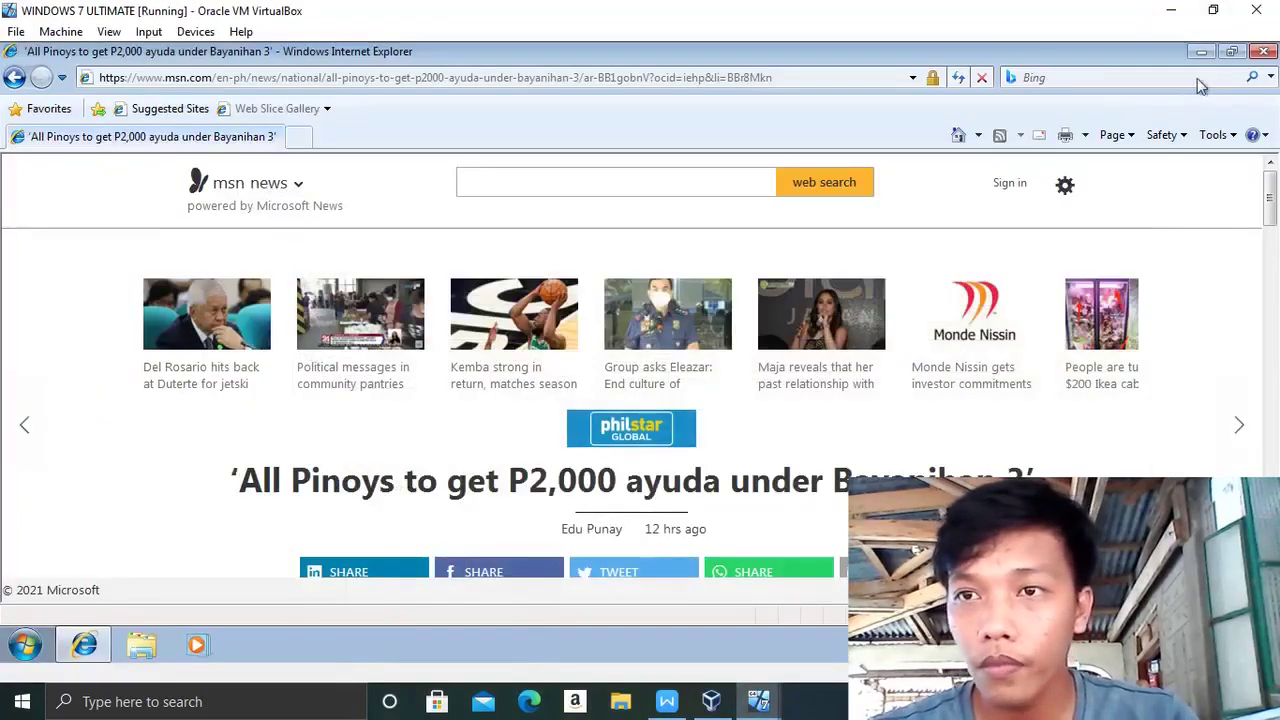
{"action": "left_click", "coordinate": [1264, 51]}
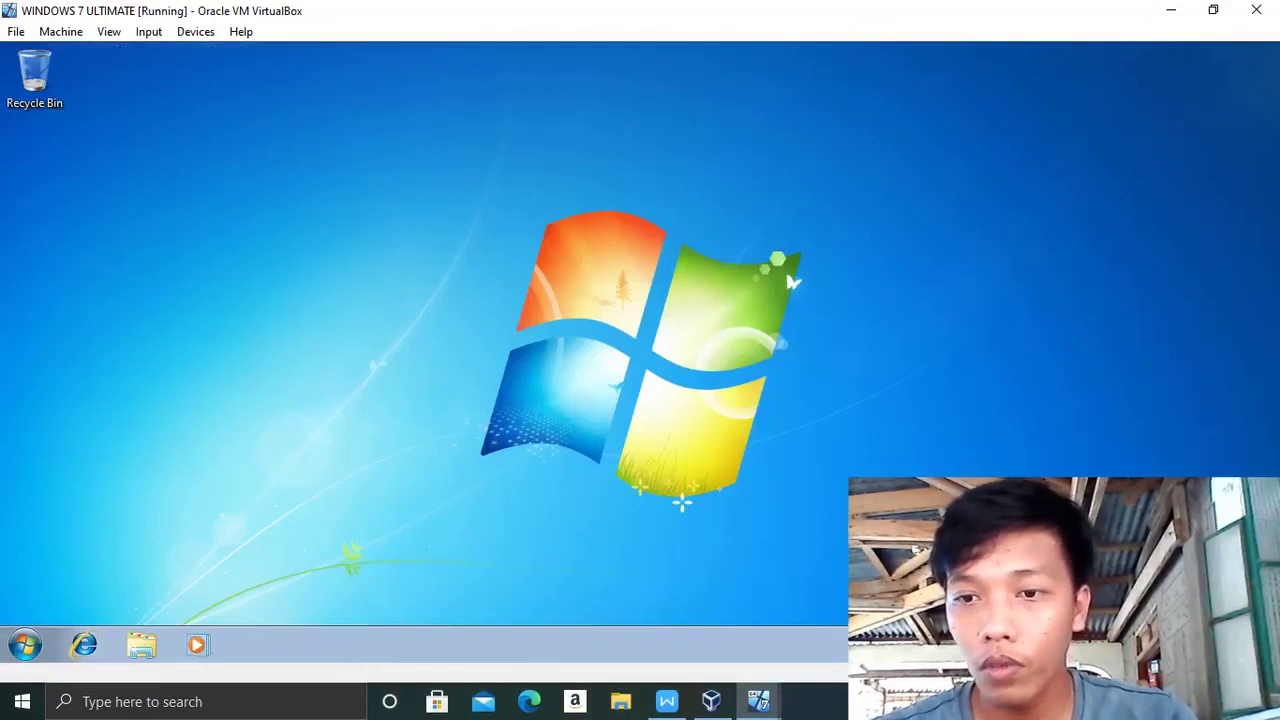
{"action": "right_click", "coordinate": [988, 700]}
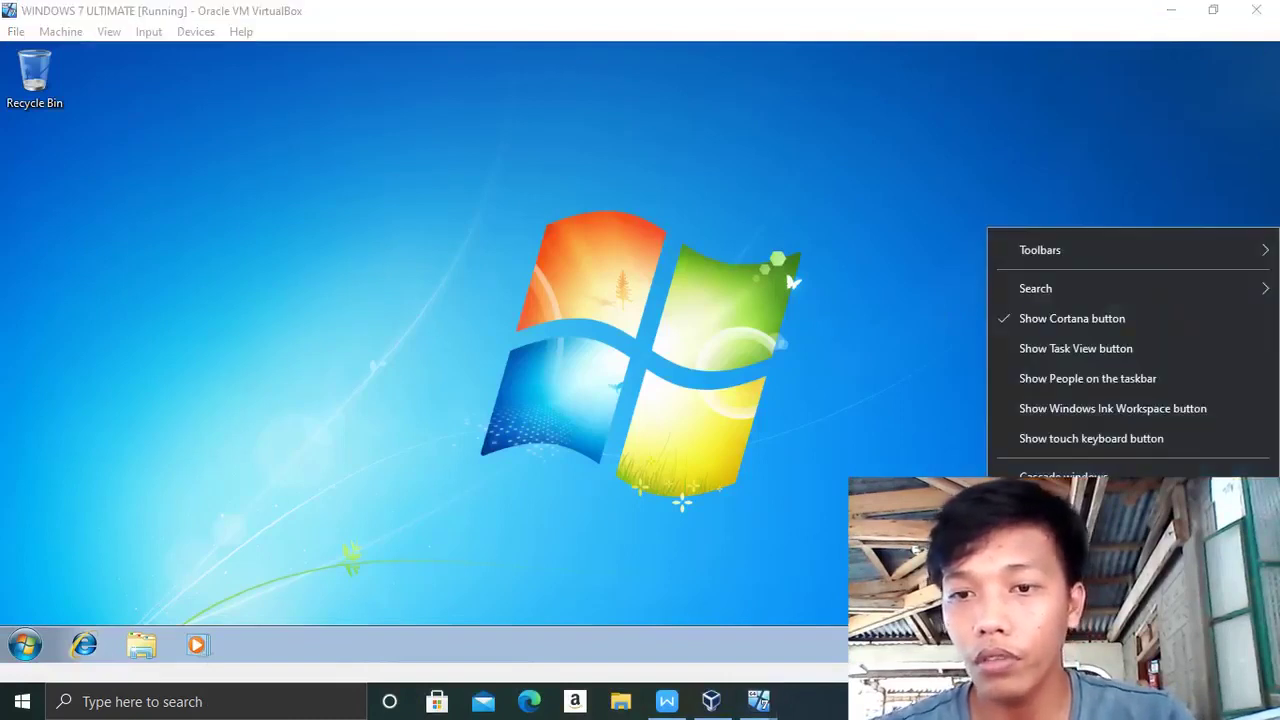
{"action": "key", "text": "Escape"}
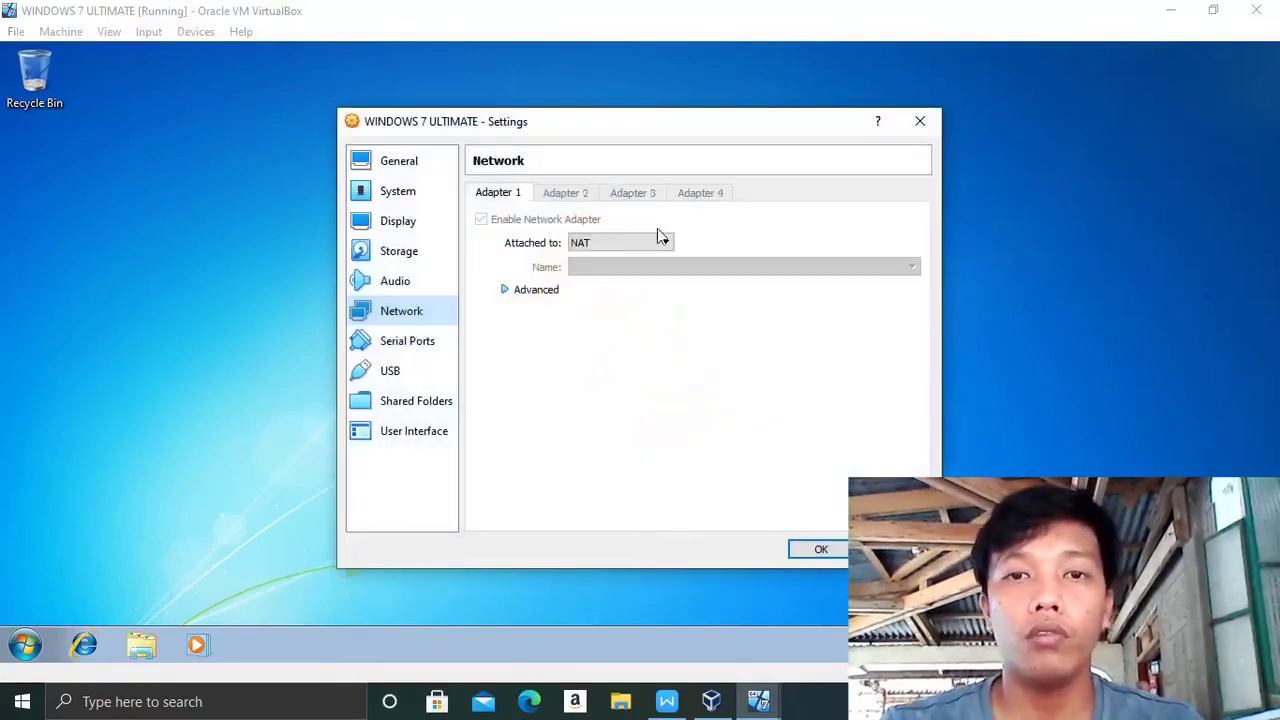
{"action": "left_click", "coordinate": [667, 245]}
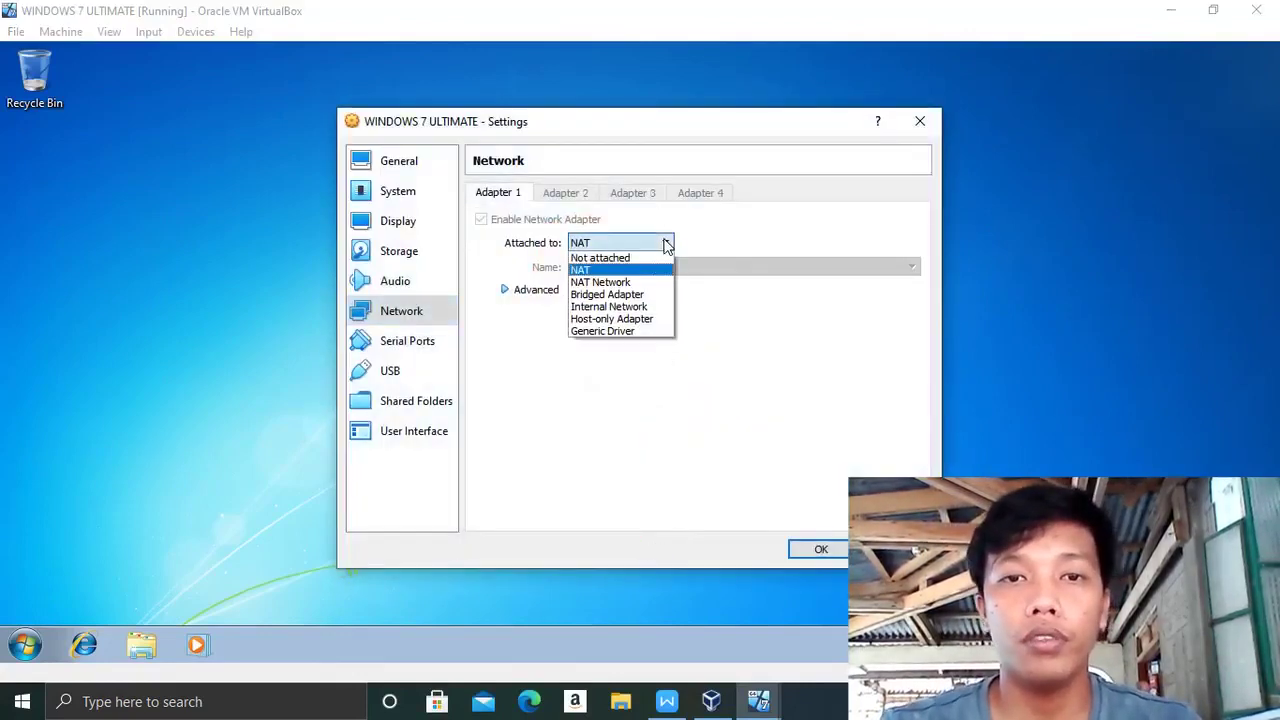
{"action": "left_click", "coordinate": [622, 306]}
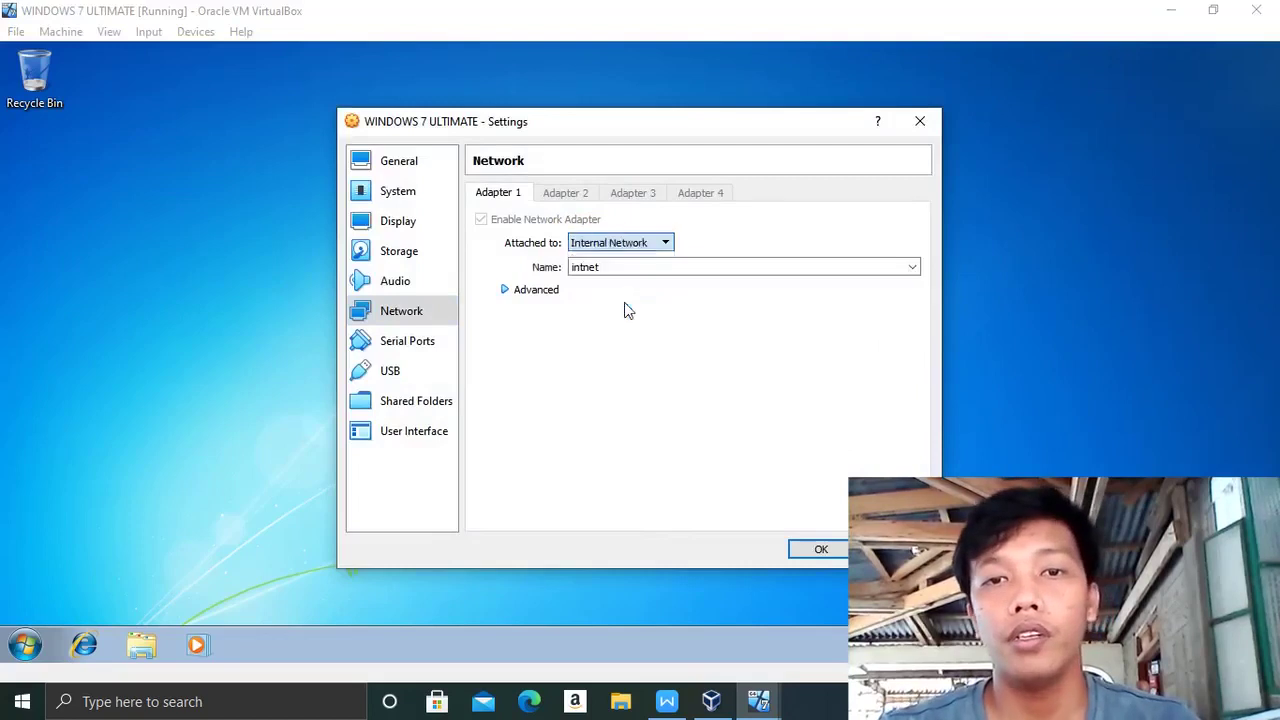
{"action": "left_click", "coordinate": [822, 552]}
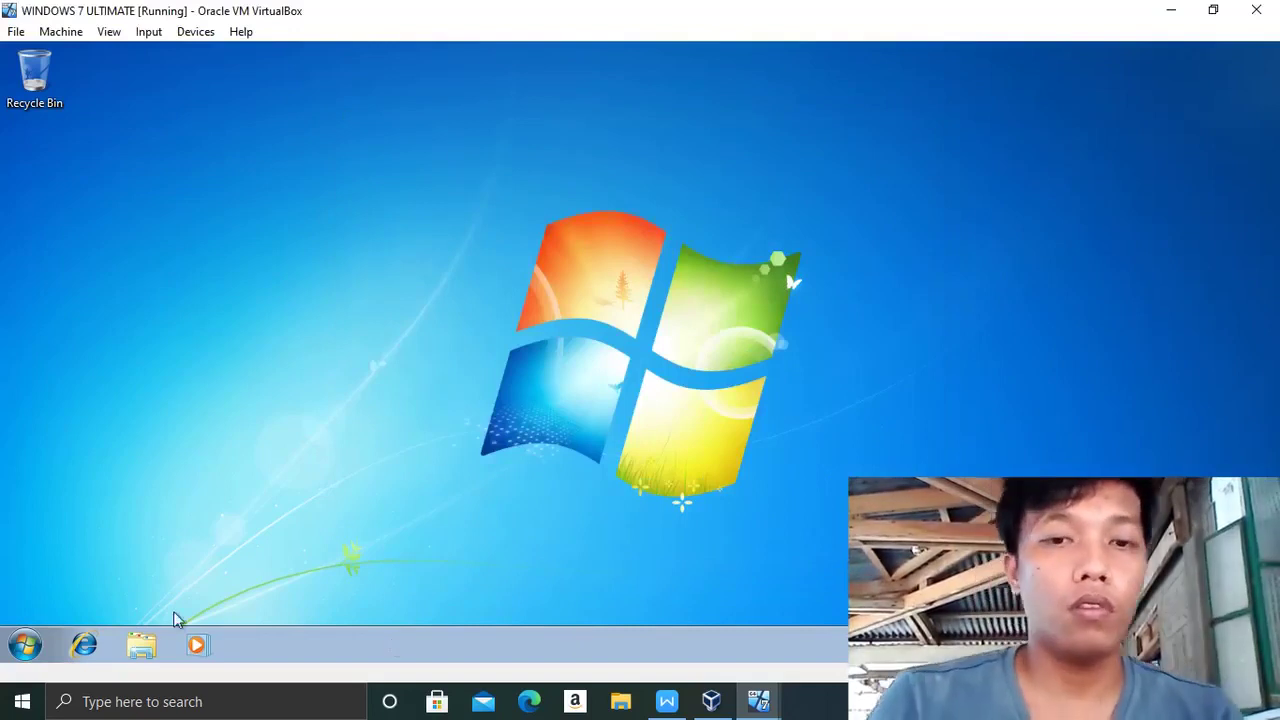
- Create a GPO linked to Programming and name it 'block the USB PORTS'
{"action": "mouse_move", "coordinate": [731, 710]}
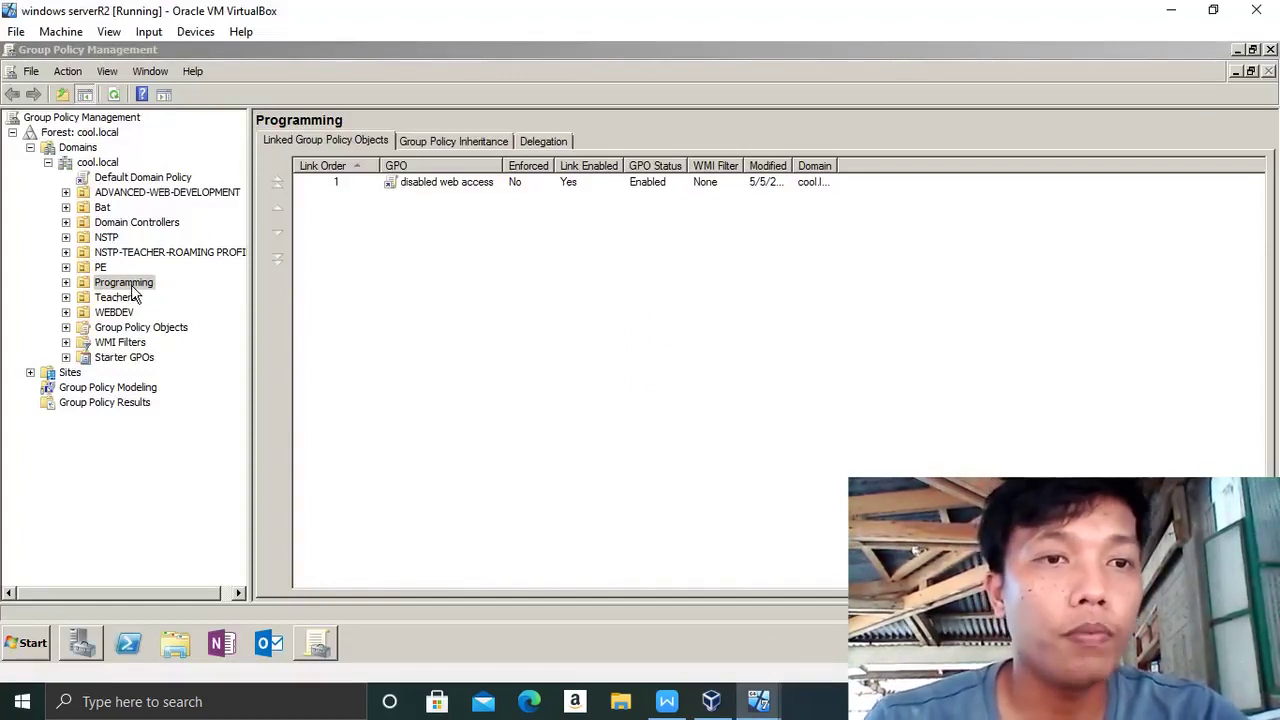
{"action": "right_click", "coordinate": [132, 286]}
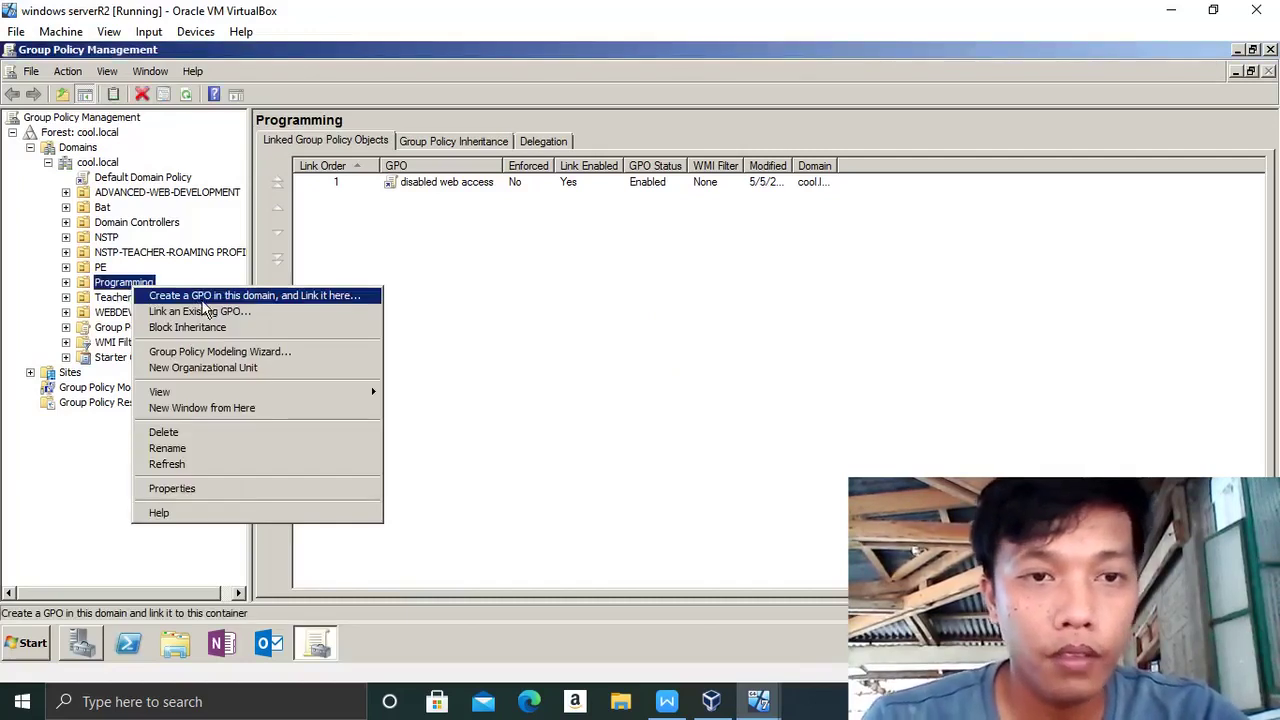
{"action": "left_click", "coordinate": [203, 297]}
{"action": "key", "text": "BackSpace"}
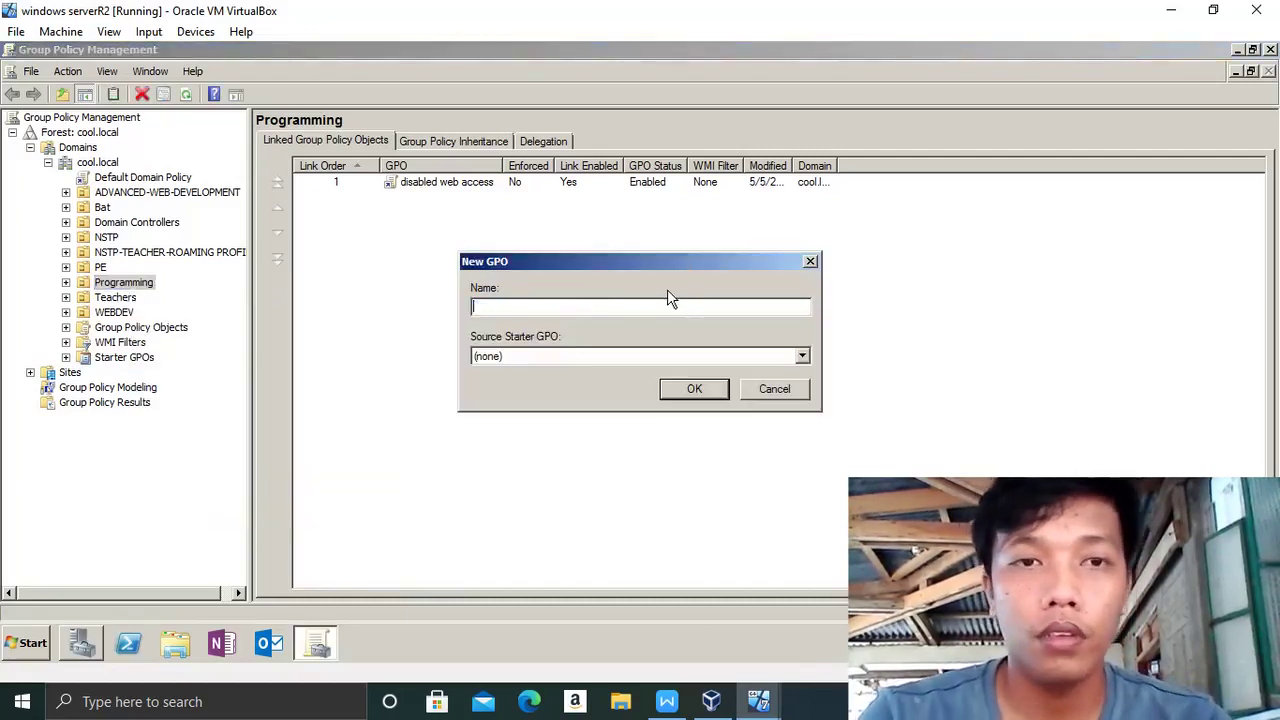
{"action": "type", "text": "block the"}
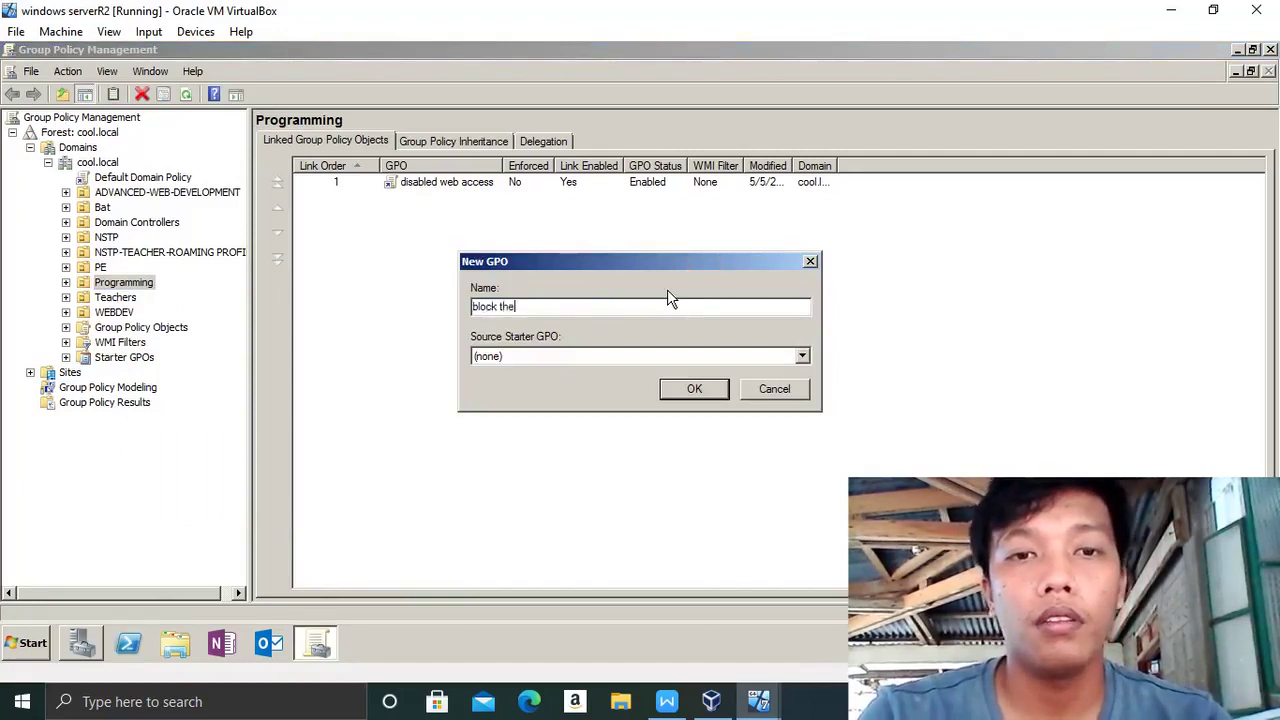
{"action": "key", "text": "Caps_Lock"}
{"action": "type", "text": "U"}
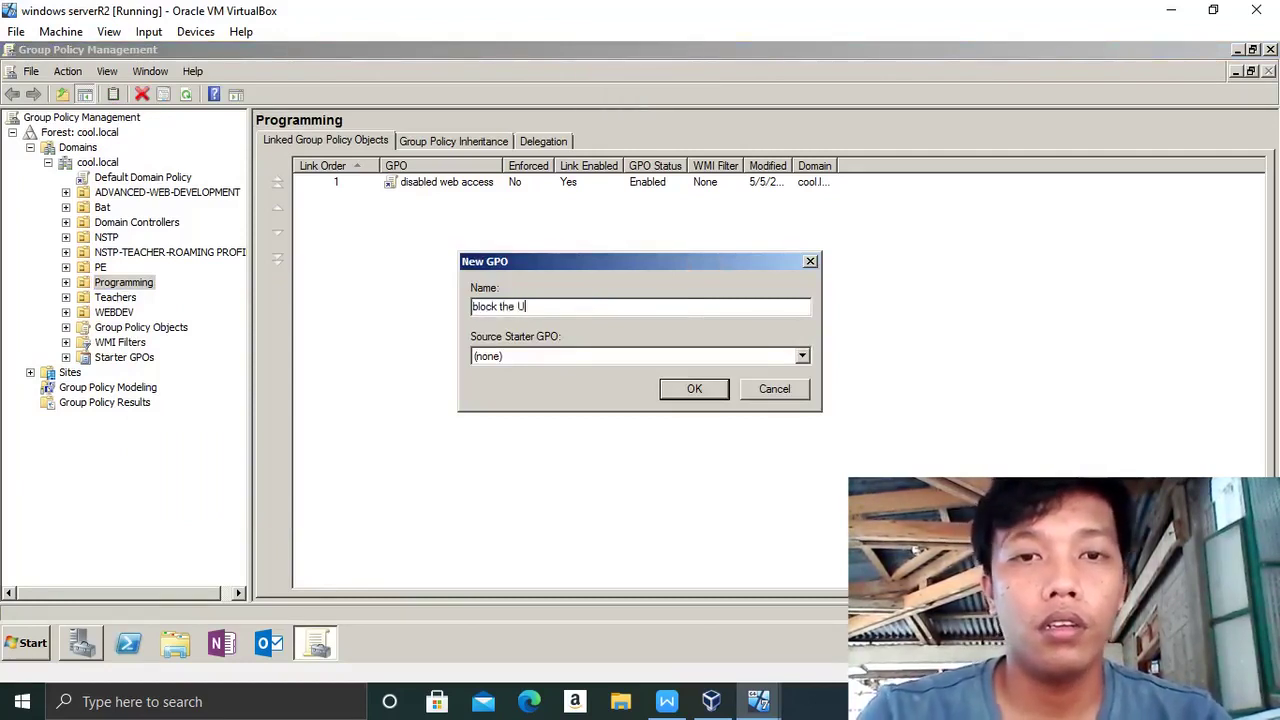
{"action": "type", "text": "SB"}
{"action": "key", "text": "Caps_Lock"}
{"action": "type", "text": "p"}
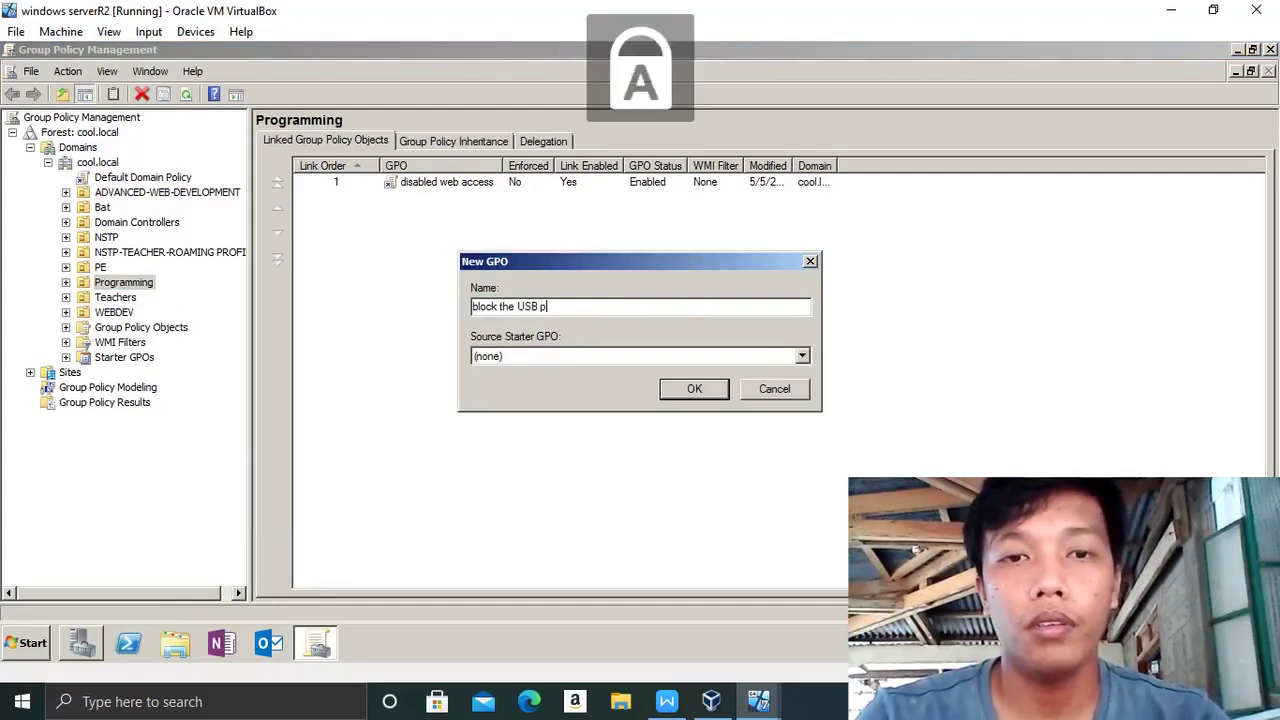
{"action": "key", "text": "BackSpace"}
{"action": "type", "text": "PORTS"}
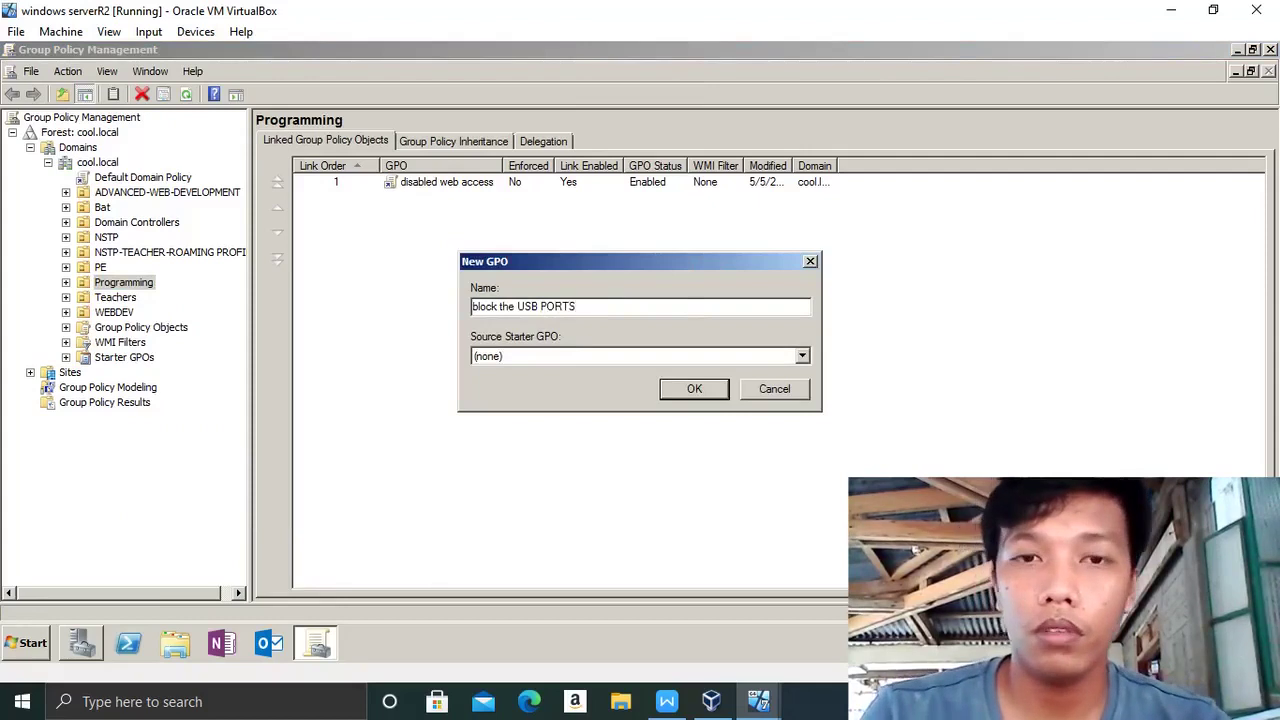
{"action": "key", "text": "Return"}
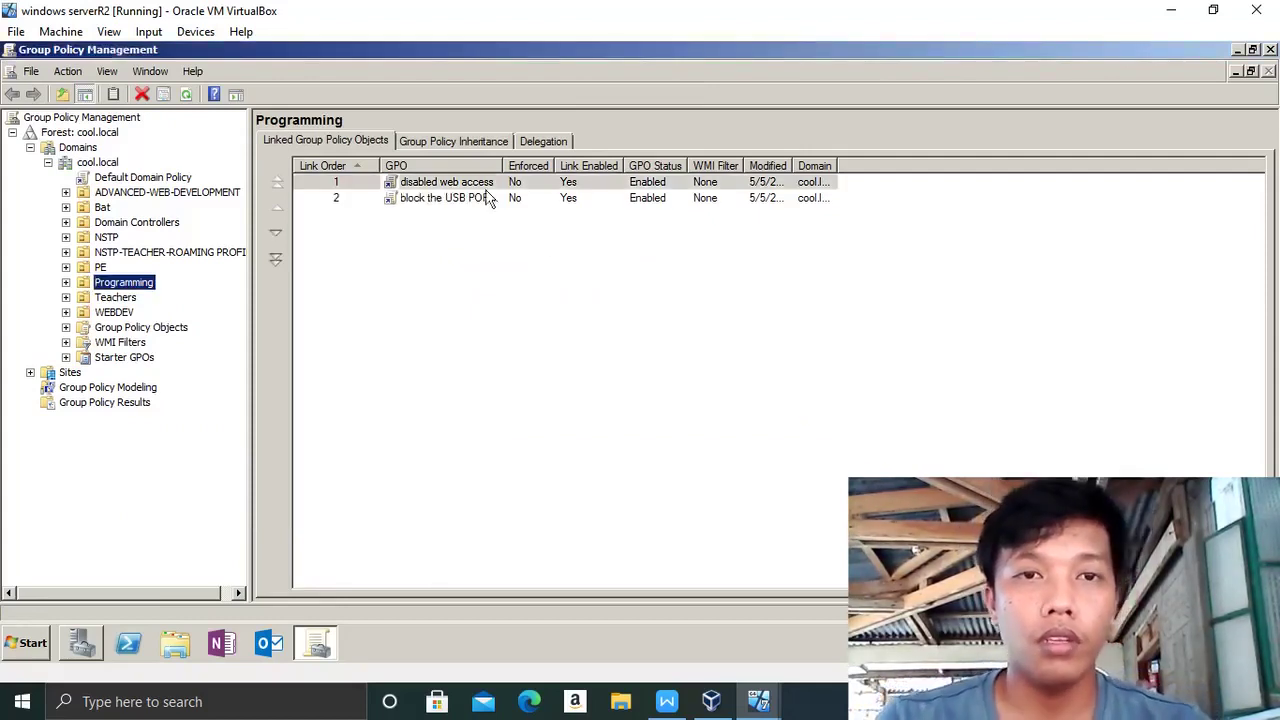
- Cancel enforcing the 'block the USB PORTS' link, then open that GPO for editing
{"action": "left_click", "coordinate": [460, 200]}
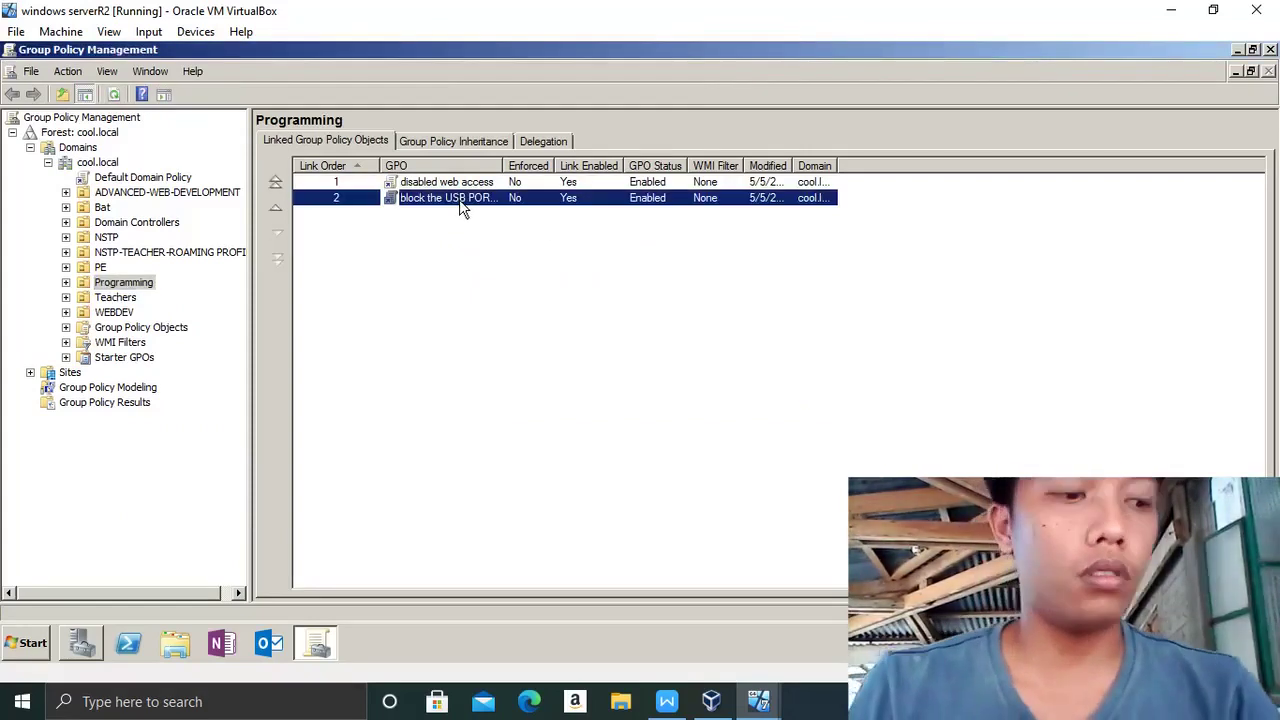
{"action": "right_click", "coordinate": [459, 199]}
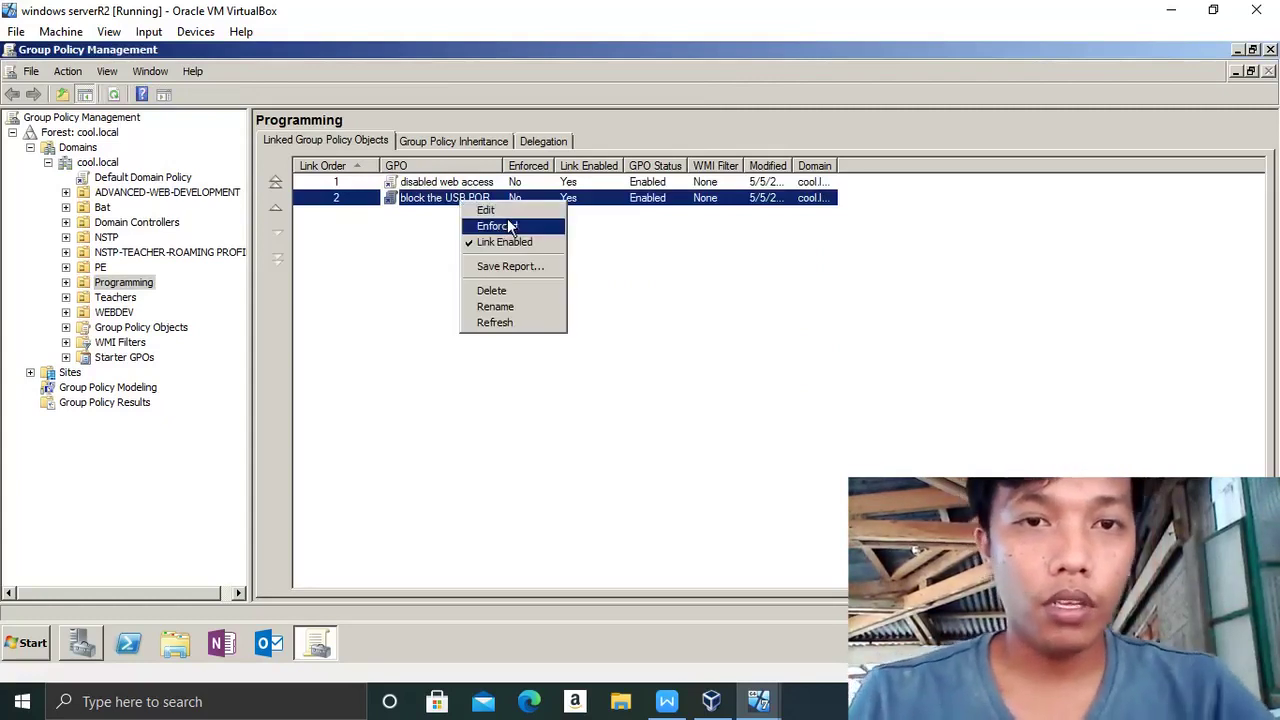
{"action": "left_click", "coordinate": [507, 224]}
{"action": "left_click", "coordinate": [770, 378]}
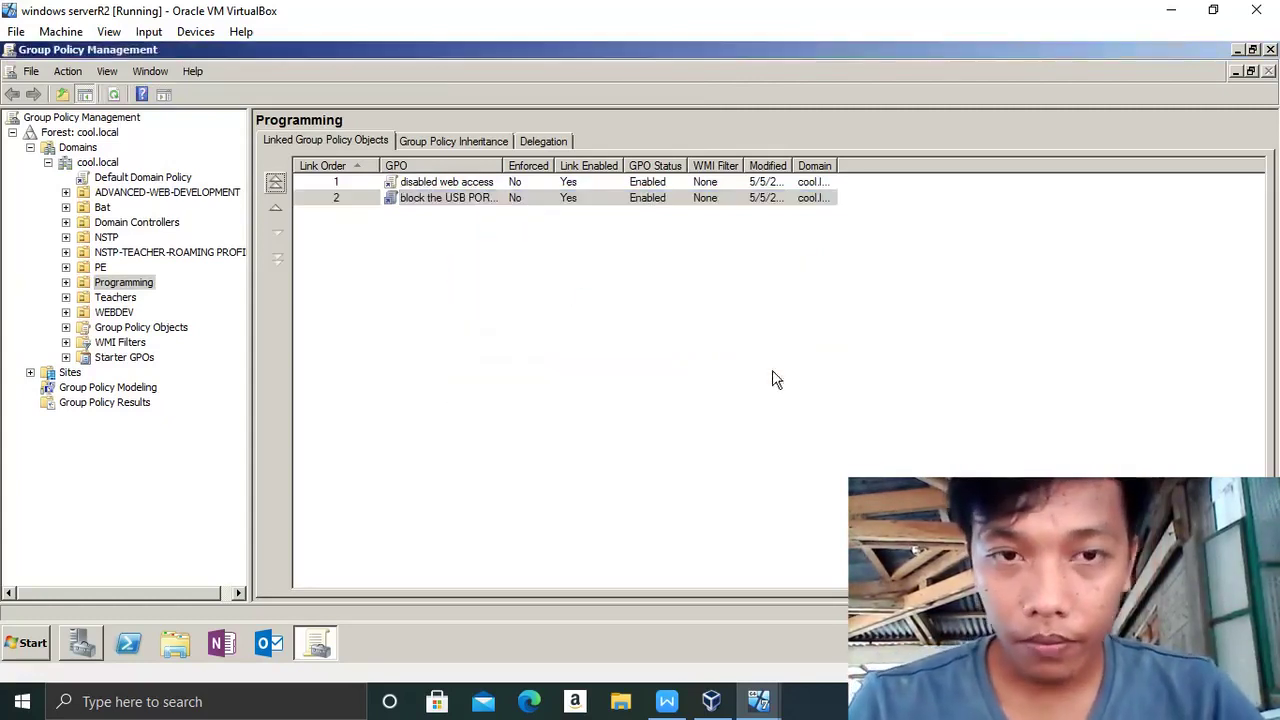
{"action": "right_click", "coordinate": [409, 202]}
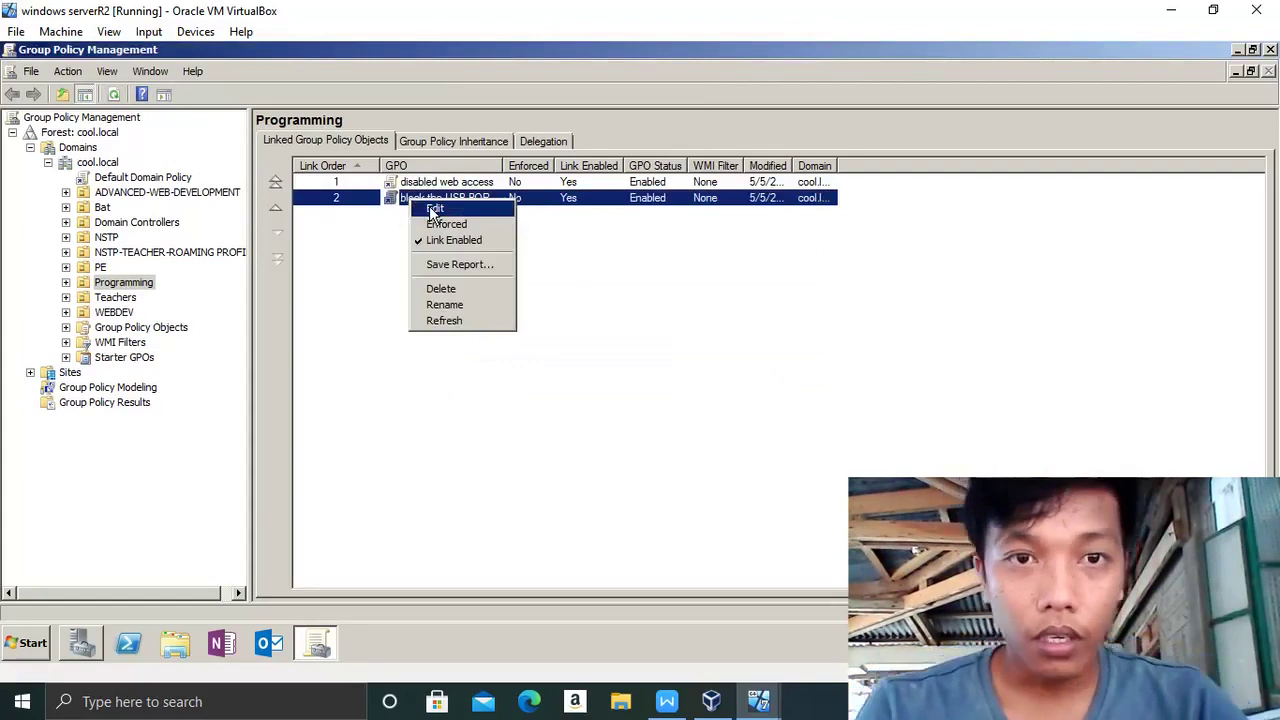
{"action": "left_click", "coordinate": [433, 210]}
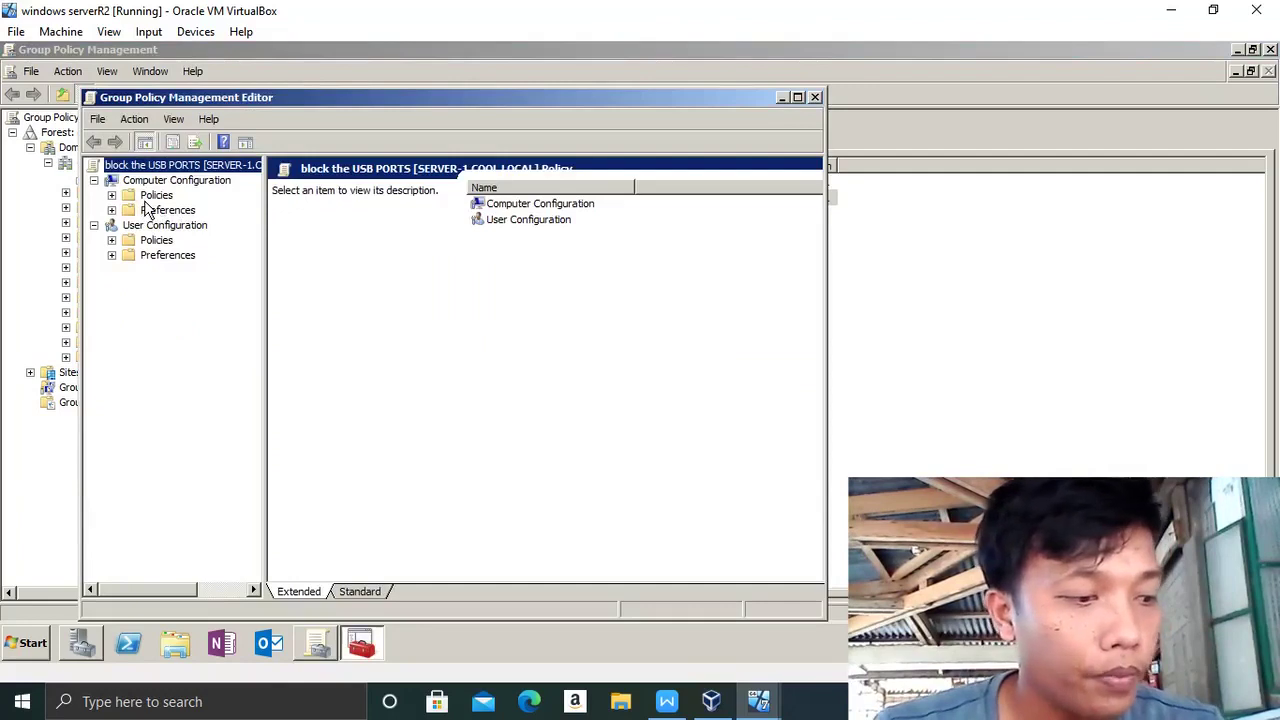
- Expand Policies > Administrative Templates > System and open the Removable Storage Access folder
{"action": "left_click", "coordinate": [112, 196]}
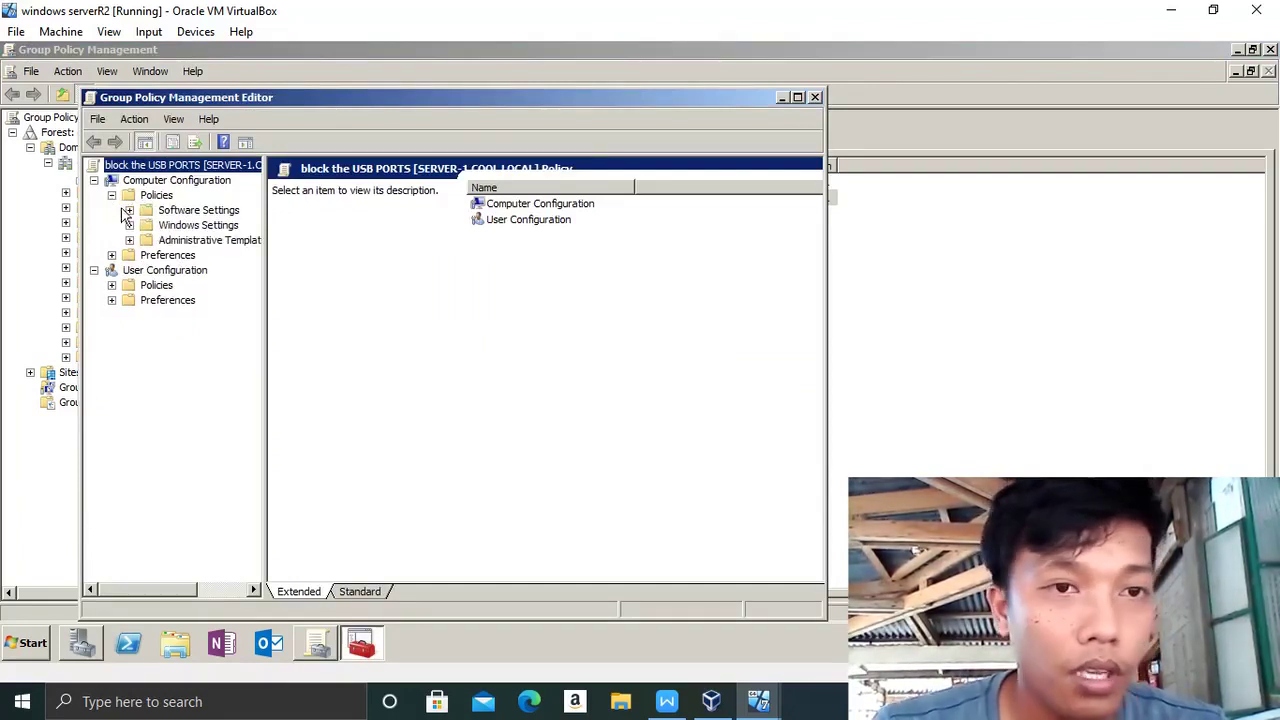
{"action": "left_click", "coordinate": [129, 241]}
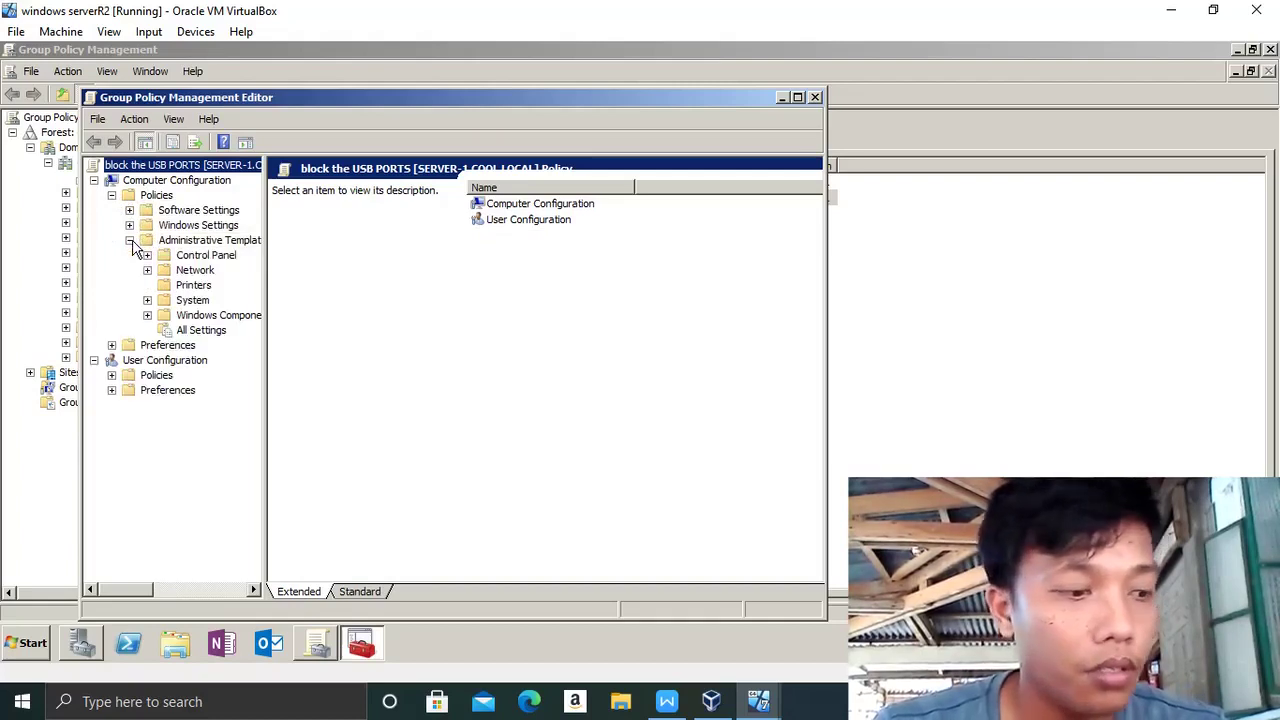
{"action": "left_click", "coordinate": [147, 300]}
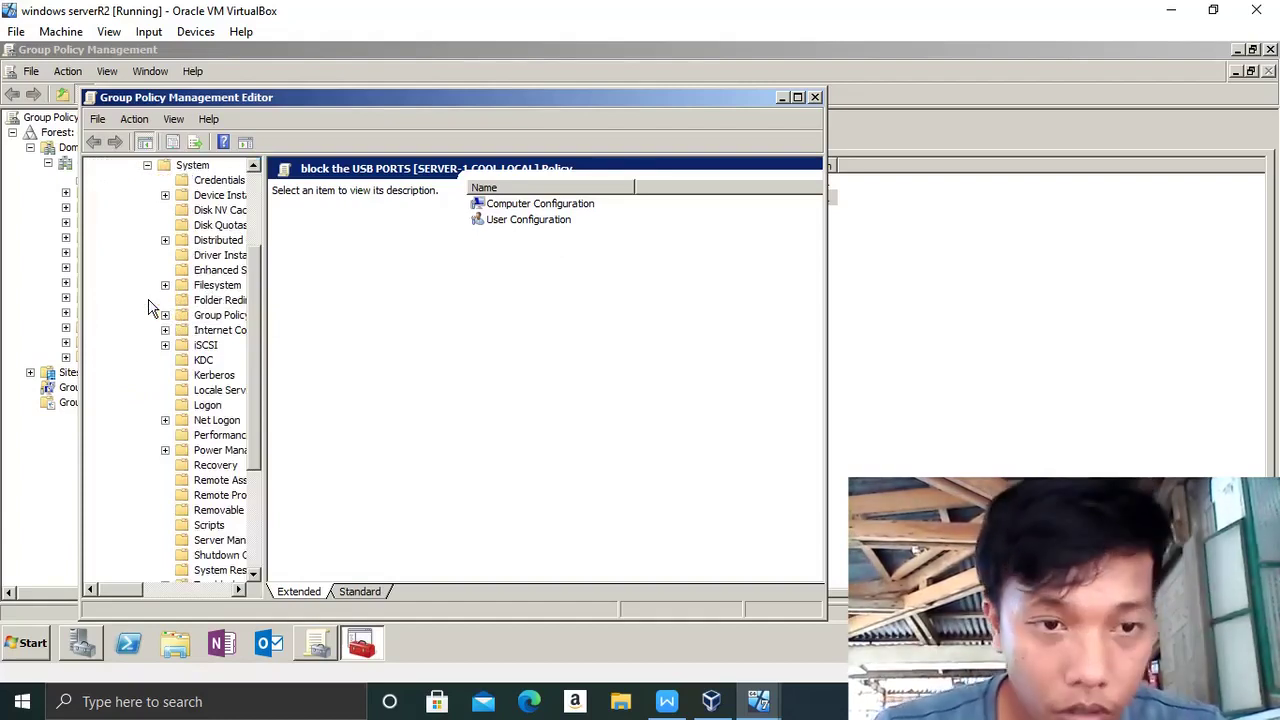
{"action": "left_click", "coordinate": [193, 165]}
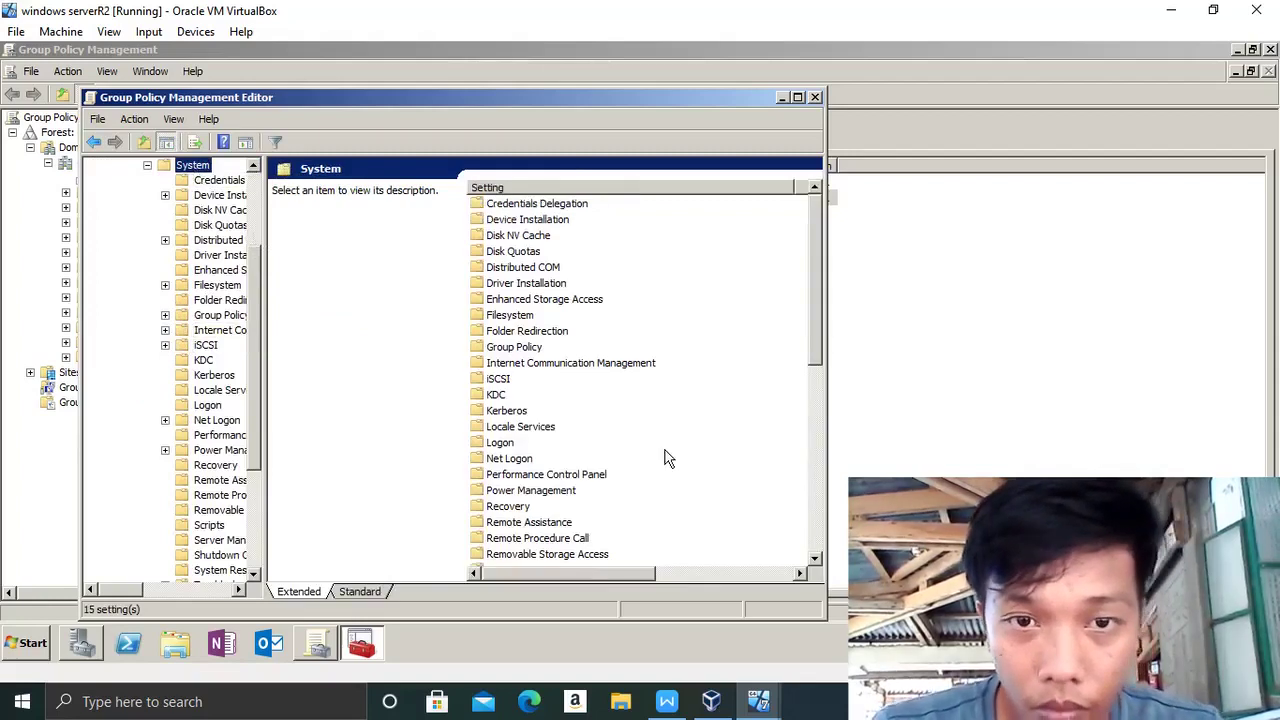
{"action": "mouse_move", "coordinate": [816, 334]}
{"action": "left_mouse_down"}
{"action": "mouse_move", "coordinate": [815, 406]}
{"action": "mouse_move", "coordinate": [820, 340]}
{"action": "left_mouse_up"}
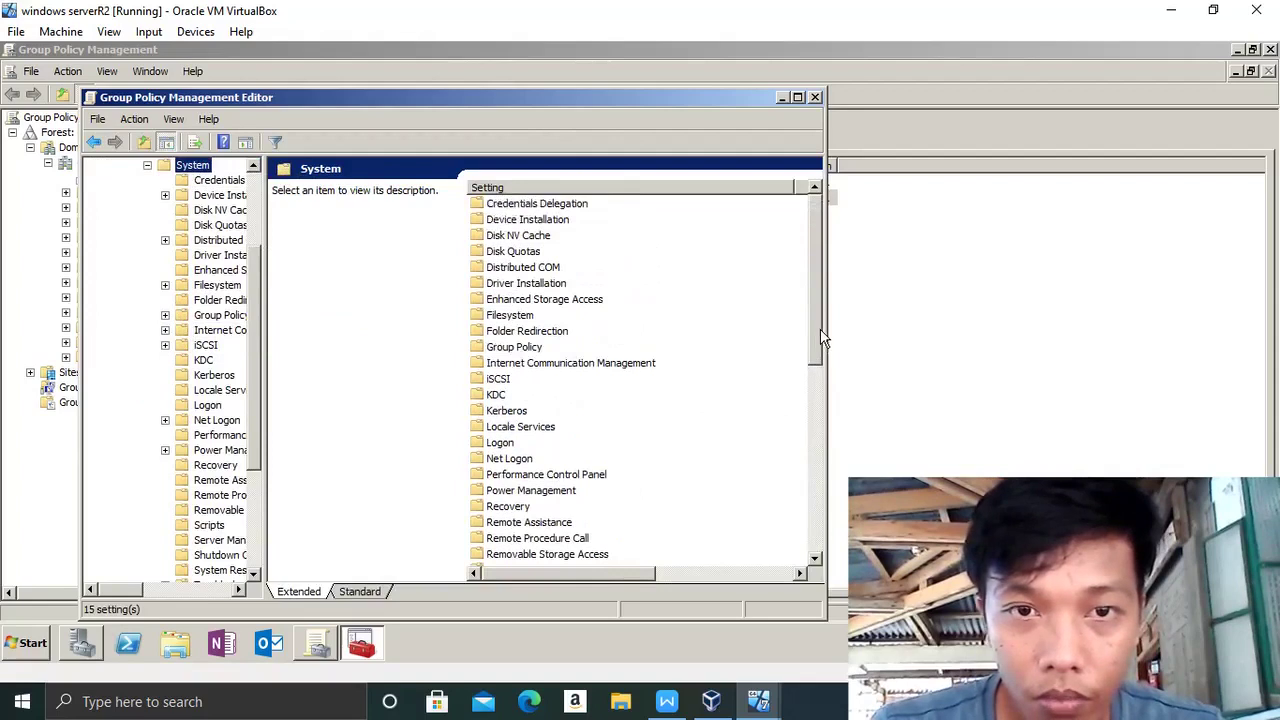
{"action": "left_click", "coordinate": [530, 558]}
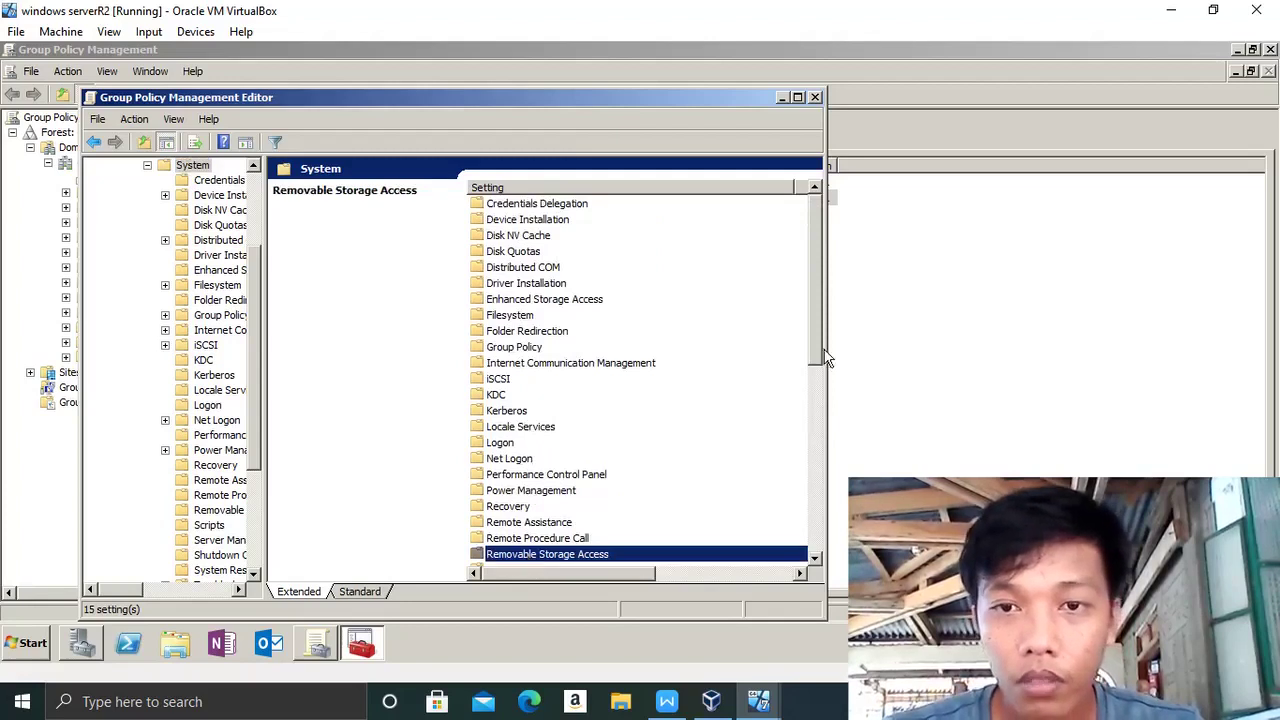
{"action": "scroll", "coordinate": [816, 358], "scroll_direction": "down", "scroll_amount": 5}
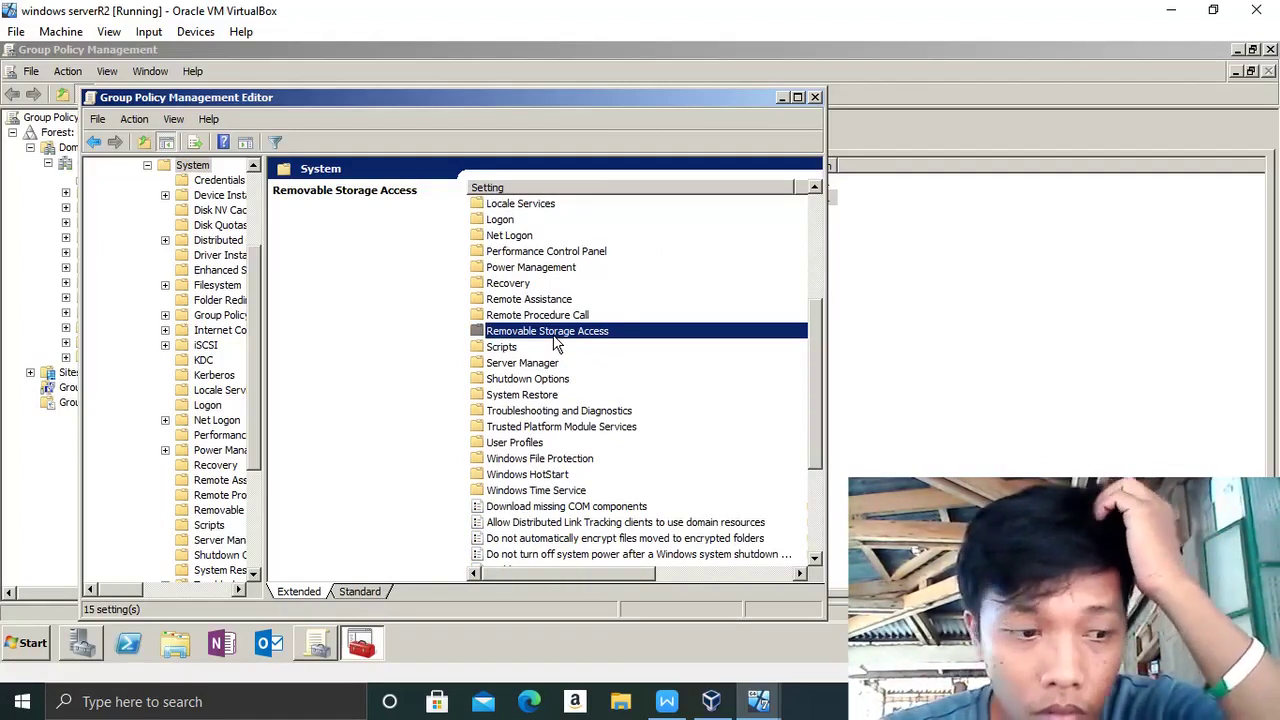
{"action": "double_click", "coordinate": [556, 338]}
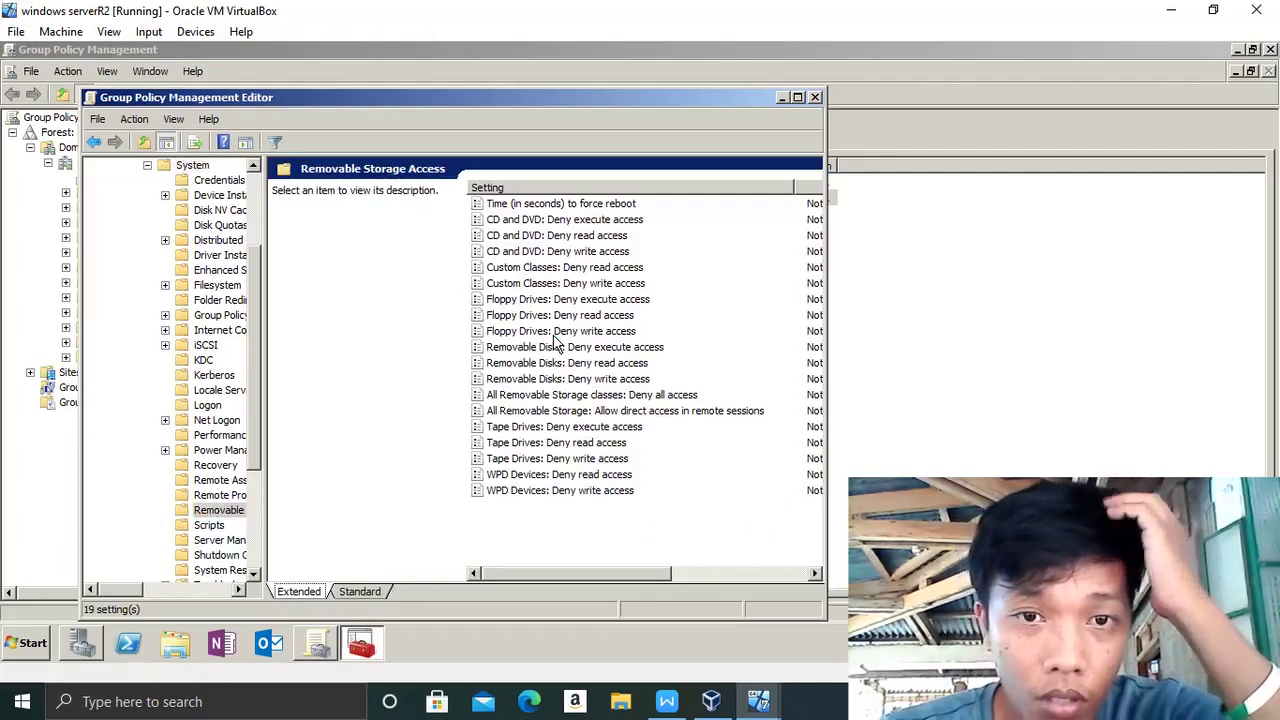
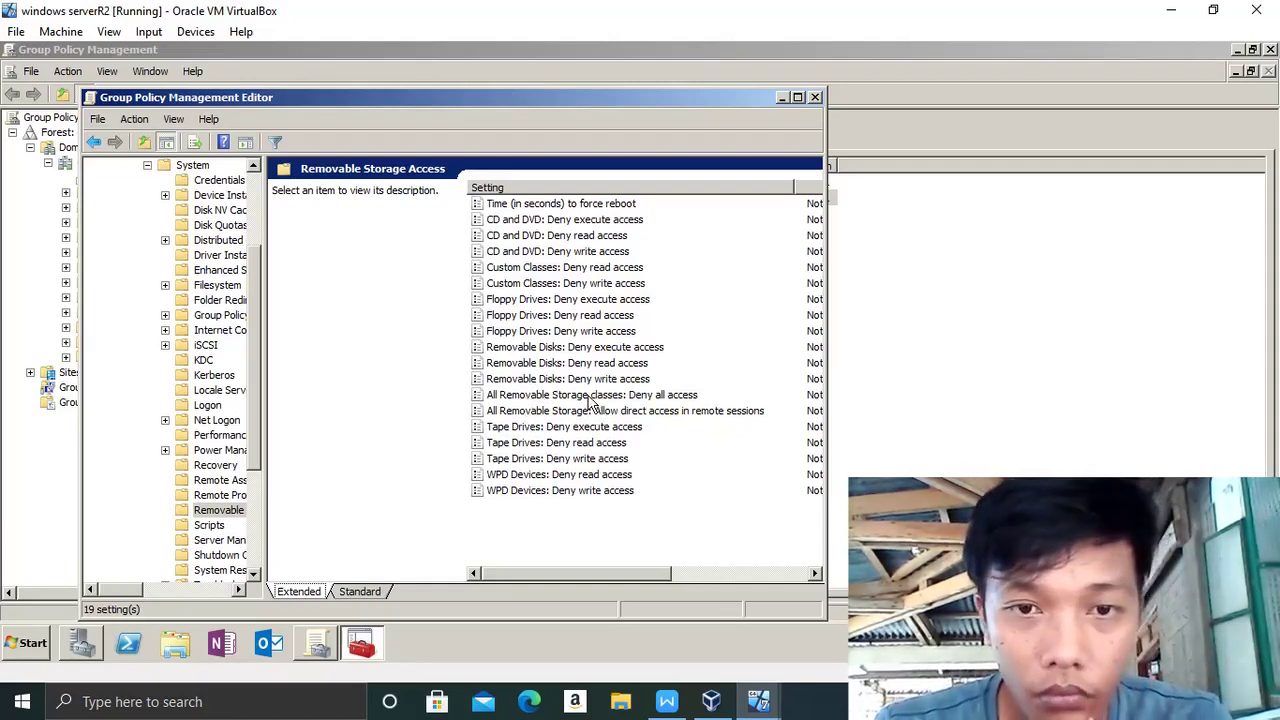
- Set 'All Removable Storage classes: Deny all access' to Enabled and apply it
{"action": "left_click", "coordinate": [590, 397]}
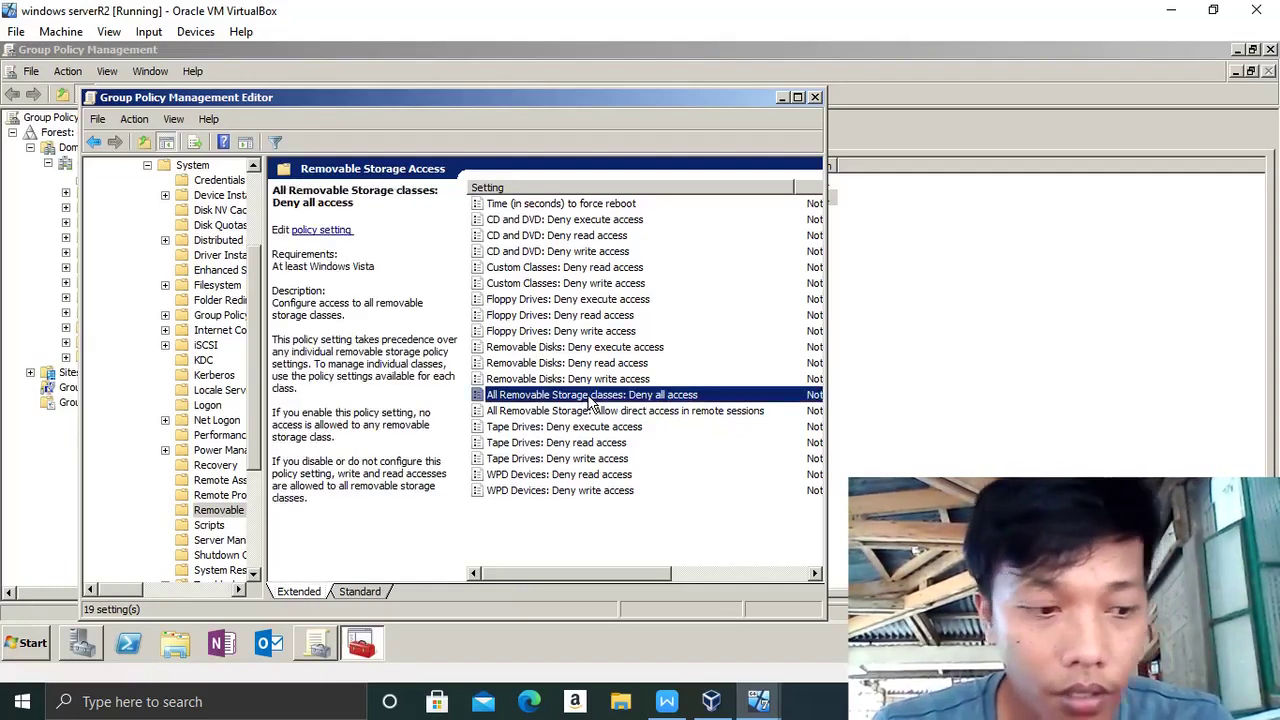
{"action": "double_click", "coordinate": [589, 397]}
{"action": "left_click", "coordinate": [142, 183]}
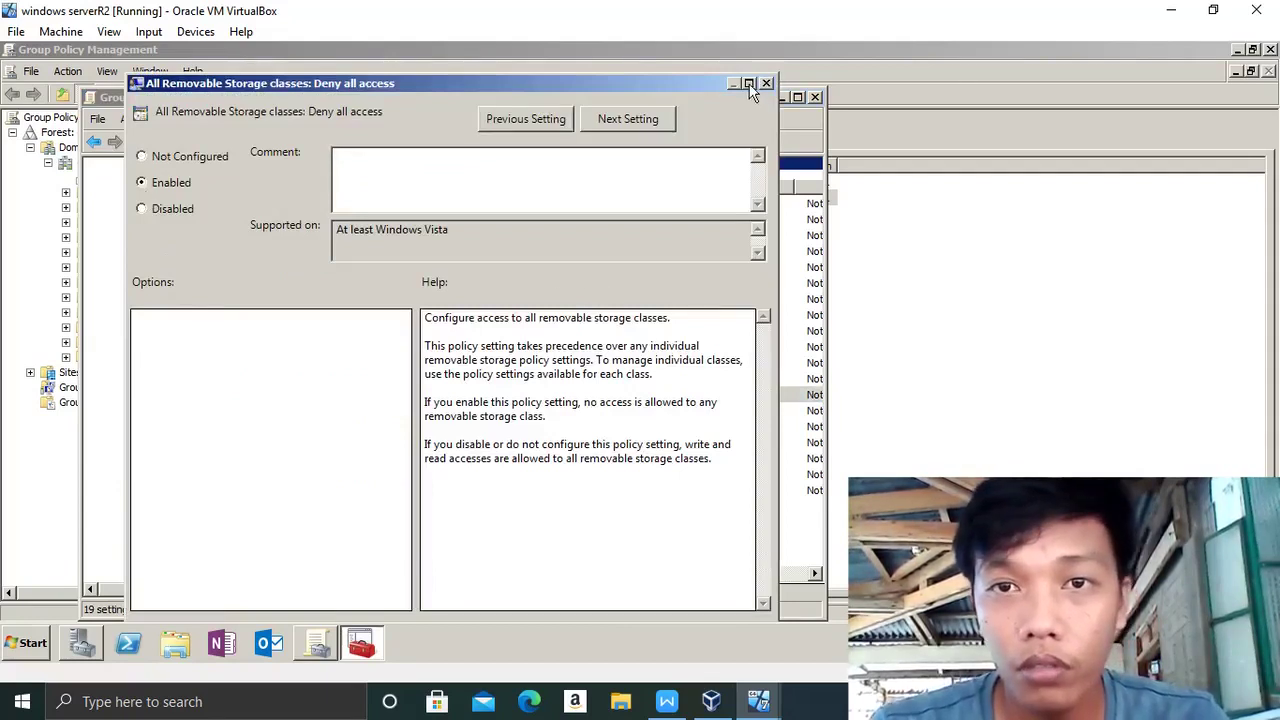
{"action": "left_click", "coordinate": [749, 84]}
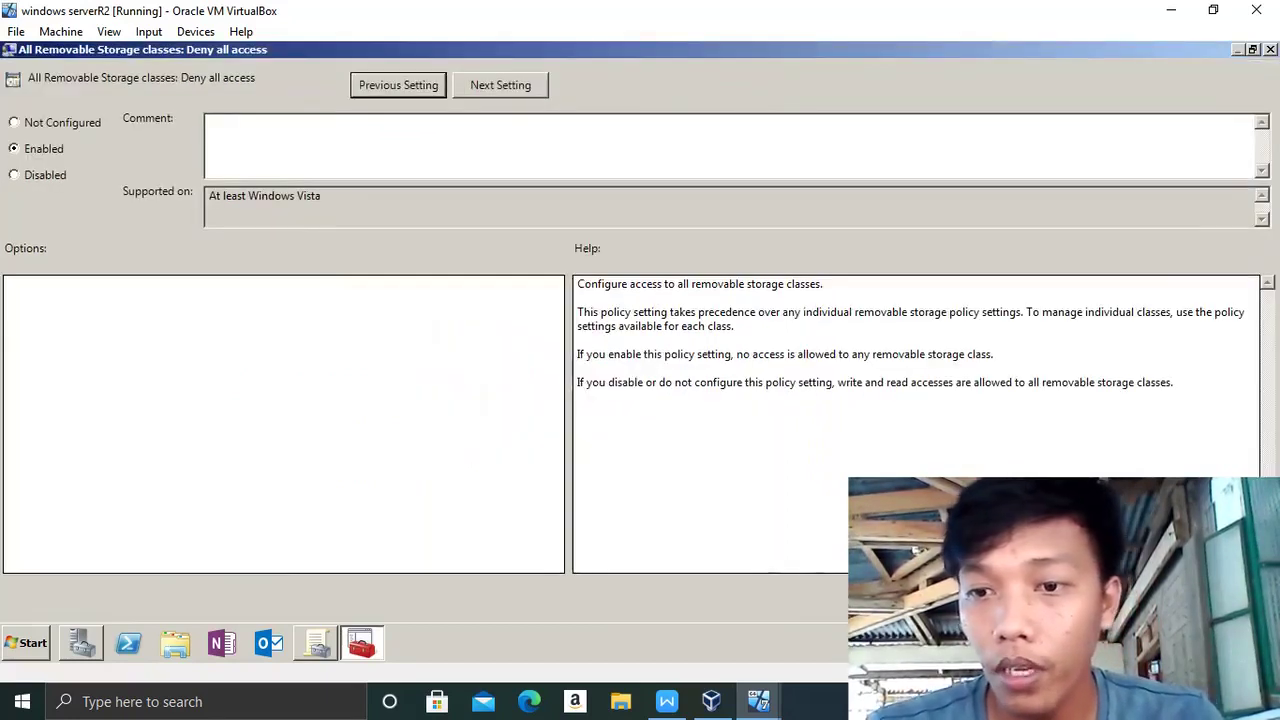
{"action": "key", "text": "Return"}
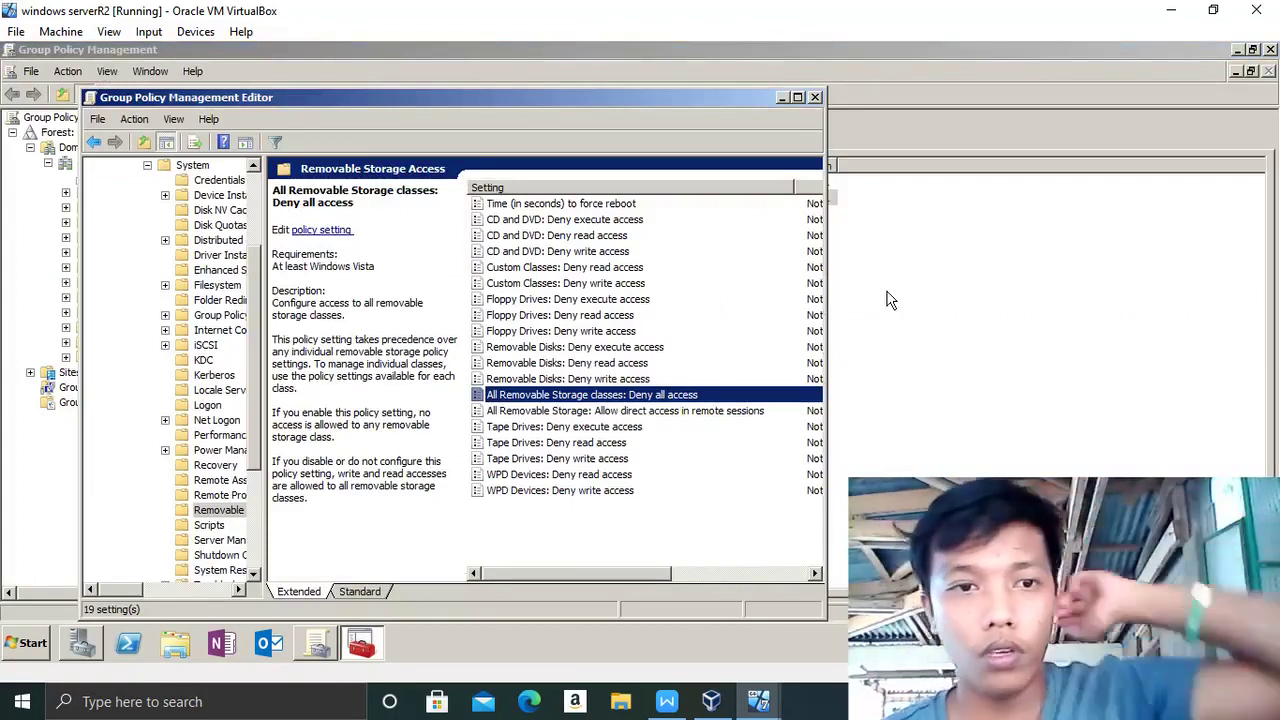
- Close the Group Policy Management Editor window
{"action": "left_click", "coordinate": [669, 704]}
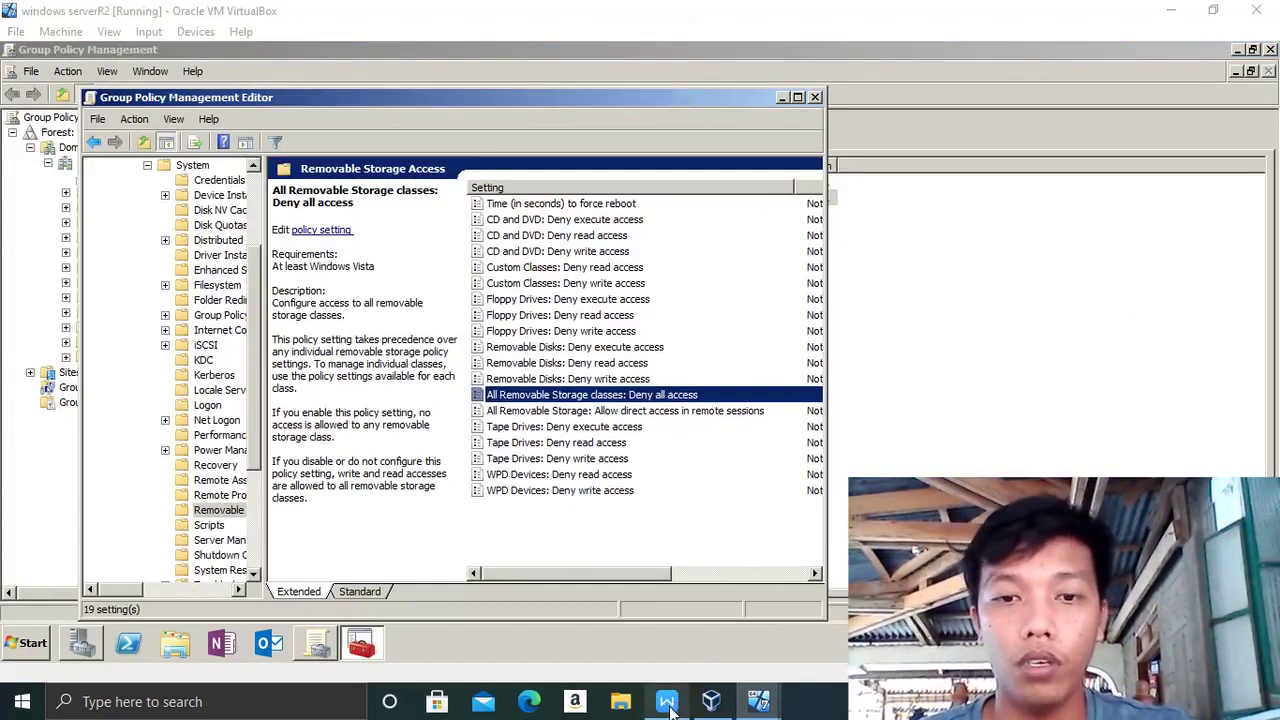
{"action": "left_click", "coordinate": [816, 99]}
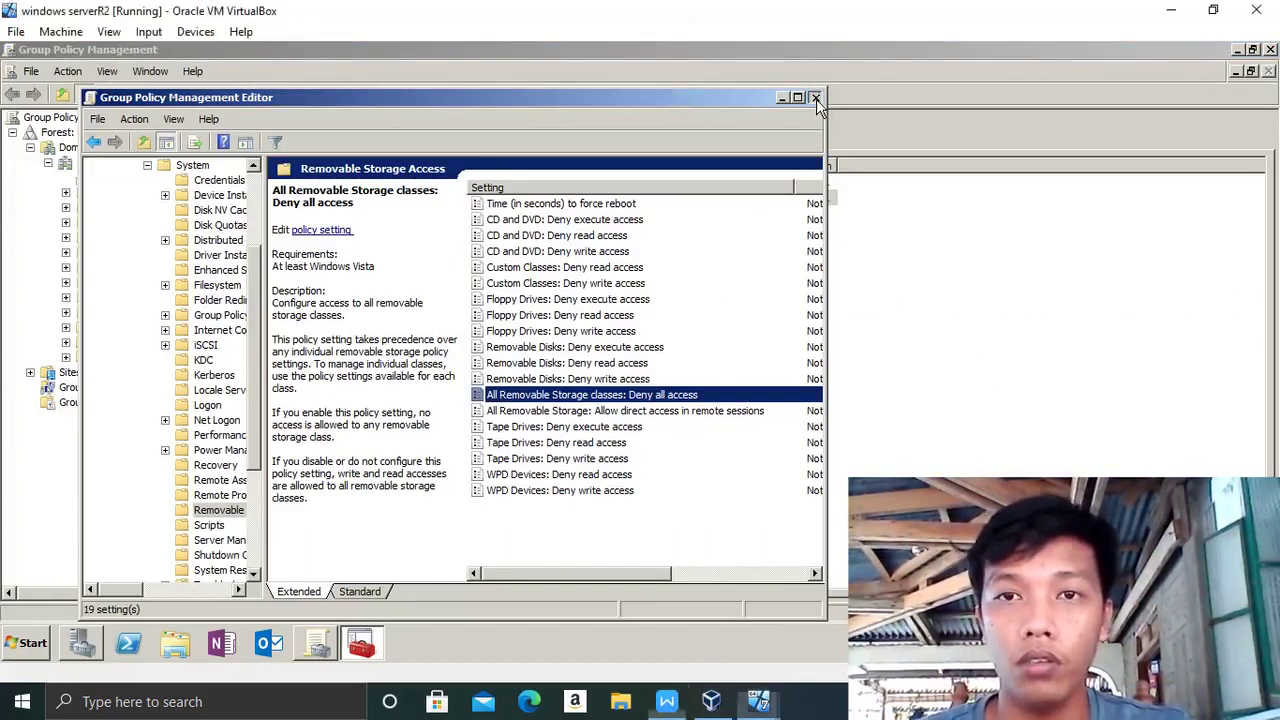
{"action": "left_click", "coordinate": [816, 99]}
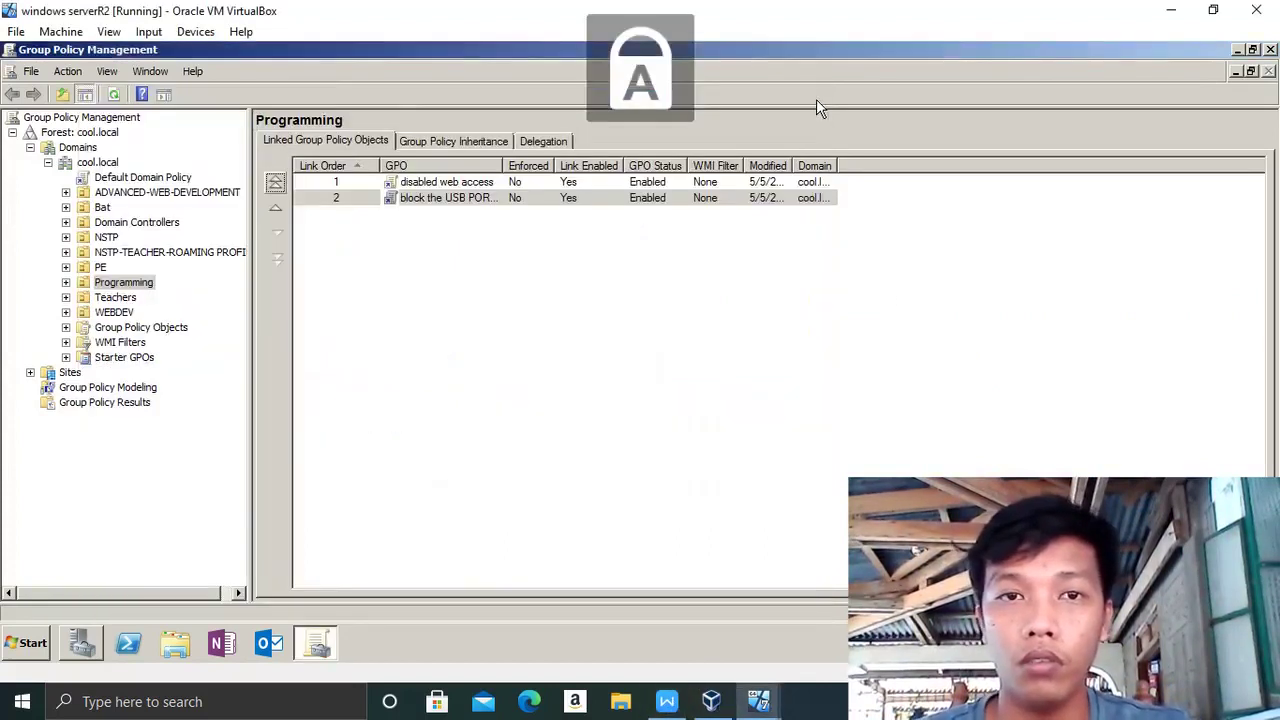
- Minimize the server VM to show the Final Project CMPT 154 (2021).pdf requirements in Writer
{"action": "left_click", "coordinate": [665, 704]}
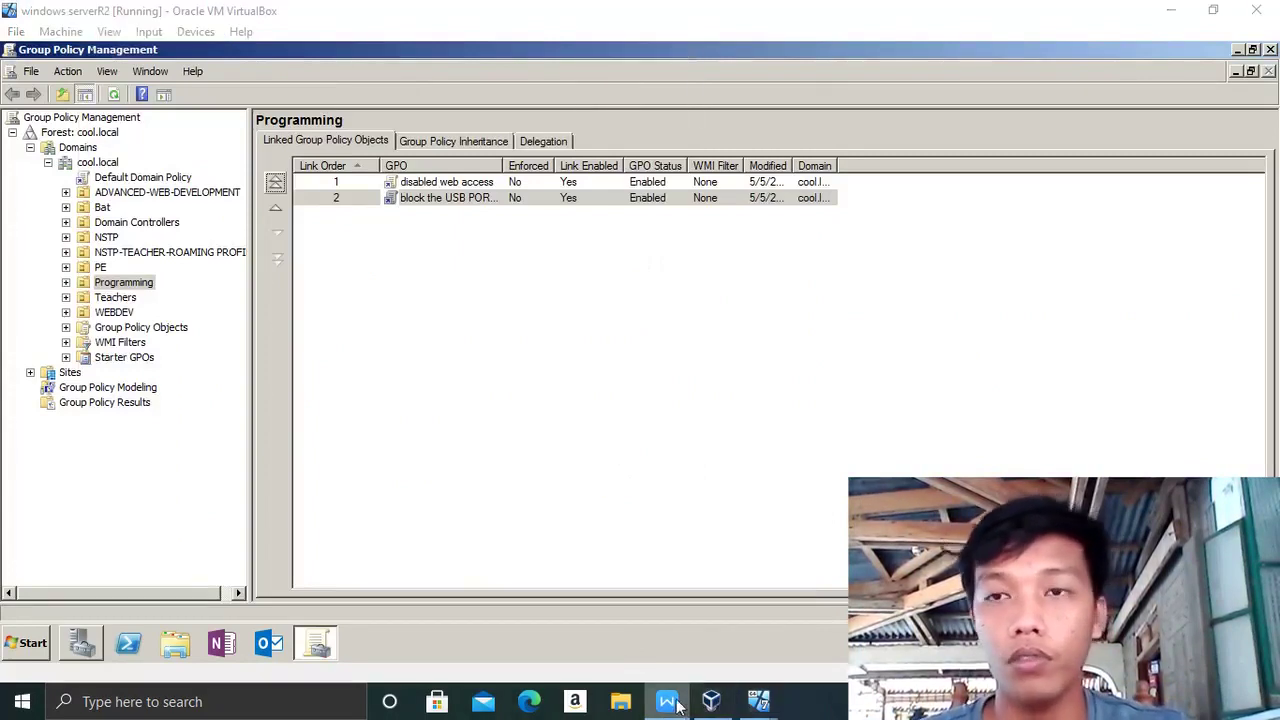
{"action": "left_click", "coordinate": [1171, 10]}
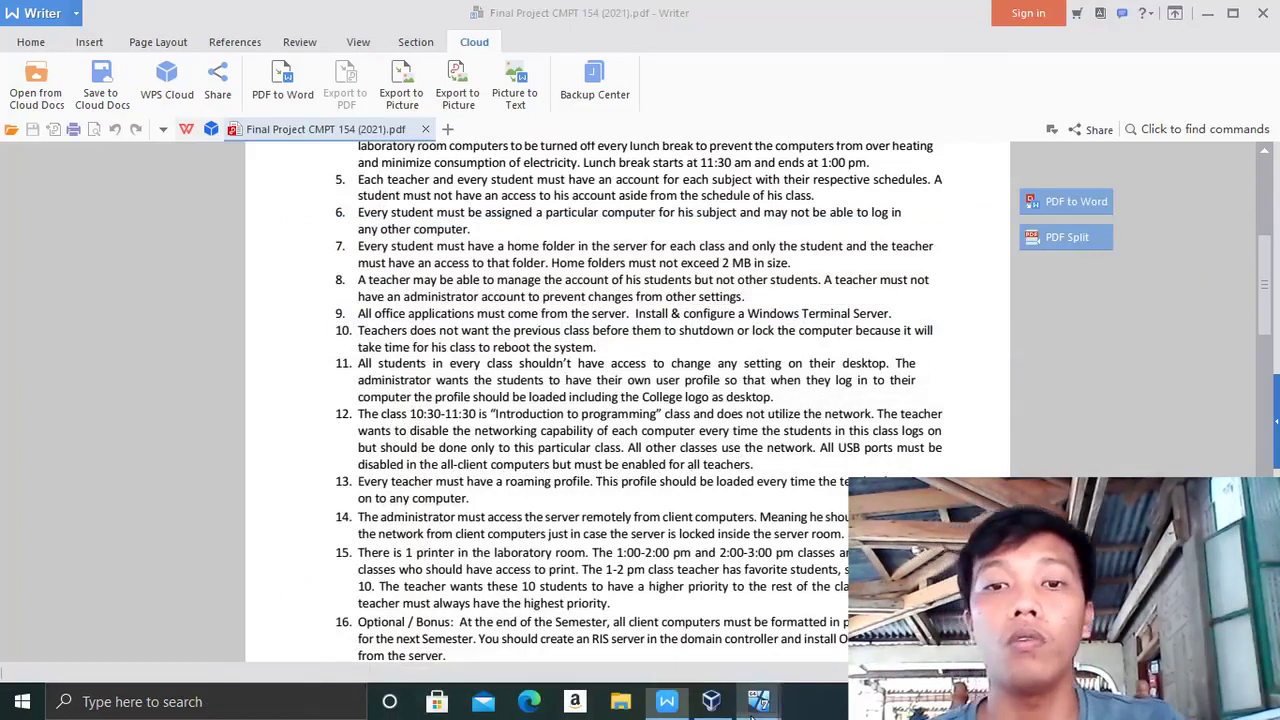
- Restore the windows serverR2 VM, showing Programming's linked GPOs in Group Policy Management
{"action": "mouse_move", "coordinate": [759, 701]}
{"action": "left_click", "coordinate": [810, 655]}
{"action": "left_click", "coordinate": [682, 631]}
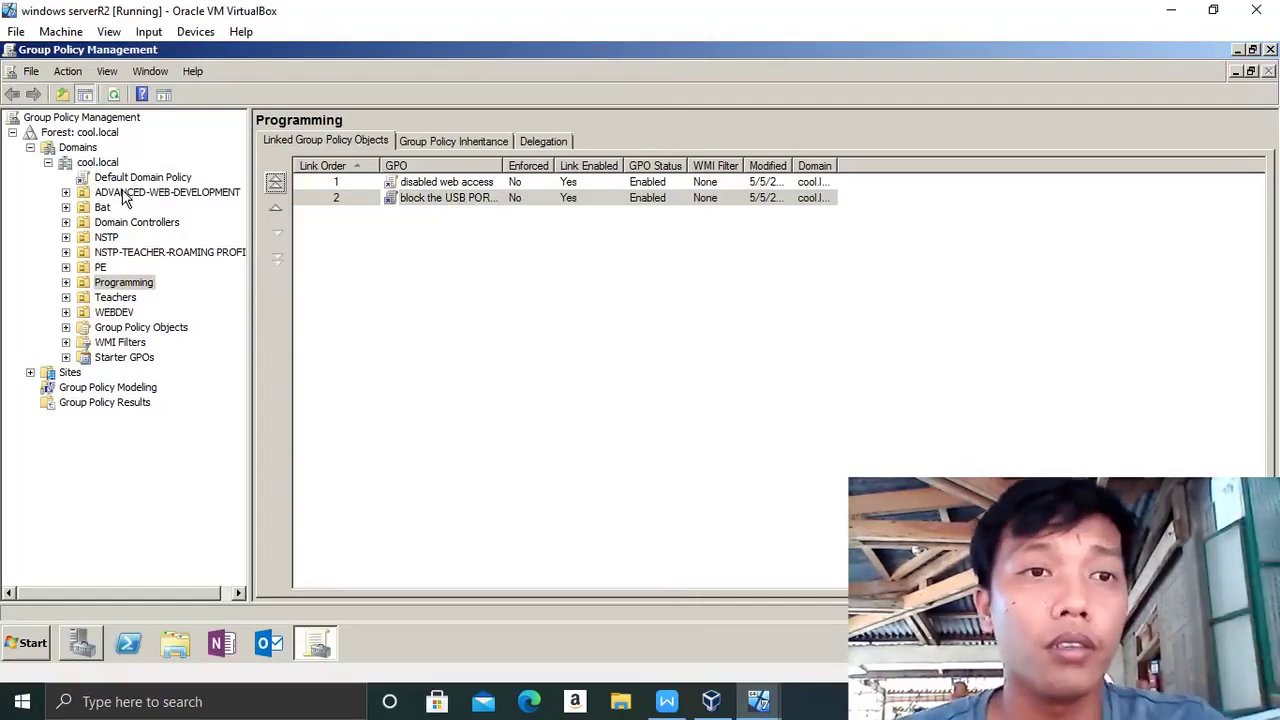
{"action": "left_click", "coordinate": [124, 193]}
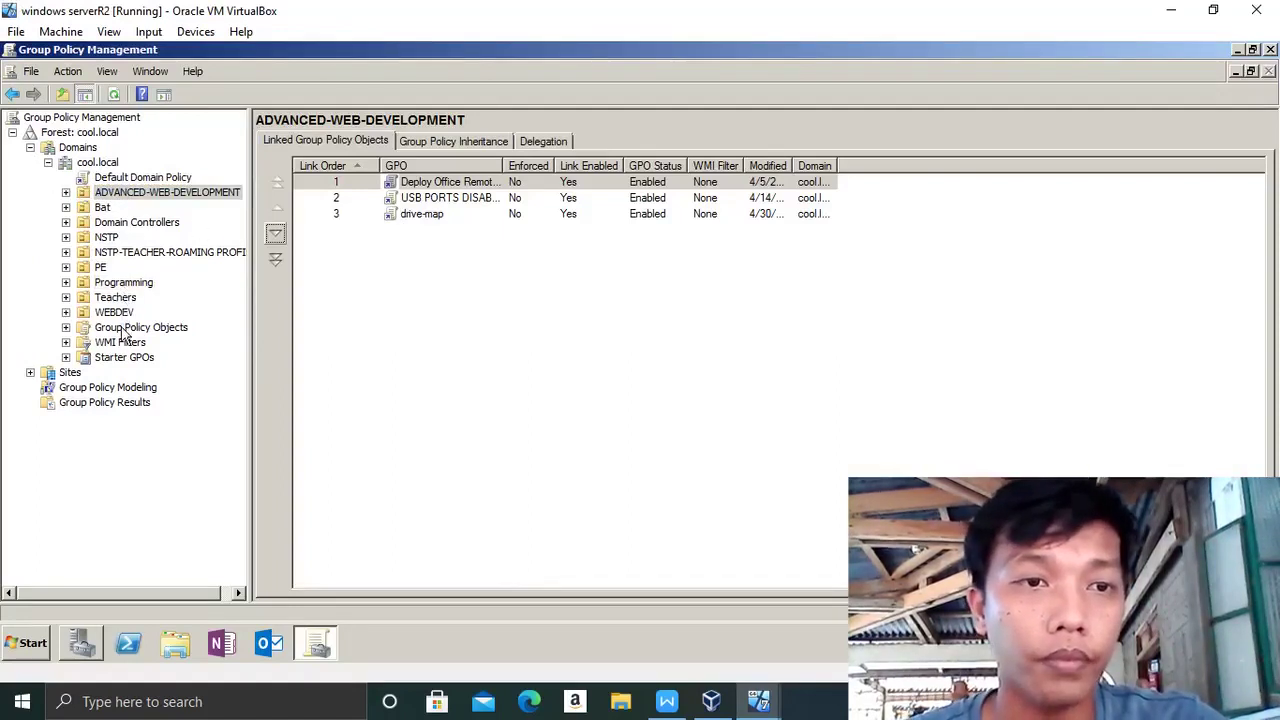
{"action": "left_click", "coordinate": [115, 299]}
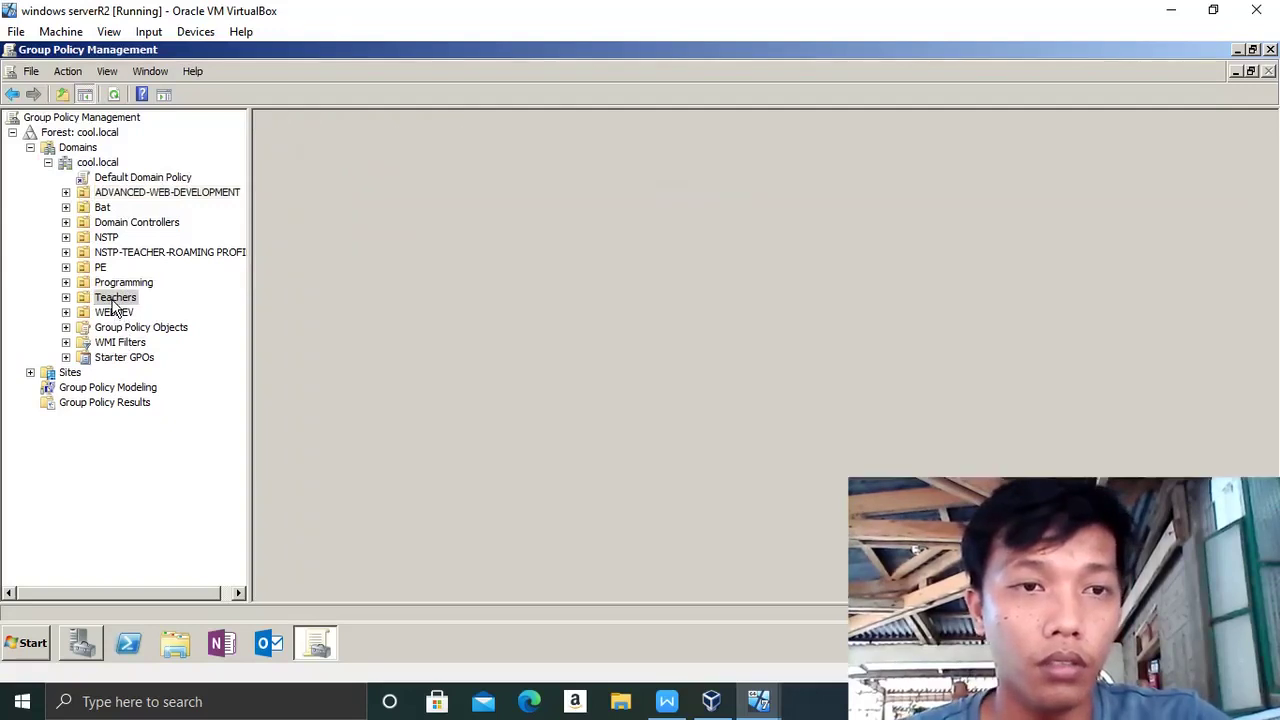
{"action": "left_click", "coordinate": [108, 285]}
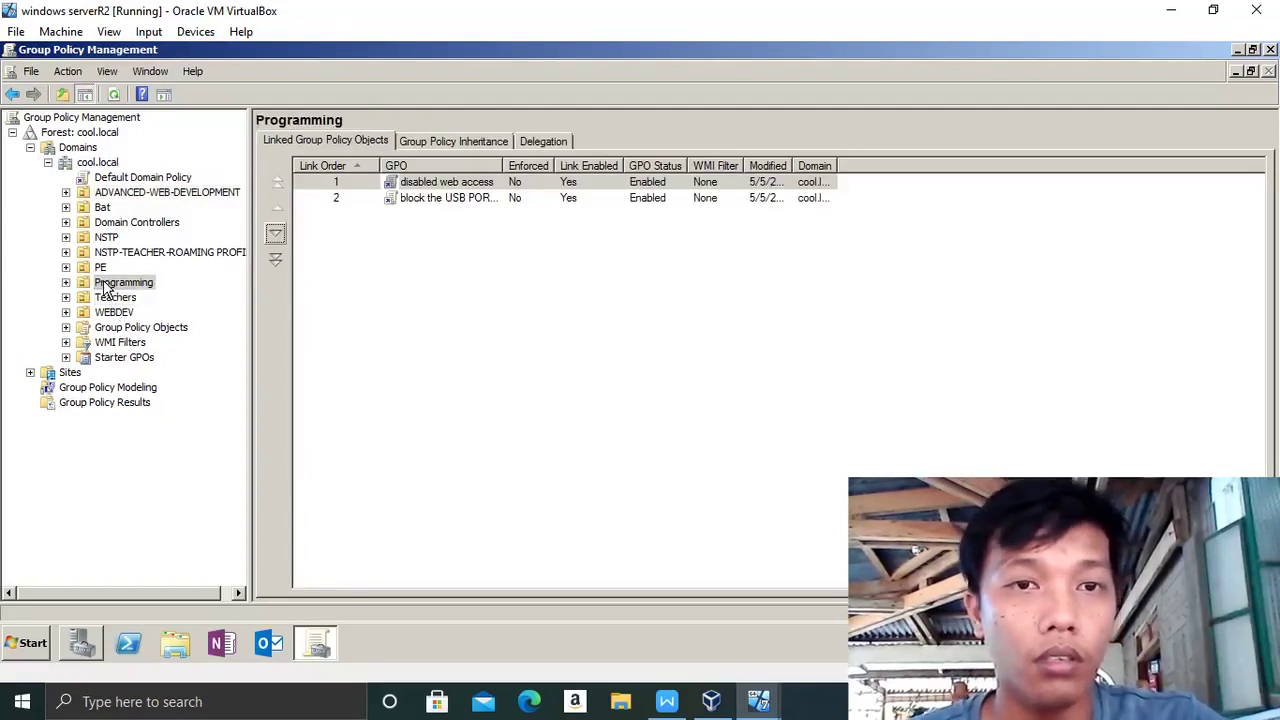
{"action": "left_click", "coordinate": [430, 201]}
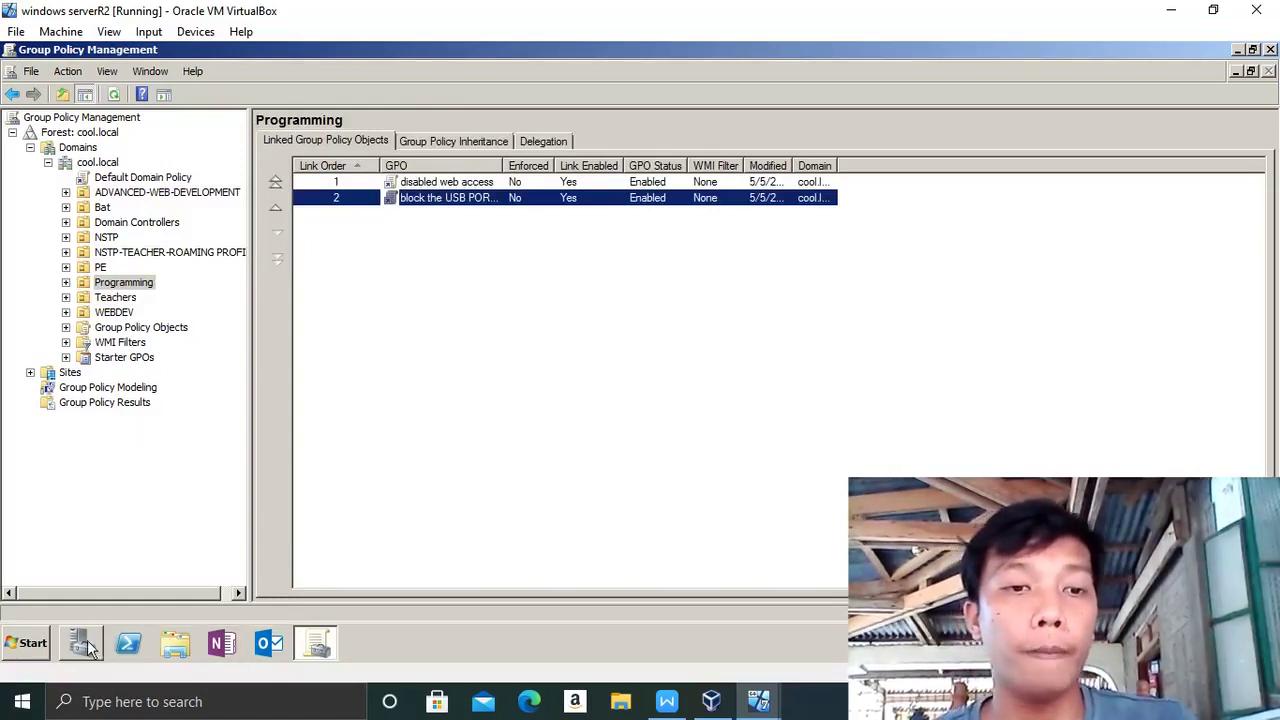
- Launch Active Directory Users and Computers from Administrative Tools
{"action": "left_click", "coordinate": [27, 646]}
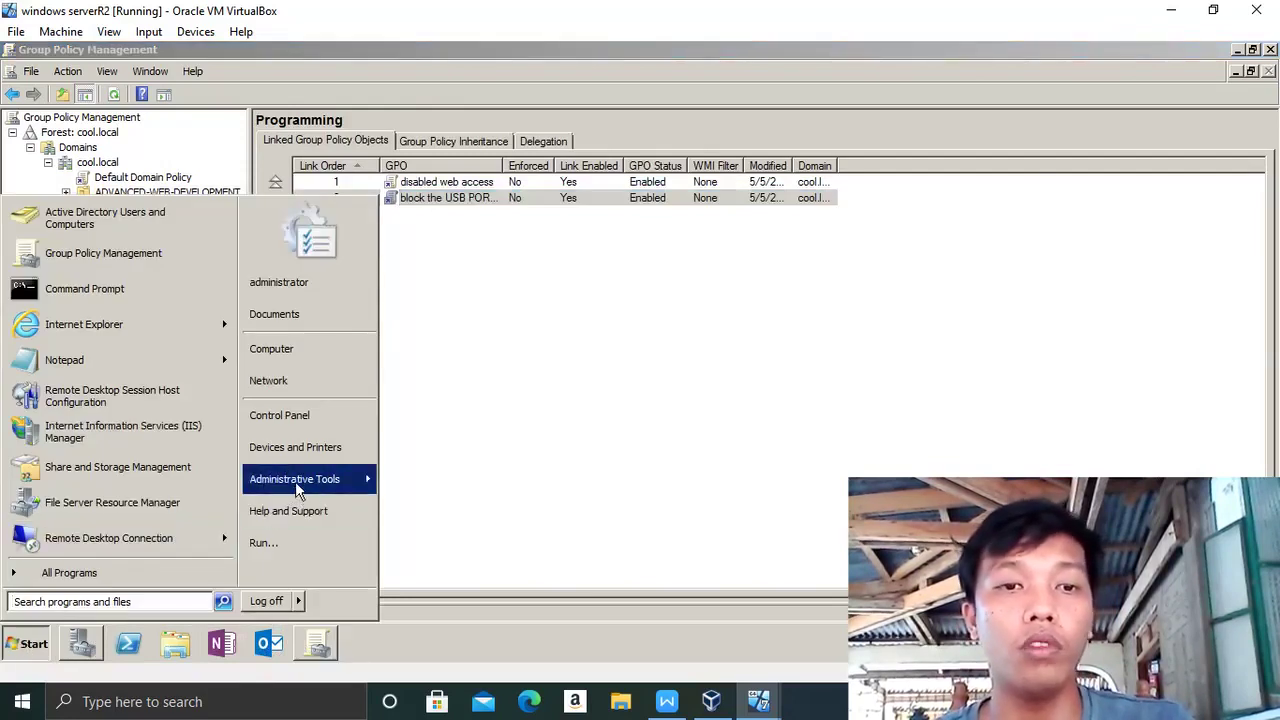
{"action": "mouse_move", "coordinate": [295, 481]}
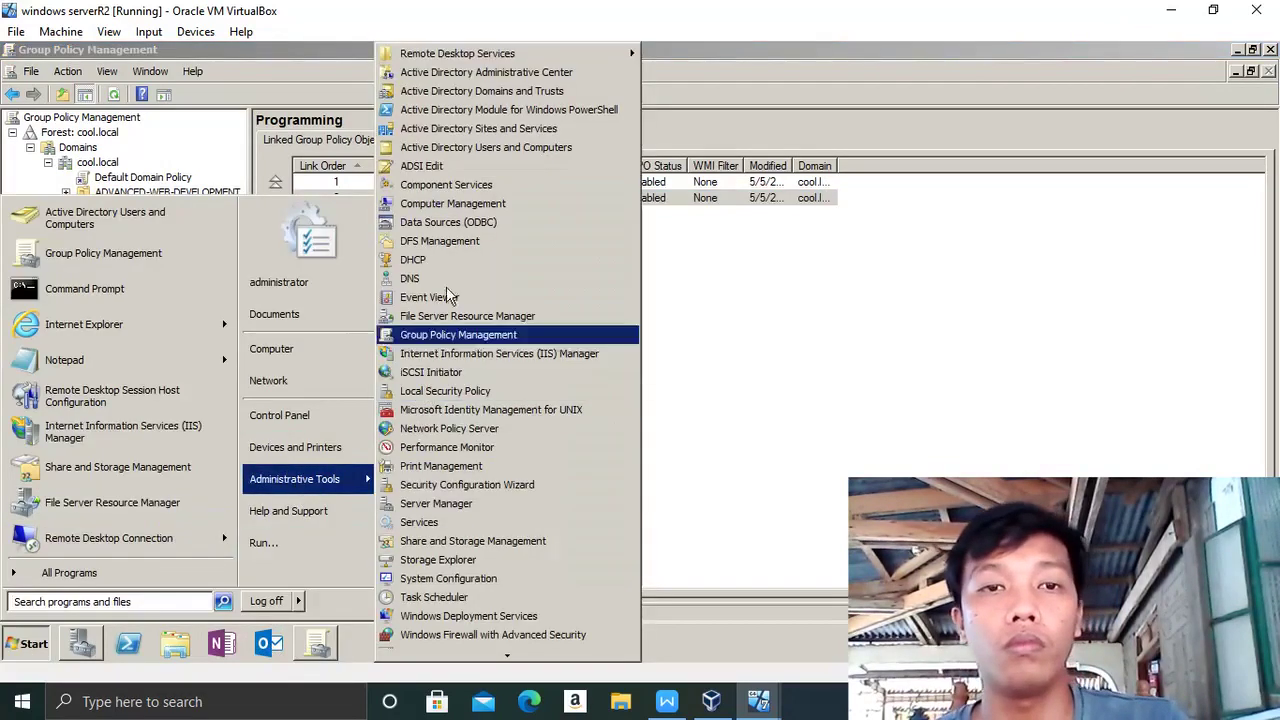
{"action": "left_click", "coordinate": [451, 156]}
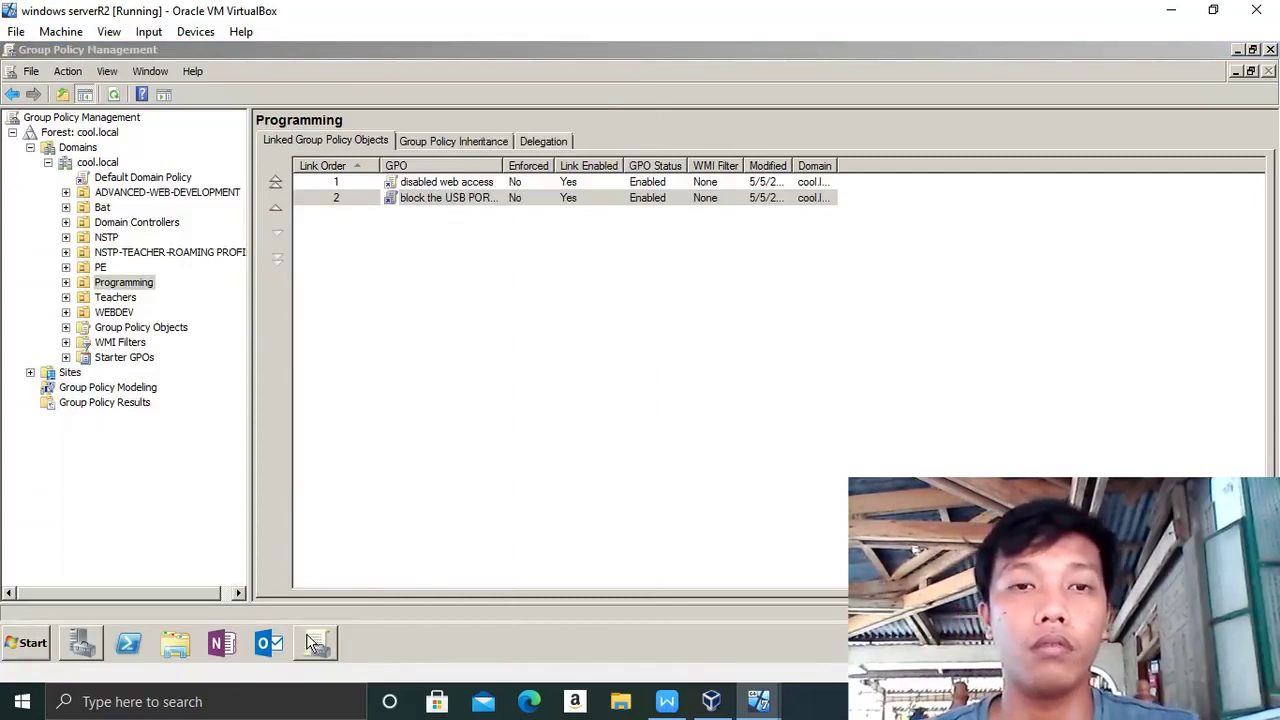
{"action": "mouse_move", "coordinate": [314, 645]}
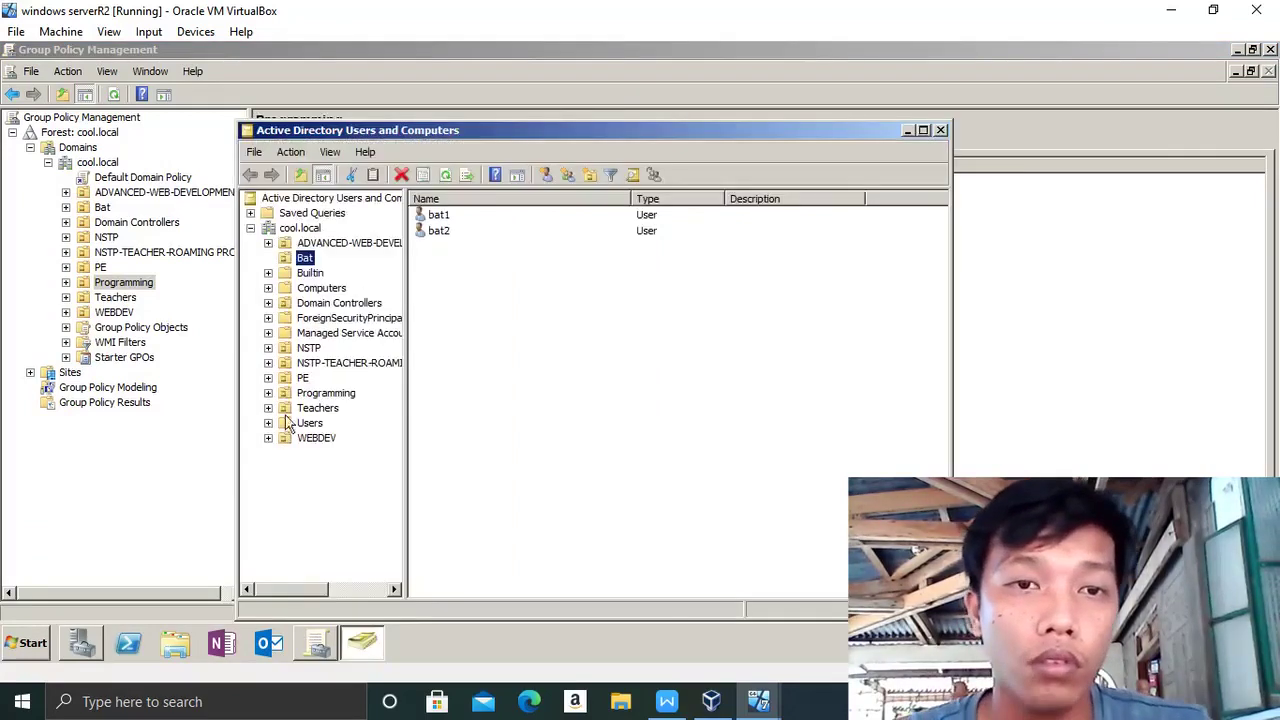
- Drag the nstp-teacher account from the NSTP OU into Teachers and confirm the move
{"action": "left_click", "coordinate": [352, 249]}
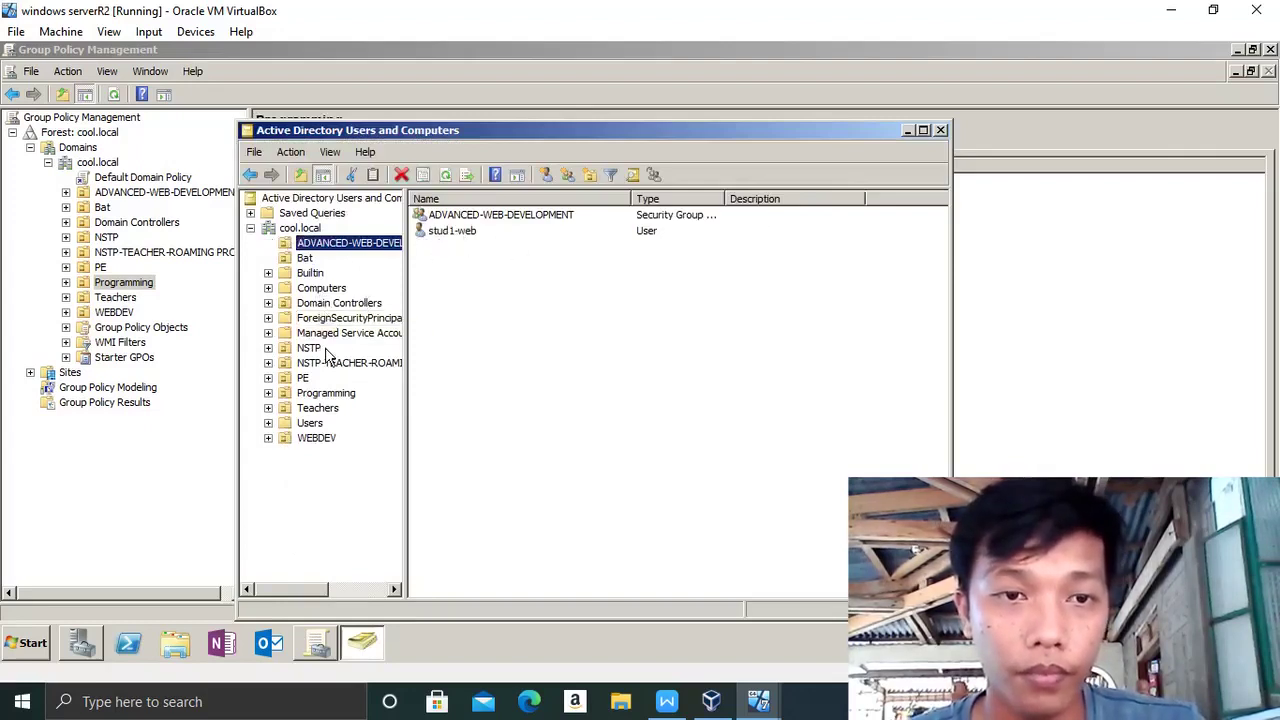
{"action": "left_click", "coordinate": [314, 349]}
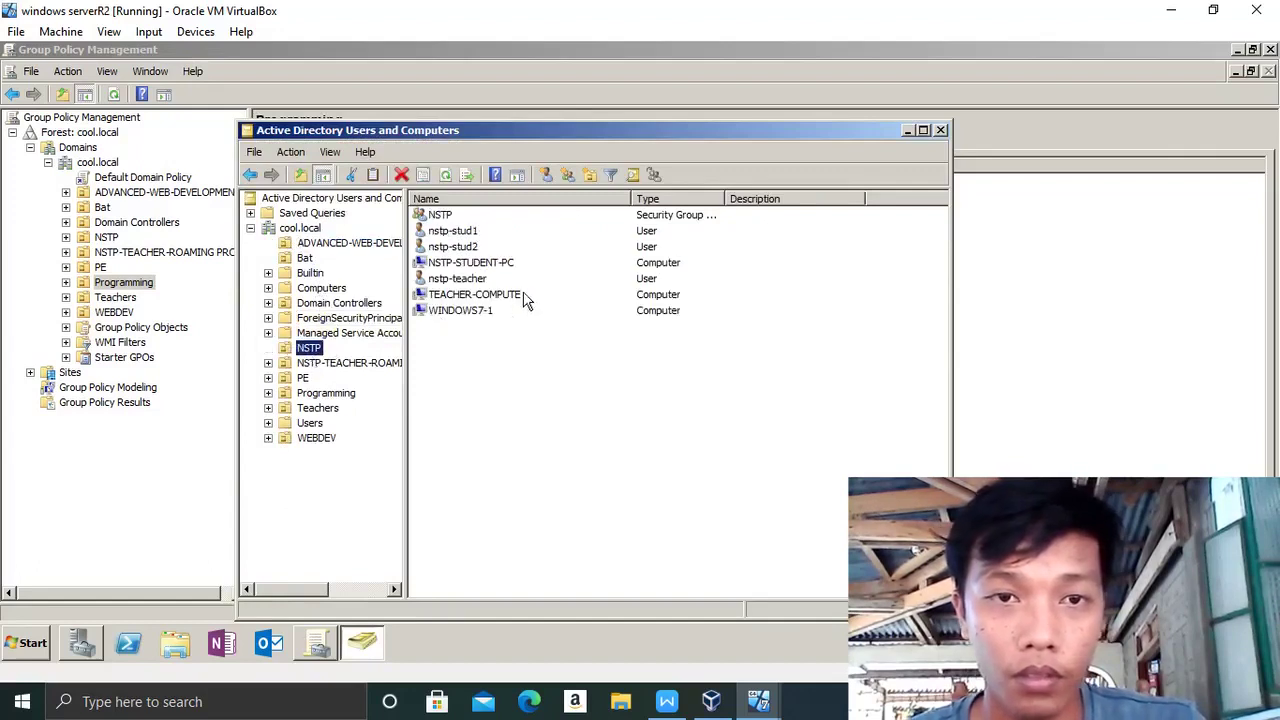
{"action": "left_click", "coordinate": [474, 284]}
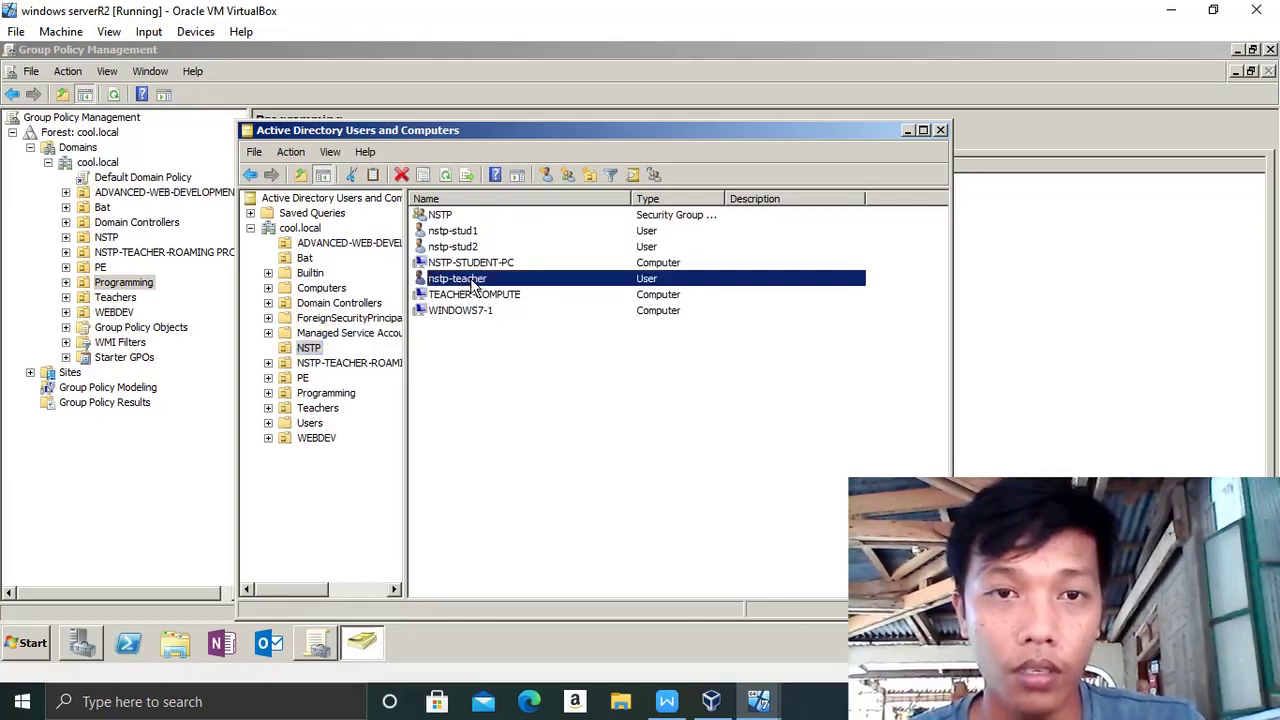
{"action": "left_click_drag", "start_coordinate": [485, 287], "coordinate": [334, 414]}
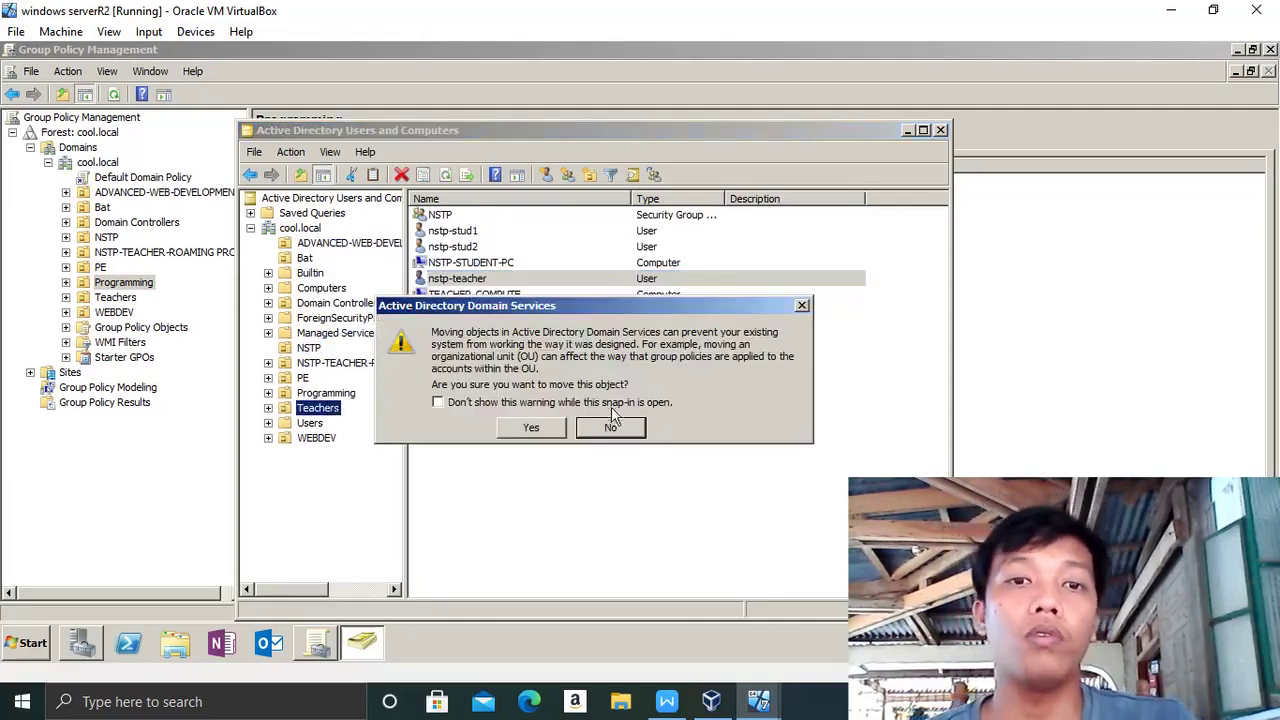
{"action": "left_click", "coordinate": [533, 429]}
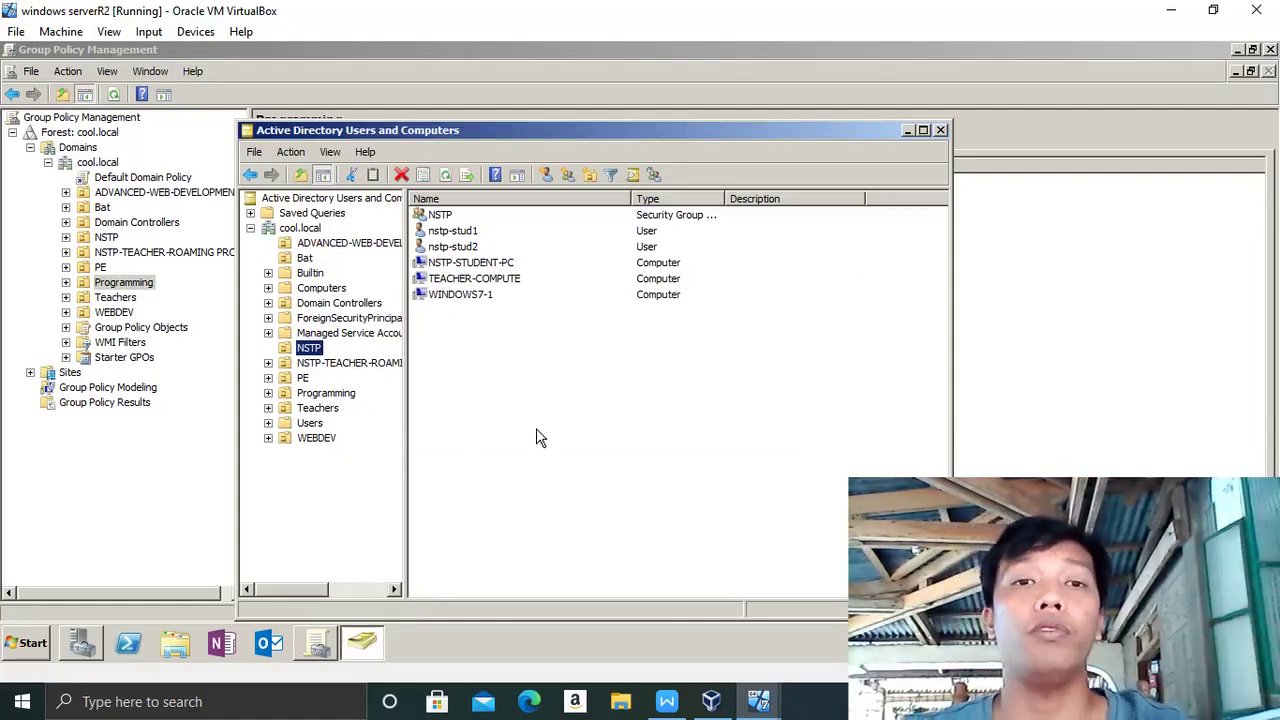
{"action": "left_click", "coordinate": [324, 644]}
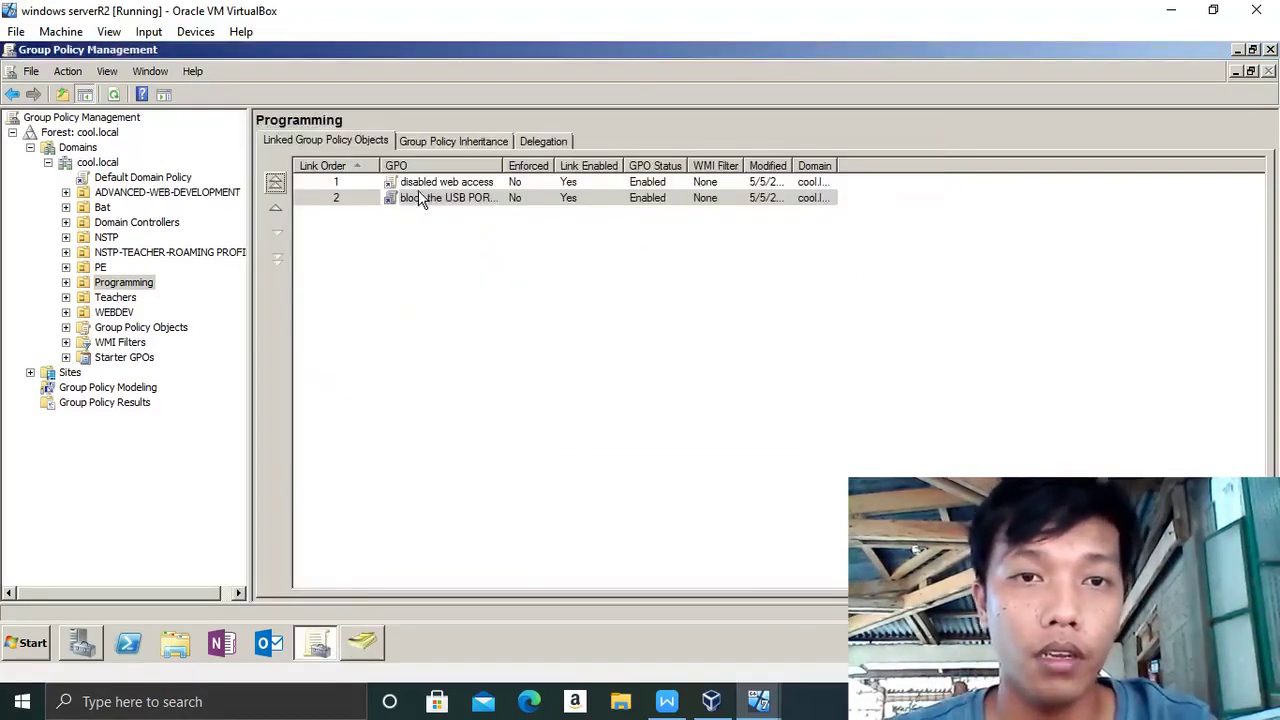
- Cancel a first Select GPO attempt and review the GPOs linked to Programming
{"action": "left_click_drag", "start_coordinate": [418, 197], "coordinate": [133, 197]}
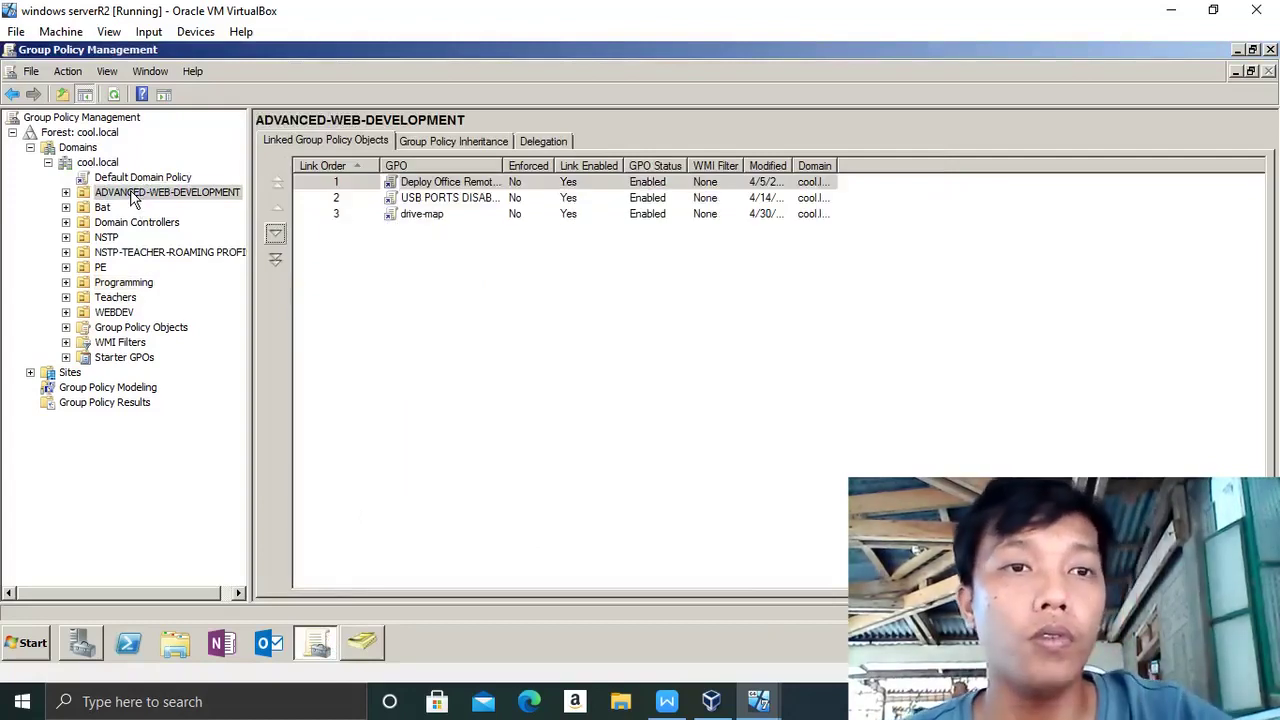
{"action": "right_click", "coordinate": [133, 197]}
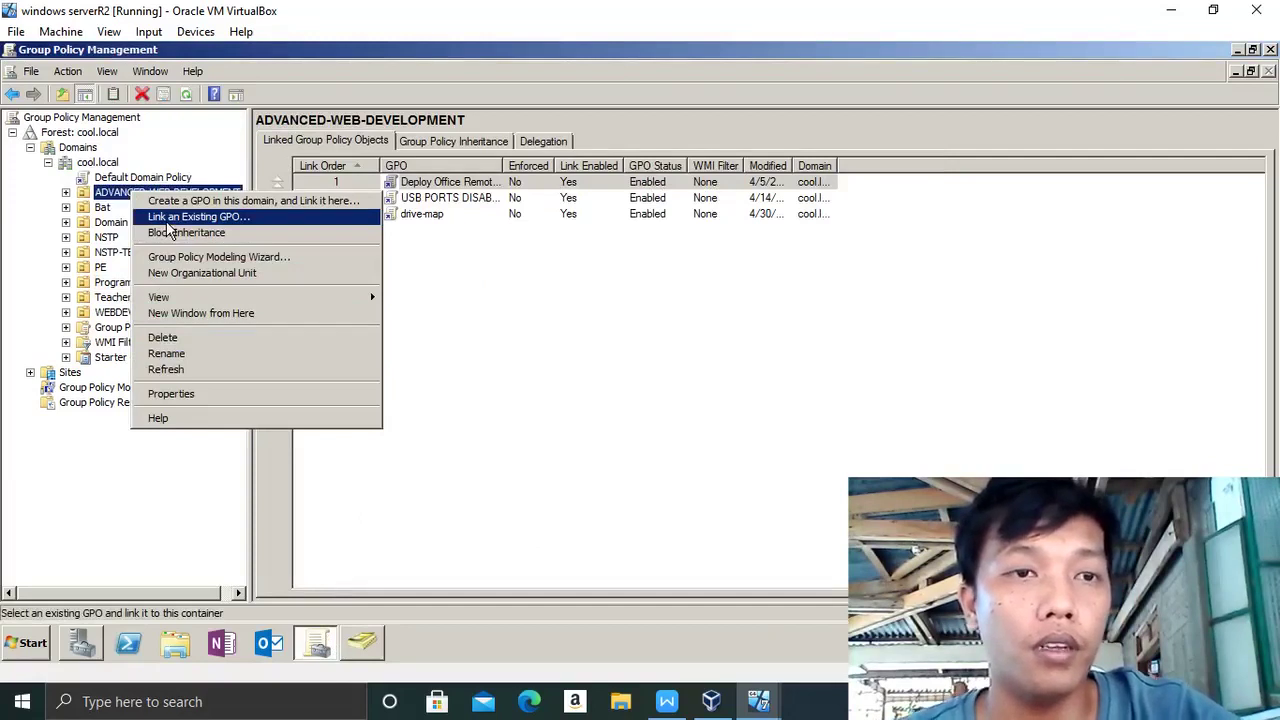
{"action": "left_click", "coordinate": [170, 220]}
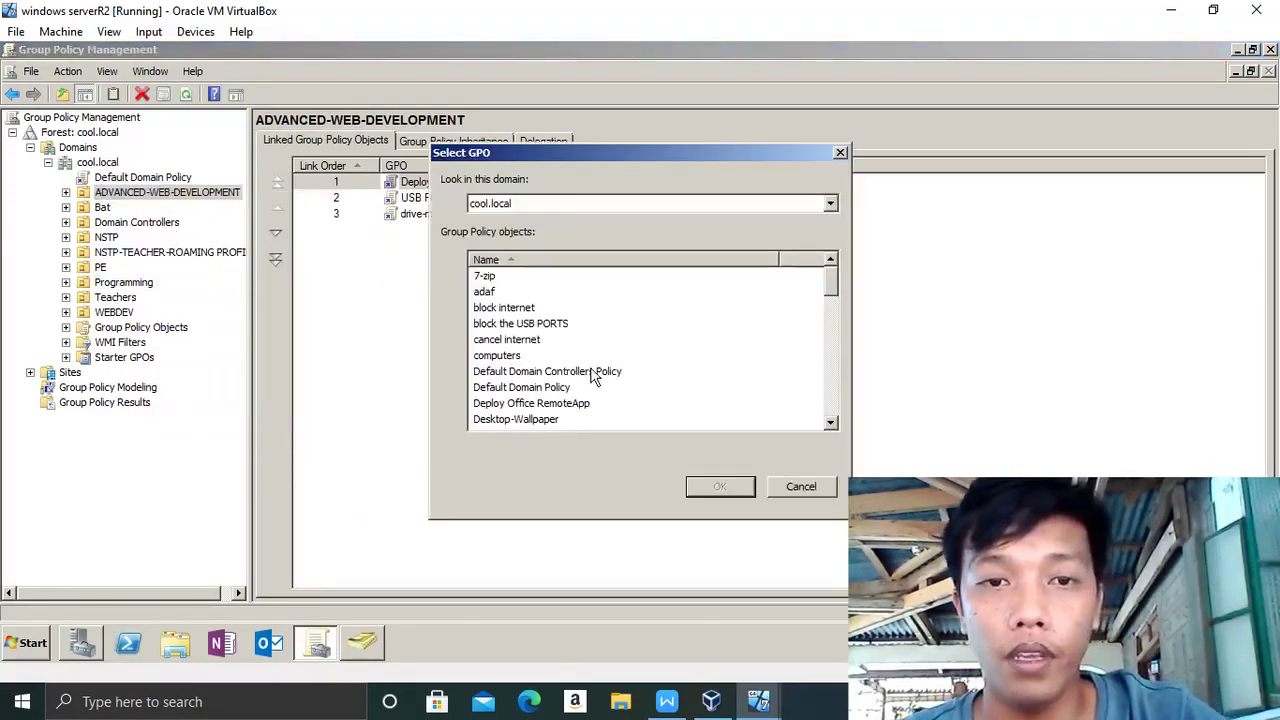
{"action": "left_click_drag", "start_coordinate": [830, 289], "coordinate": [831, 348]}
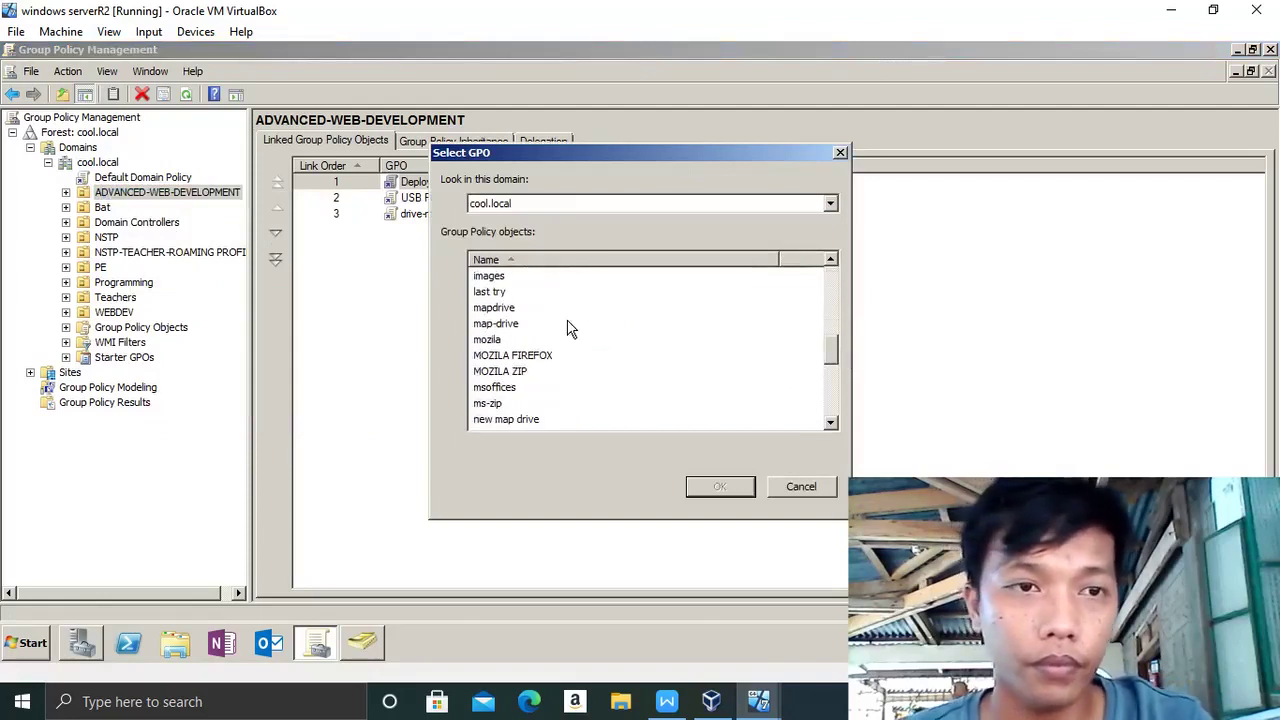
{"action": "left_click", "coordinate": [100, 292]}
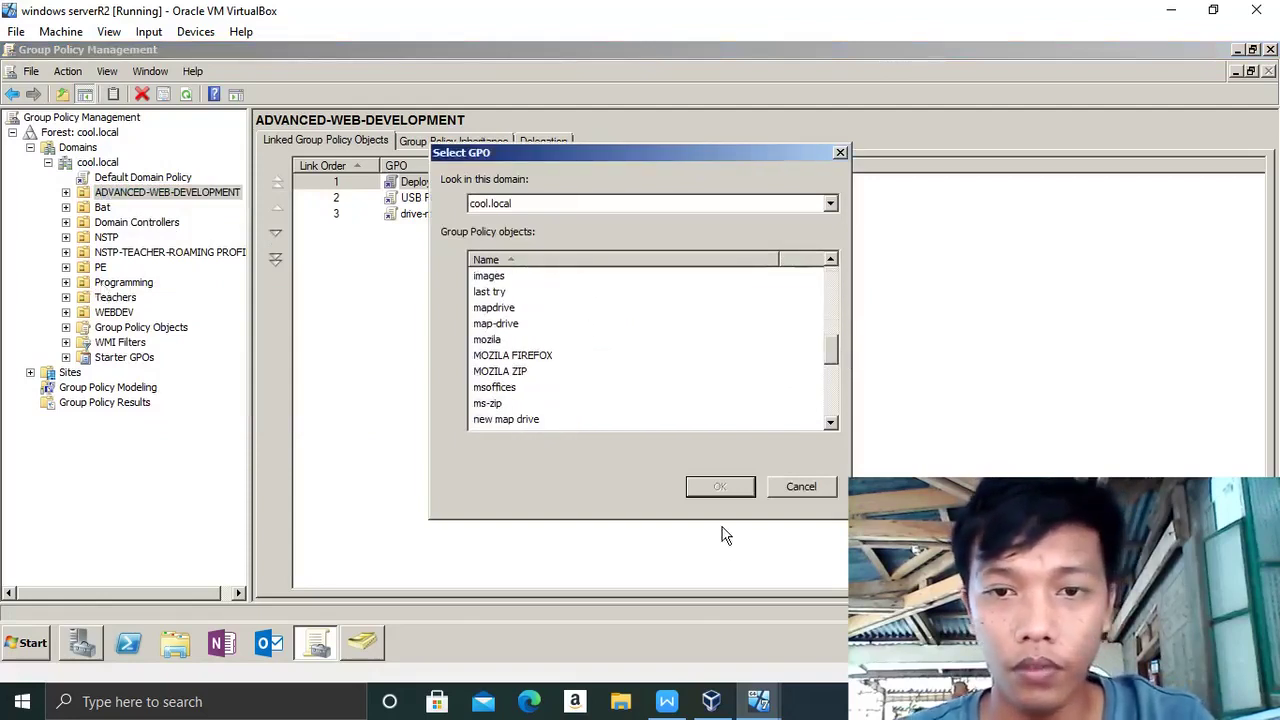
{"action": "left_click", "coordinate": [800, 490]}
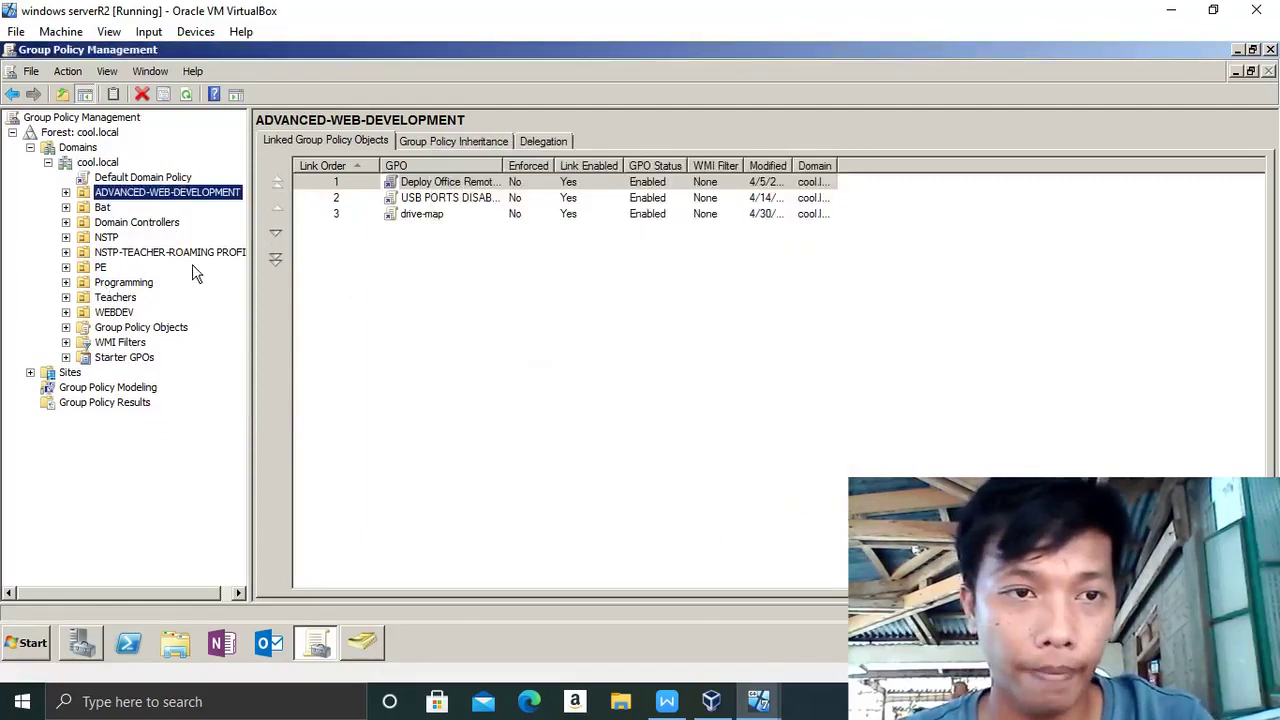
{"action": "left_click", "coordinate": [141, 286]}
{"action": "left_click", "coordinate": [462, 203]}
{"action": "left_click", "coordinate": [551, 205]}
- Link the existing 'block the USB PORTS' GPO to ADVANCED-WEB-DEVELOPMENT
{"action": "right_click", "coordinate": [141, 195]}
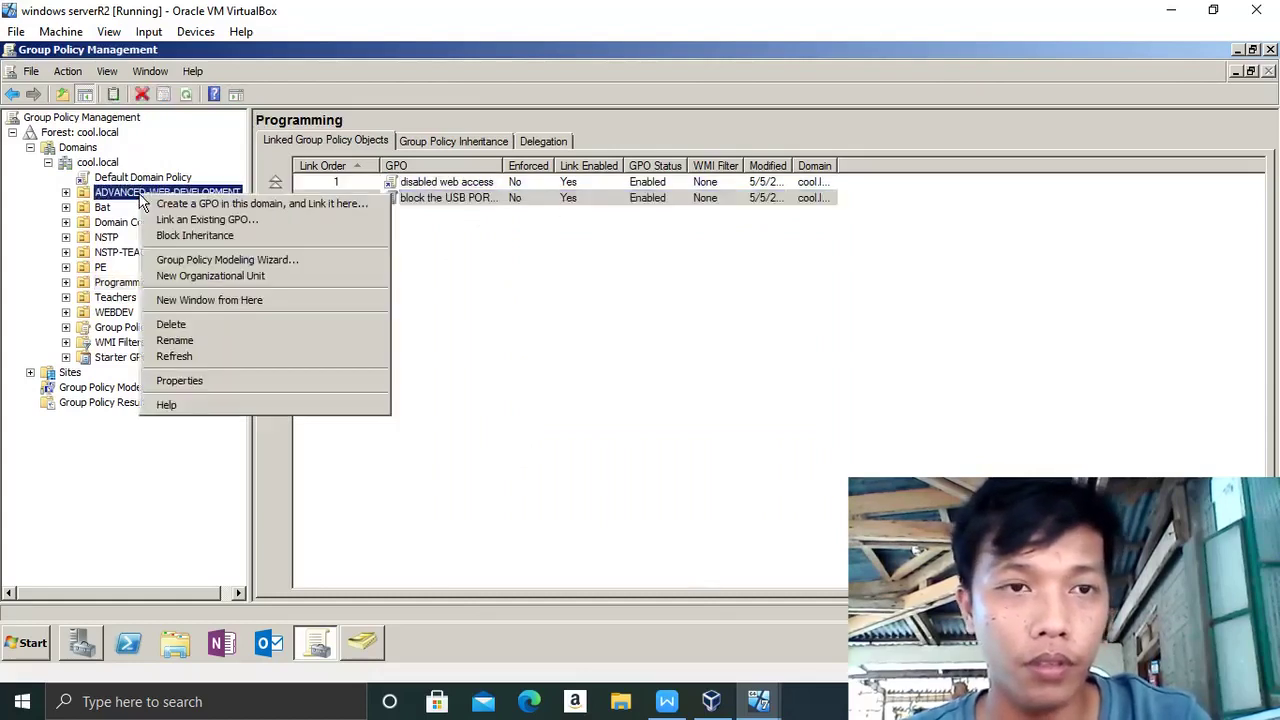
{"action": "left_click", "coordinate": [165, 220]}
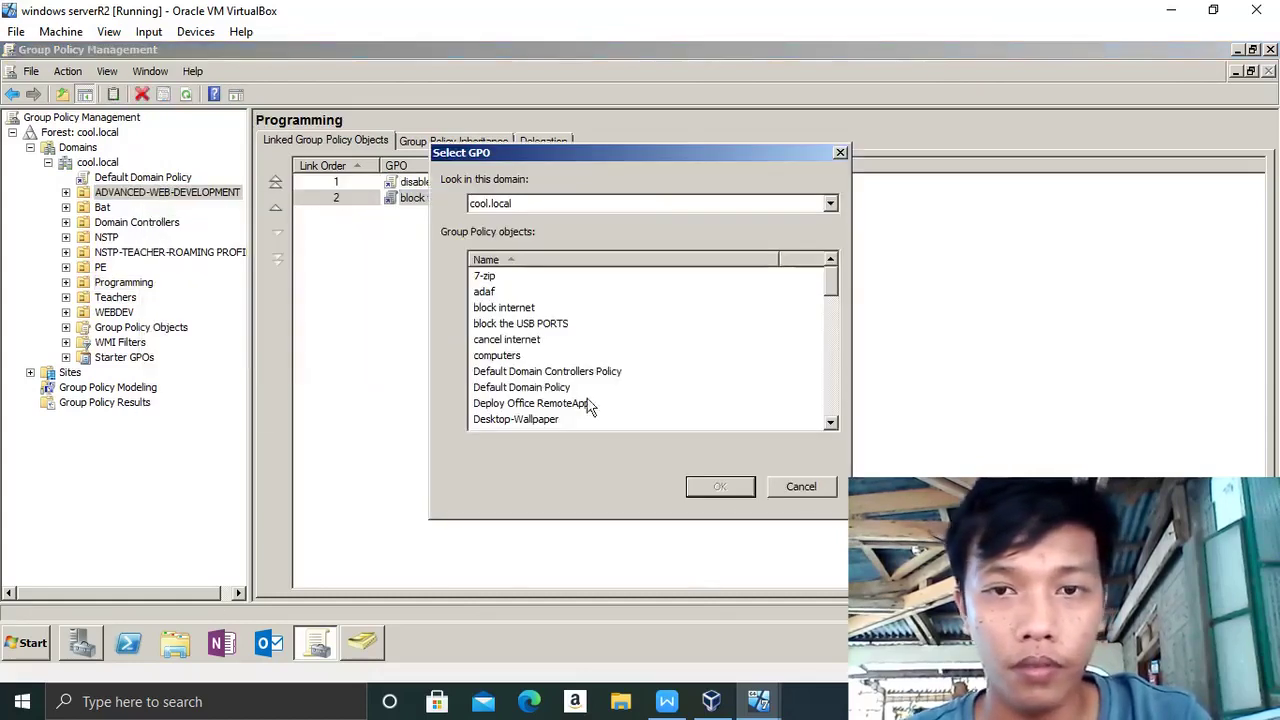
{"action": "mouse_move", "coordinate": [832, 285]}
{"action": "left_mouse_down"}
{"action": "mouse_move", "coordinate": [856, 412]}
{"action": "mouse_move", "coordinate": [849, 284]}
{"action": "left_mouse_up"}
{"action": "left_click", "coordinate": [540, 292]}
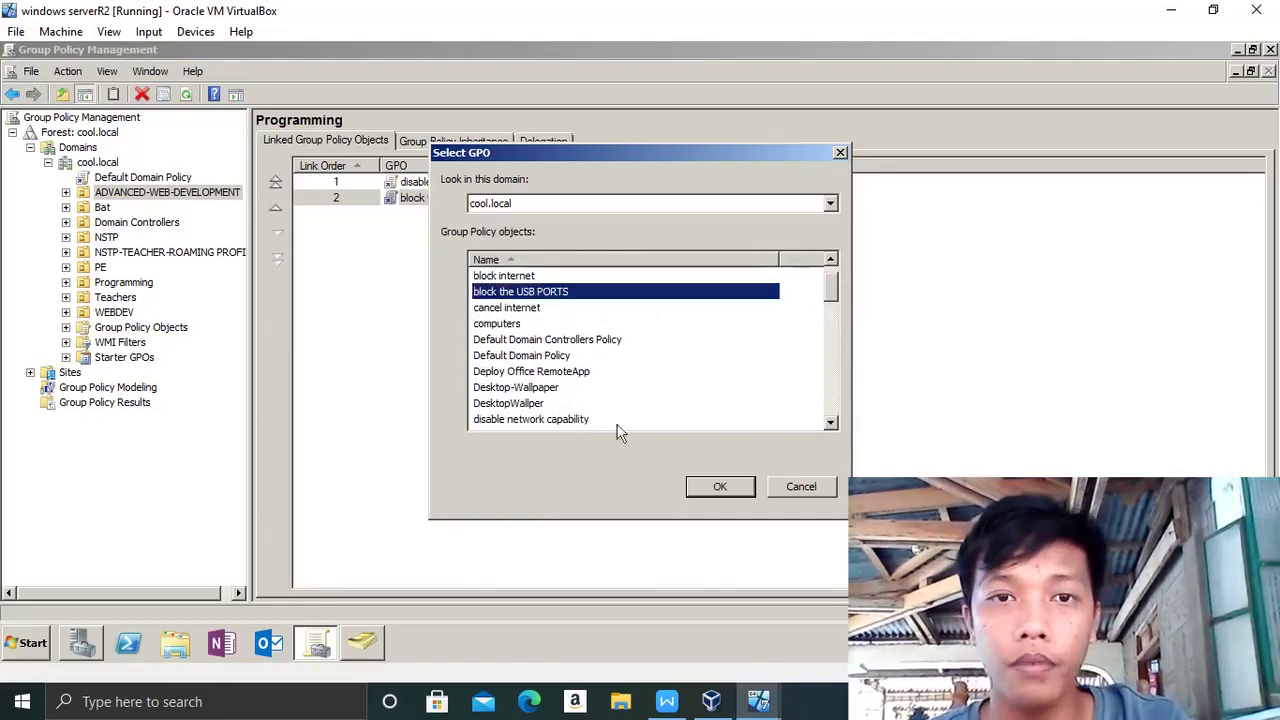
{"action": "left_click", "coordinate": [700, 486]}
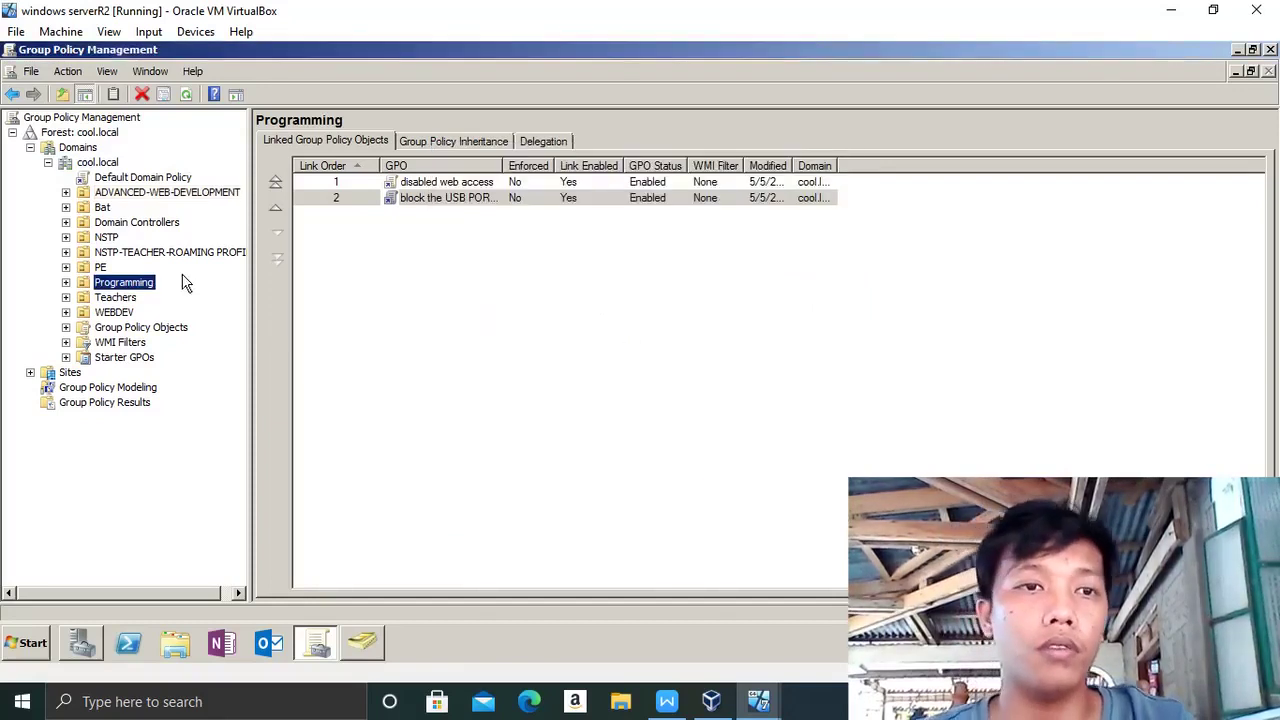
- Link 'block the USB PORTS' to the PE OU, landing at link order 5
{"action": "left_click", "coordinate": [113, 312]}
{"action": "right_click", "coordinate": [122, 314]}
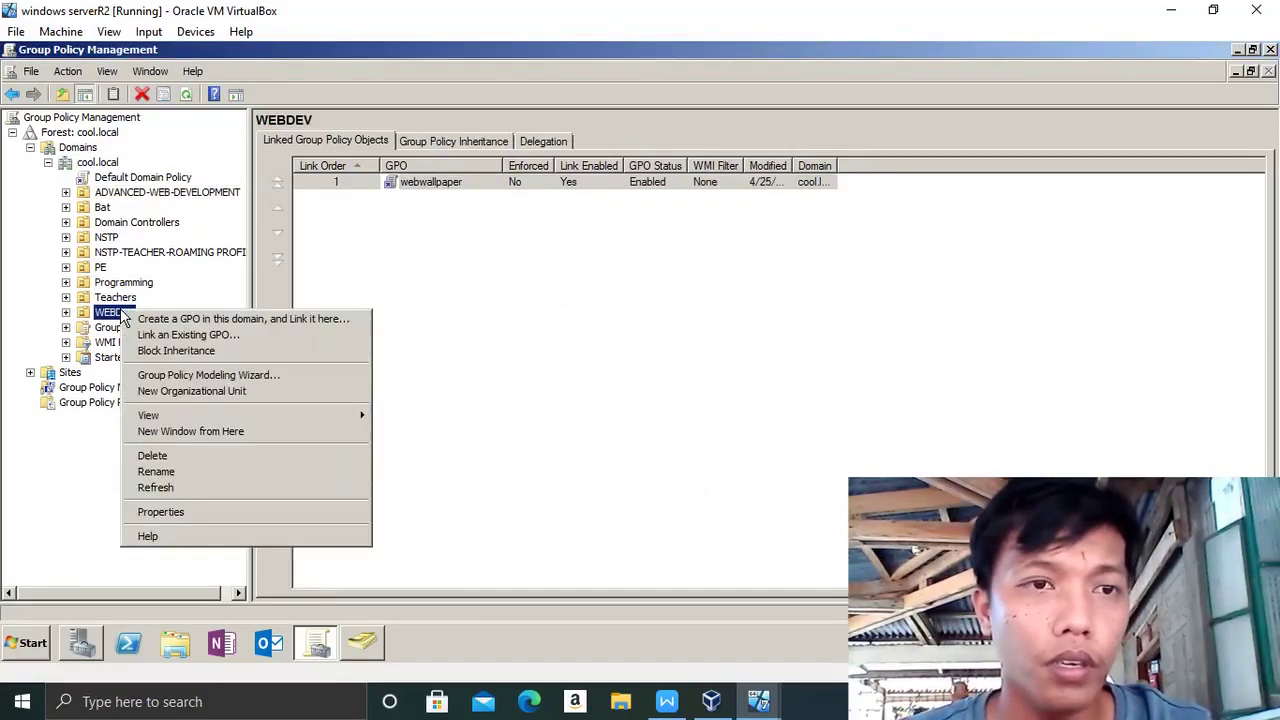
{"action": "left_click", "coordinate": [508, 291]}
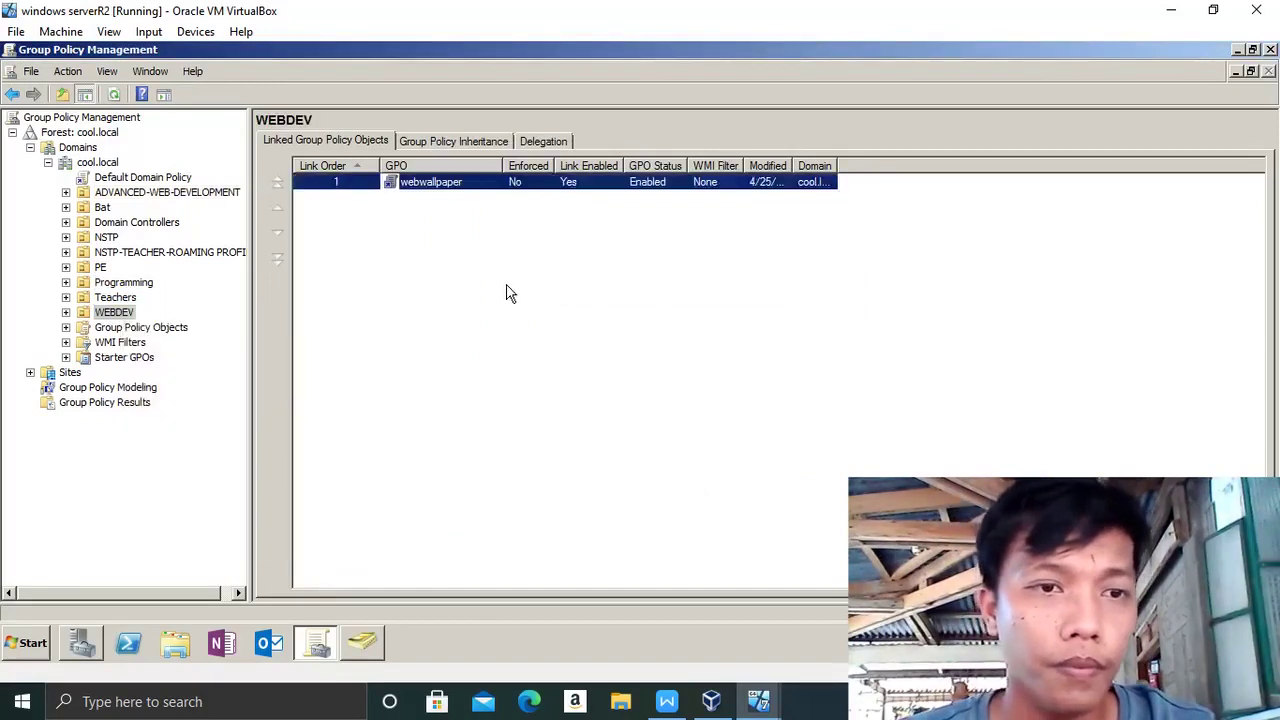
{"action": "left_click", "coordinate": [104, 270]}
{"action": "right_click", "coordinate": [105, 270]}
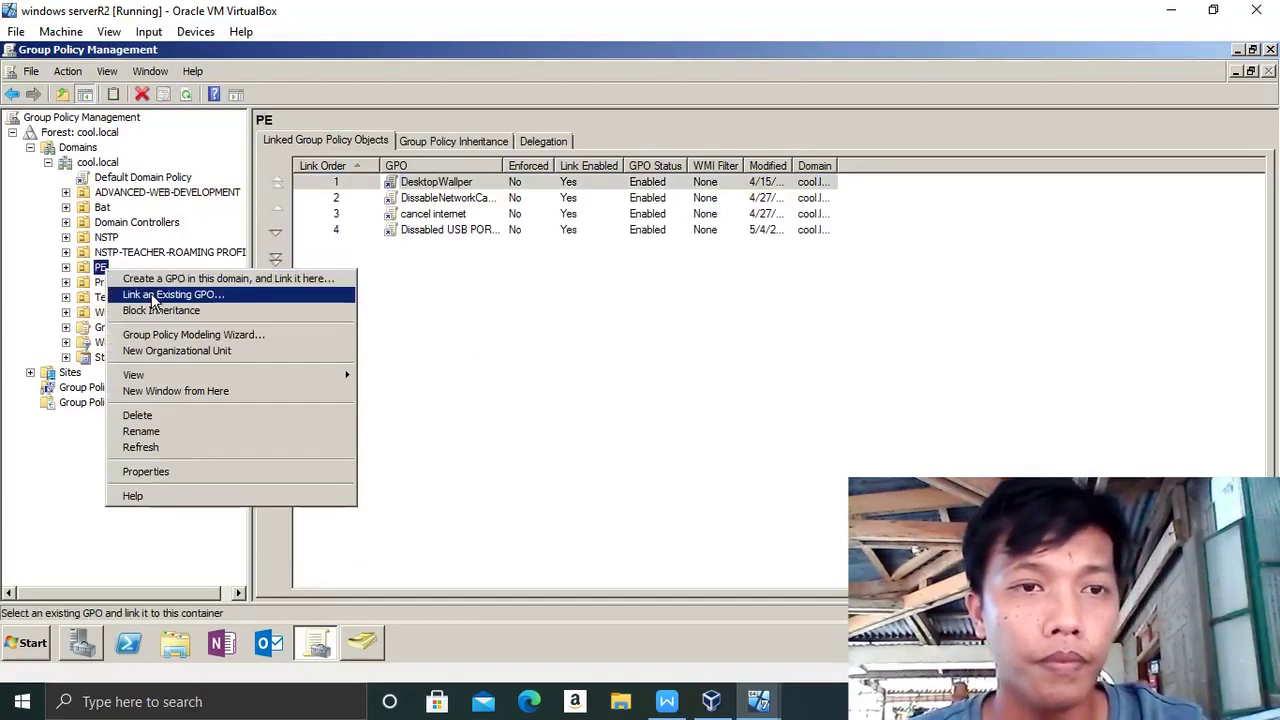
{"action": "left_click", "coordinate": [155, 297]}
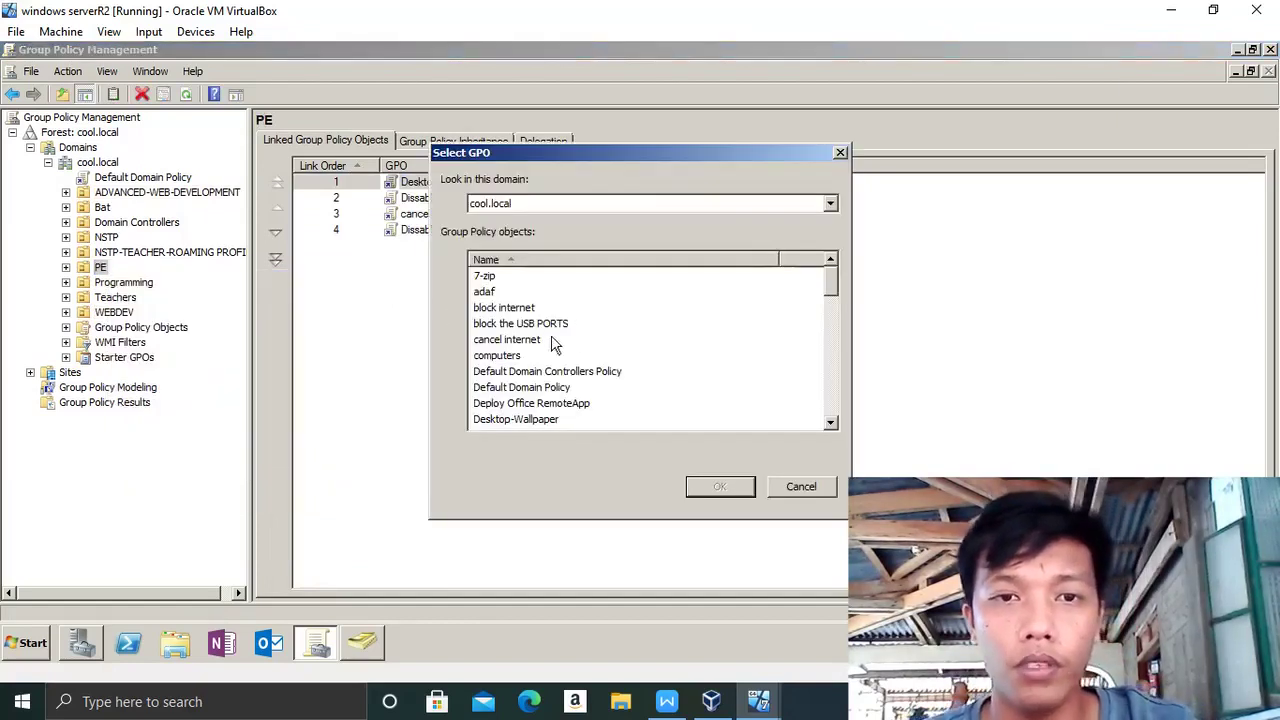
{"action": "left_click", "coordinate": [537, 326]}
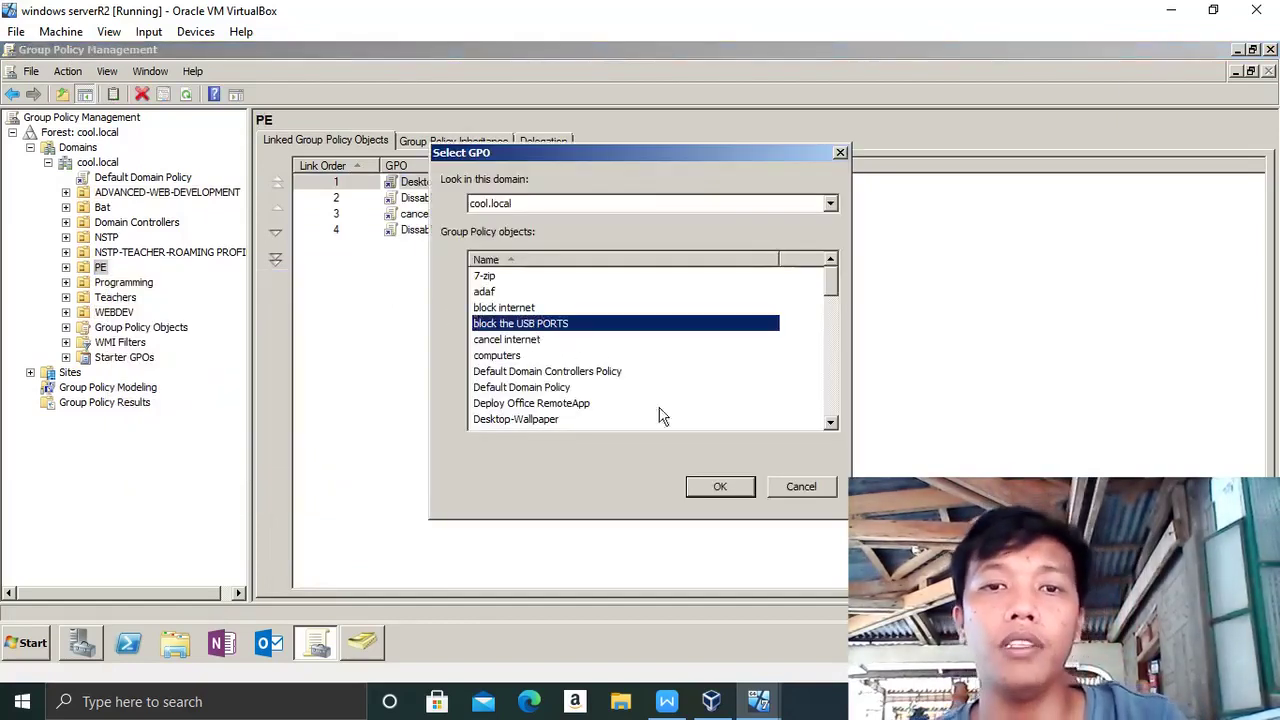
{"action": "left_click", "coordinate": [719, 487]}
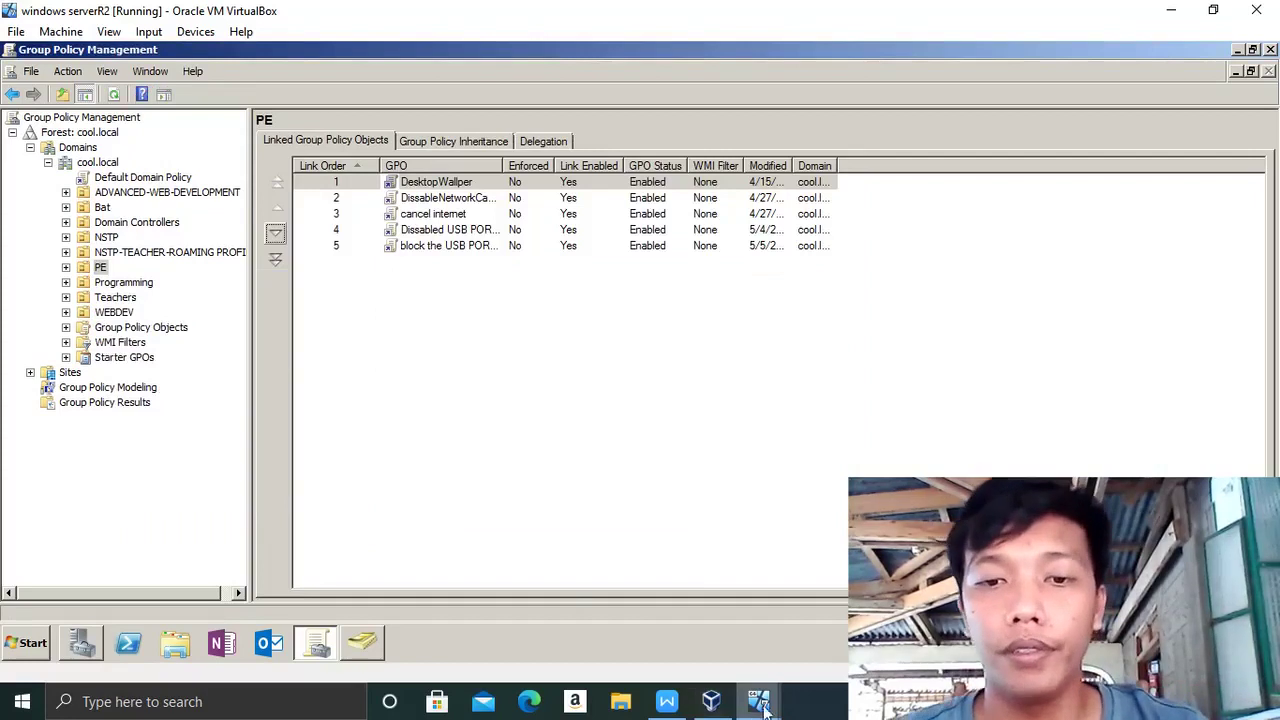
- Minimize the server VM and Writer to reveal the Windows 7 client
{"action": "mouse_move", "coordinate": [758, 700]}
{"action": "key", "text": "Caps_Lock"}
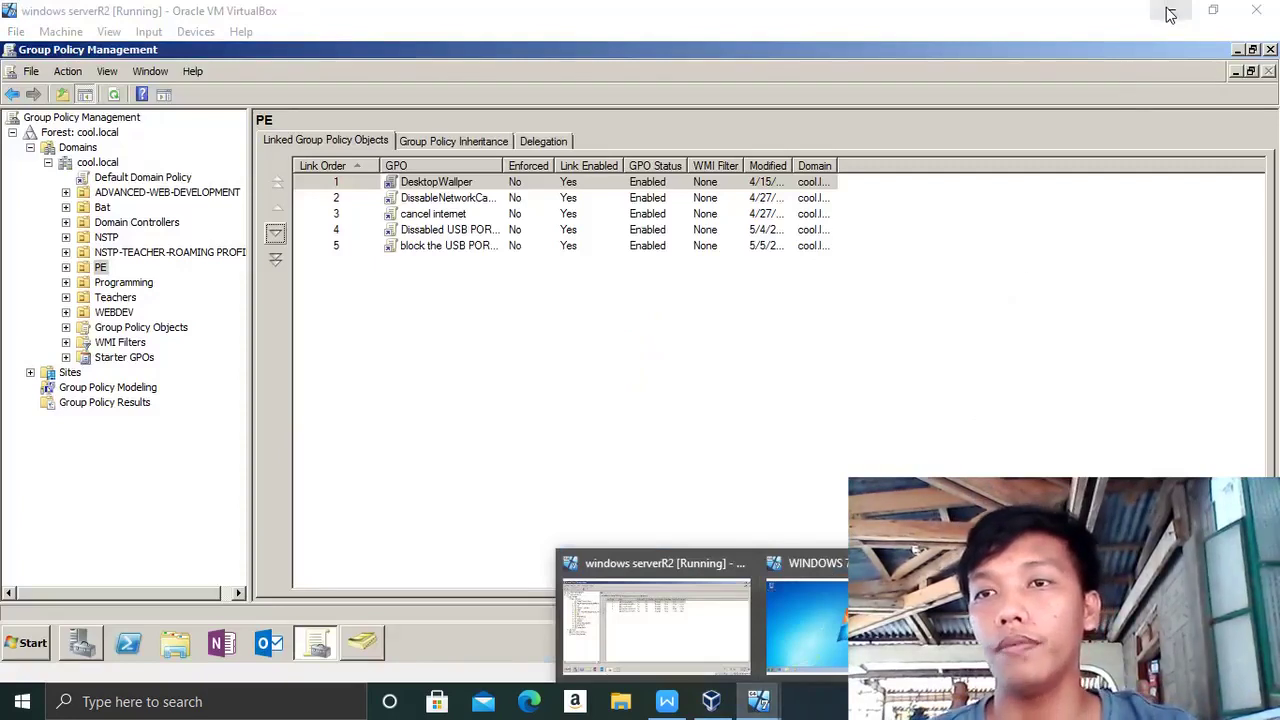
{"action": "left_click", "coordinate": [1170, 14]}
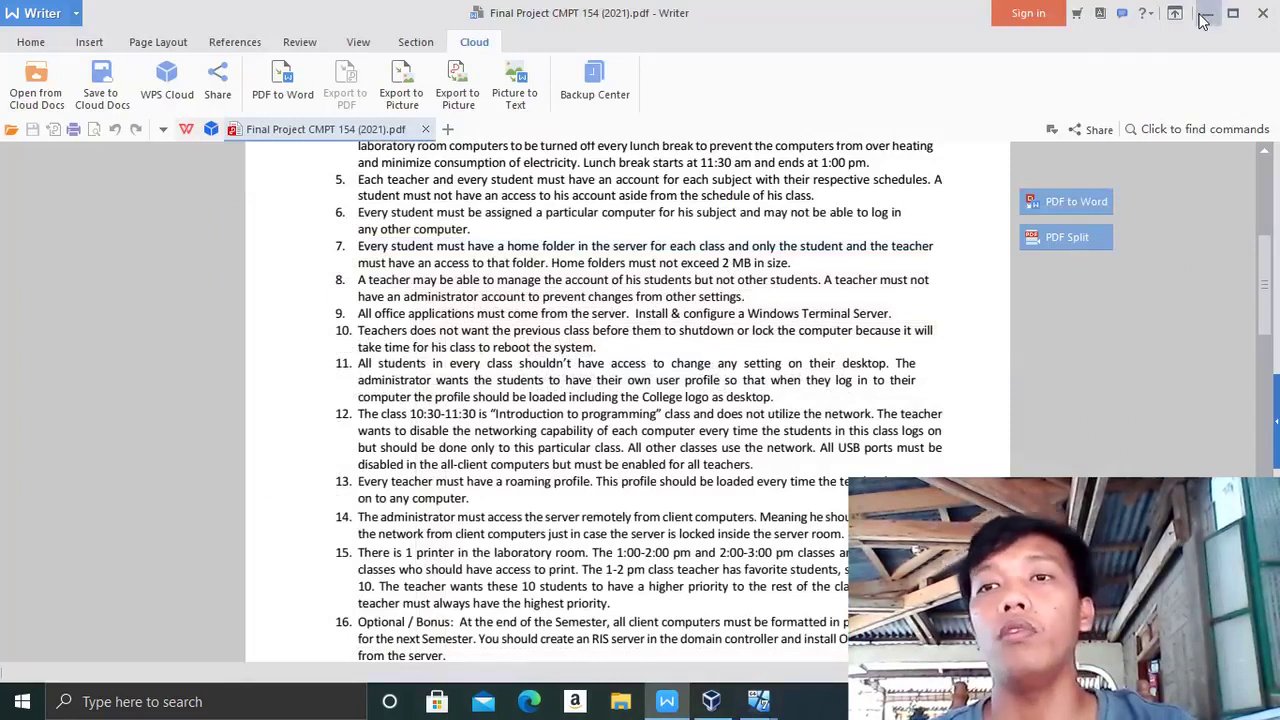
{"action": "left_click", "coordinate": [1204, 16]}
- Log off the current Windows 7 user via the Shut down menu
{"action": "left_click", "coordinate": [22, 648]}
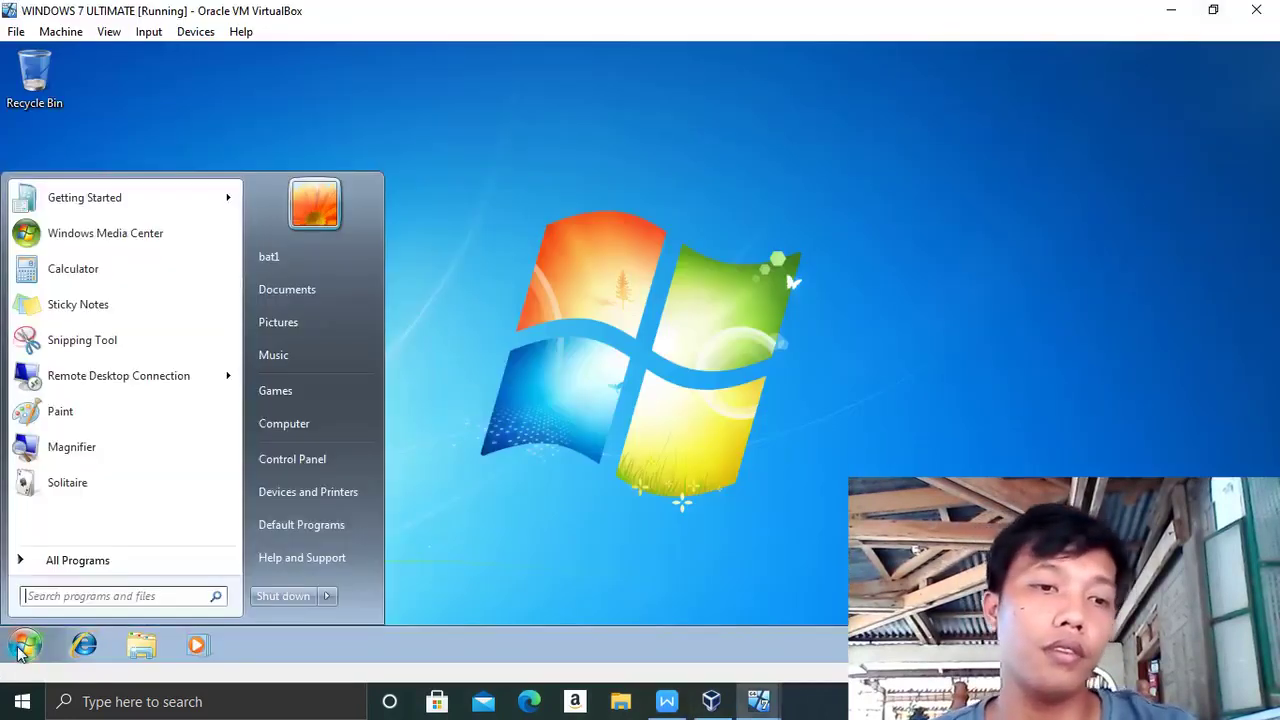
{"action": "left_click", "coordinate": [326, 598]}
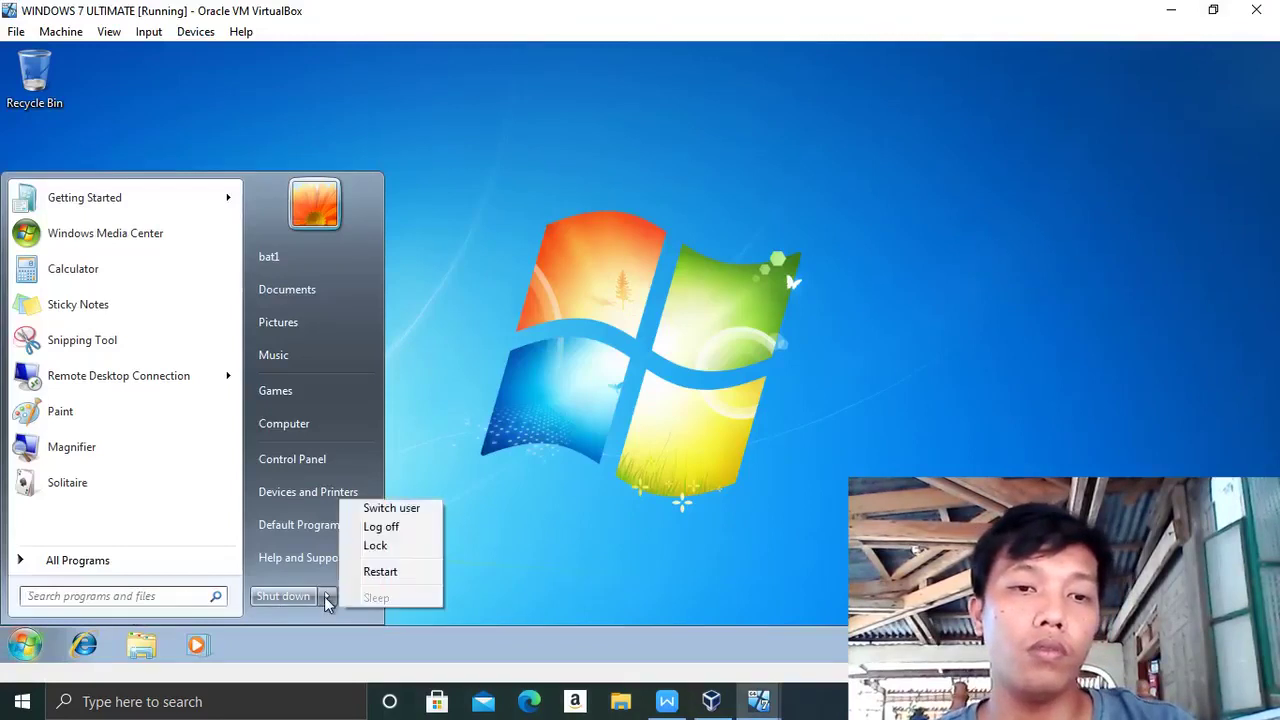
{"action": "left_click", "coordinate": [380, 527]}
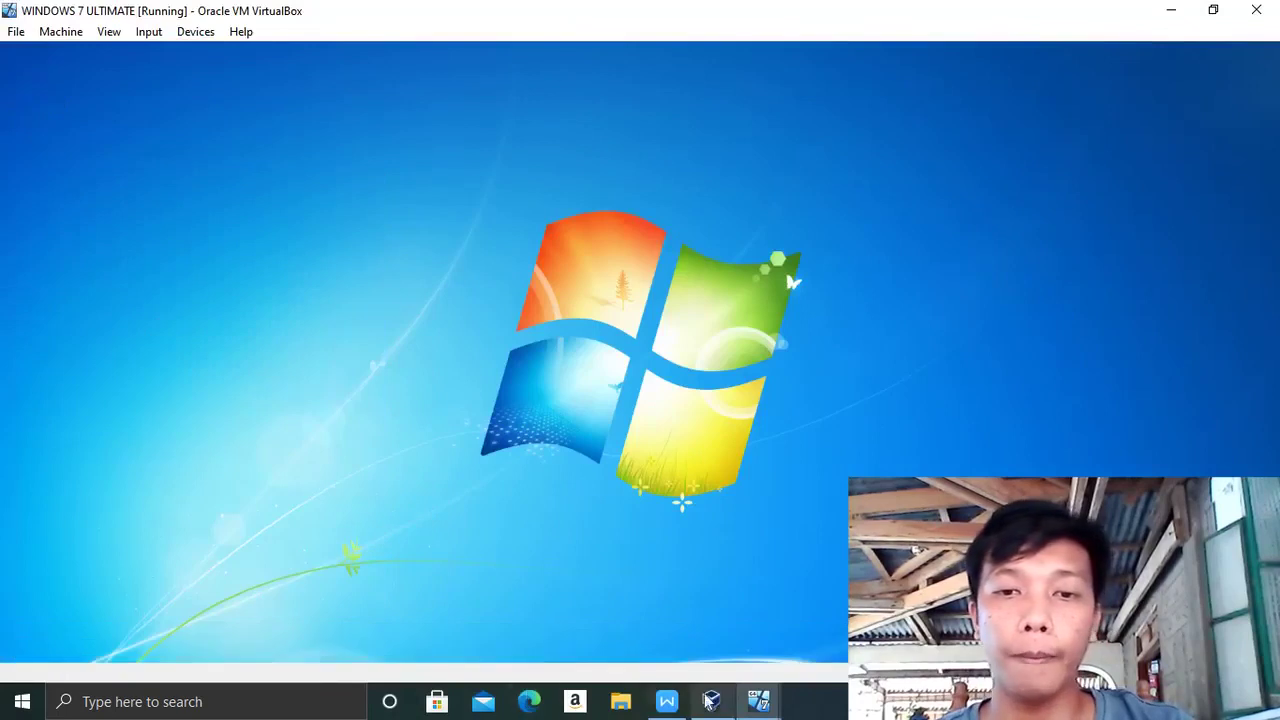
- Confirm ADVANCED-WEB-DEVELOPMENT shows four linked GPOs, then open Server Manager's Roles page
{"action": "left_click", "coordinate": [697, 658]}
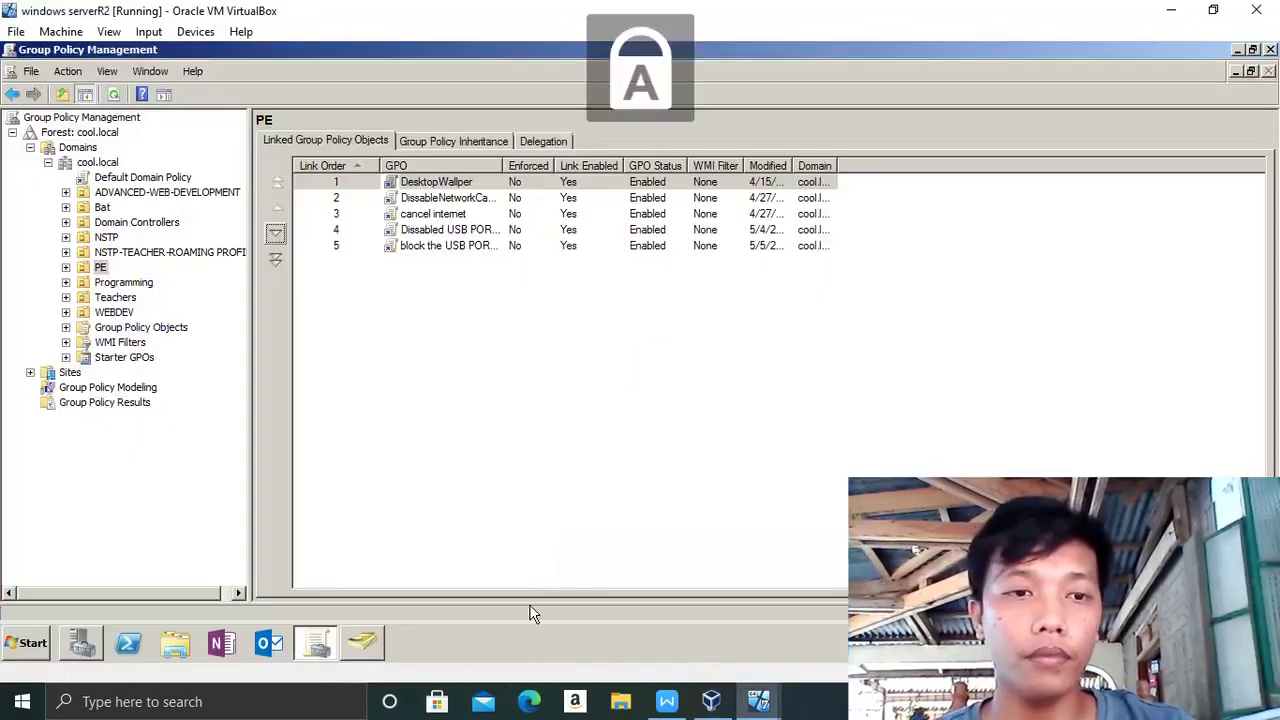
{"action": "left_click", "coordinate": [362, 645]}
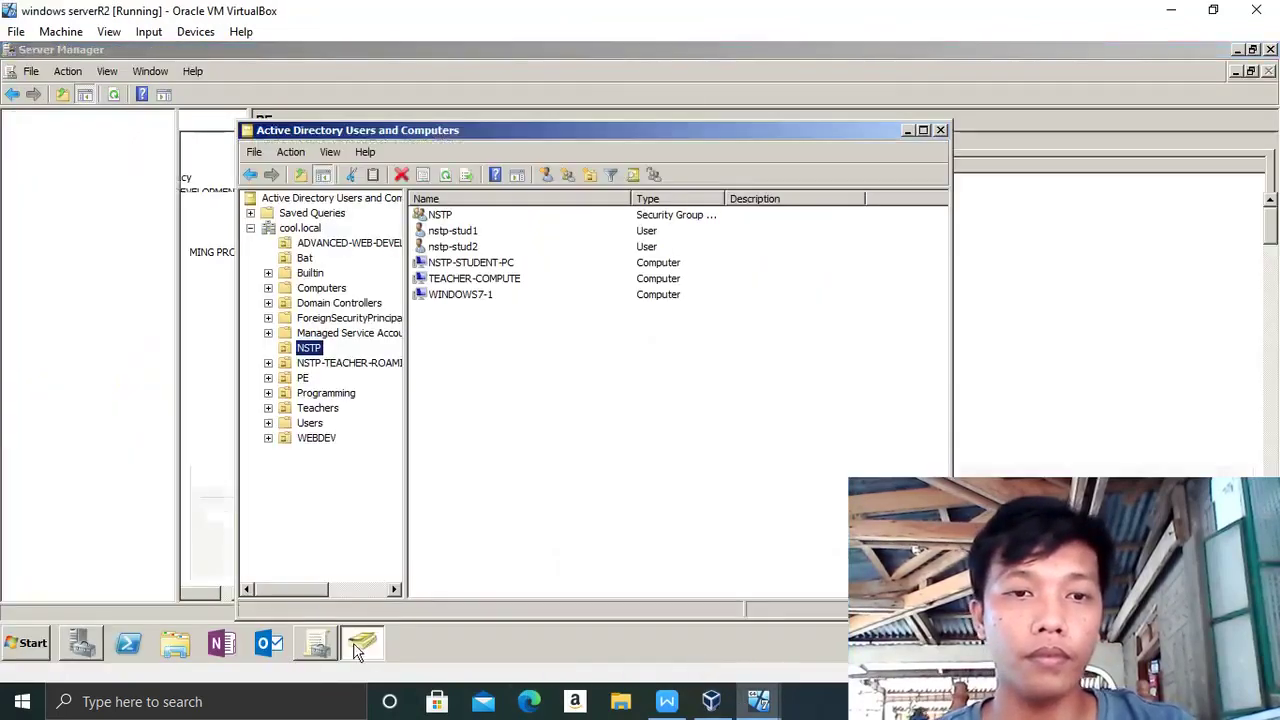
{"action": "left_click", "coordinate": [360, 645]}
{"action": "left_click", "coordinate": [335, 650]}
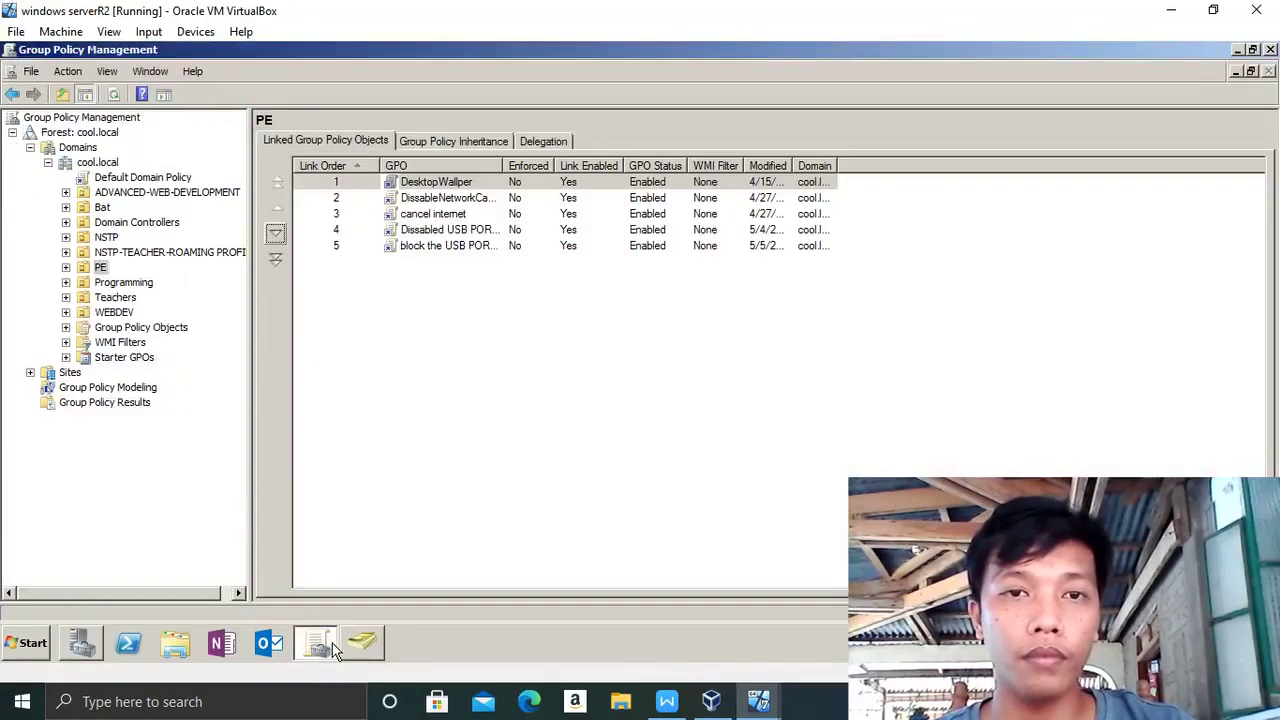
{"action": "left_click", "coordinate": [362, 643]}
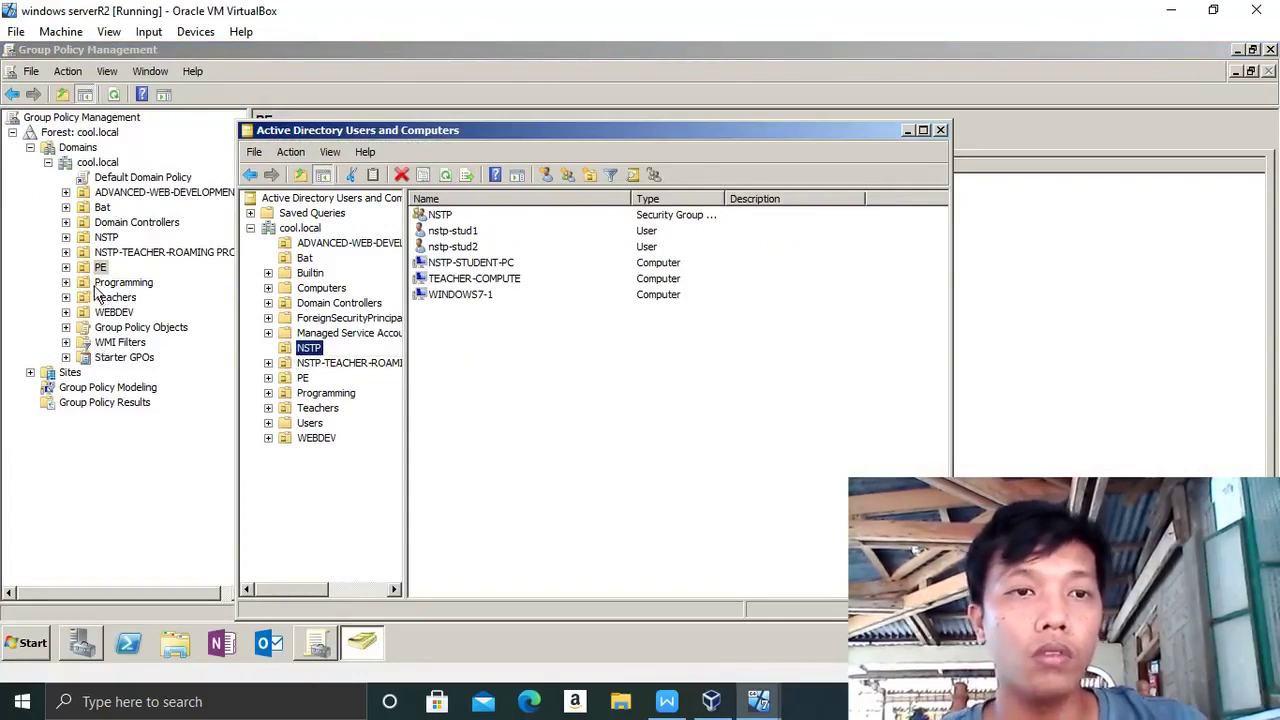
{"action": "left_click", "coordinate": [99, 195]}
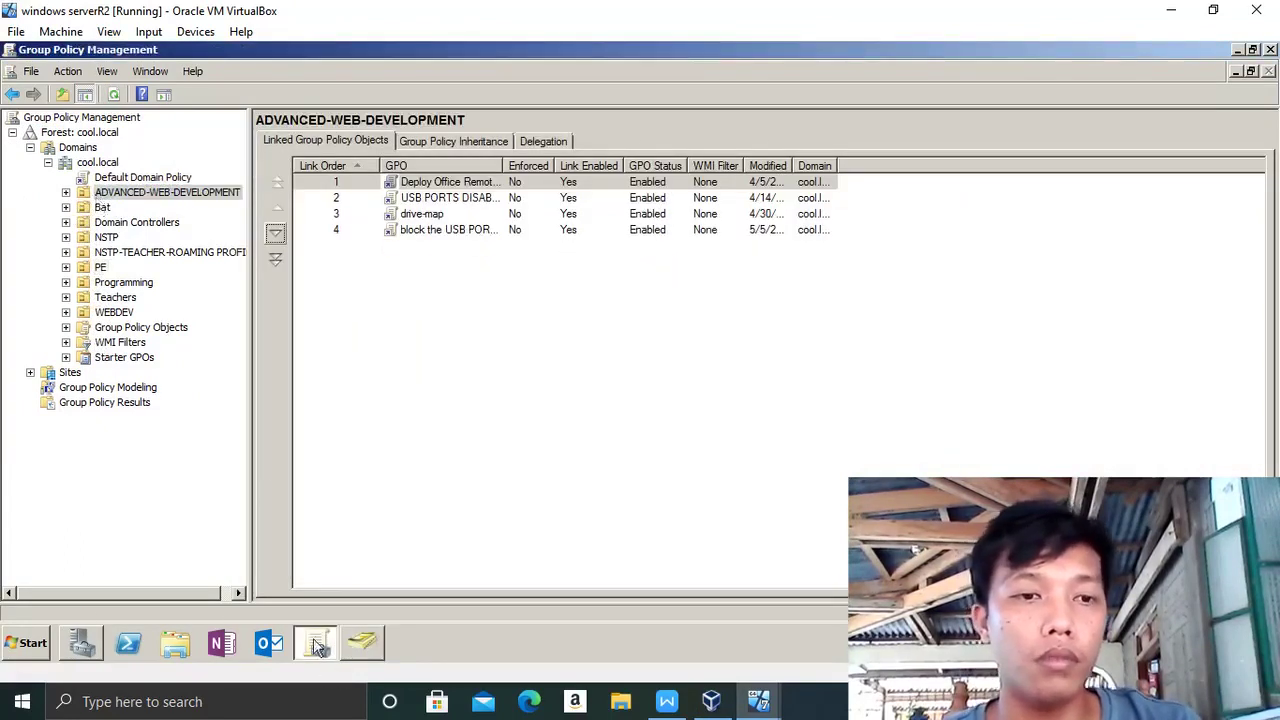
{"action": "left_click", "coordinate": [78, 647]}
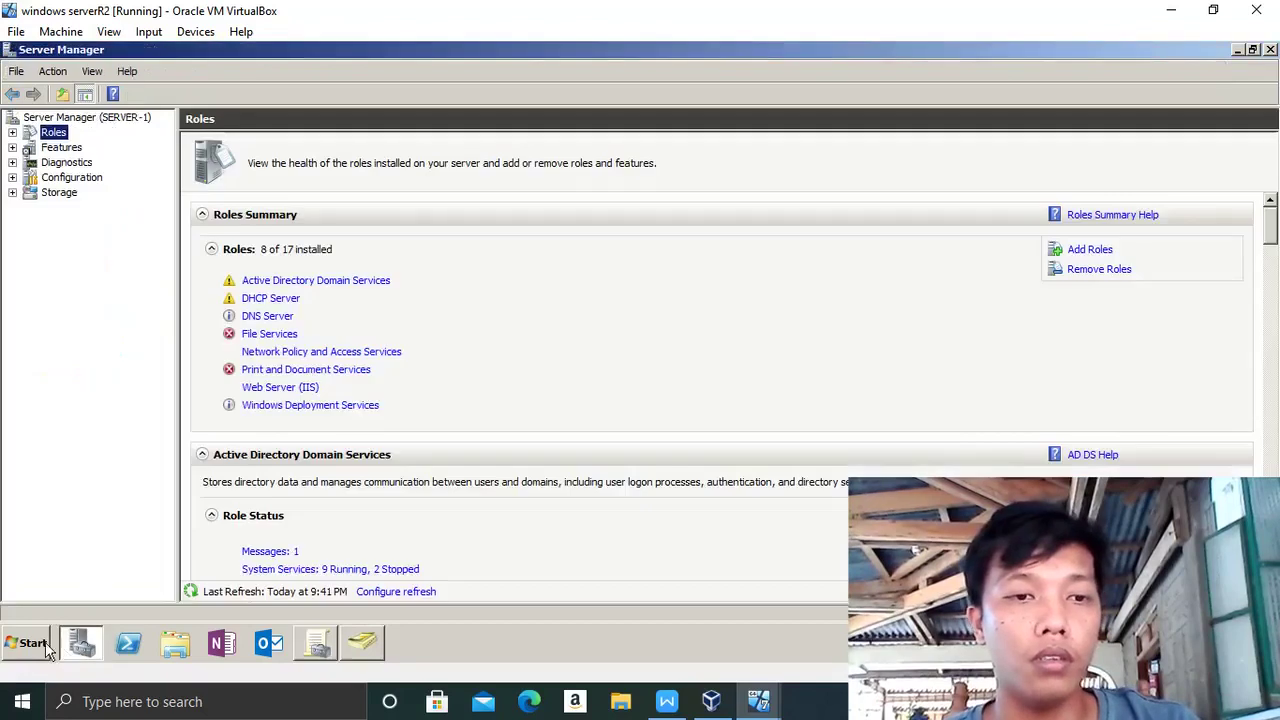
- Show ADVANCED-WEB-DEVELOPMENT's security group and student user in Active Directory Users and Computers
{"action": "left_click", "coordinate": [30, 643]}
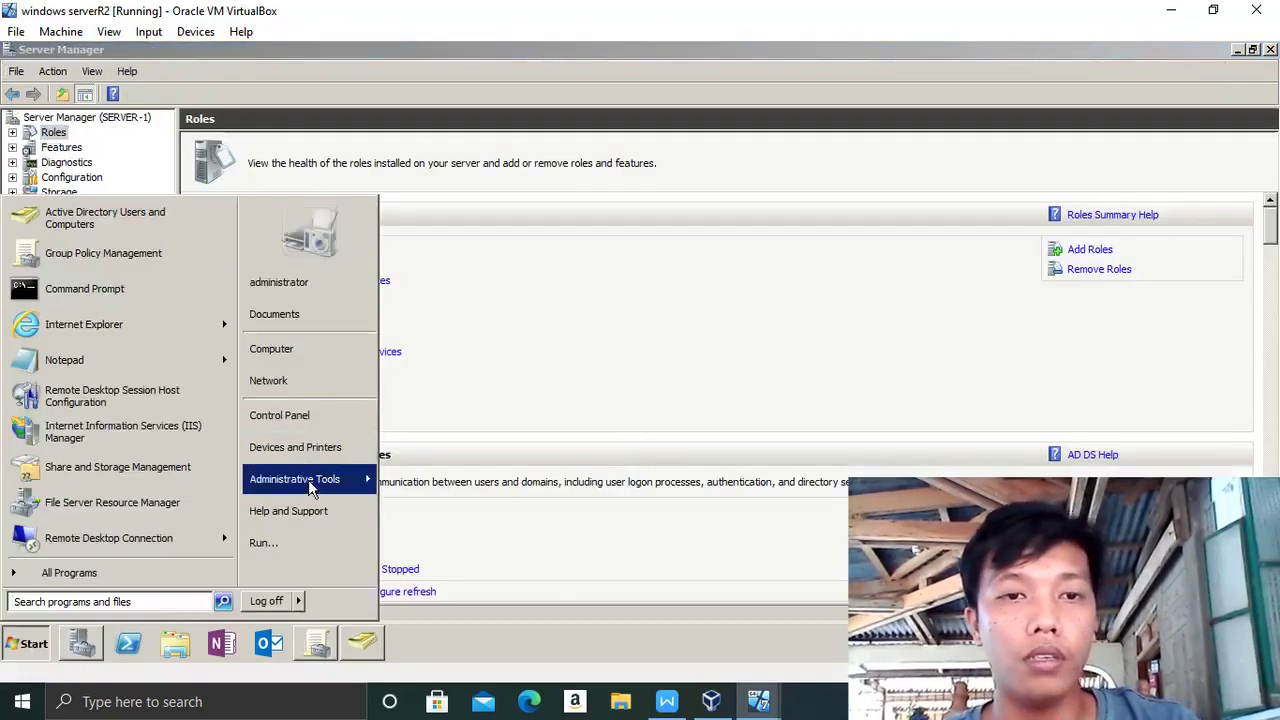
{"action": "mouse_move", "coordinate": [309, 481]}
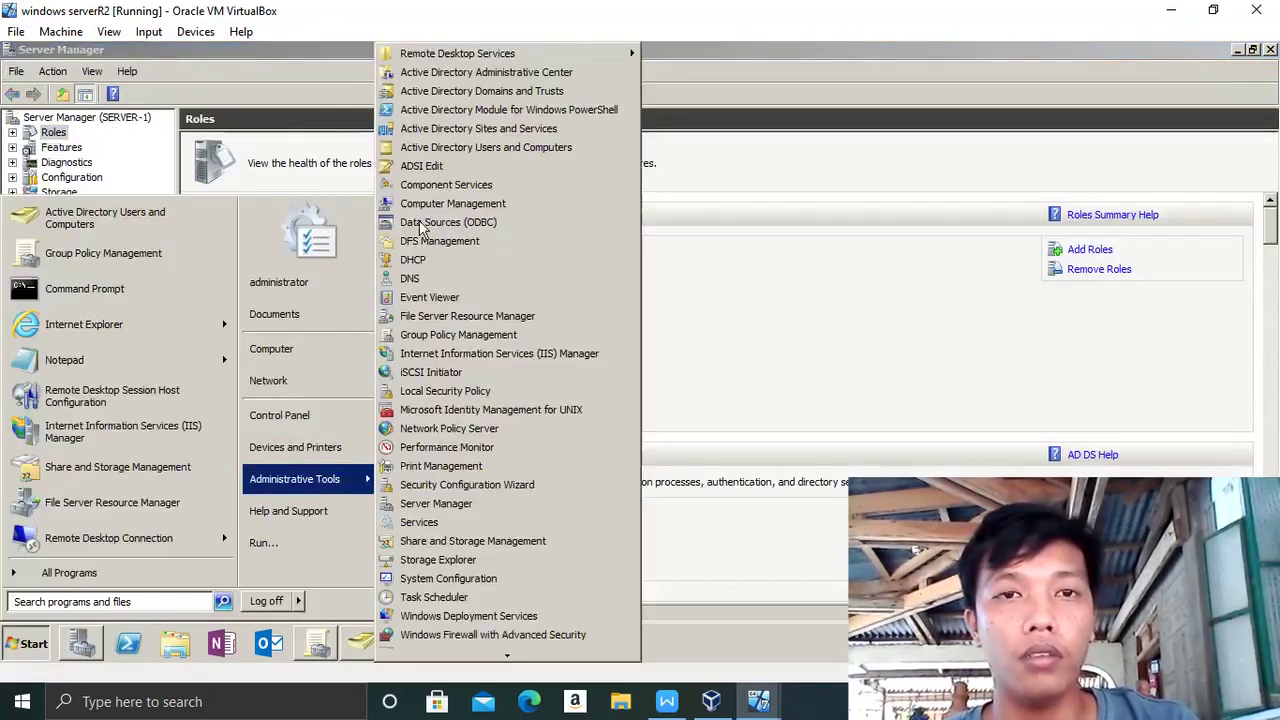
{"action": "left_click", "coordinate": [466, 150]}
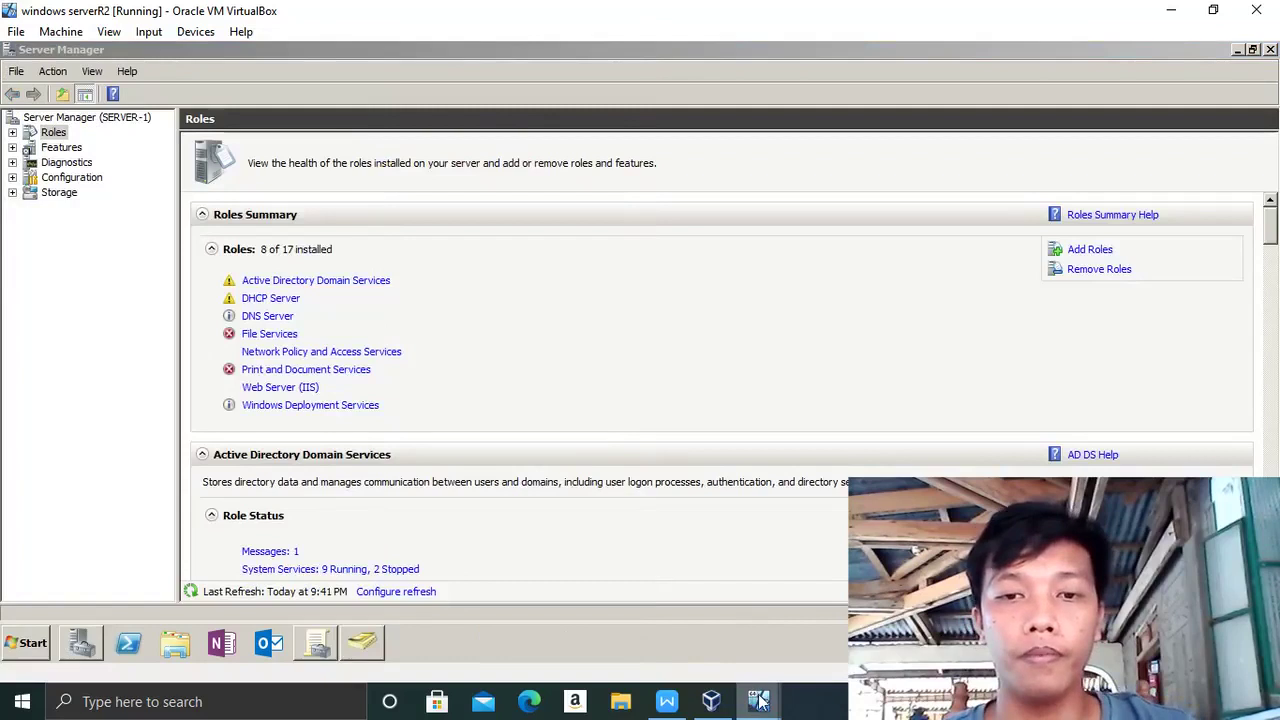
{"action": "left_click", "coordinate": [355, 635]}
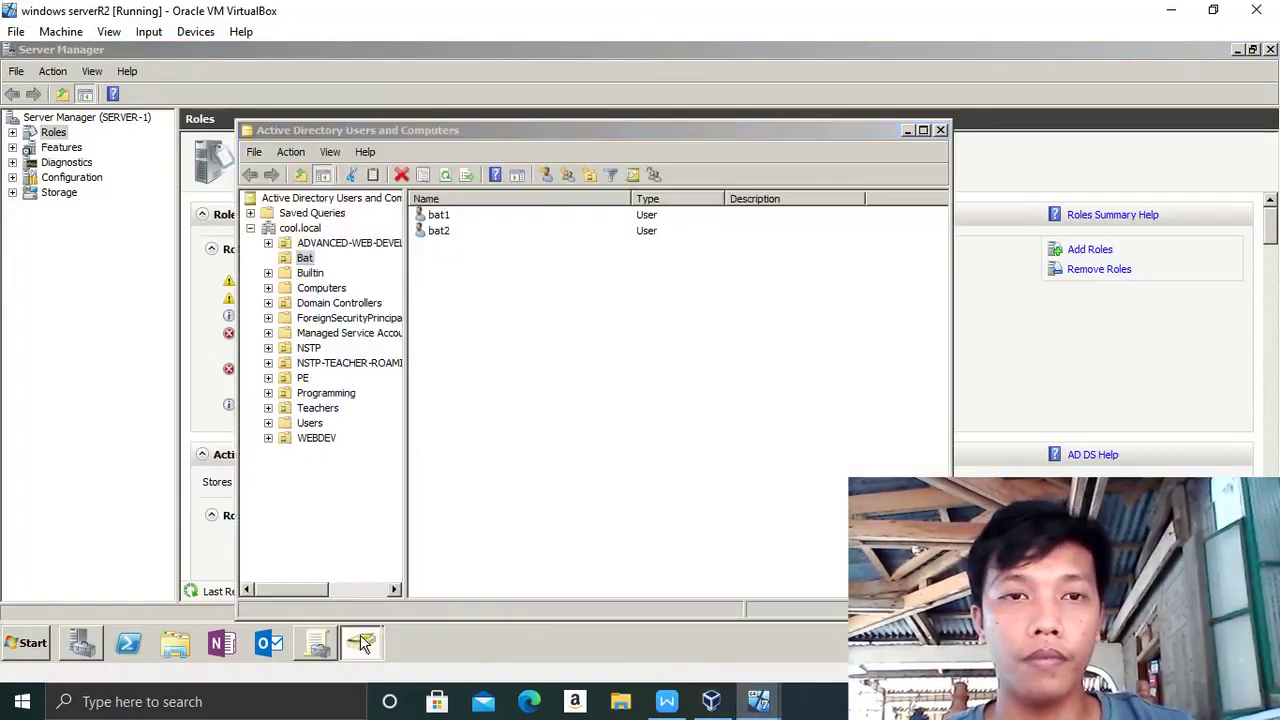
{"action": "left_click", "coordinate": [357, 637]}
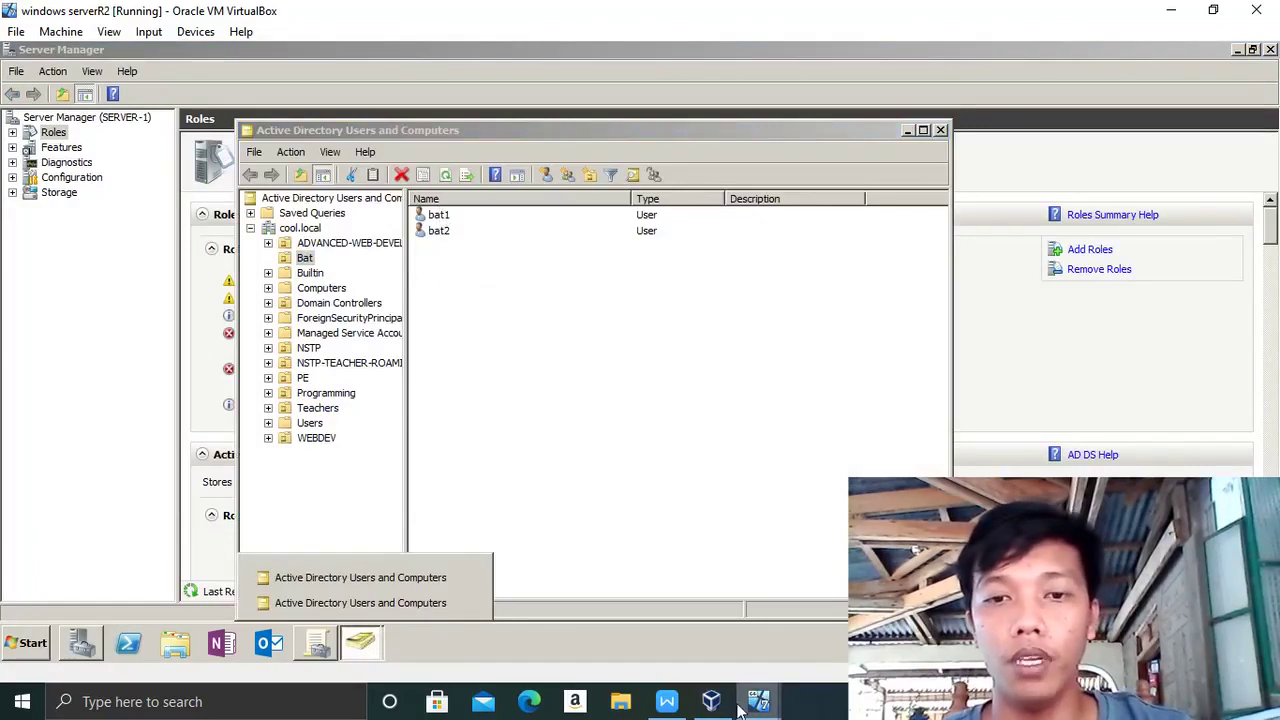
{"action": "left_click", "coordinate": [323, 245]}
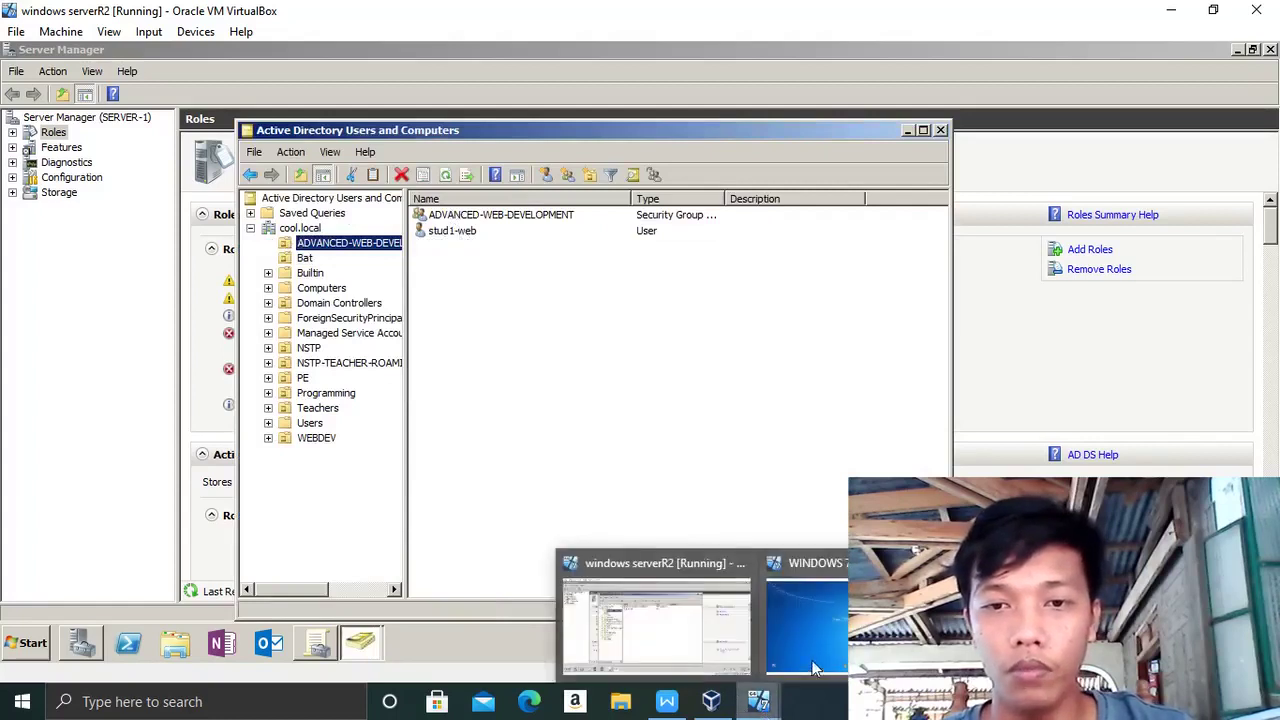
- Minimize the server VM to bring the logged-off Windows 7 client forward
{"action": "key", "text": "Caps_Lock"}
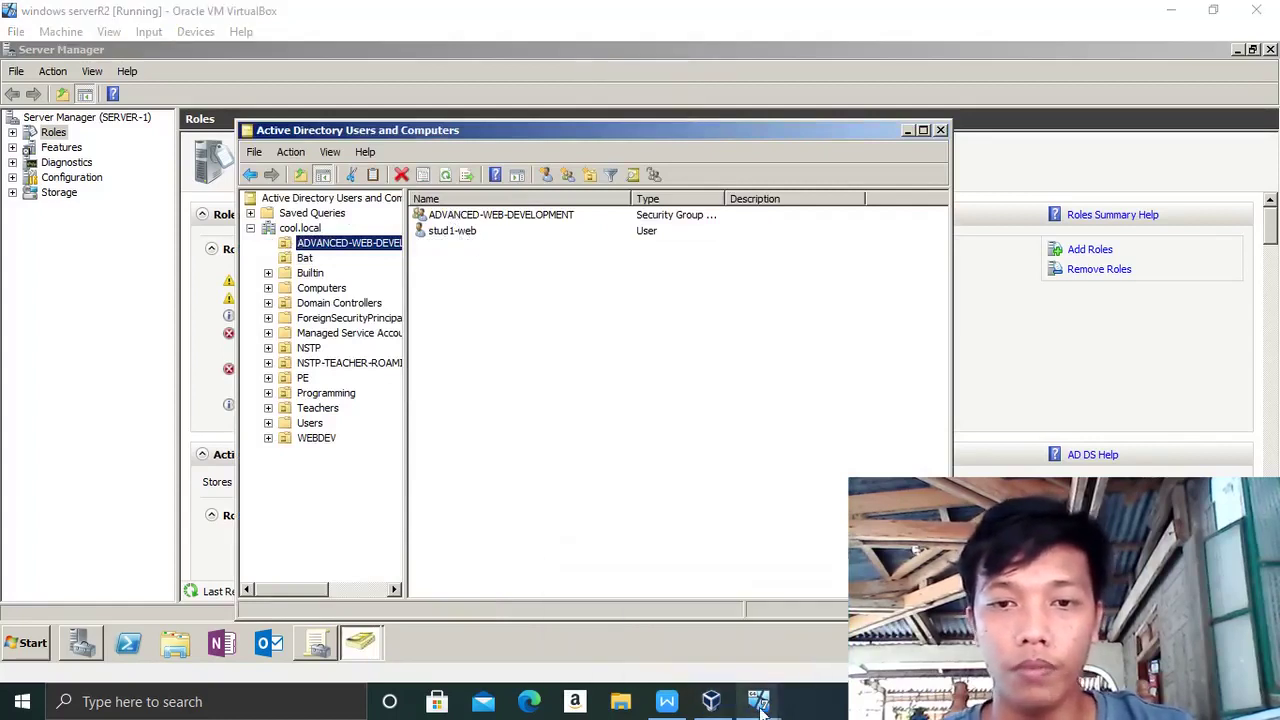
{"action": "mouse_move", "coordinate": [760, 705]}
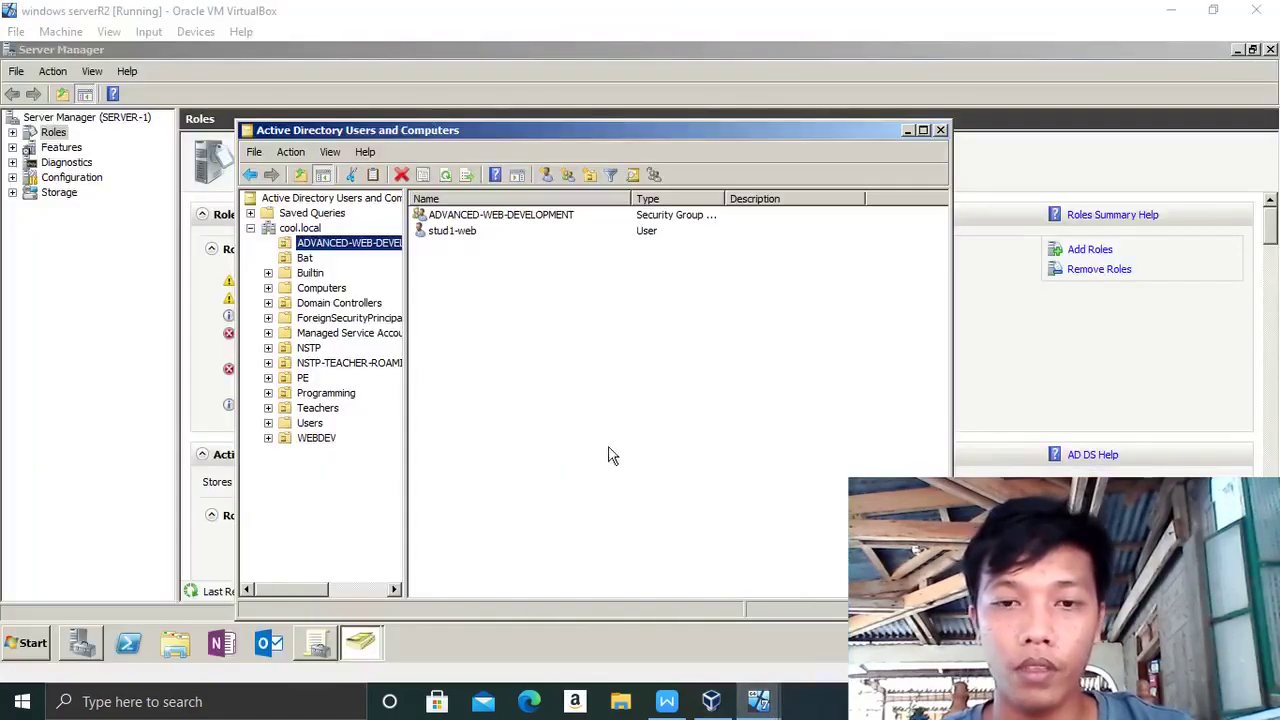
{"action": "left_click", "coordinate": [1171, 10]}
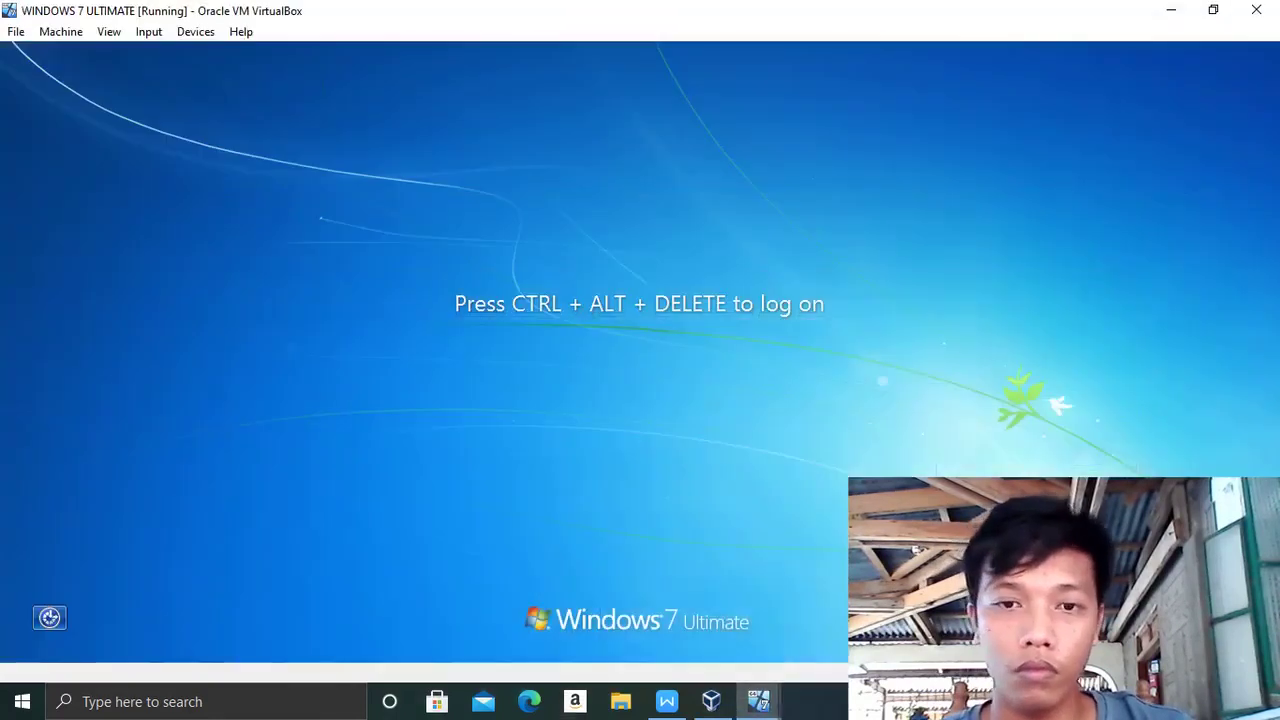
- Send Ctrl-Alt-Del to the Windows 7 VM and choose Other User
{"action": "left_click", "coordinate": [148, 31]}
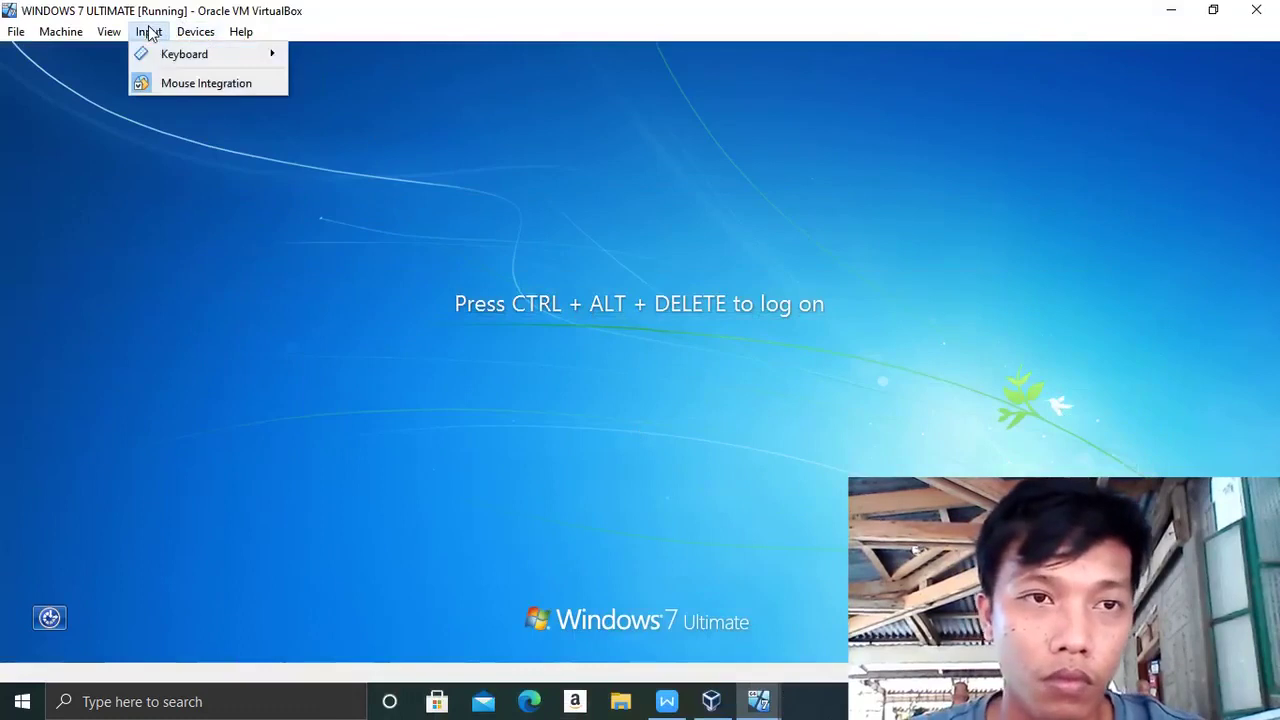
{"action": "mouse_move", "coordinate": [172, 64]}
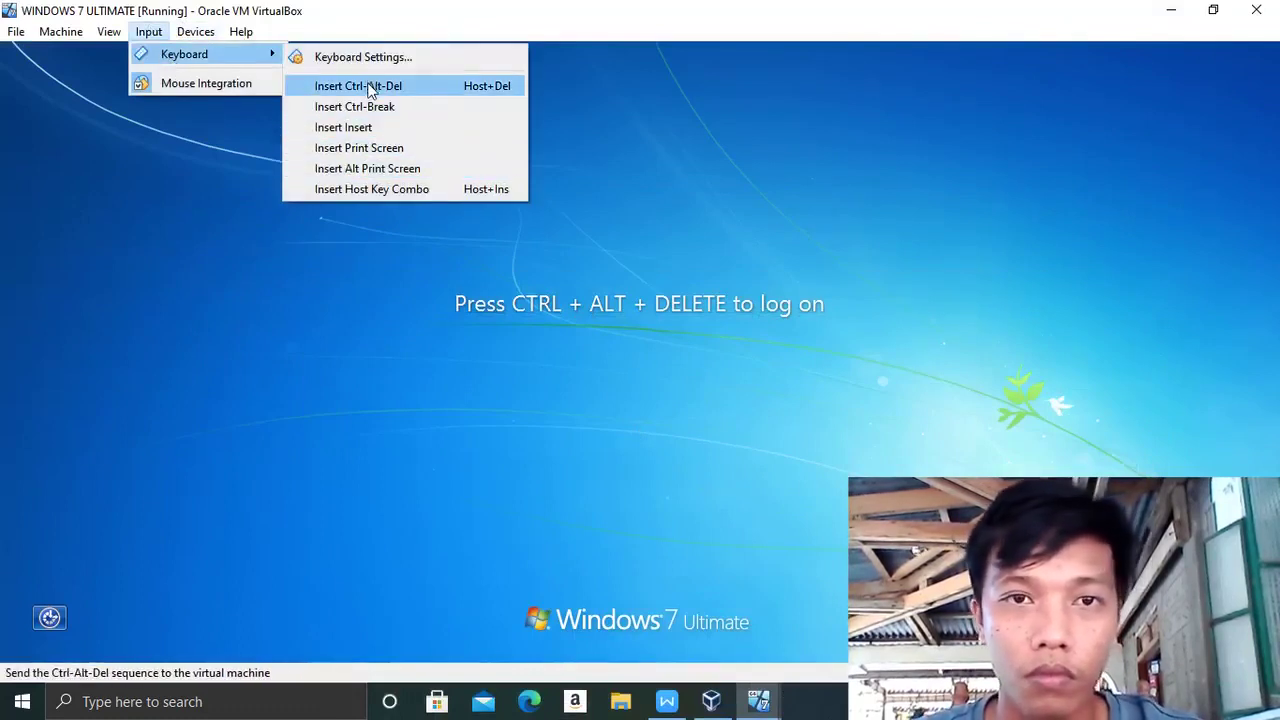
{"action": "left_click", "coordinate": [372, 86]}
{"action": "left_click", "coordinate": [647, 537]}
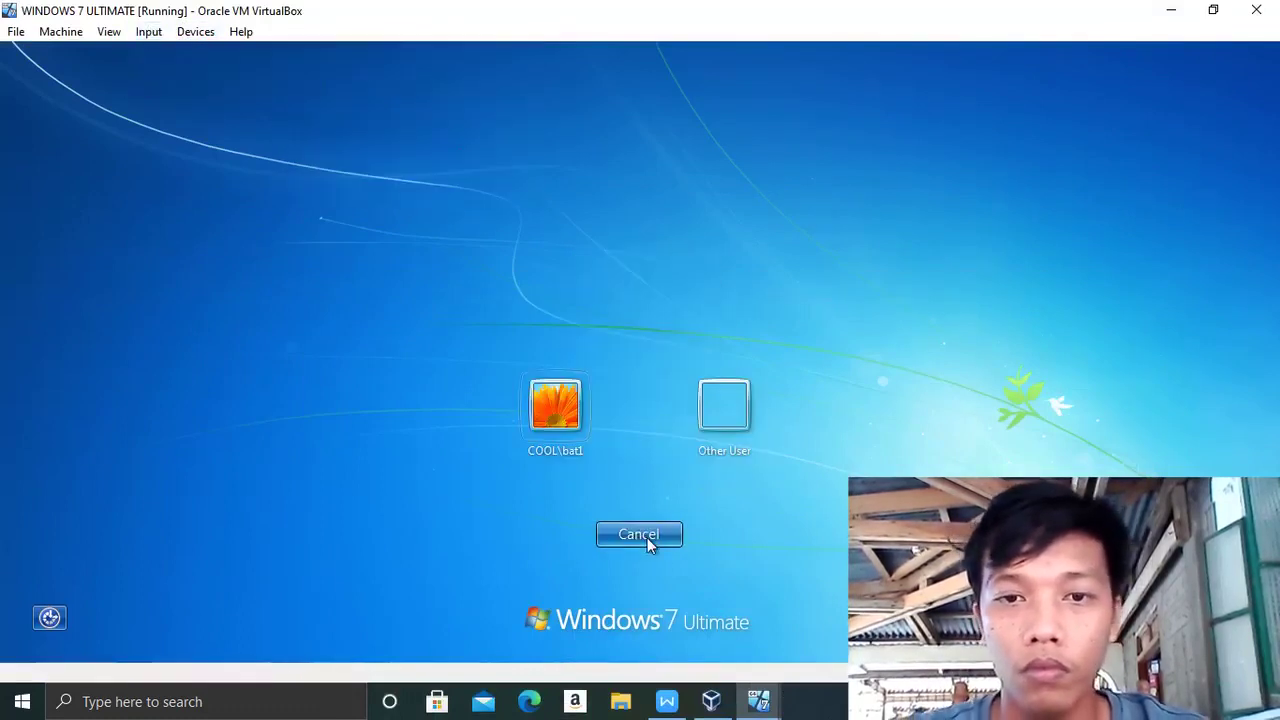
{"action": "left_click", "coordinate": [713, 437]}
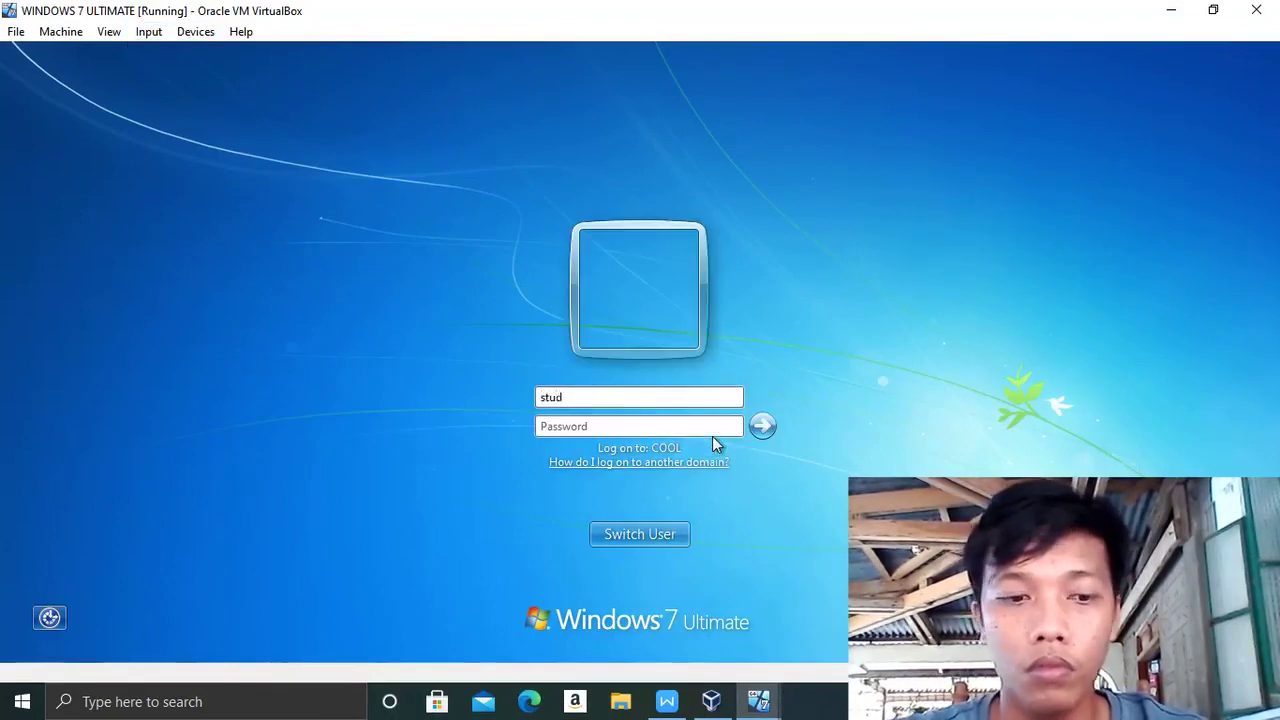
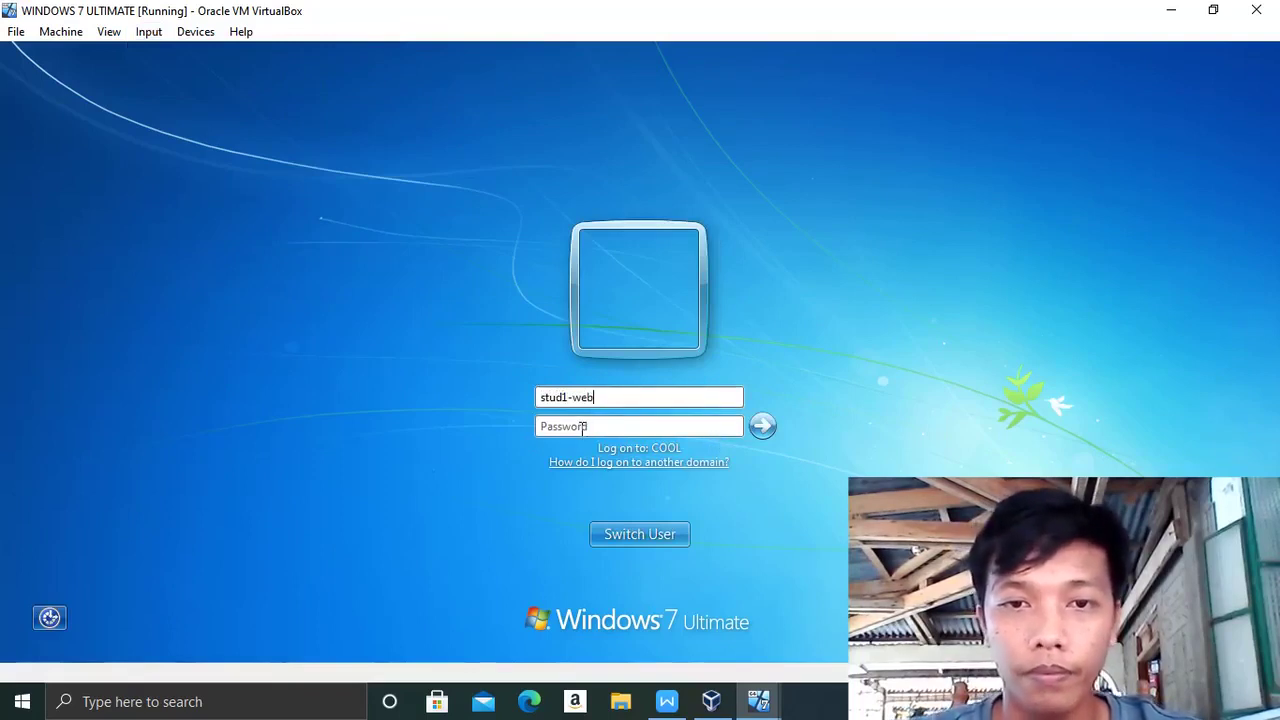
- Log on with the student web-development user's name and password
{"action": "key", "text": "Caps_Lock"}
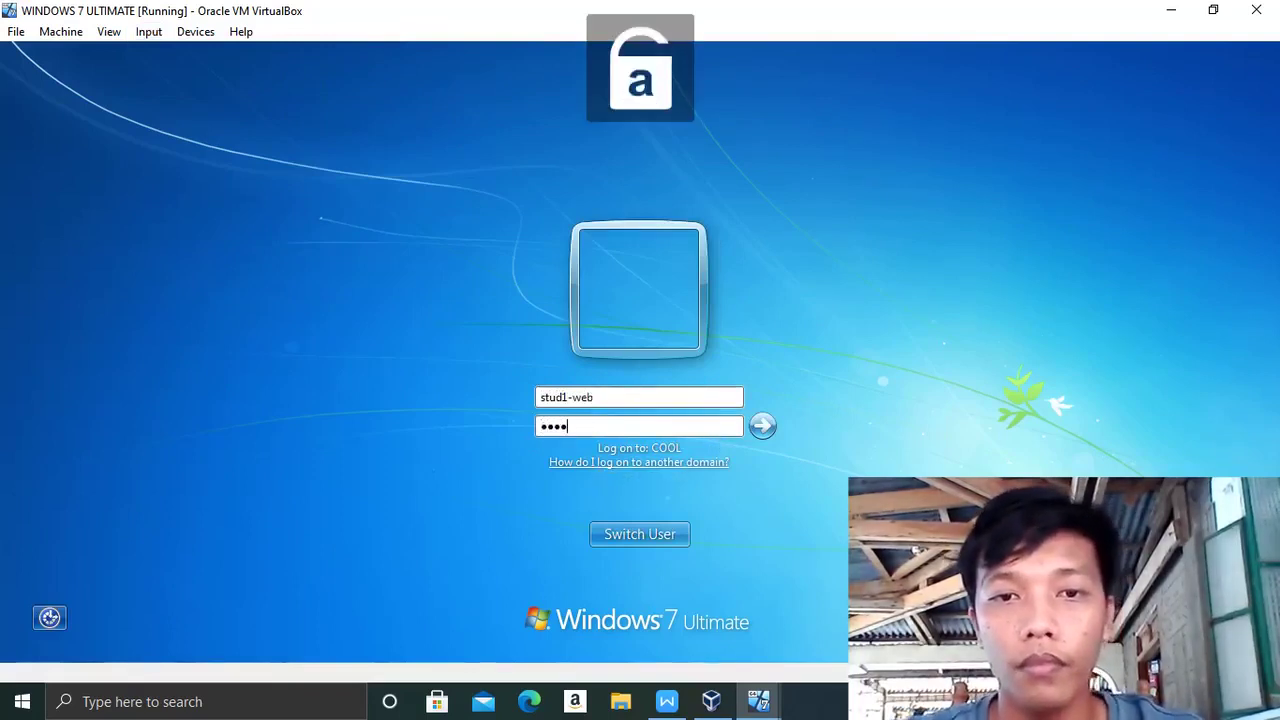
{"action": "key", "text": "Return"}
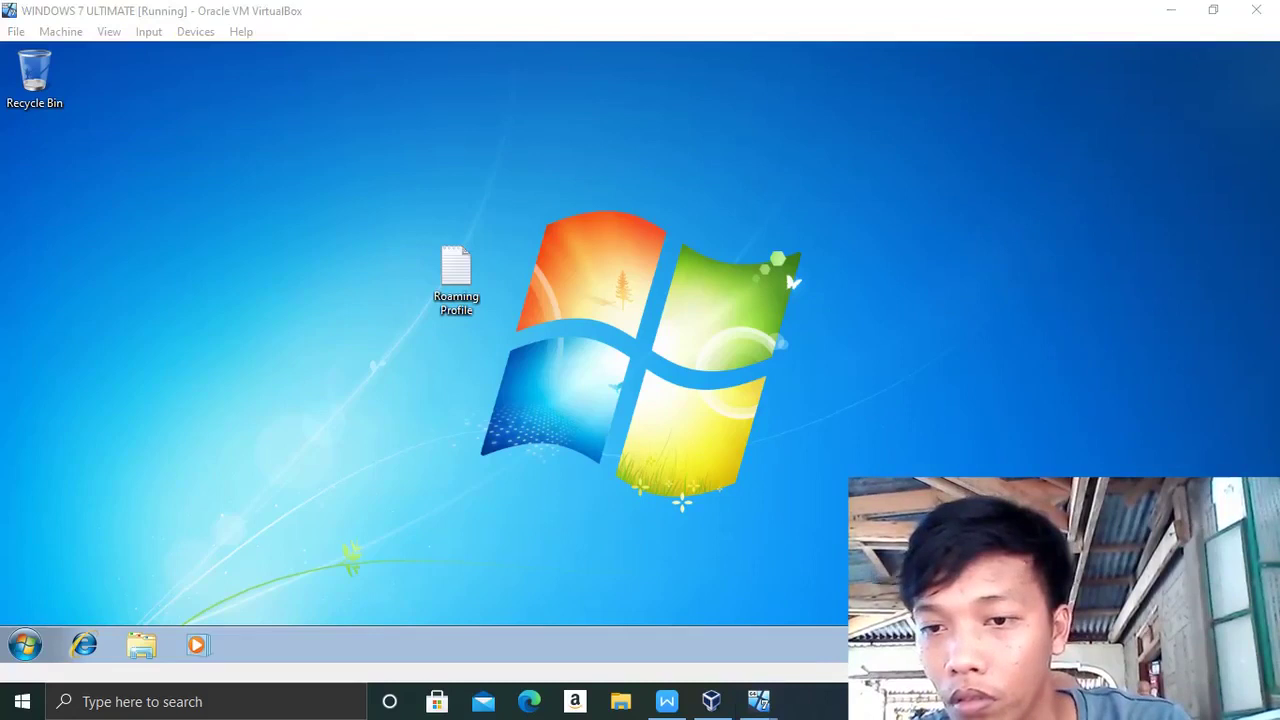
- Focus the Windows 7 VM, then open and dismiss the desktop's right-click menu
{"action": "left_click", "coordinate": [893, 428]}
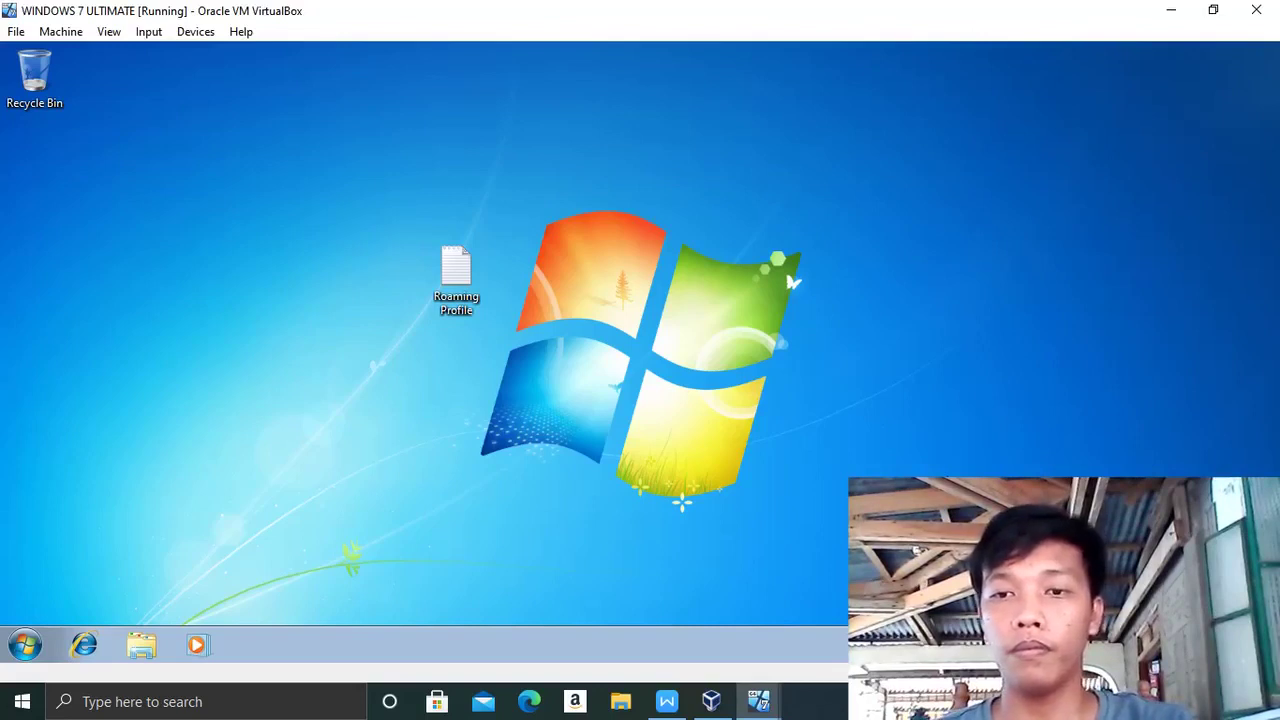
{"action": "right_click", "coordinate": [983, 285]}
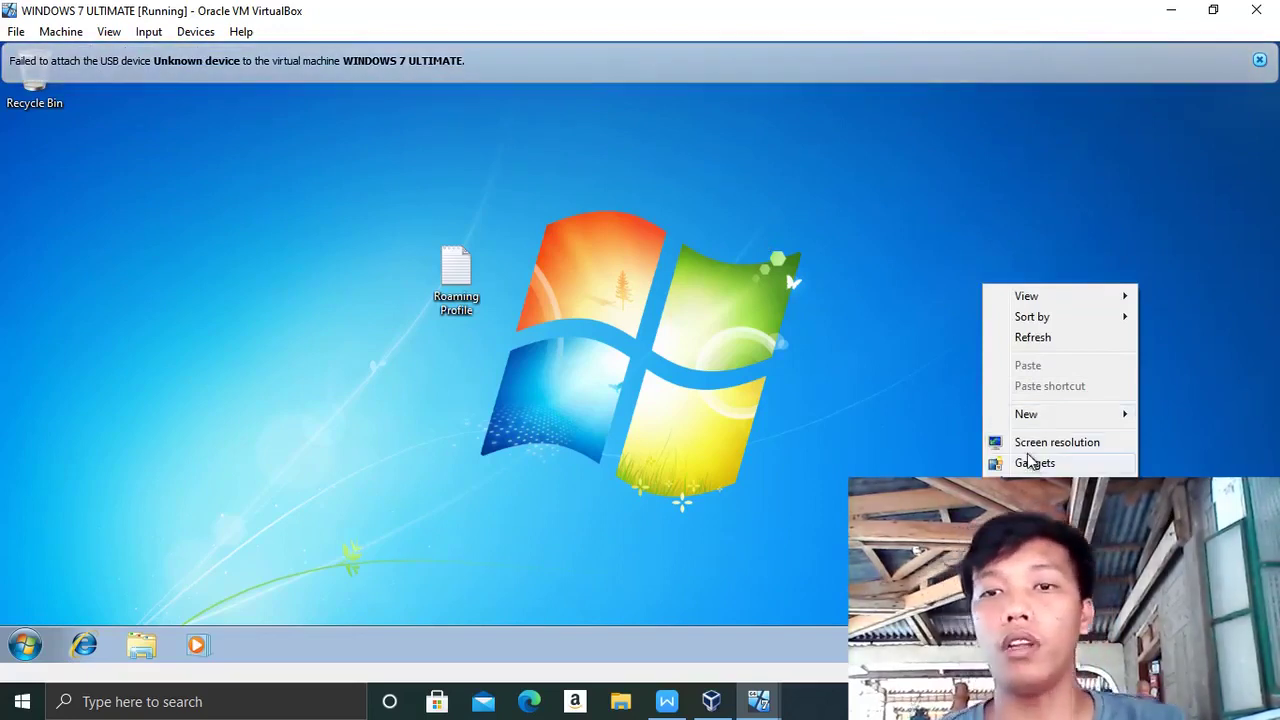
{"action": "left_click", "coordinate": [1023, 345]}
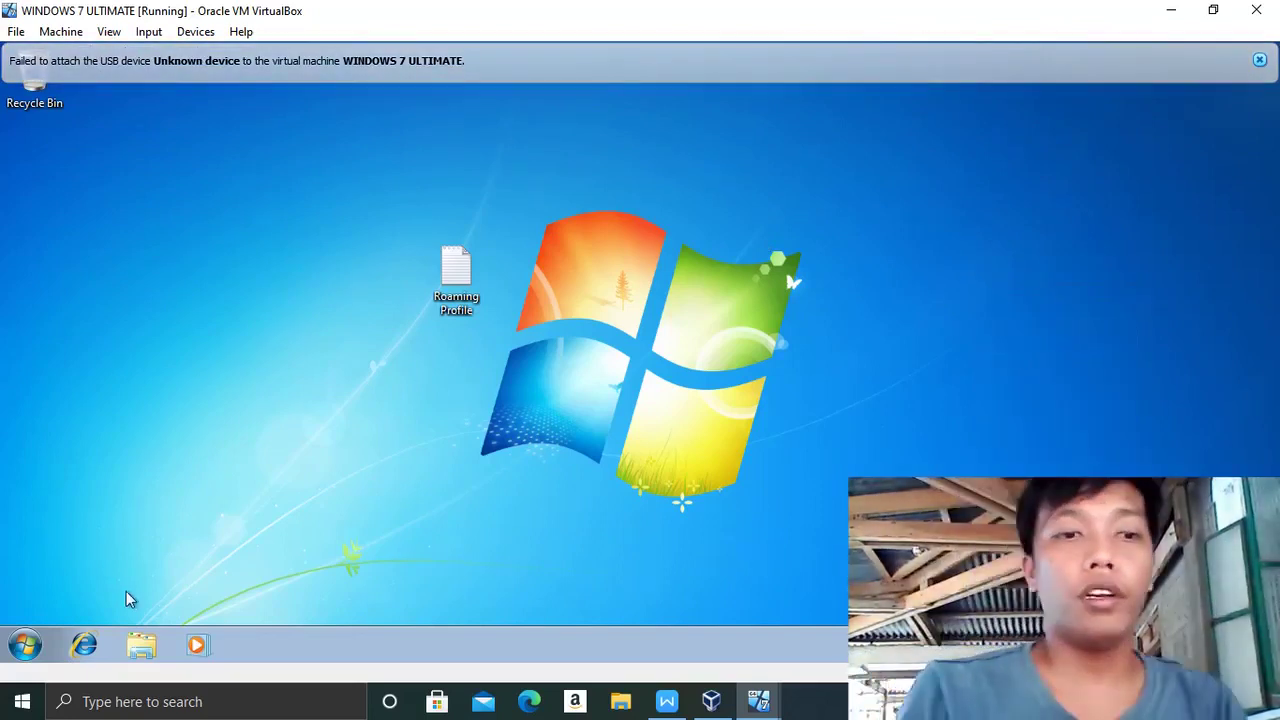
- Log the student user off from the Start menu's Shut down options and minimize the VM
{"action": "left_click", "coordinate": [17, 645]}
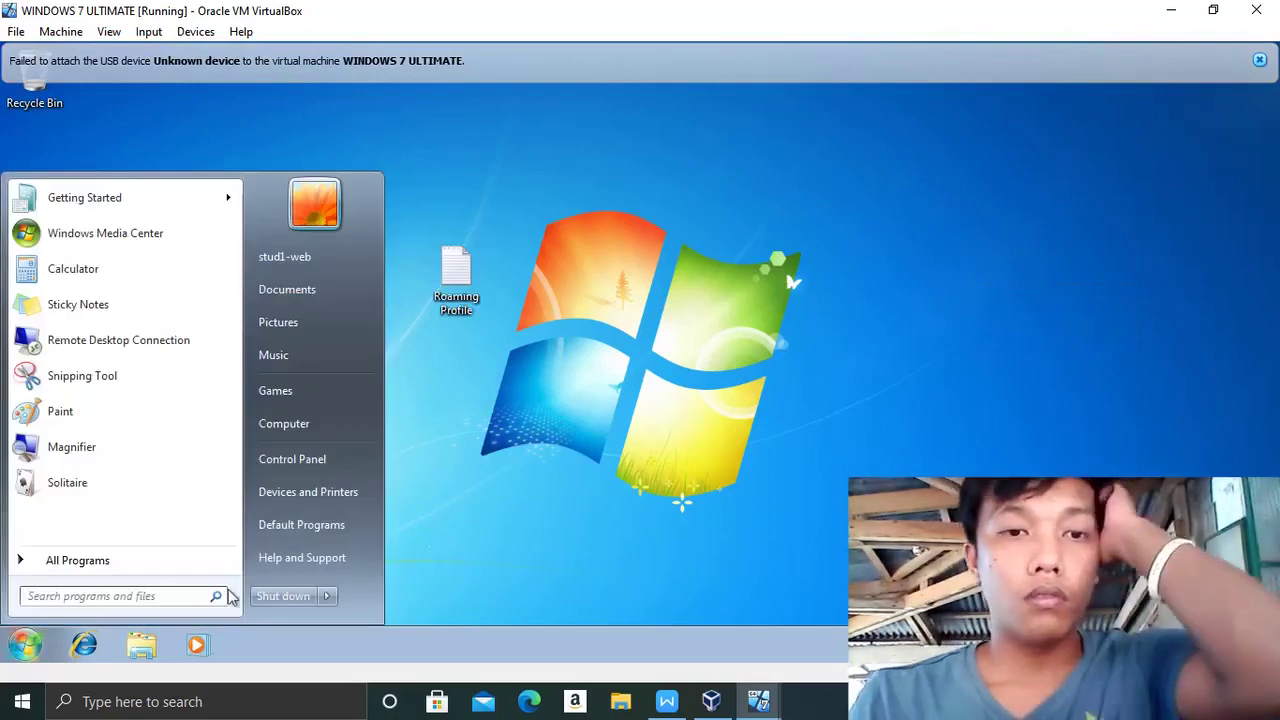
{"action": "mouse_move", "coordinate": [334, 596]}
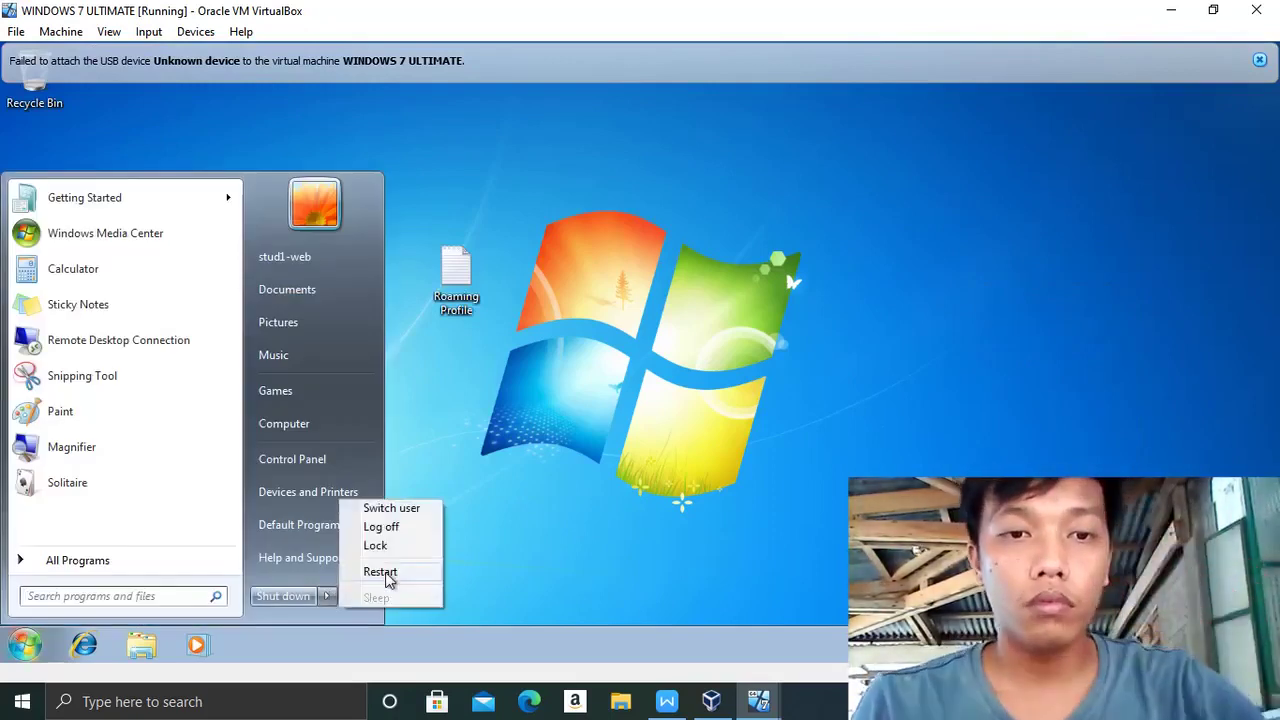
{"action": "left_click", "coordinate": [385, 528]}
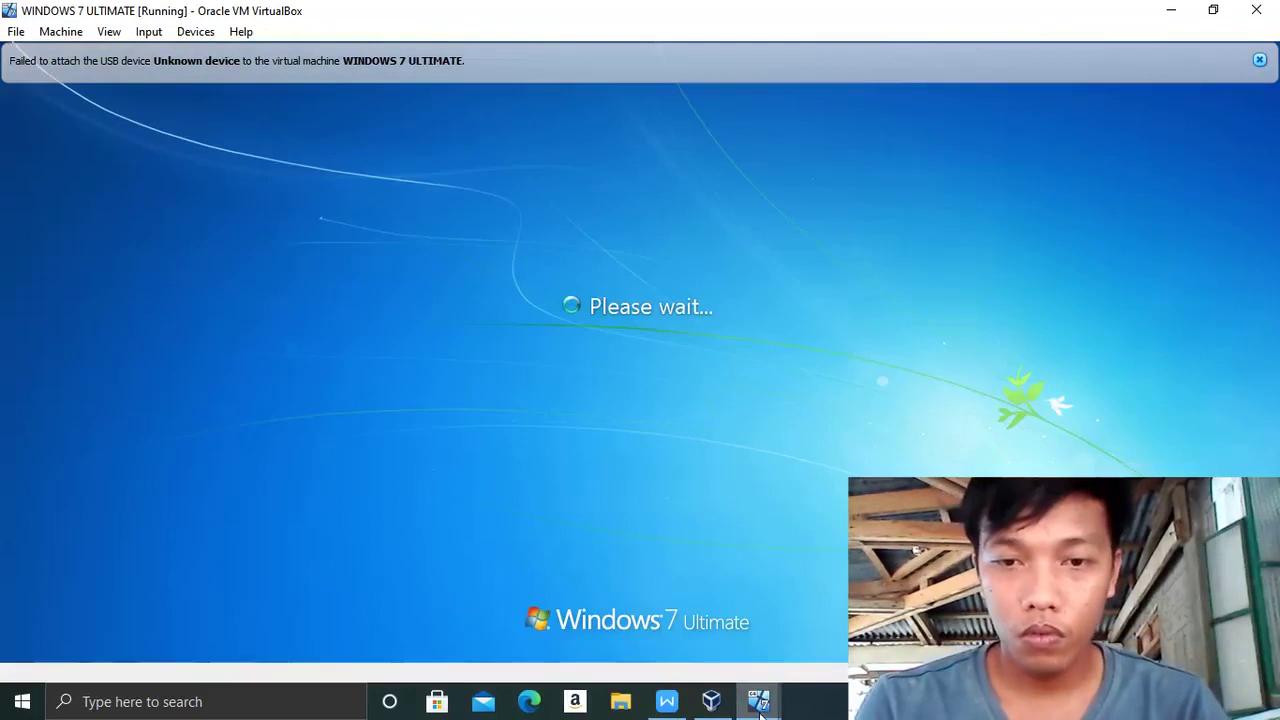
{"action": "mouse_move", "coordinate": [758, 701]}
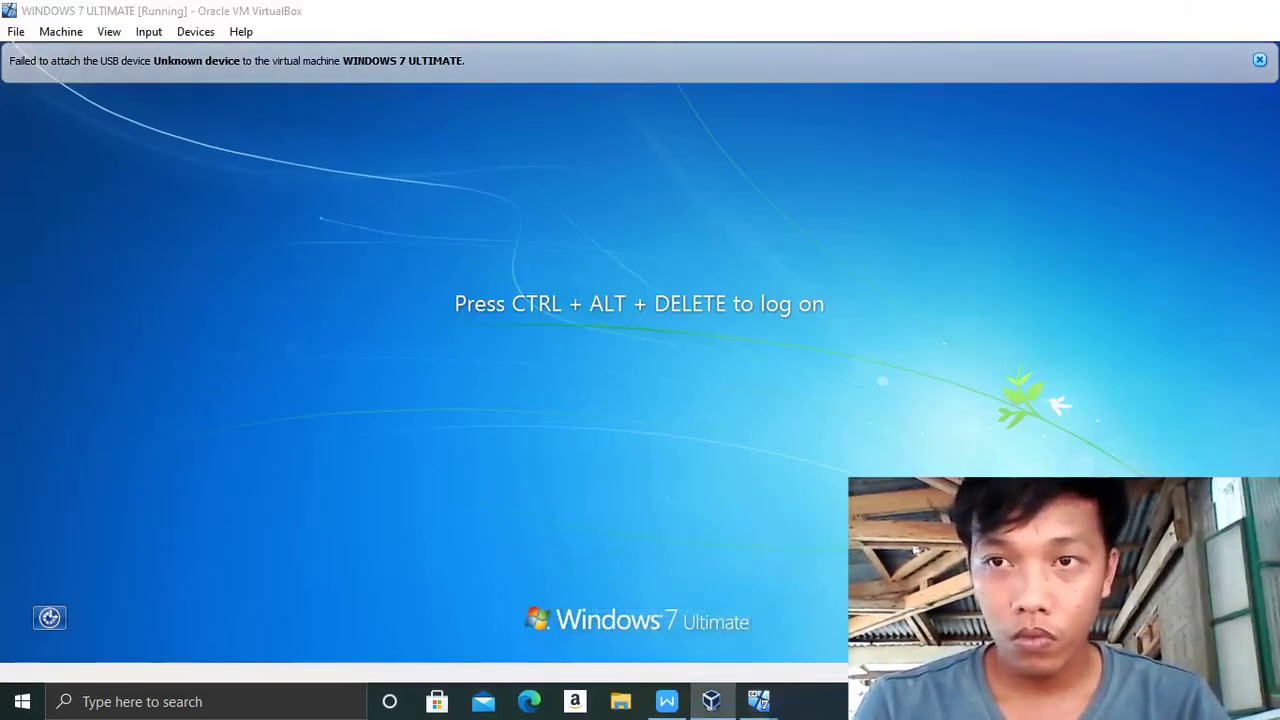
{"action": "left_click", "coordinate": [1172, 12]}
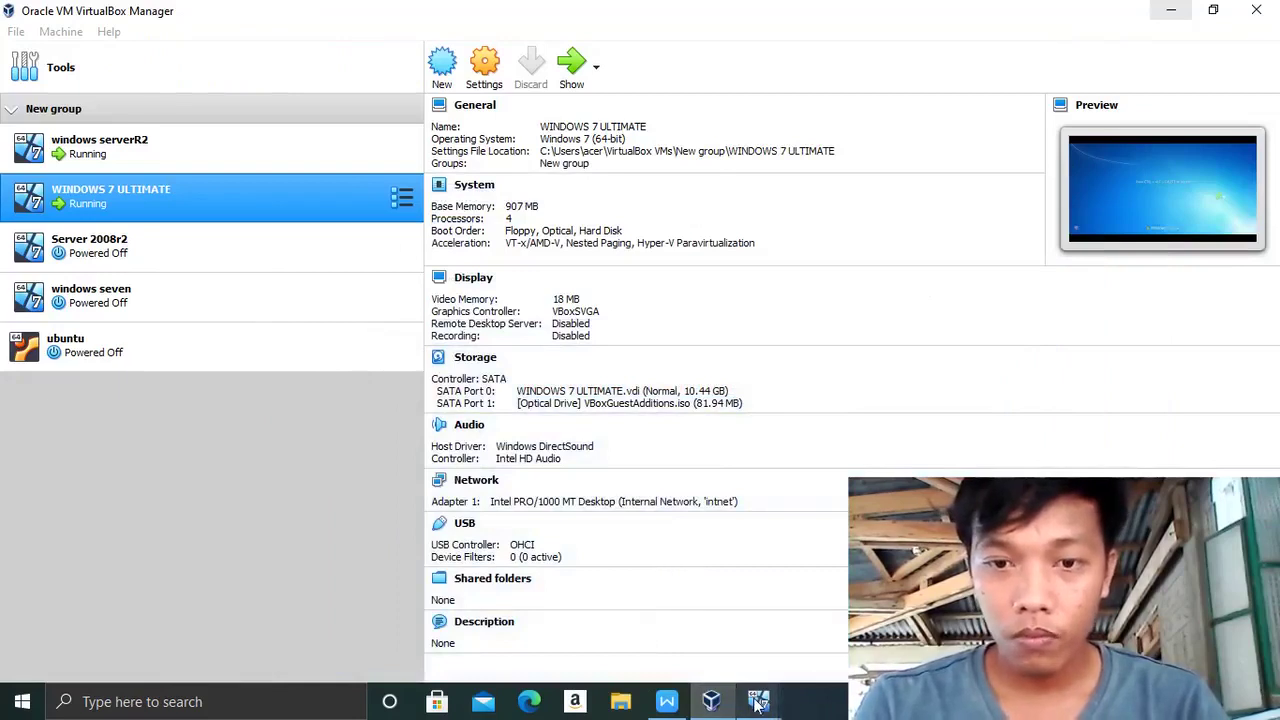
- On the server VM, list the Teachers OU users: nstp-teacher, PE-Teacher, Programming-Teacher and teacherbat
{"action": "mouse_move", "coordinate": [758, 701]}
{"action": "left_click", "coordinate": [688, 650]}
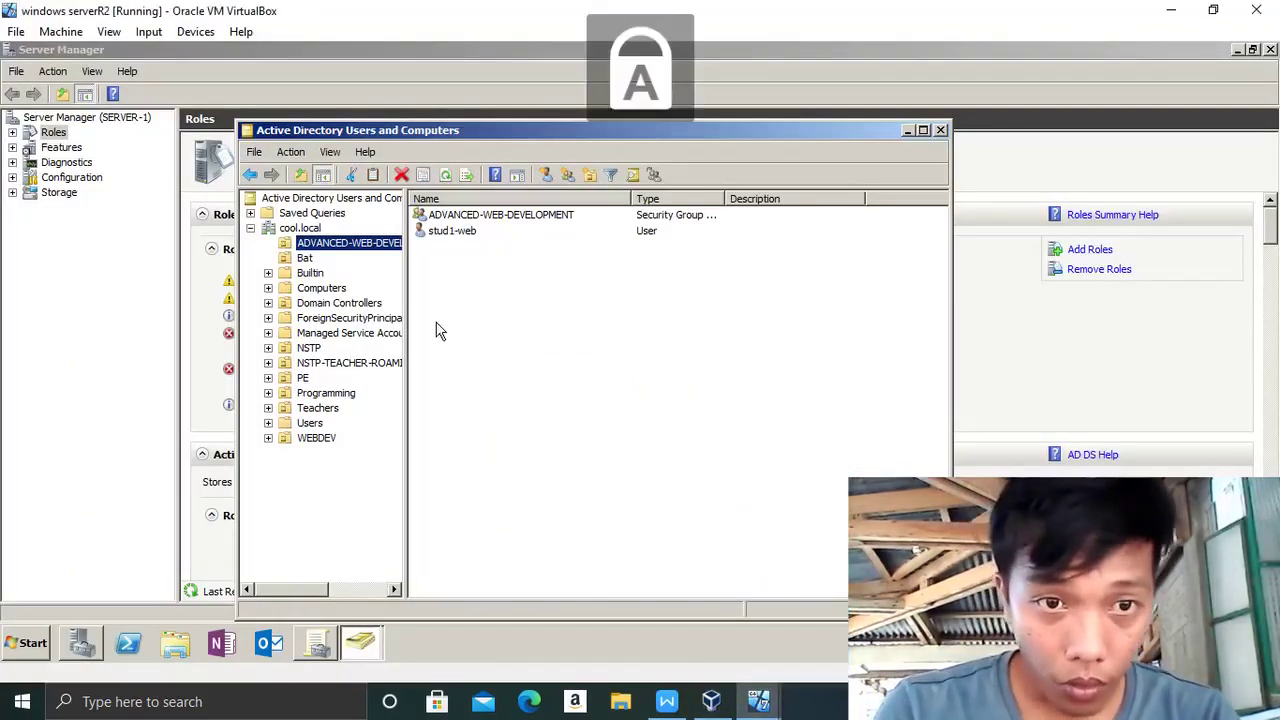
{"action": "left_click", "coordinate": [318, 408]}
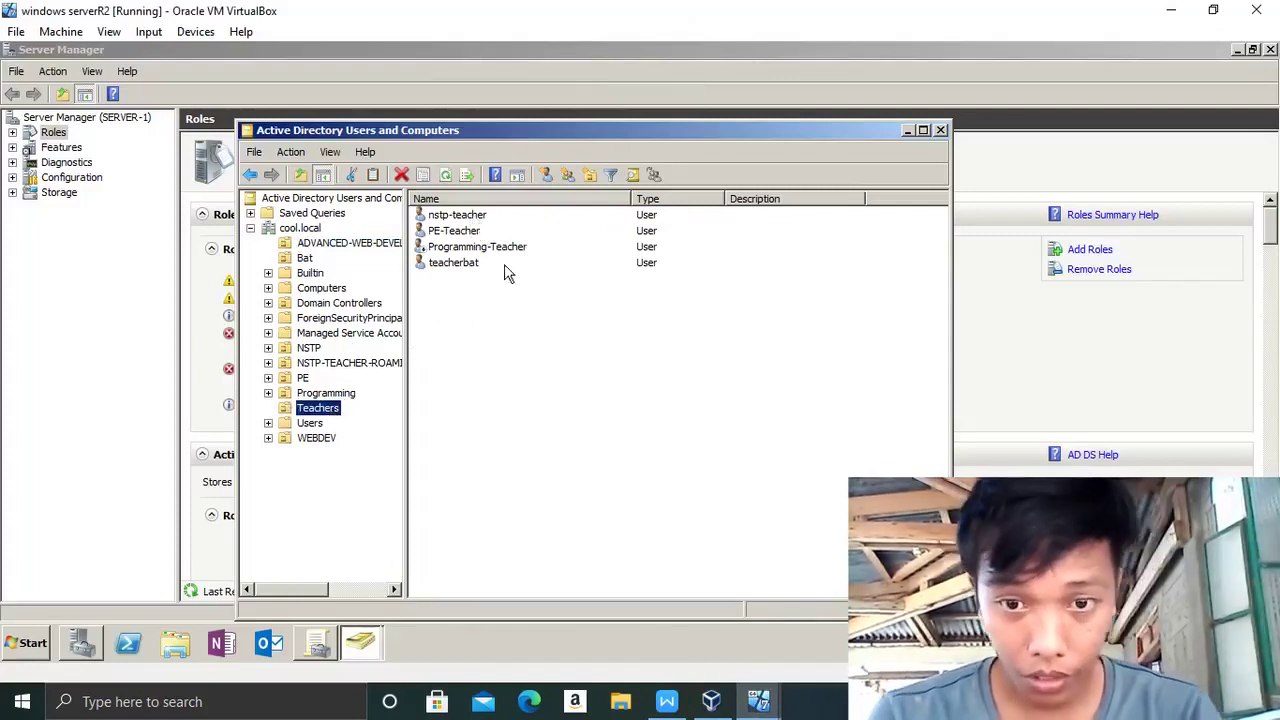
{"action": "key", "text": "Caps_Lock"}
{"action": "key", "text": "Caps_Lock"}
{"action": "mouse_move", "coordinate": [758, 701]}
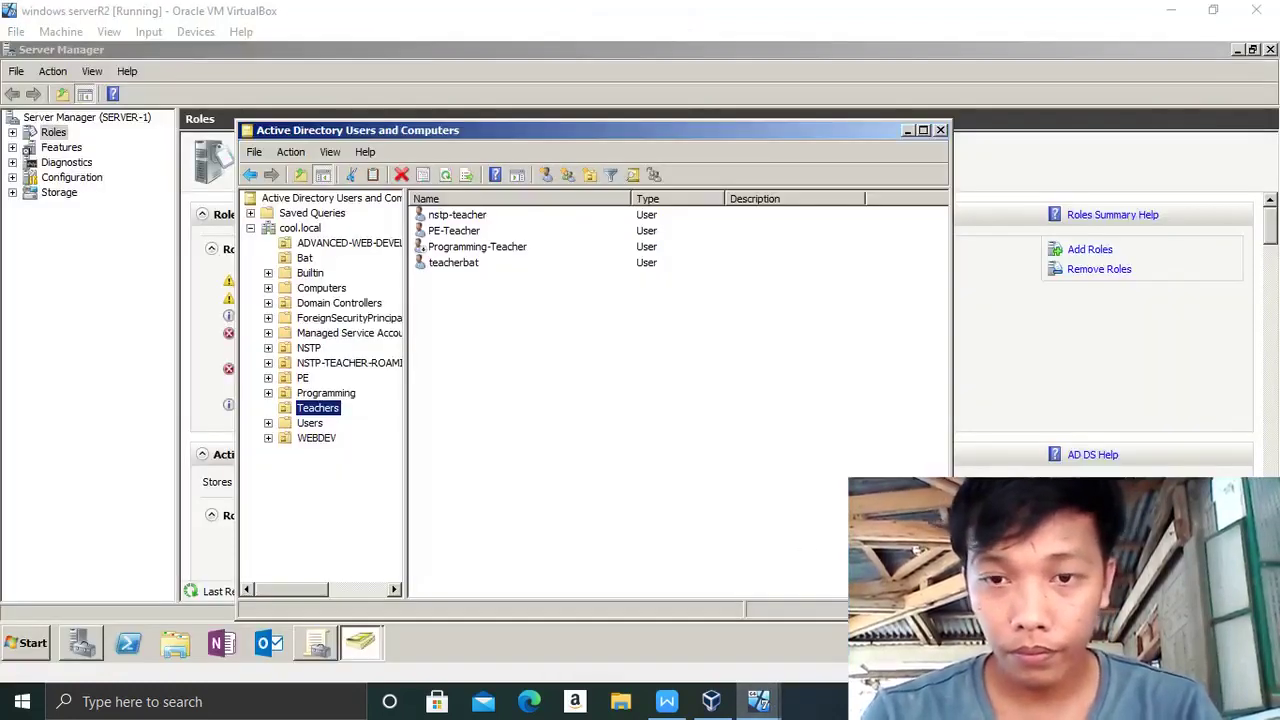
- Return to the Windows 7 VM and send it Ctrl-Alt-Del from Input > Keyboard
{"action": "left_click", "coordinate": [1171, 9]}
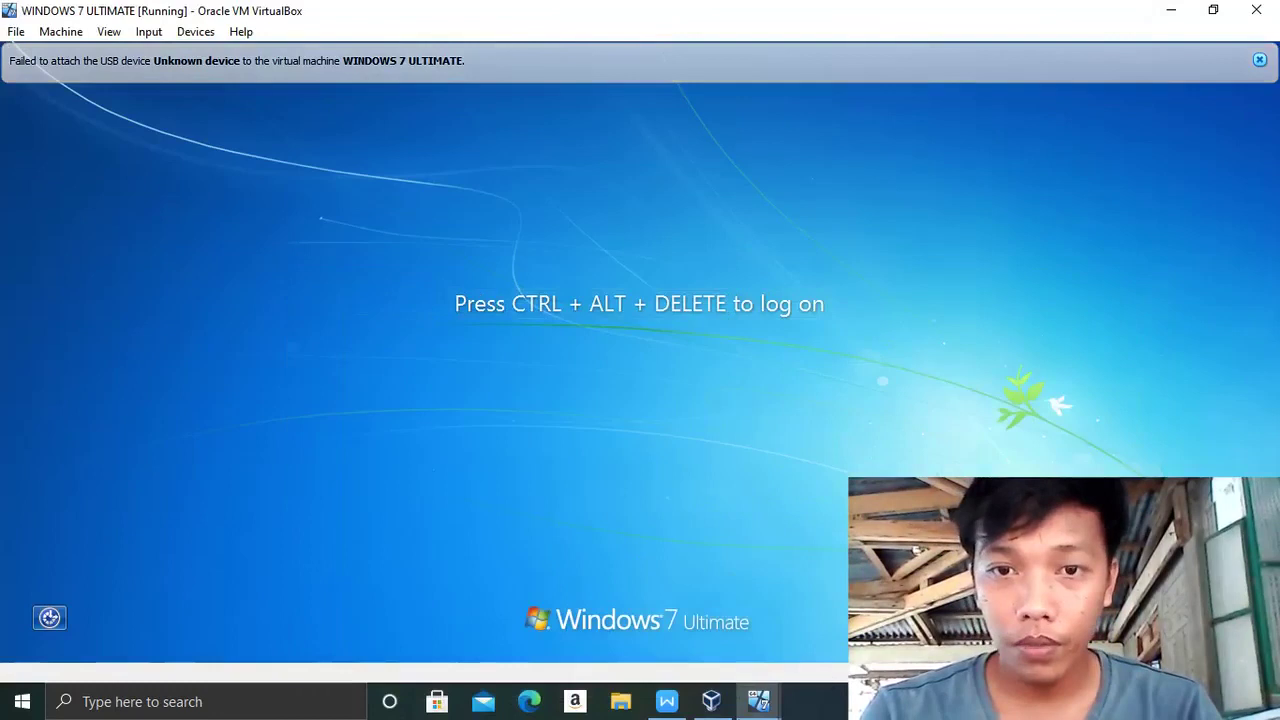
{"action": "left_click", "coordinate": [148, 31]}
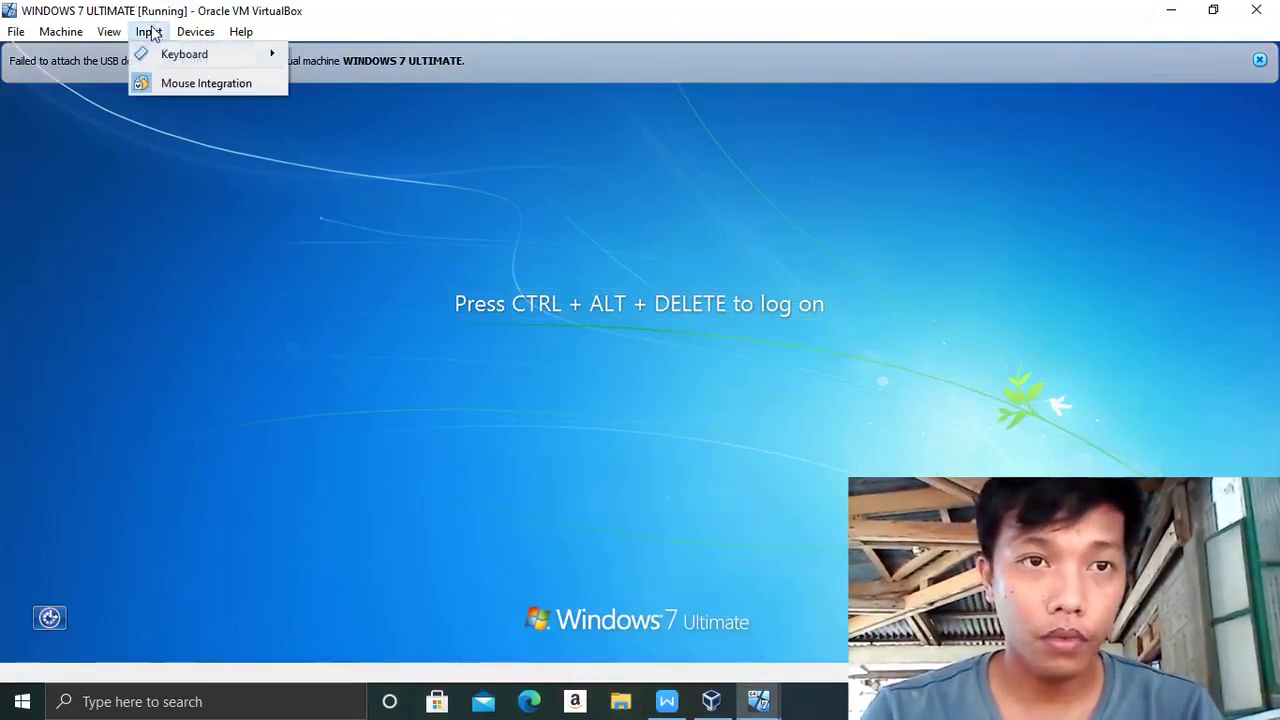
{"action": "mouse_move", "coordinate": [172, 66]}
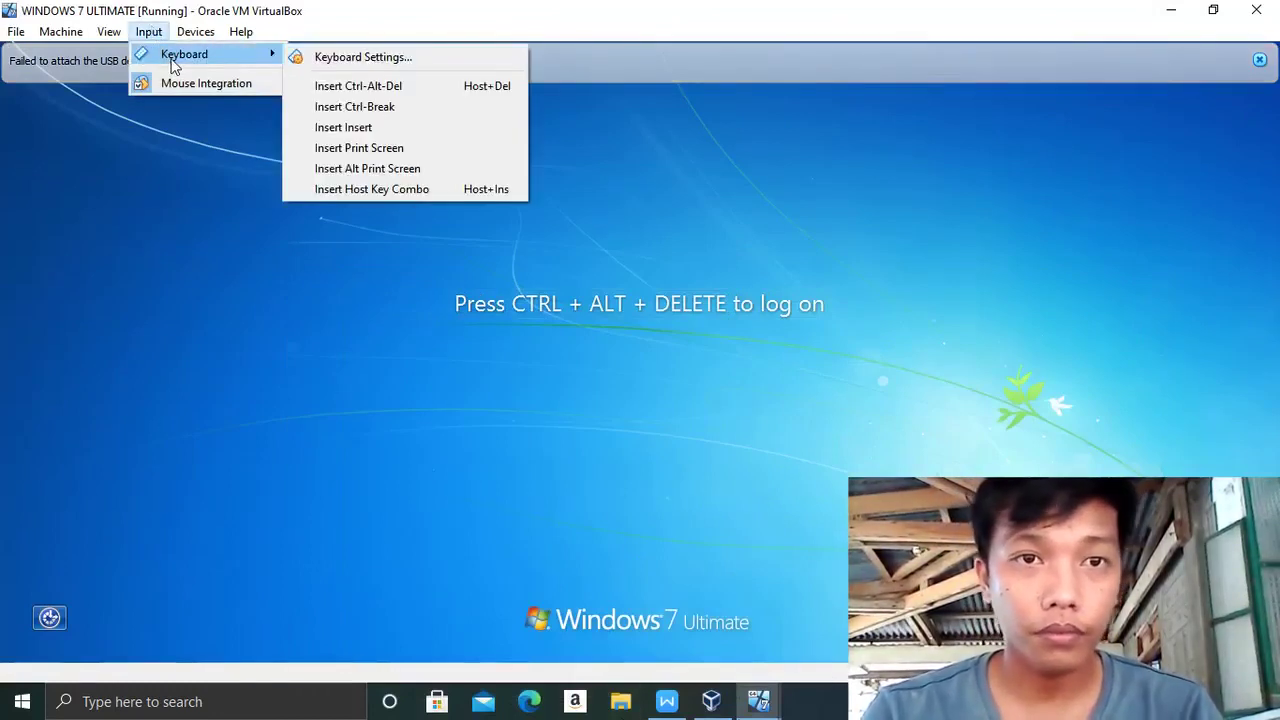
{"action": "left_click", "coordinate": [368, 88]}
- Log on as Other User with the teacher's username and password, then close the USB failure notice
{"action": "left_click", "coordinate": [622, 533]}
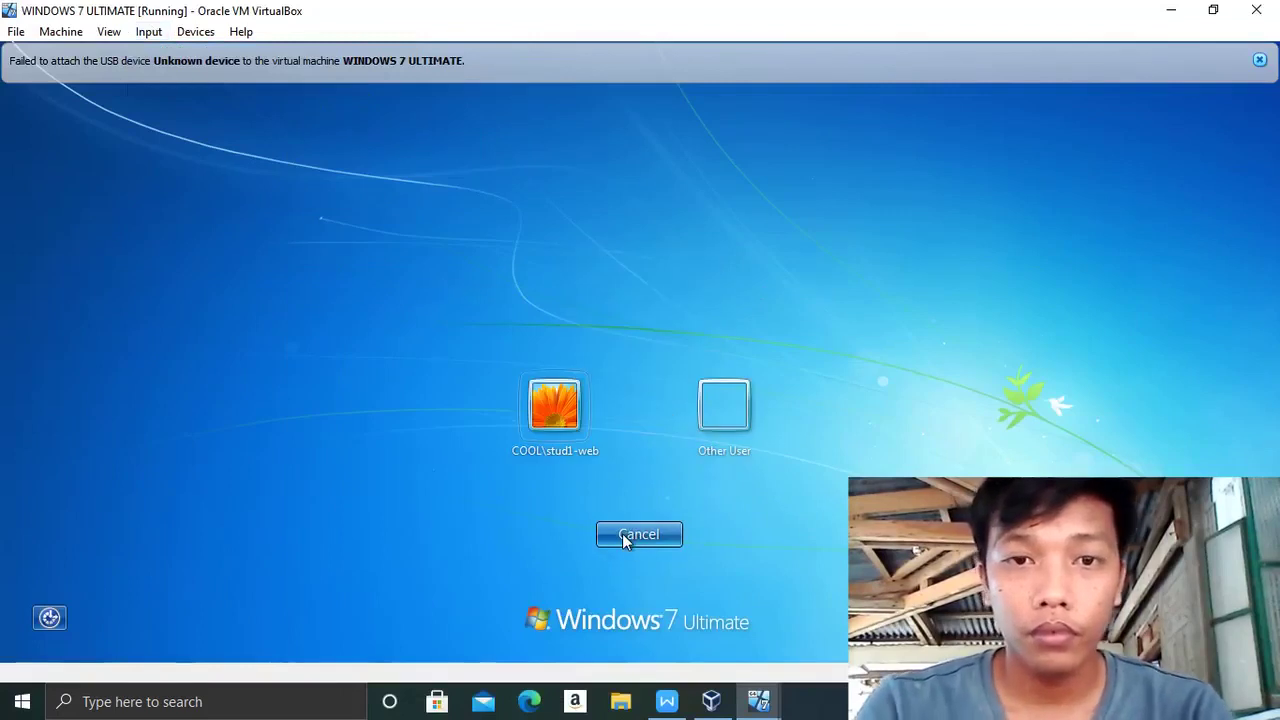
{"action": "left_click", "coordinate": [737, 446]}
{"action": "type", "text": "nstp-teacher"}
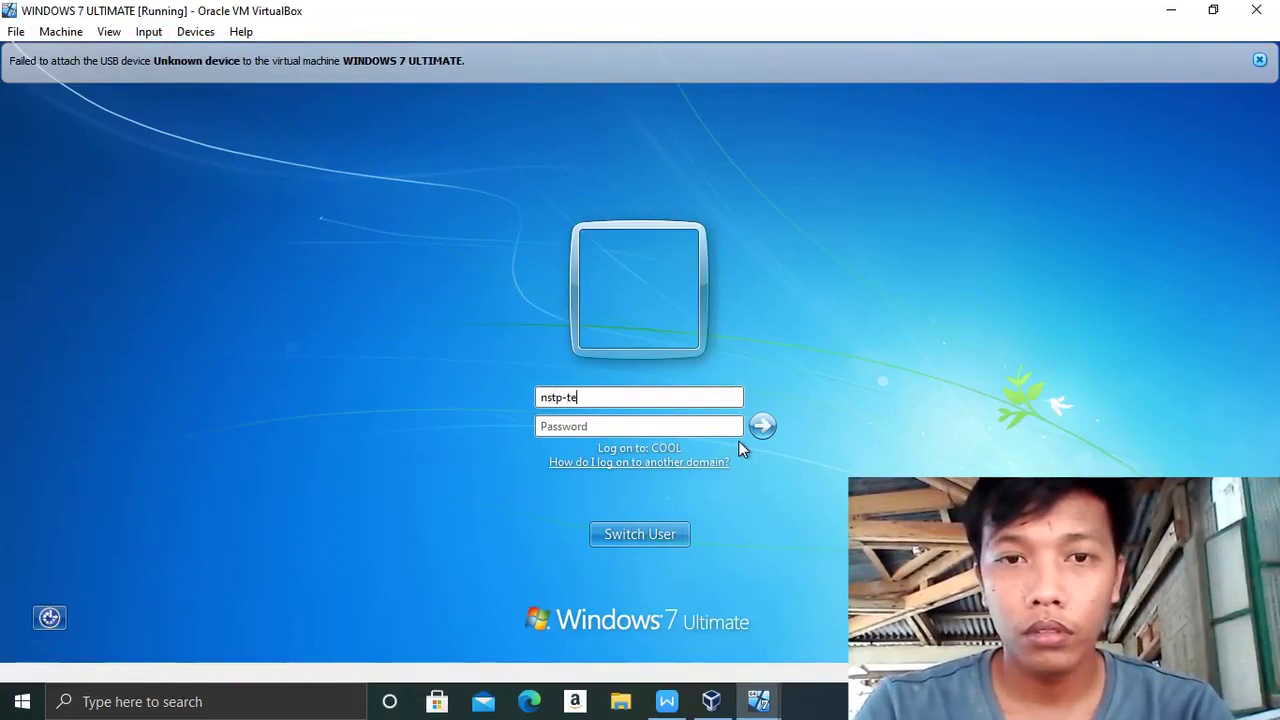
{"action": "left_click", "coordinate": [630, 426]}
{"action": "key", "text": "Caps_Lock"}
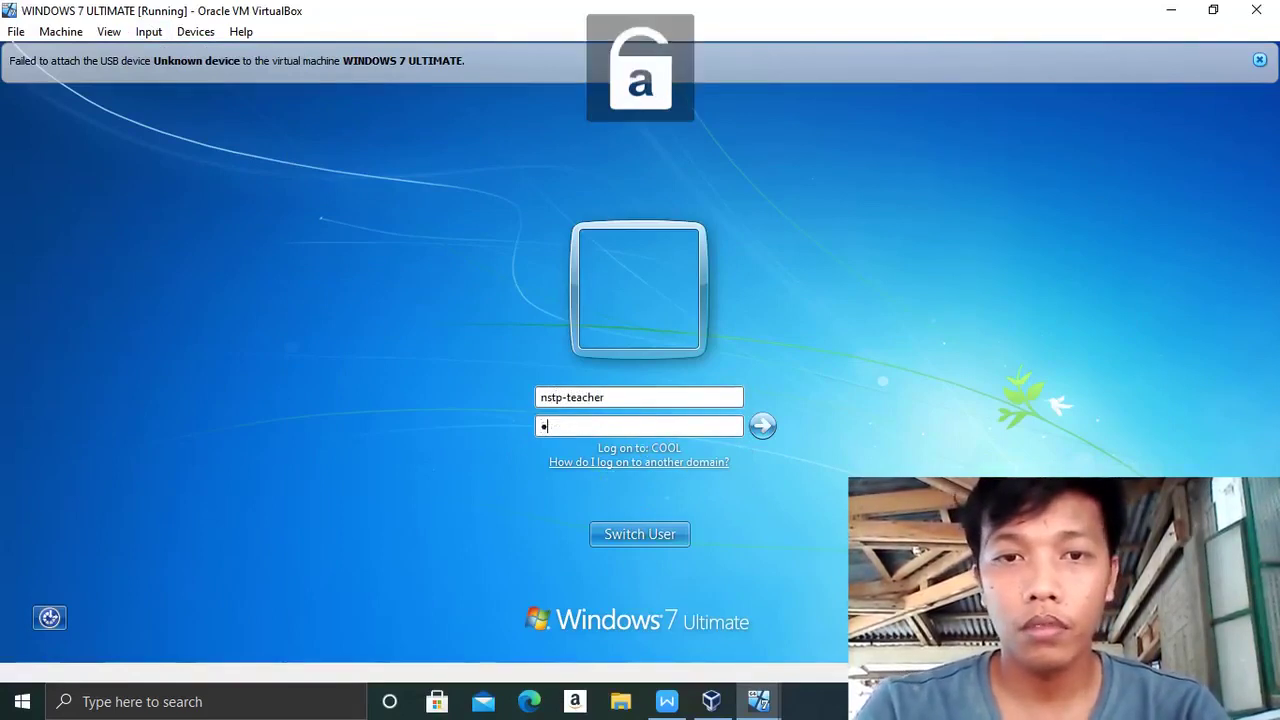
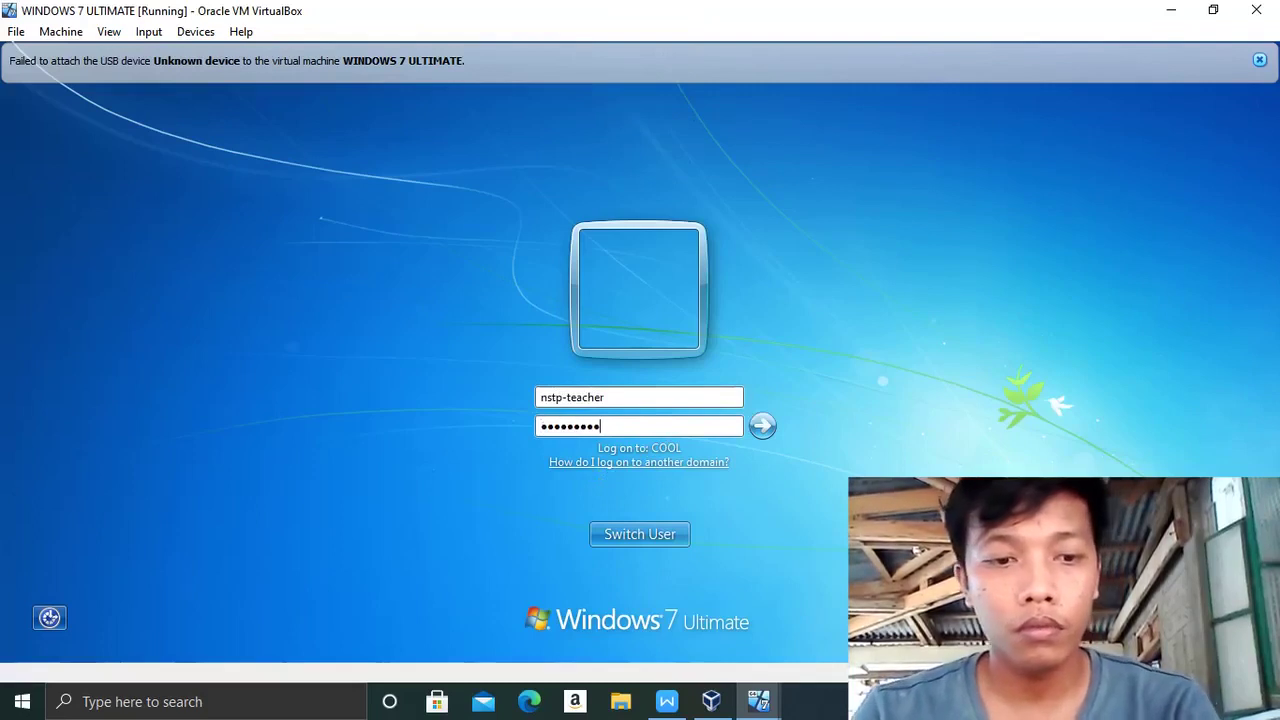
{"action": "key", "text": "Return"}
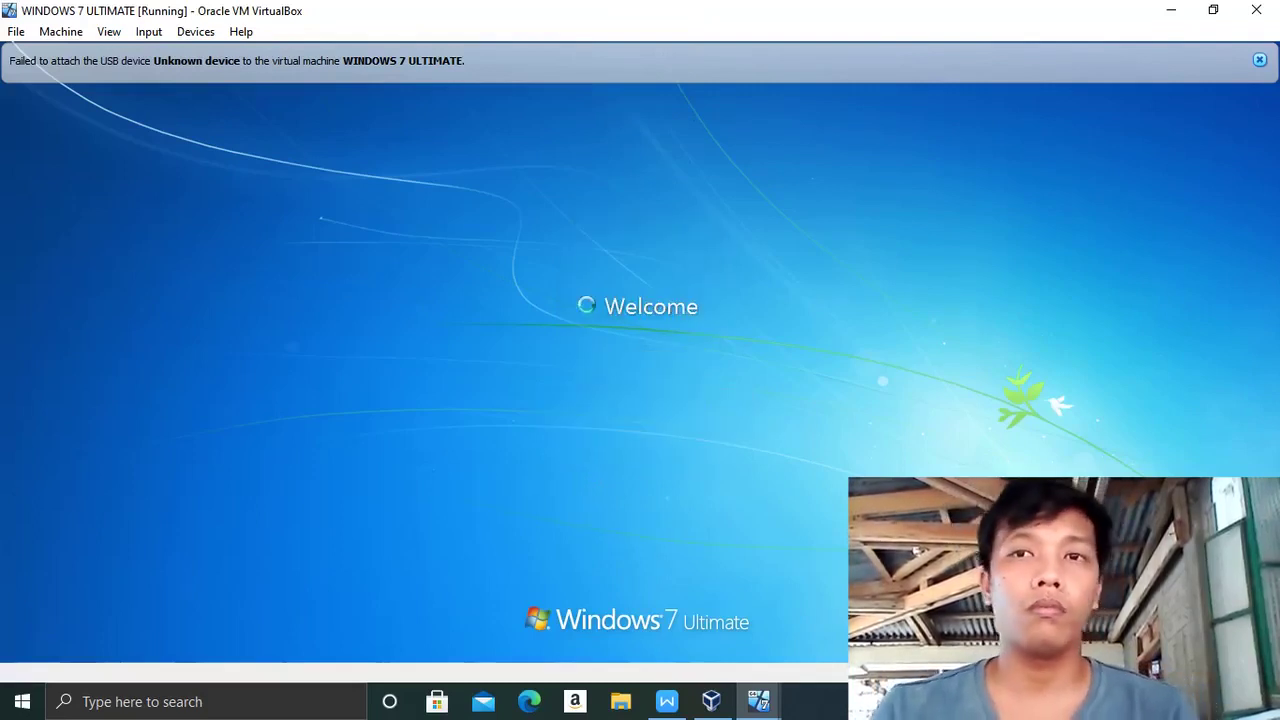
{"action": "left_click", "coordinate": [1259, 60]}
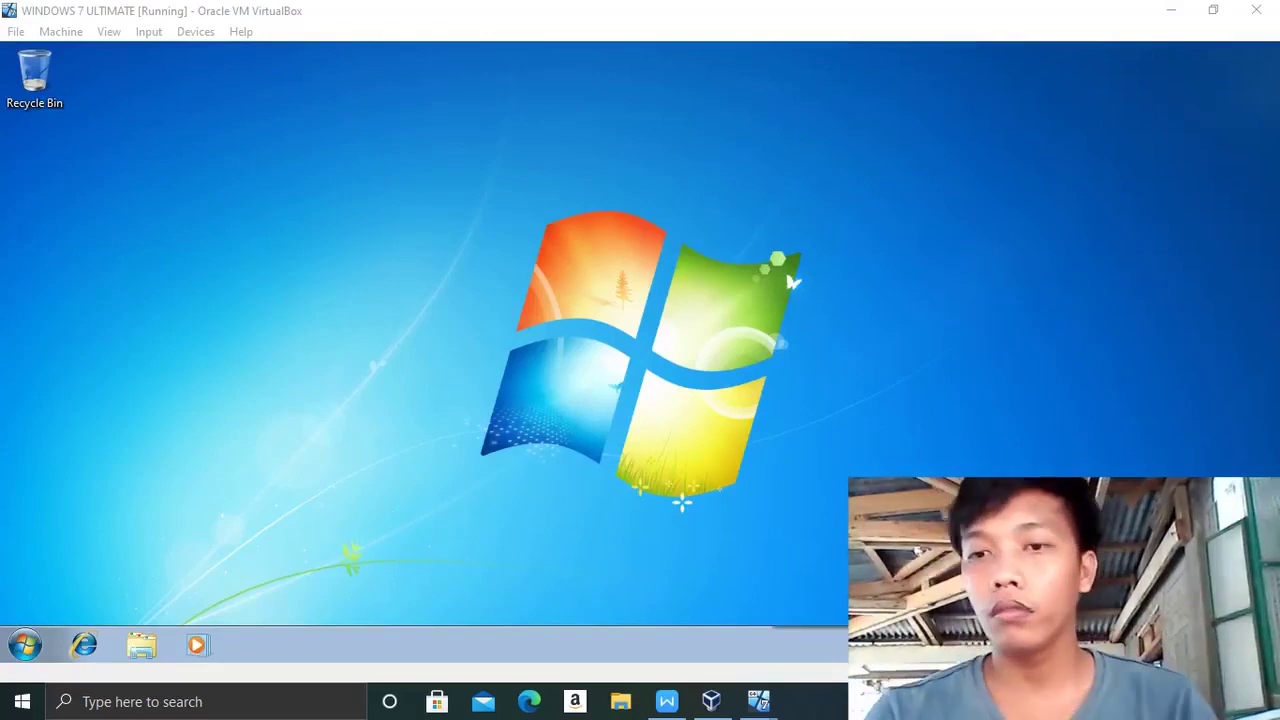
- Watch the USB attach failure on the teacher's desktop, then minimize the Windows 7 VM
{"action": "left_click", "coordinate": [950, 466]}
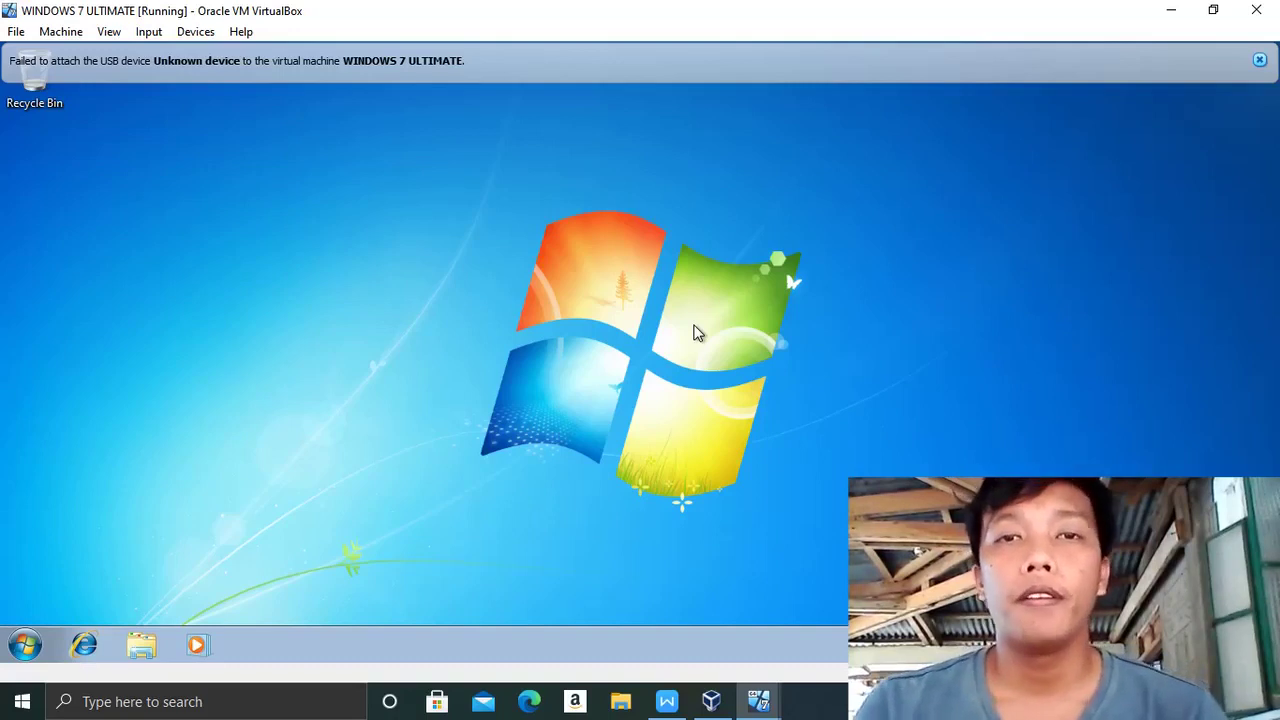
{"action": "left_click", "coordinate": [1174, 12]}
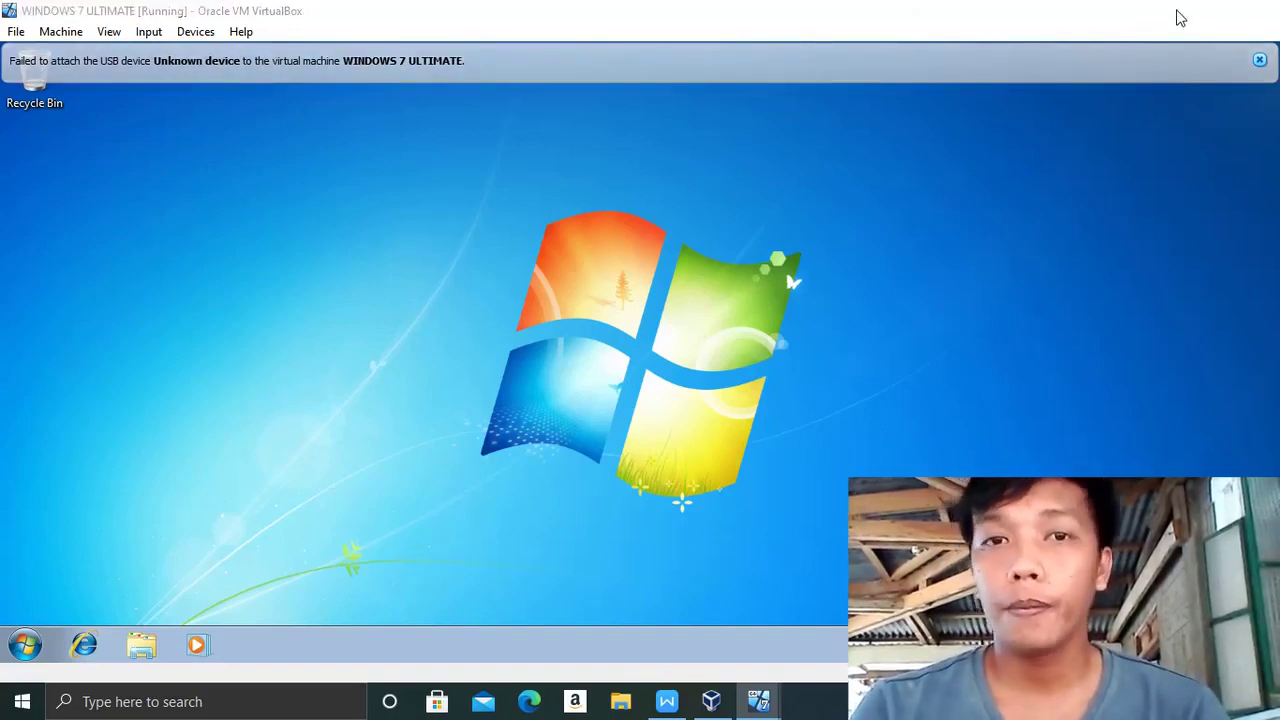